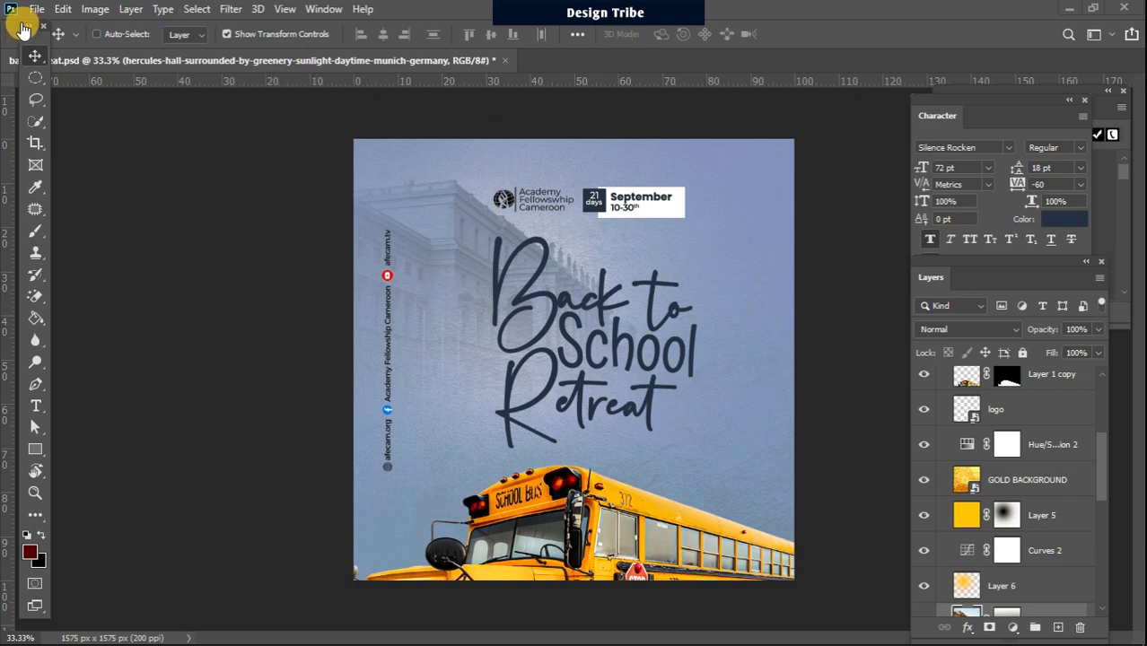
# Create a new 20 × 20 cm RGB document at 200 pixels/inch with a white background.
pyautogui.click(37, 13)
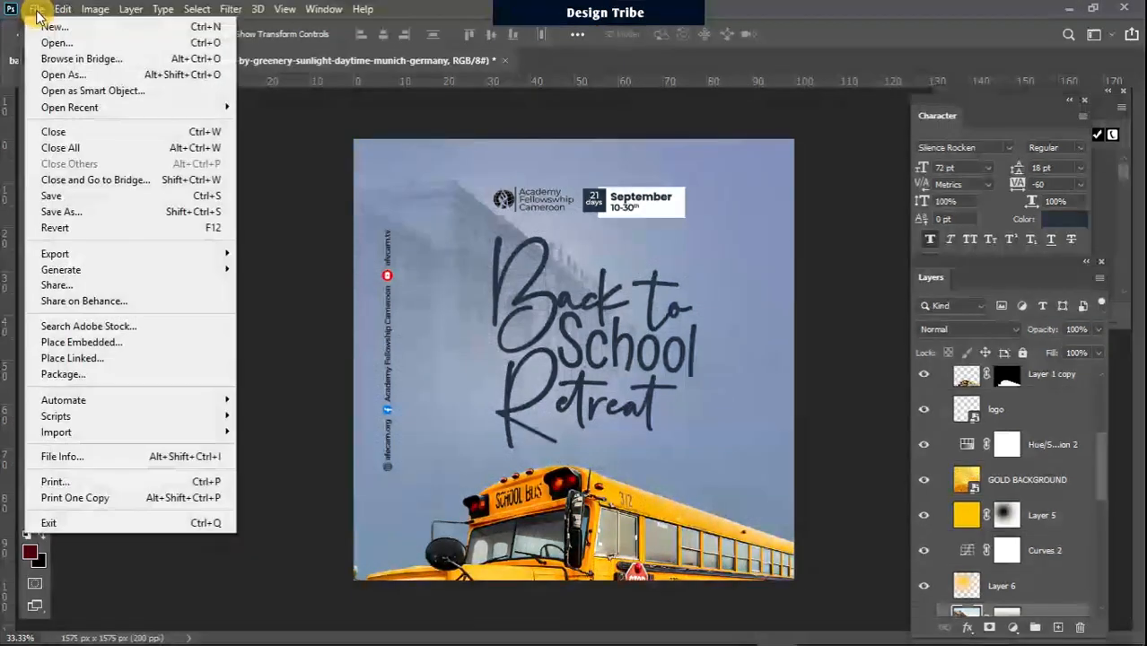
pyautogui.click(49, 27)
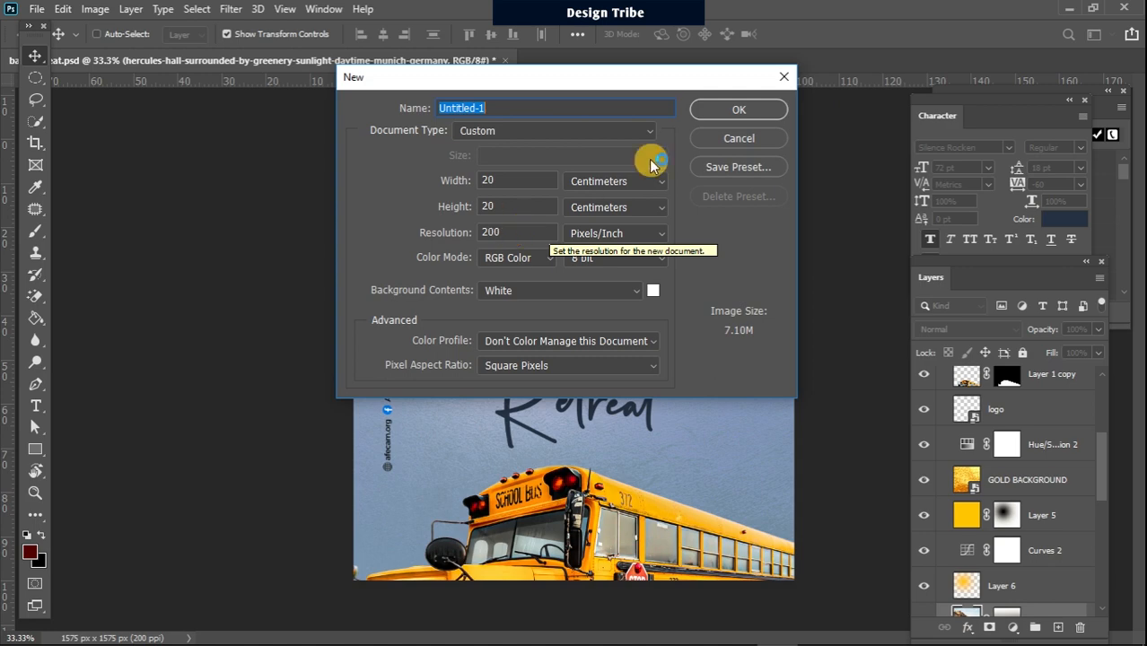
pyautogui.click(729, 110)
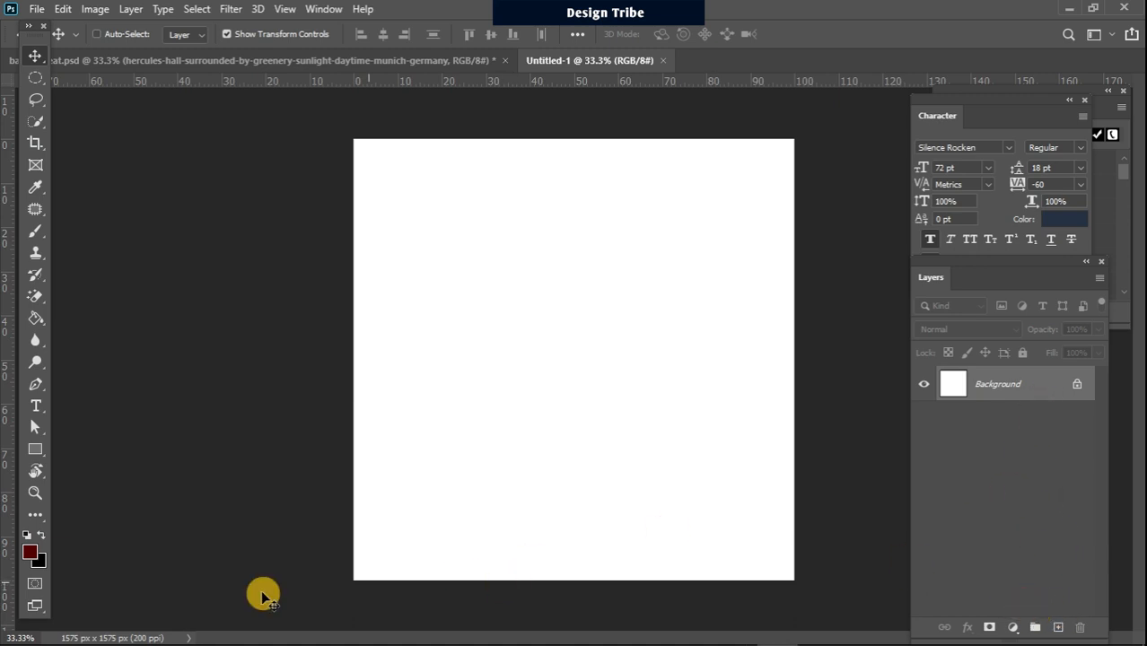
# Add a new layer to the blank document and fill it with the teal colour #098eab.
pyautogui.click(353, 63)
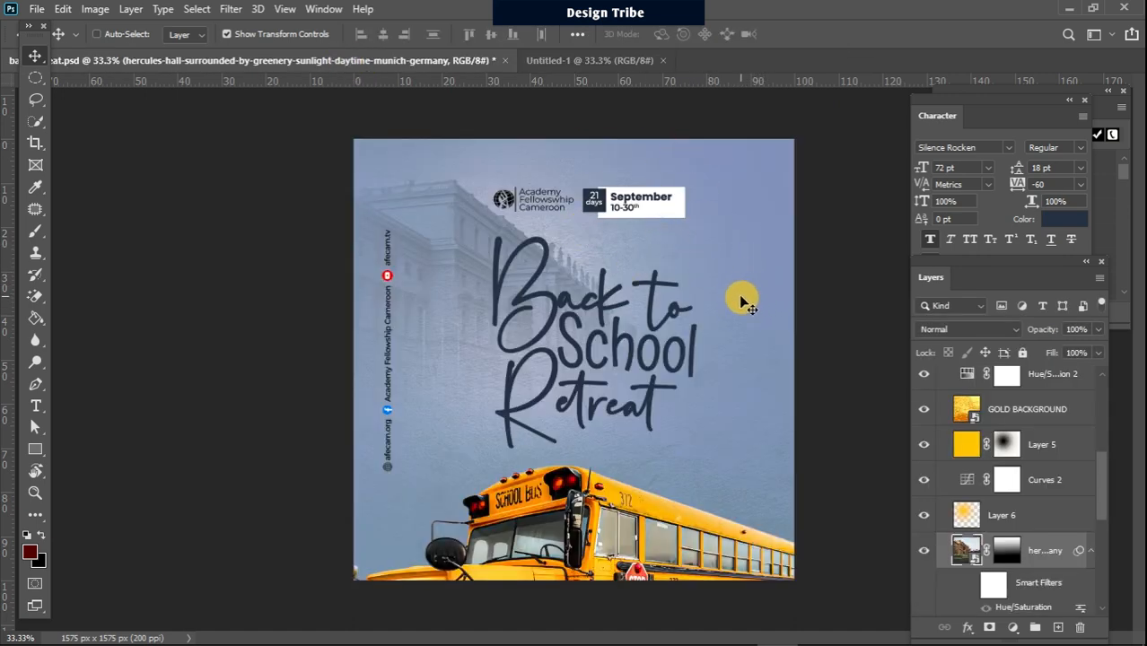
pyautogui.click(588, 61)
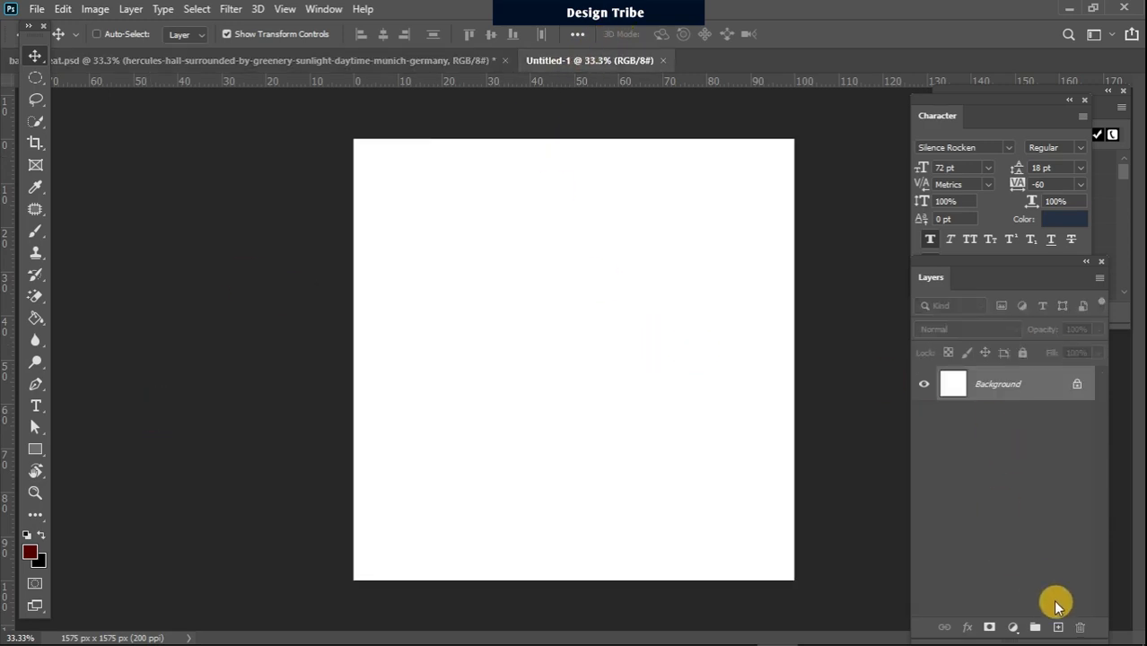
pyautogui.click(1057, 627)
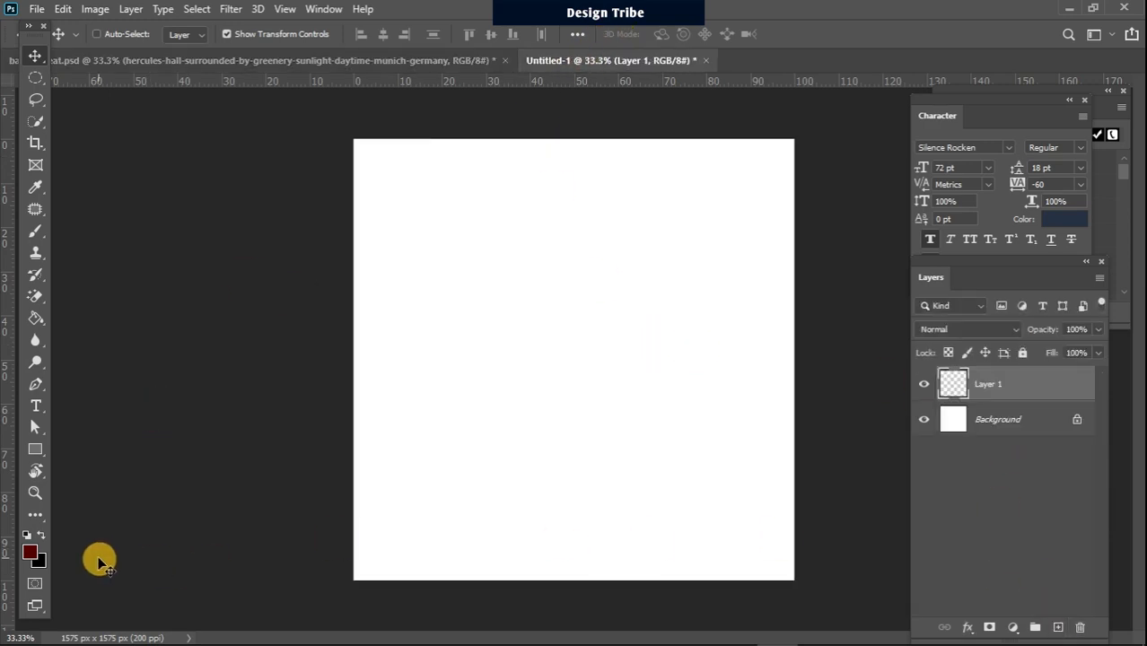
pyautogui.click(31, 552)
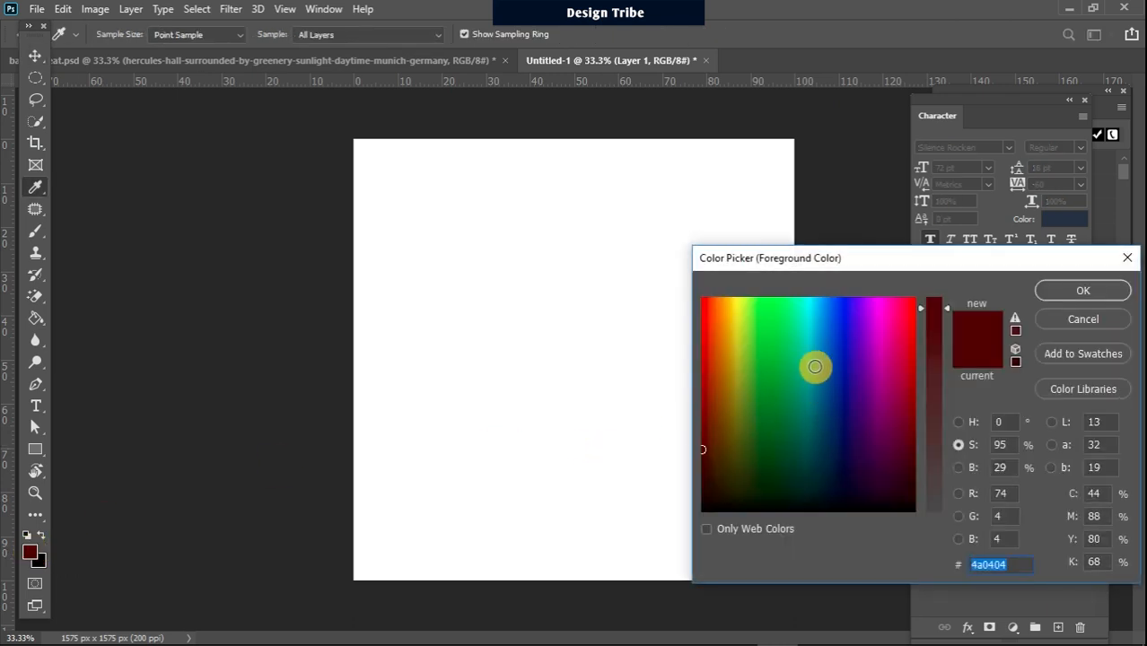
pyautogui.write('098ca8')
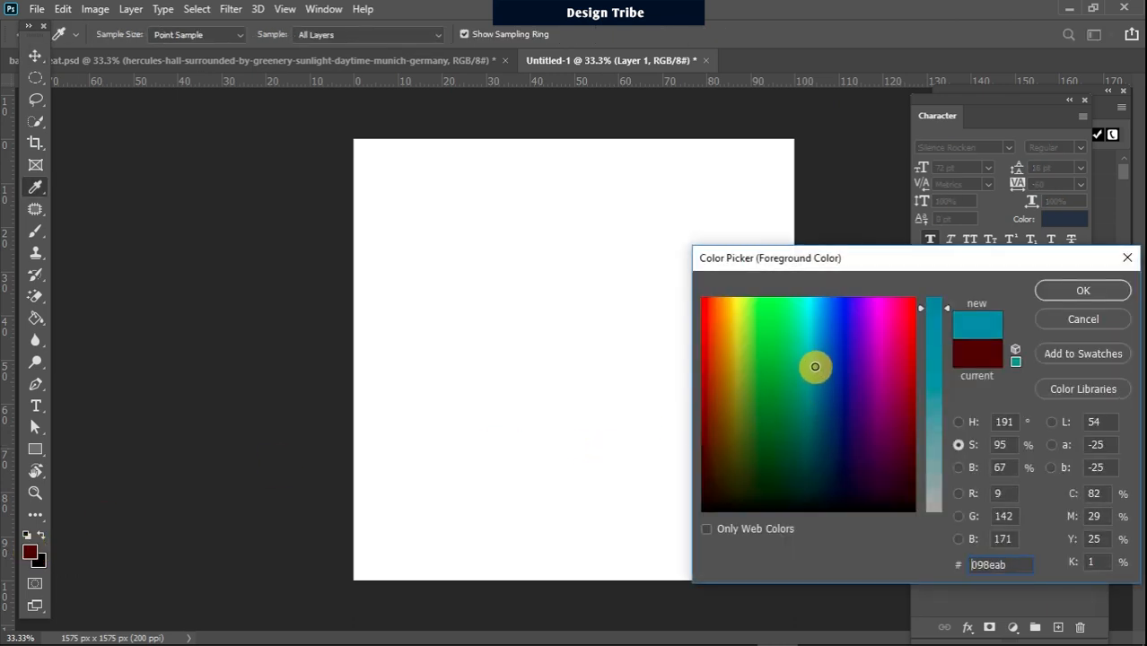
pyautogui.click(1052, 291)
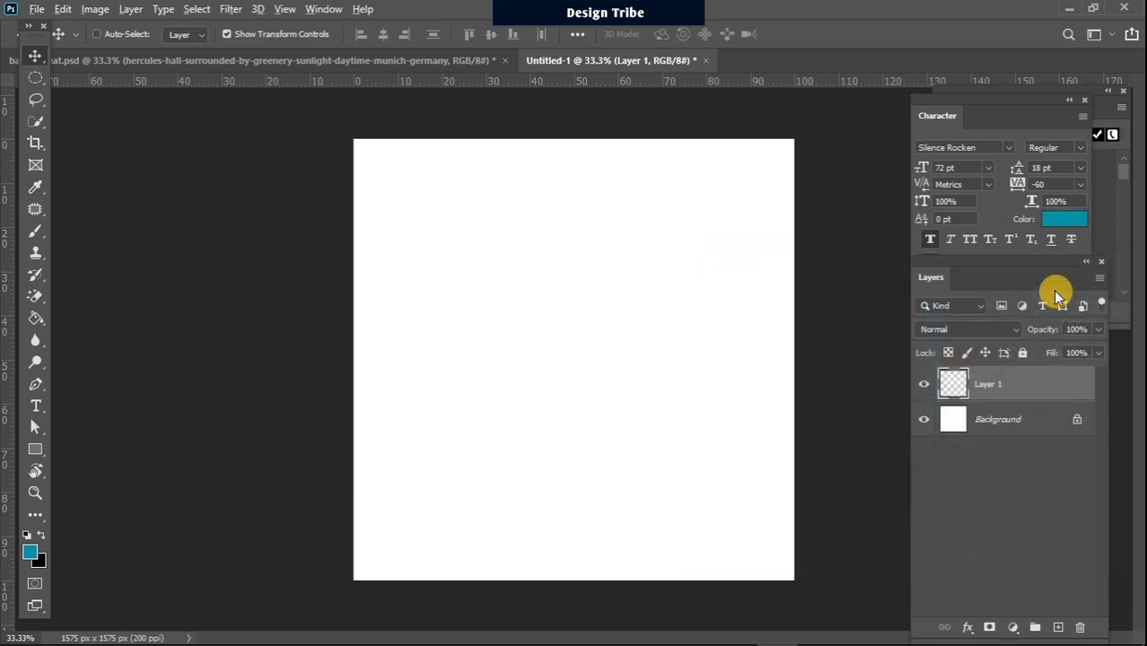
pyautogui.hotkey('alt', 'BackSpace')
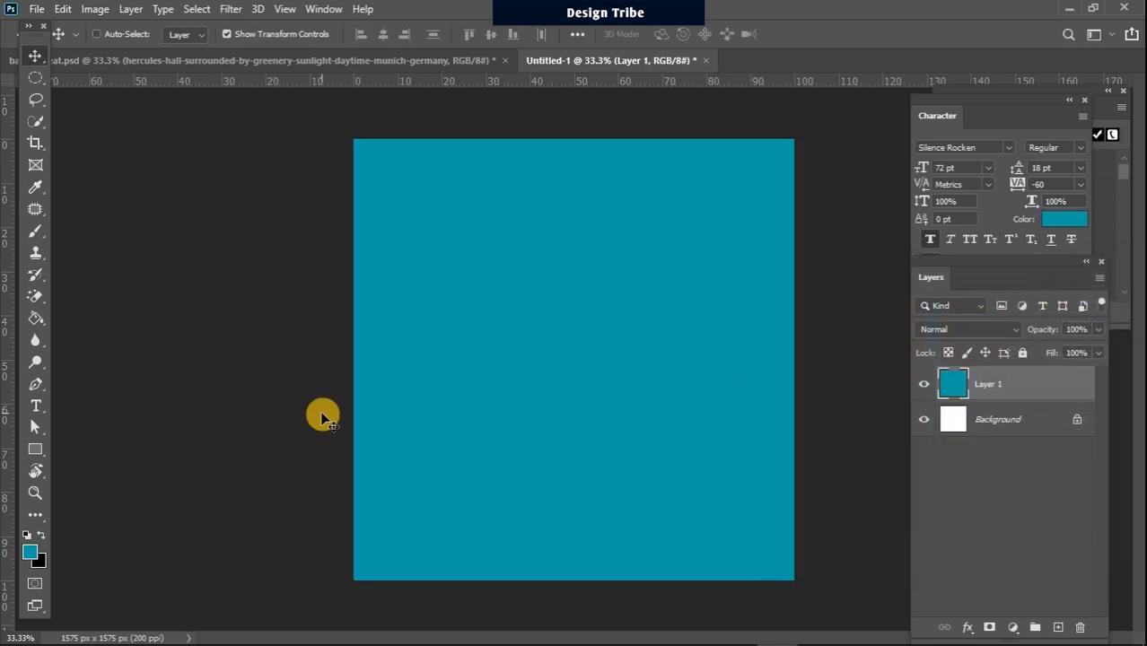
# Place the GOLD BACKGROUND image from the back to school folder and scale it to about 61% so it covers the canvas.
pyautogui.moveTo(224, 639)
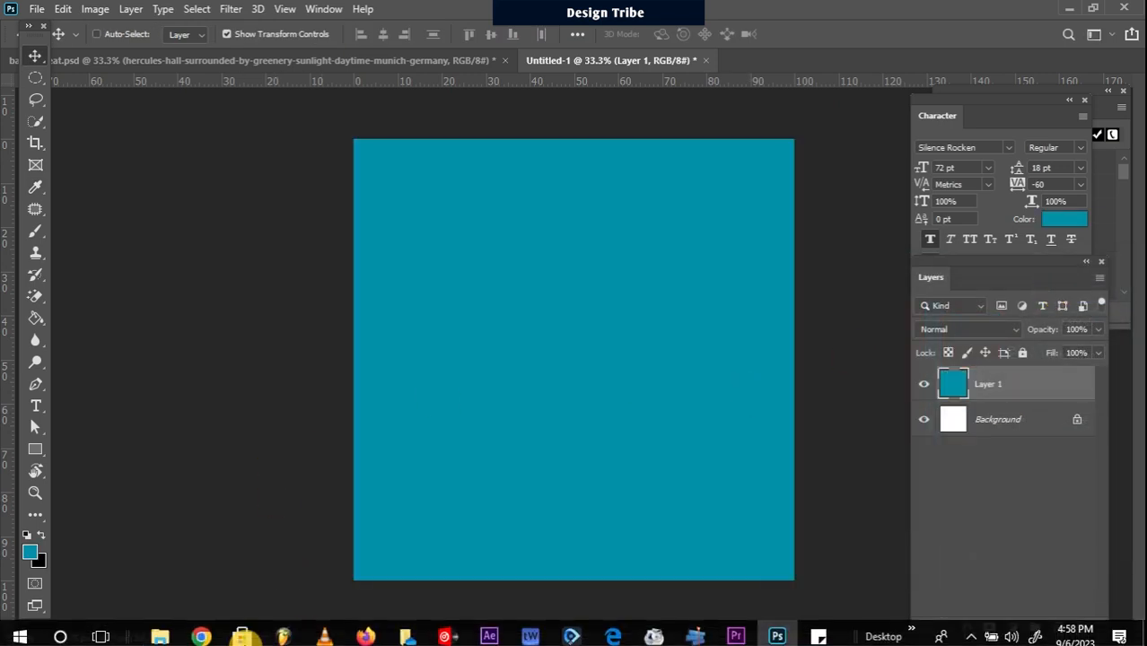
pyautogui.click(160, 628)
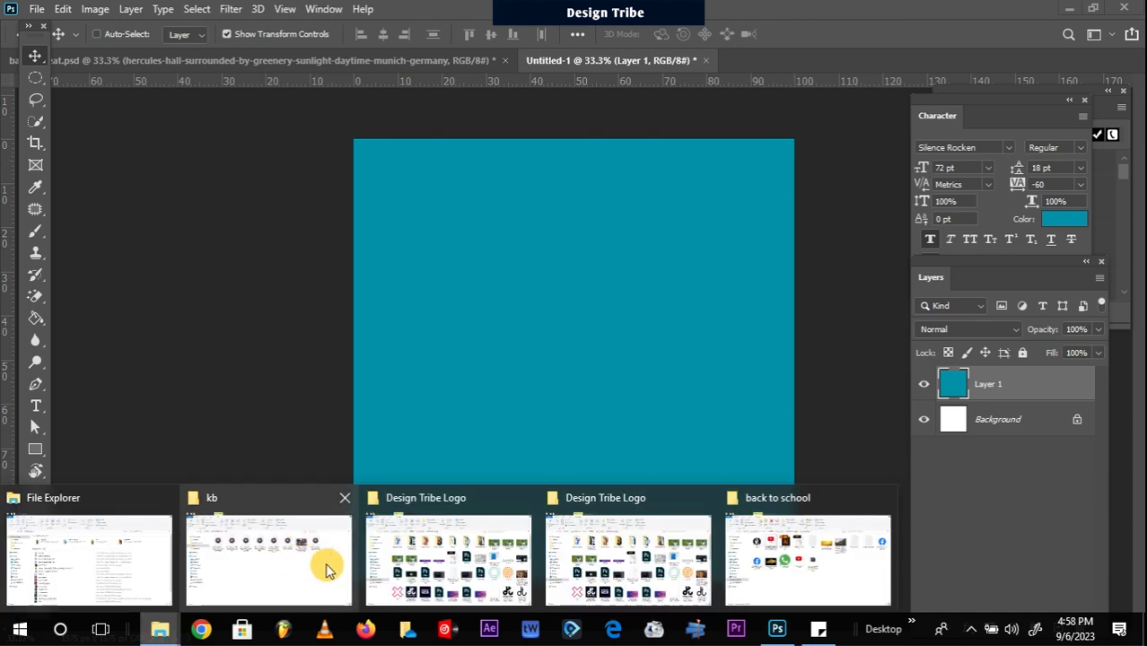
pyautogui.click(807, 556)
pyautogui.moveTo(718, 225); pyautogui.dragTo(645, 406)
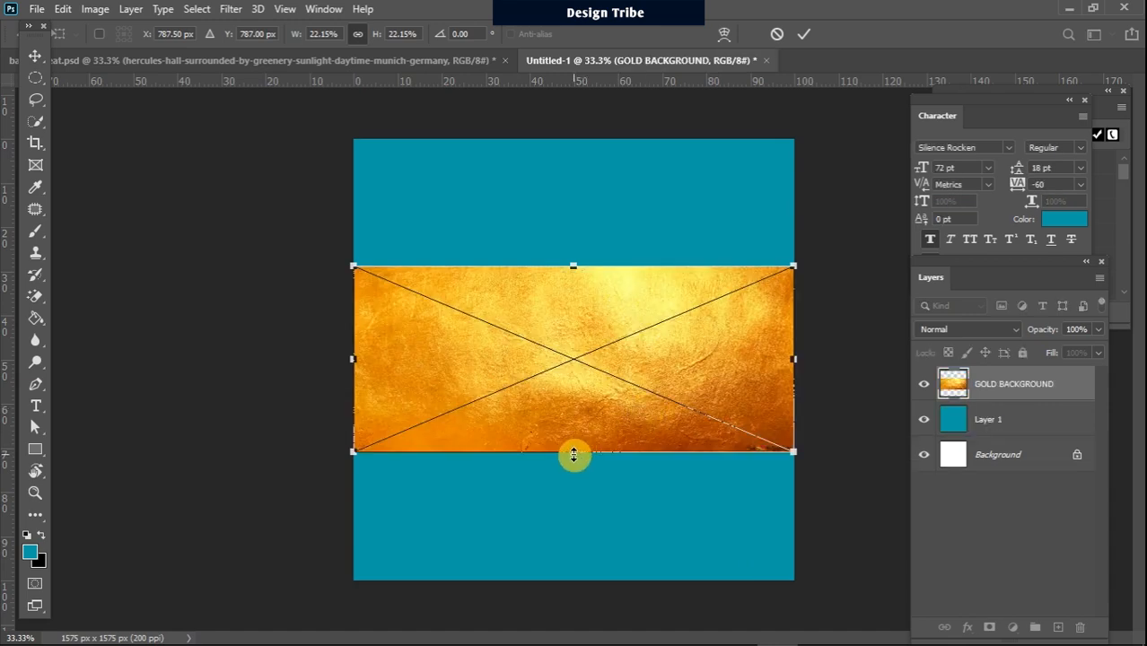
pyautogui.moveTo(574, 452); pyautogui.dragTo(573, 627)
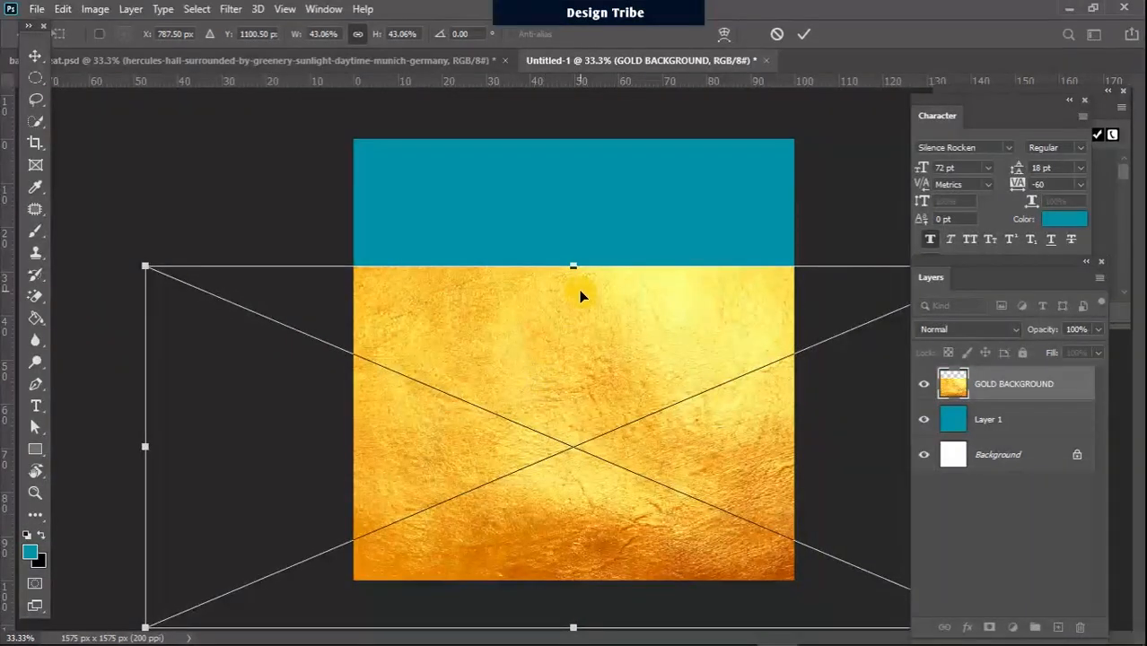
pyautogui.moveTo(576, 268); pyautogui.dragTo(594, 114)
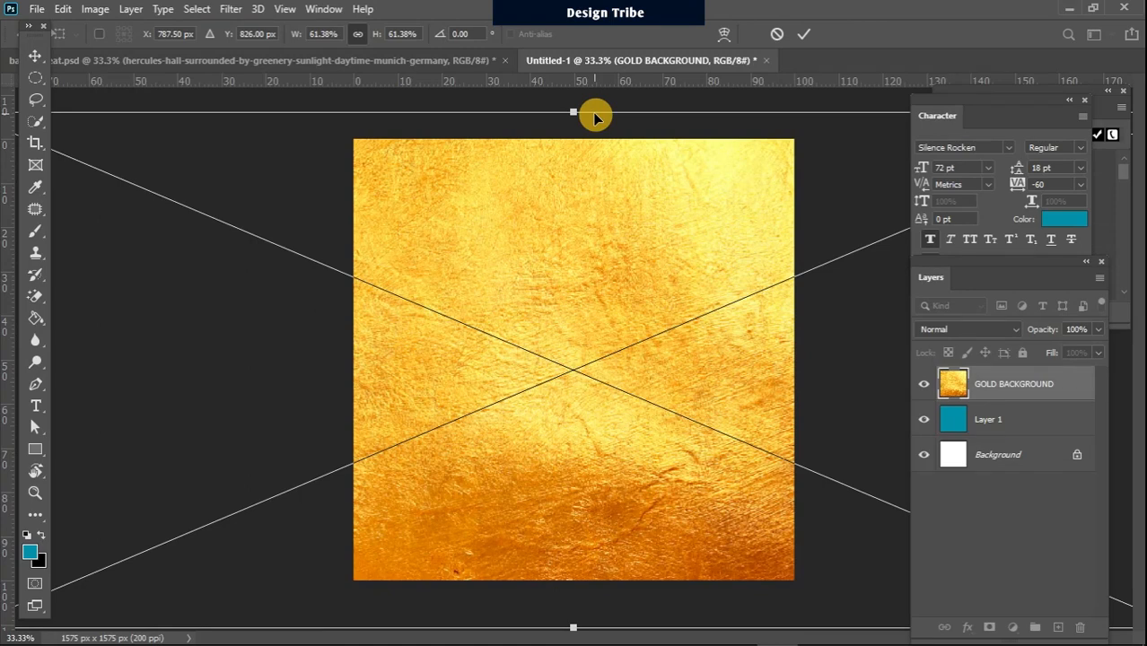
pyautogui.press('Return')
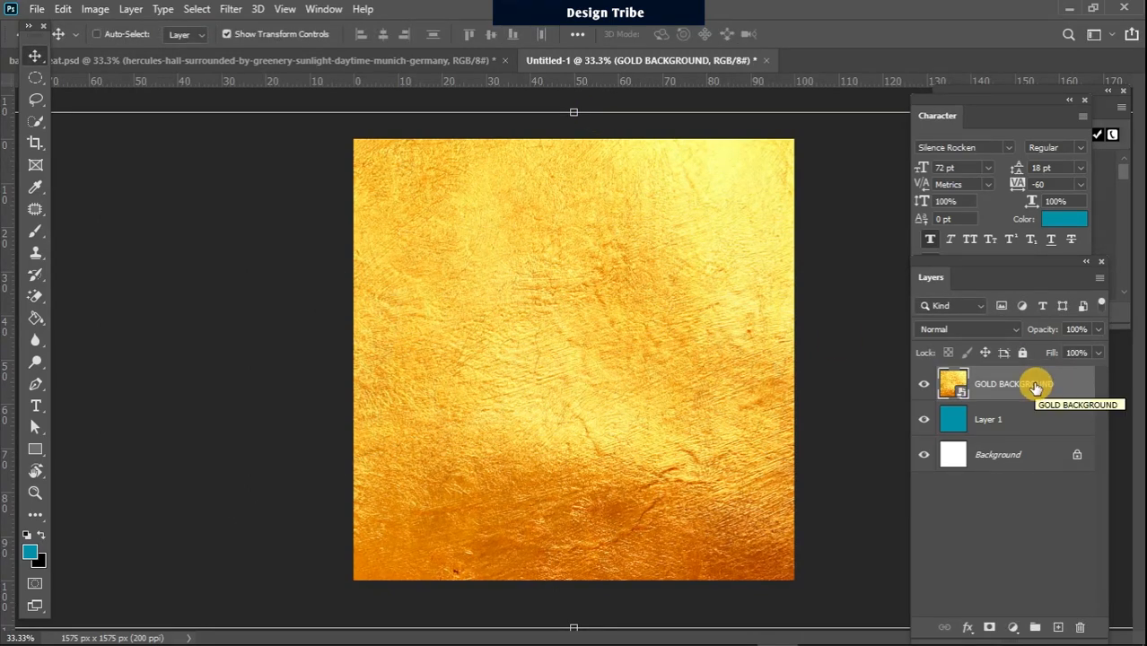
# Set the gold texture layer's blend mode to Multiply and its opacity to 34%.
pyautogui.click(965, 329)
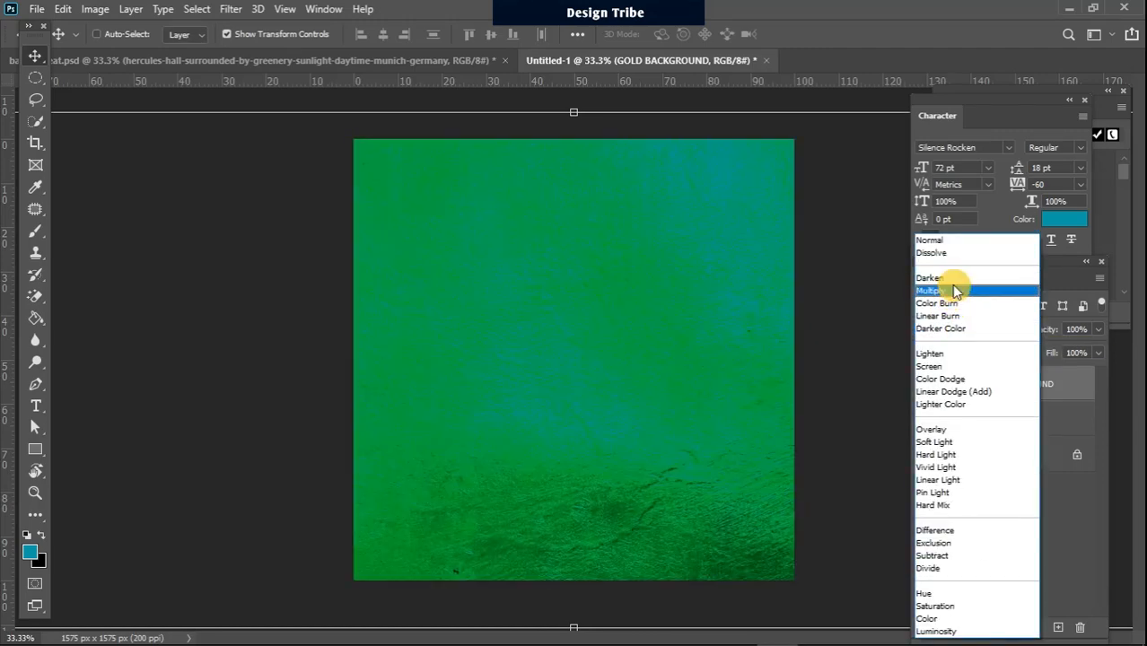
pyautogui.click(951, 289)
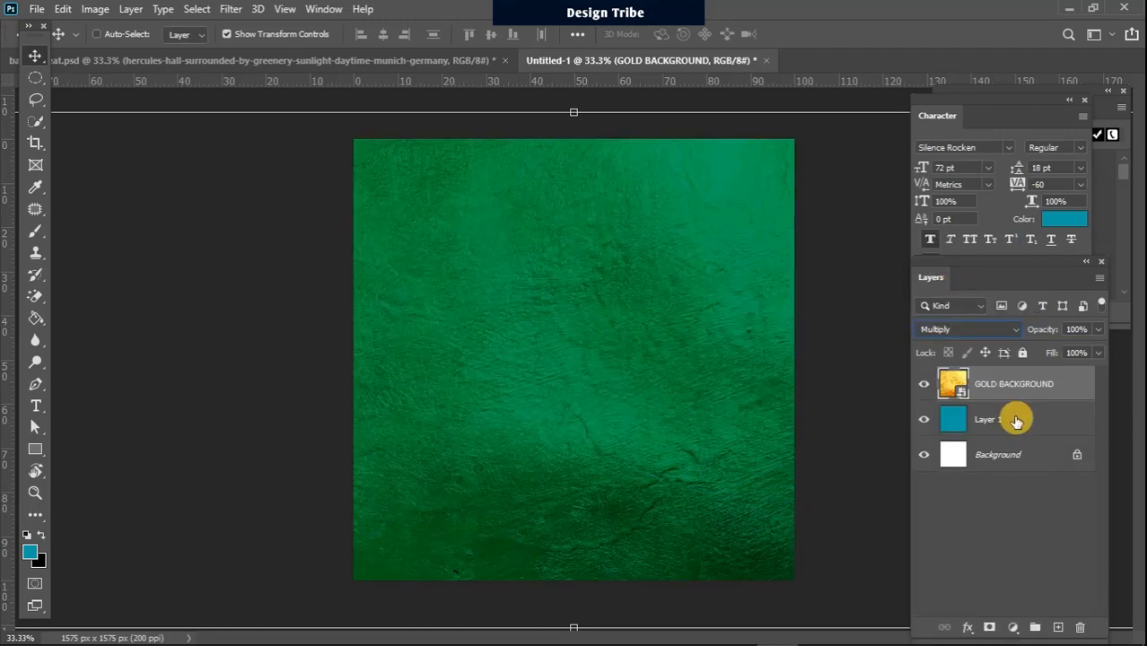
pyautogui.click(1098, 334)
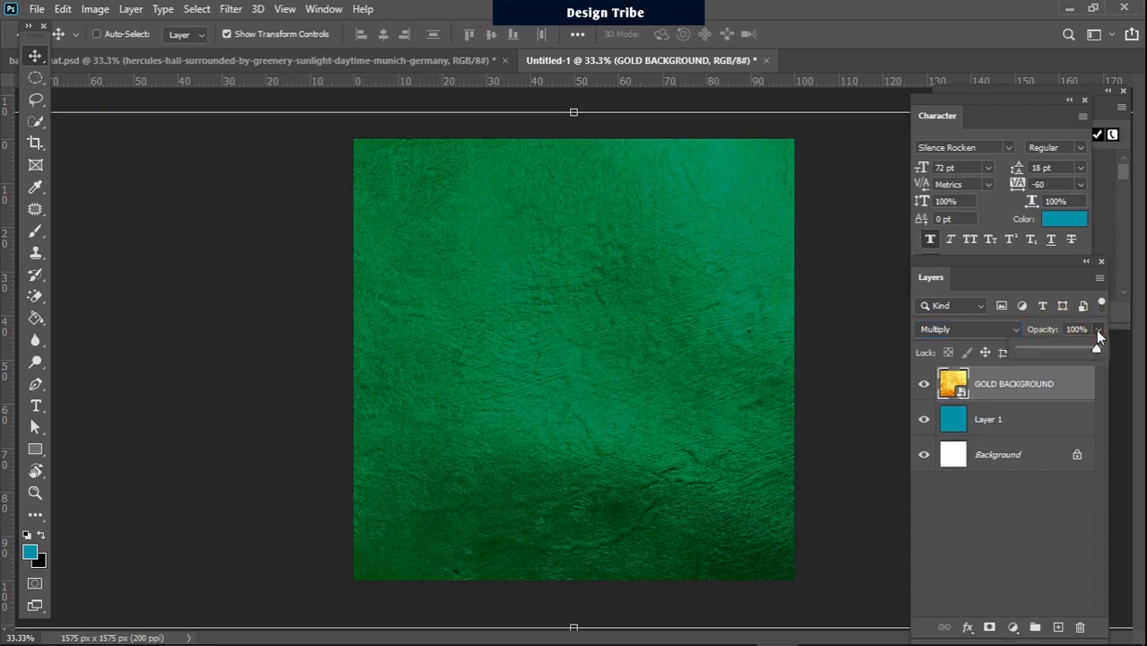
pyautogui.moveTo(1061, 350); pyautogui.dragTo(1045, 354)
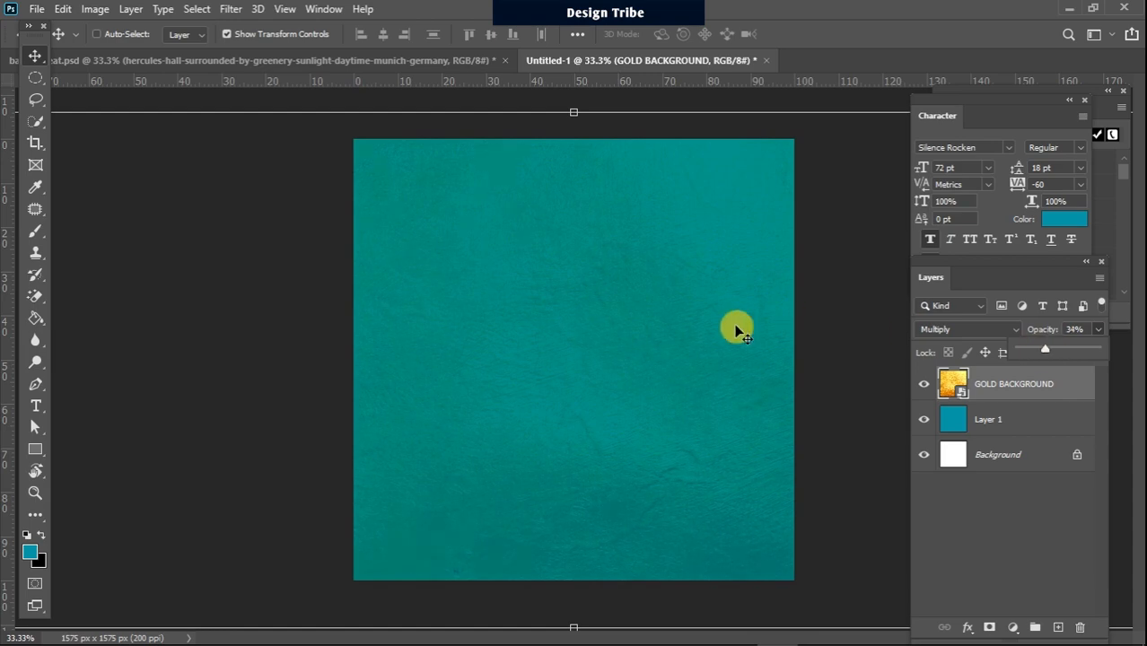
pyautogui.click(36, 75)
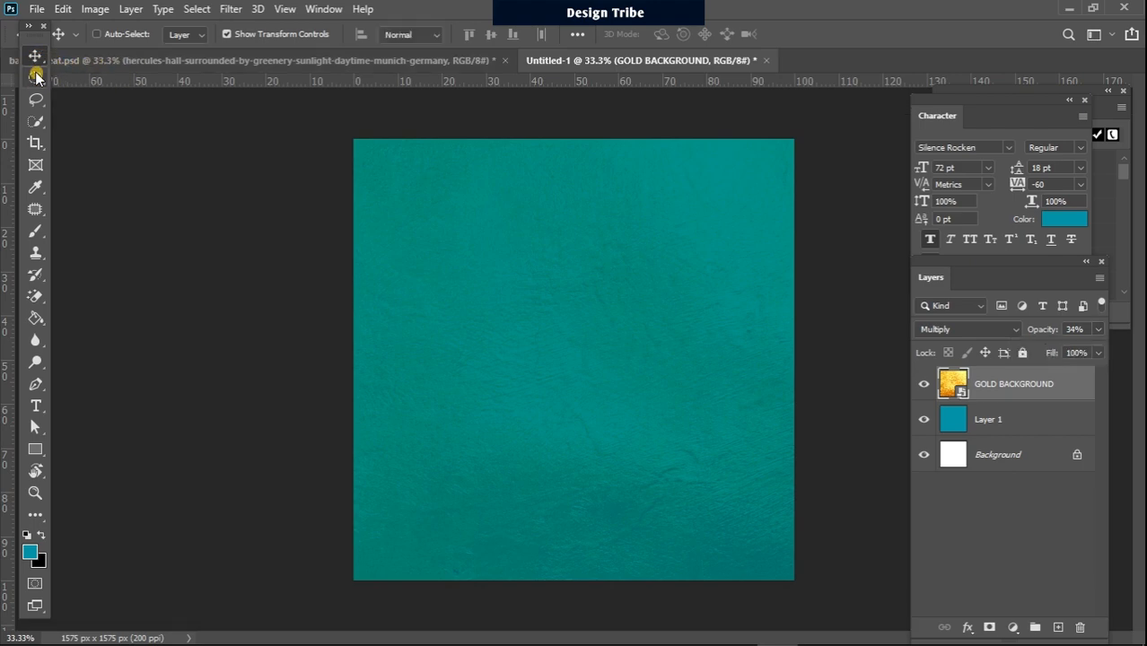
pyautogui.click(36, 57)
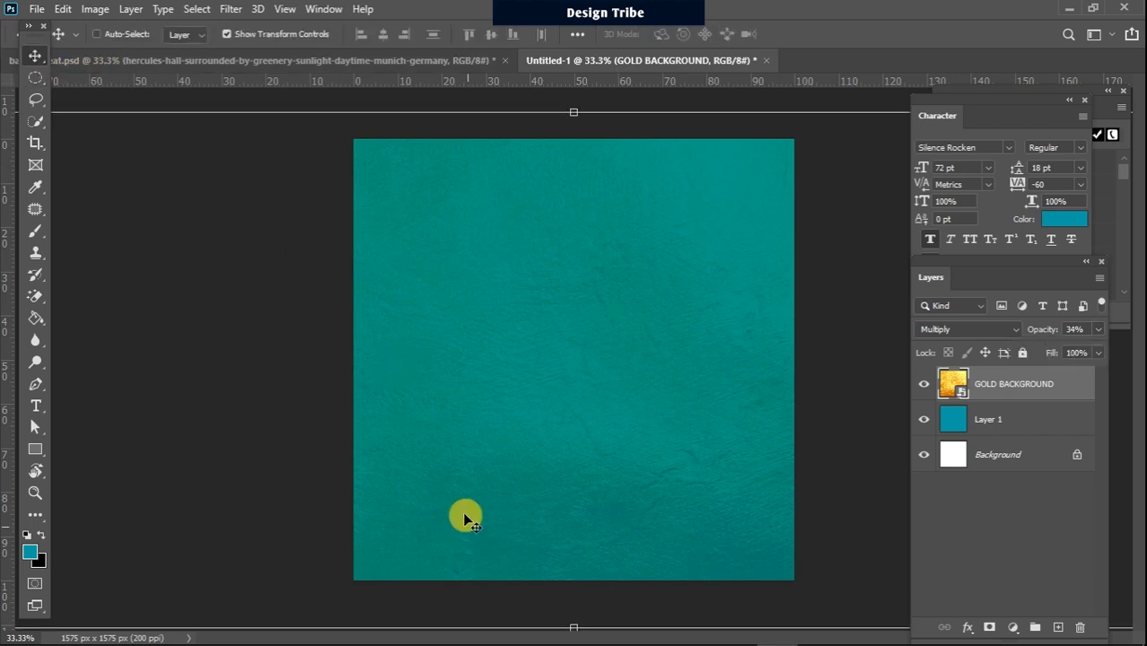
# Place the hercules-hall building photo from the back to school folder above the gold texture, fitted to the canvas width.
pyautogui.moveTo(526, 639)
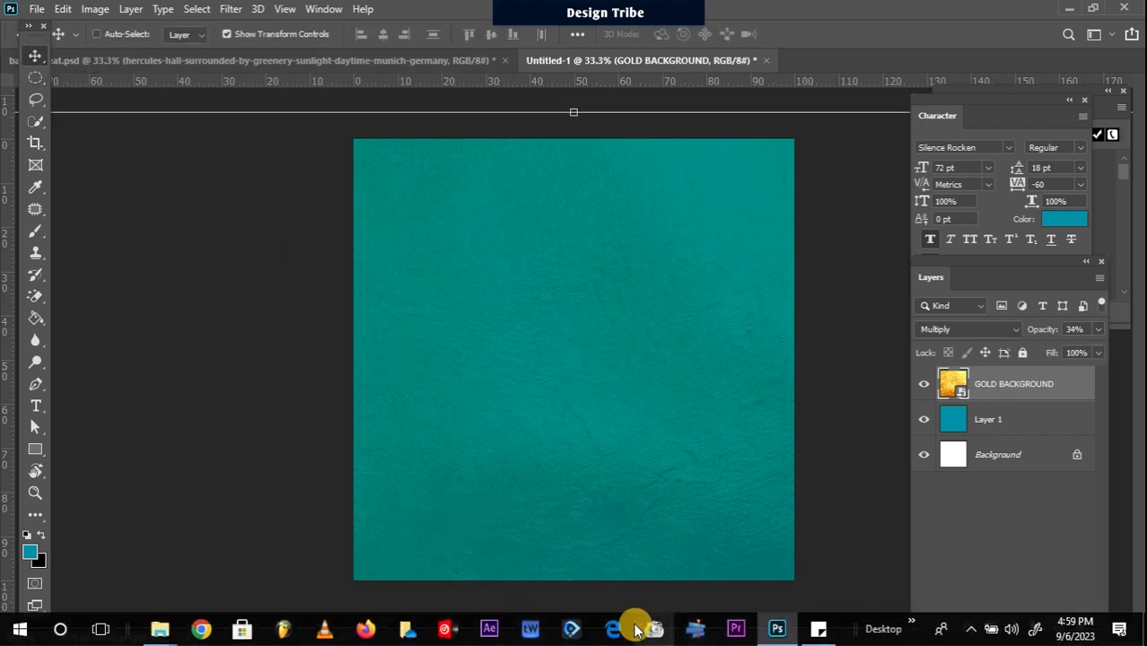
pyautogui.click(240, 628)
pyautogui.click(807, 204)
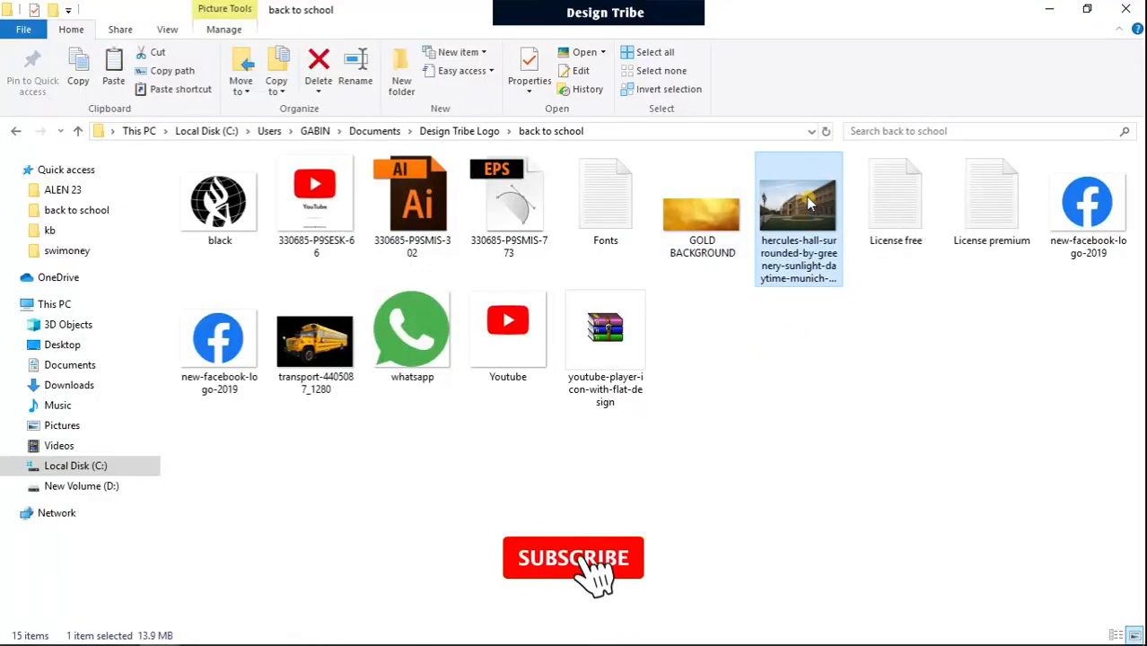
pyautogui.moveTo(807, 204); pyautogui.dragTo(569, 387)
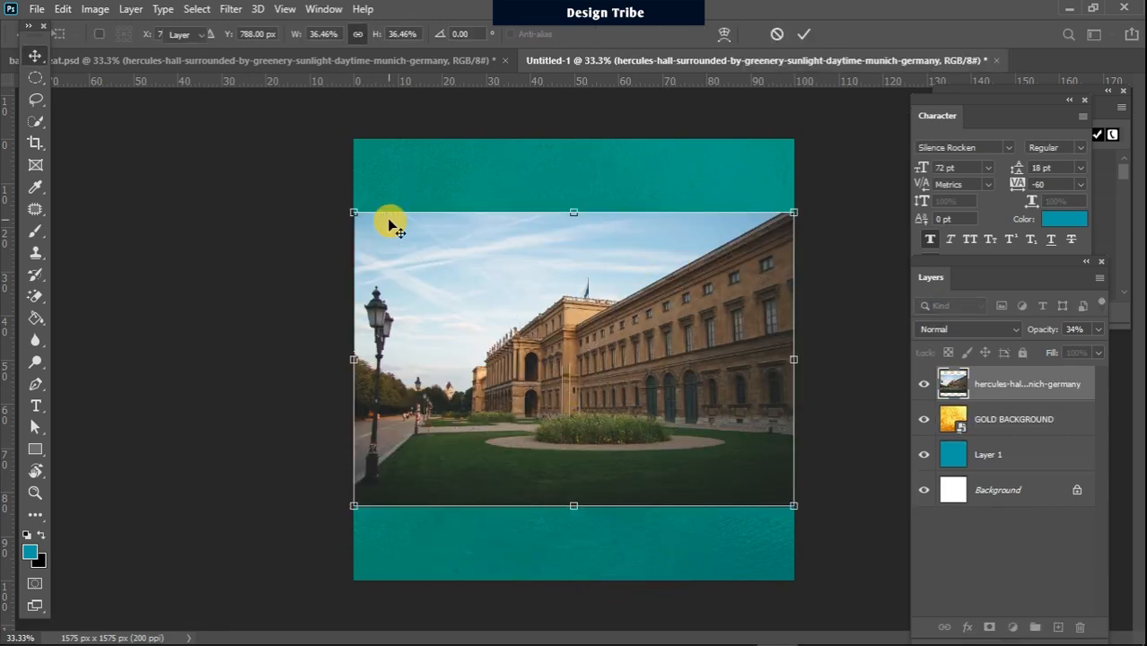
pyautogui.press('Return')
pyautogui.click(488, 284)
# Turn the building photo black and white with a Hue/Saturation adjustment, setting Saturation to -100.
pyautogui.click(195, 9)
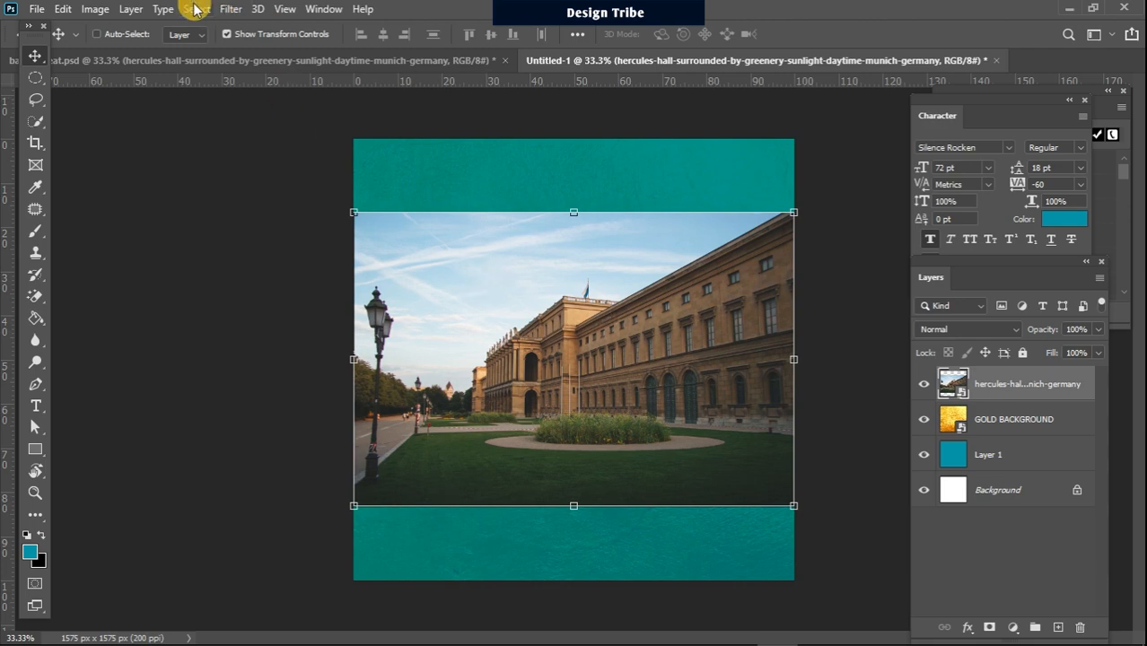
pyautogui.click(94, 9)
pyautogui.moveTo(143, 52)
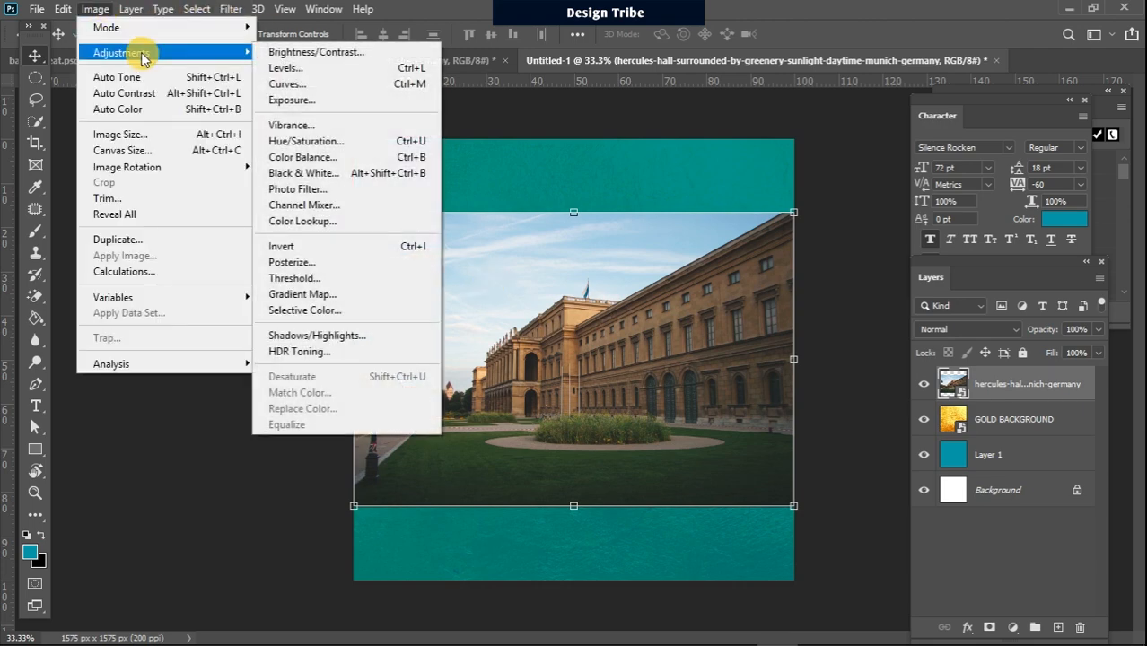
pyautogui.click(350, 141)
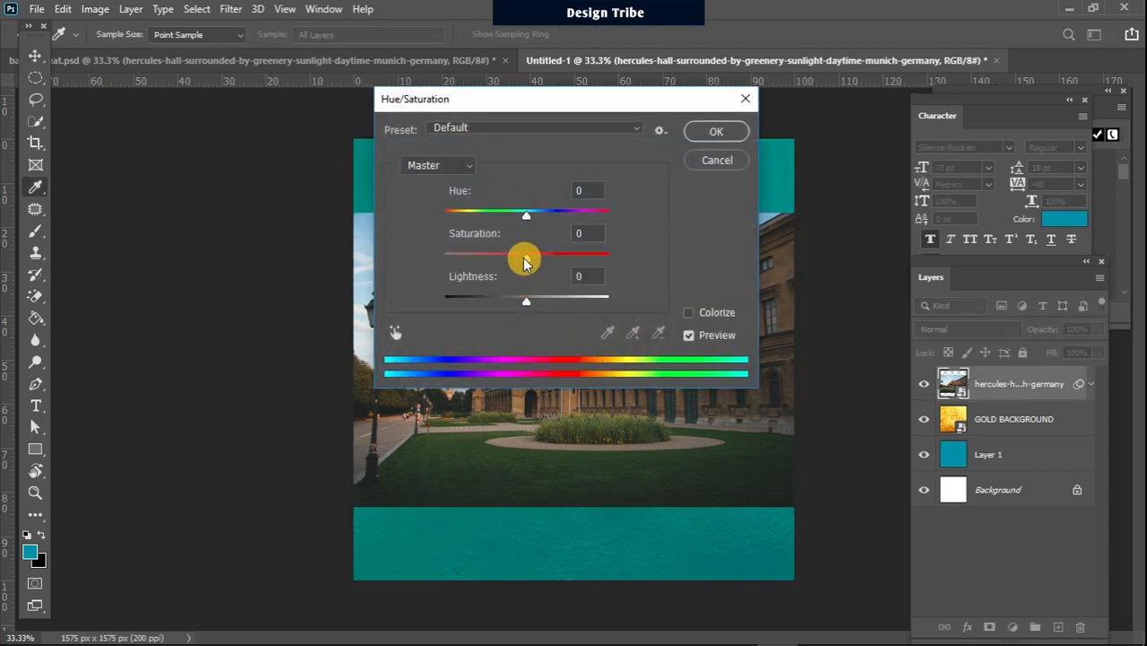
pyautogui.moveTo(526, 258); pyautogui.dragTo(334, 271)
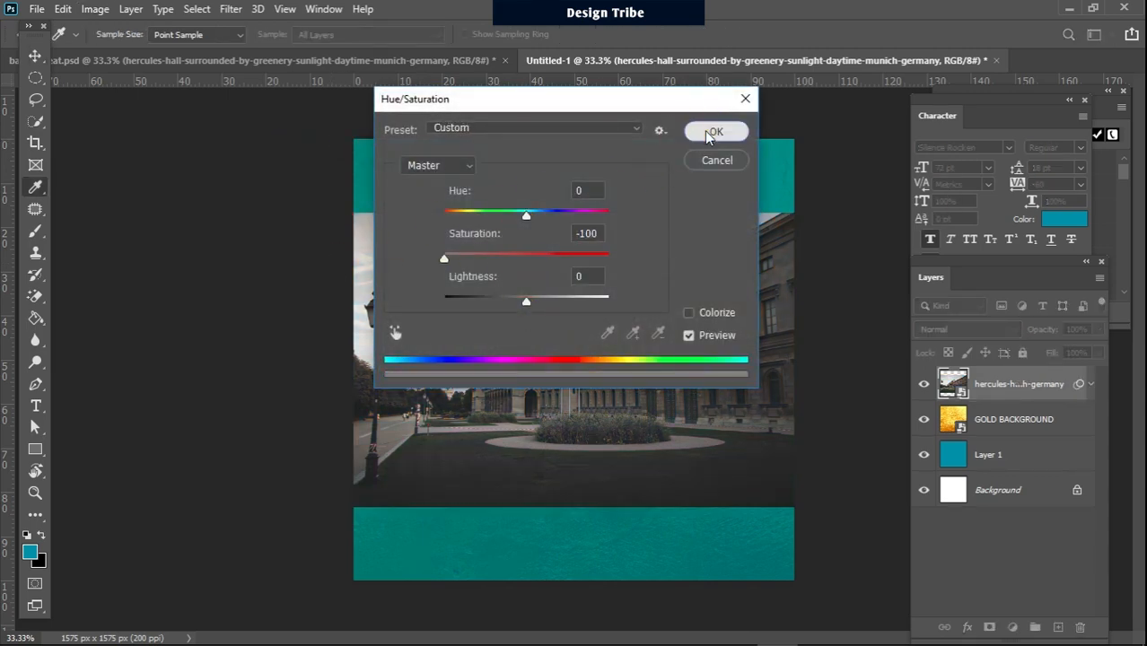
pyautogui.click(716, 131)
# Flip the black-and-white building photo horizontally using Free Transform.
pyautogui.rightClick(642, 273)
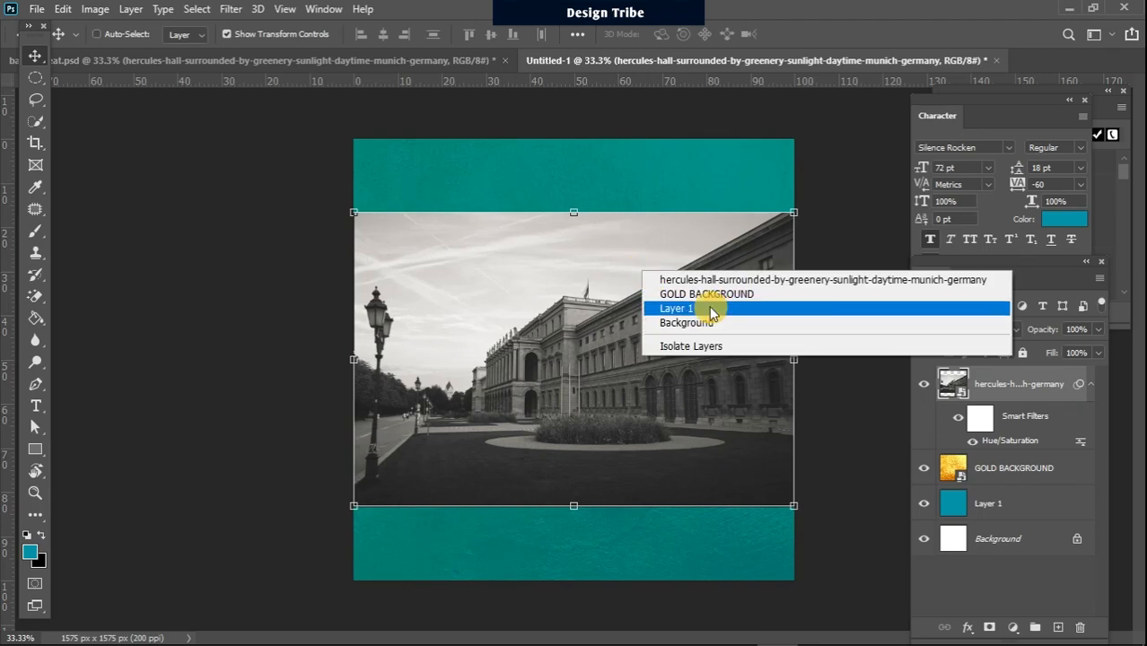
pyautogui.click(578, 245)
pyautogui.hotkey('ctrl', 't')
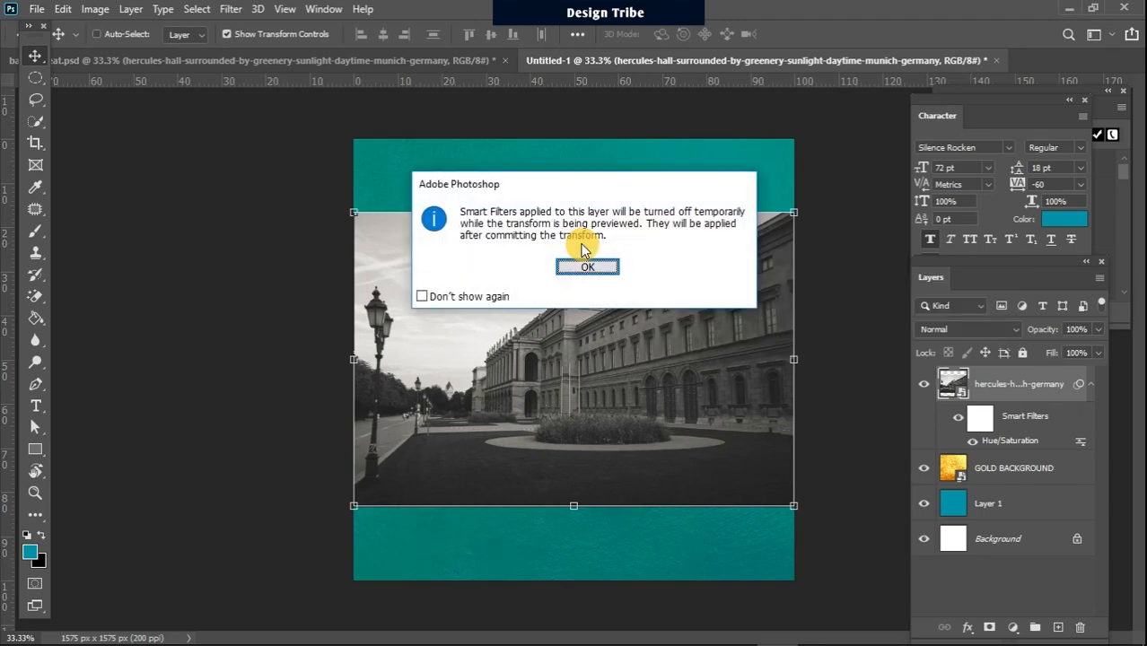
pyautogui.click(592, 262)
pyautogui.rightClick(595, 264)
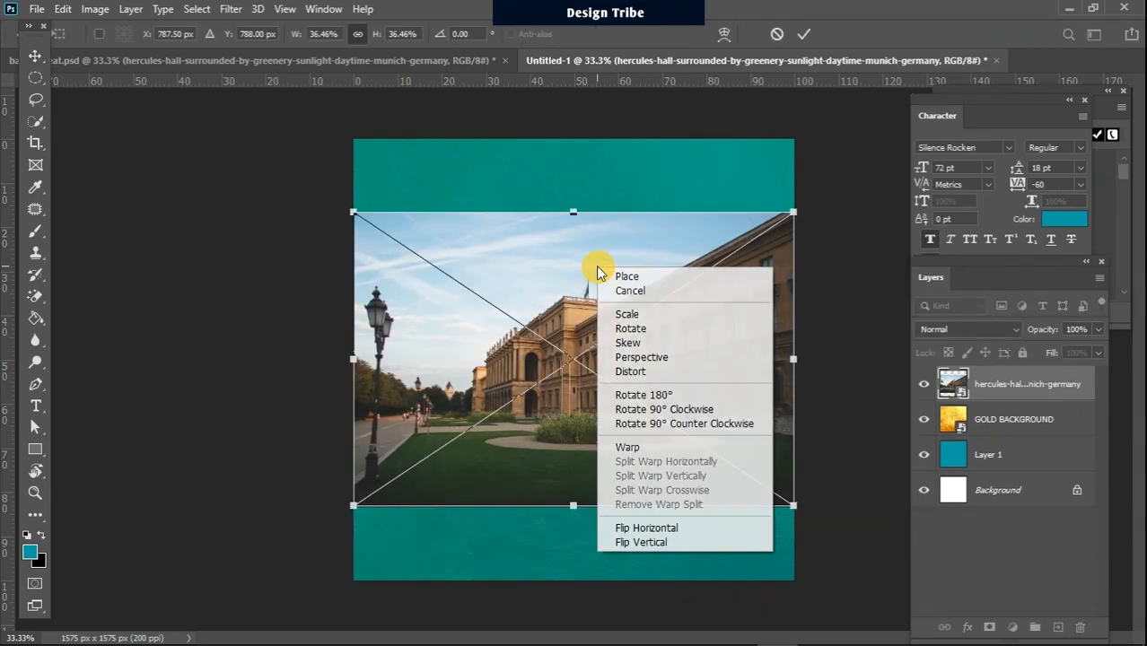
pyautogui.click(669, 528)
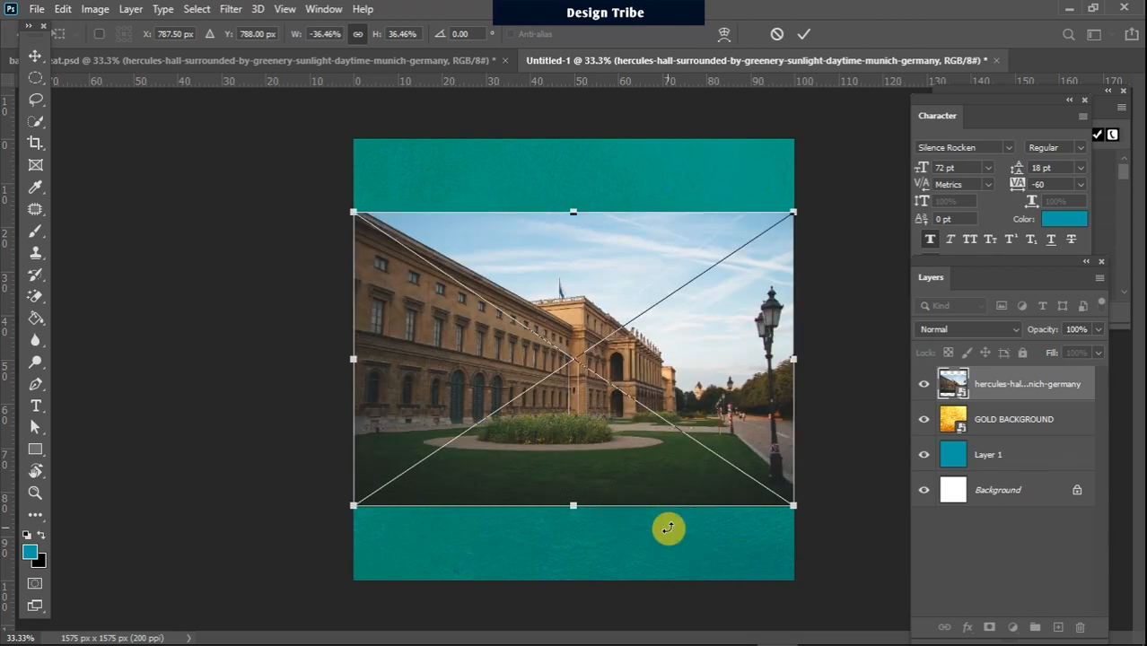
# Enlarge the flipped building photo to about 75% and position it so it fills the whole canvas.
pyautogui.moveTo(507, 348); pyautogui.dragTo(419, 265)
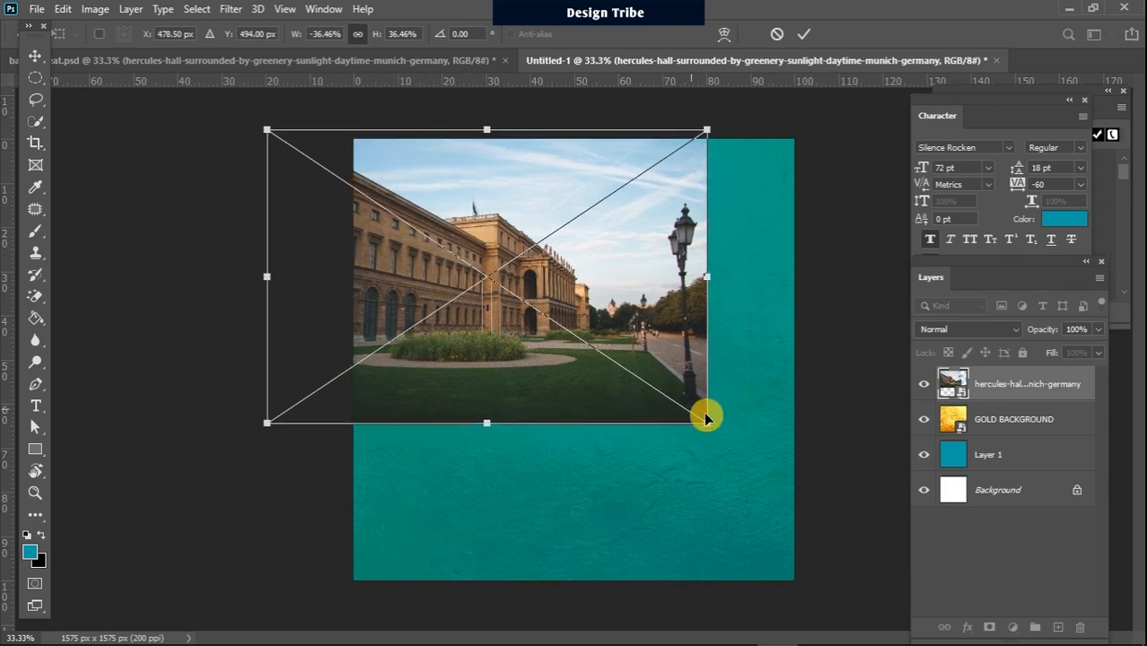
pyautogui.moveTo(708, 424); pyautogui.dragTo(891, 558)
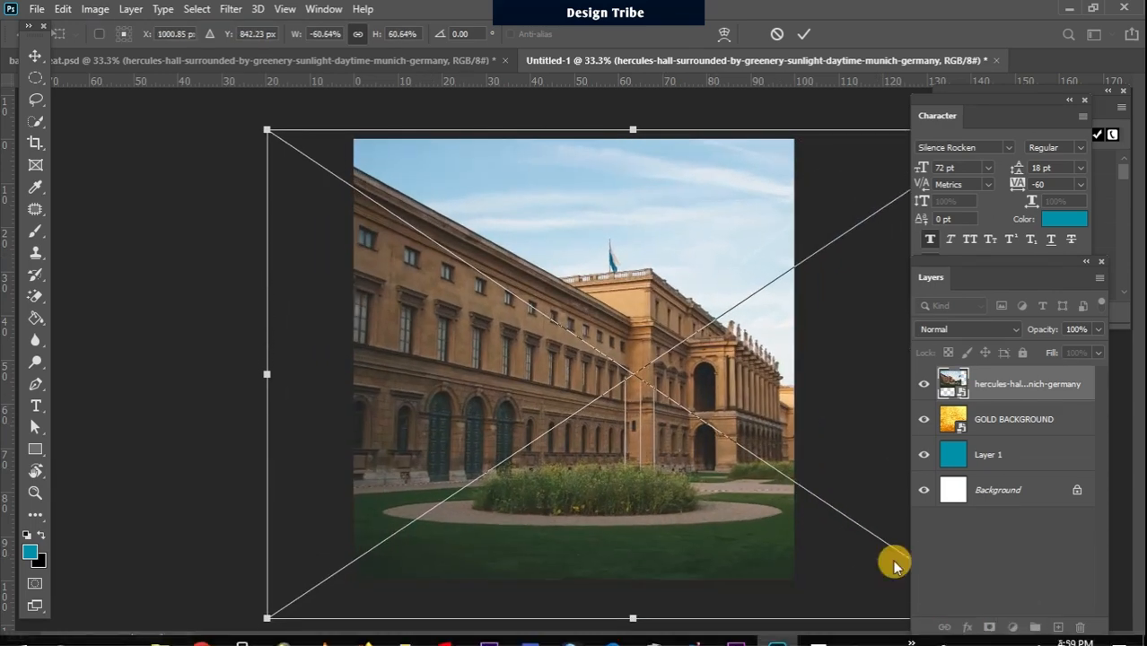
pyautogui.moveTo(686, 410); pyautogui.dragTo(984, 643)
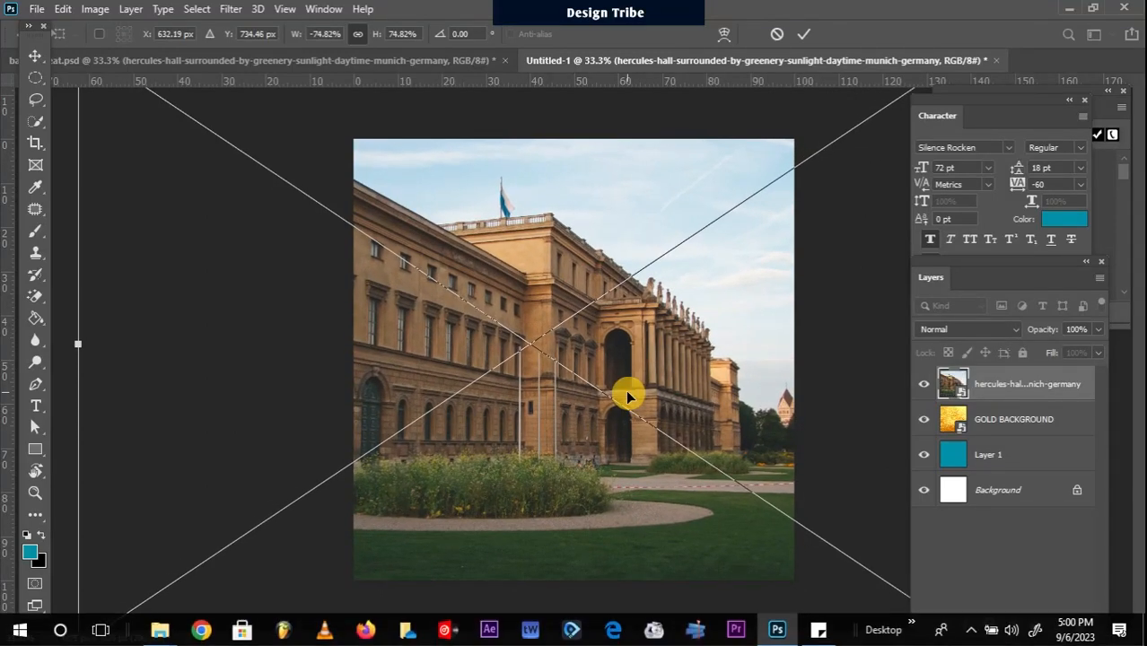
pyautogui.press('Return')
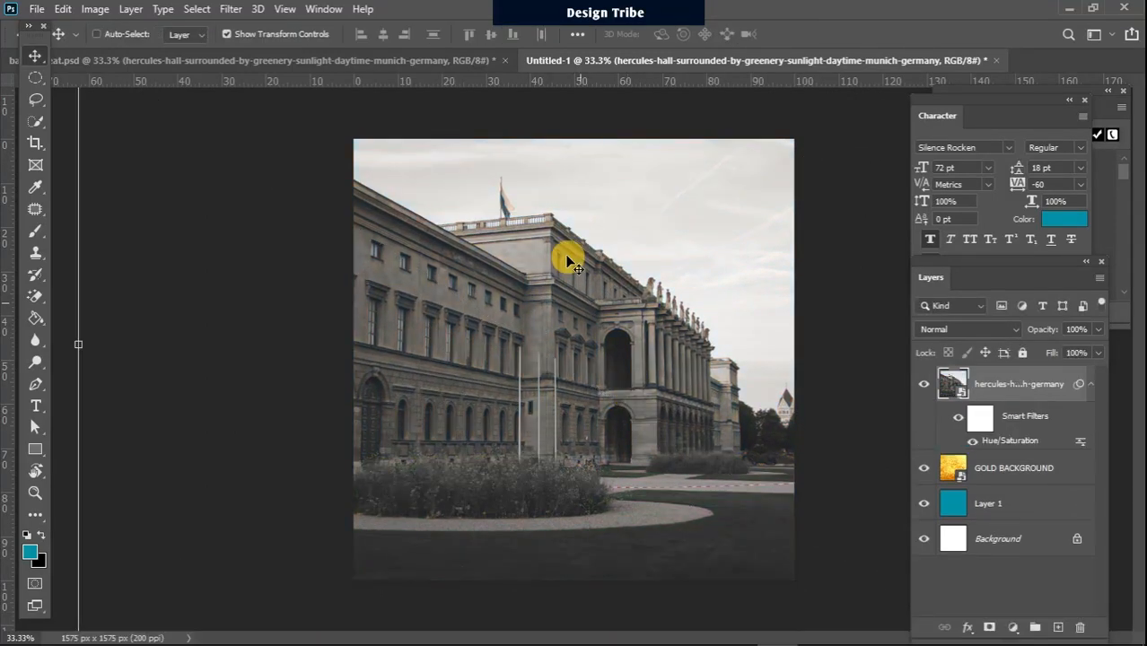
# Rasterize the building photo layer and patch out the flag above the roof with clear sky.
pyautogui.scroll(2, 563, 245)
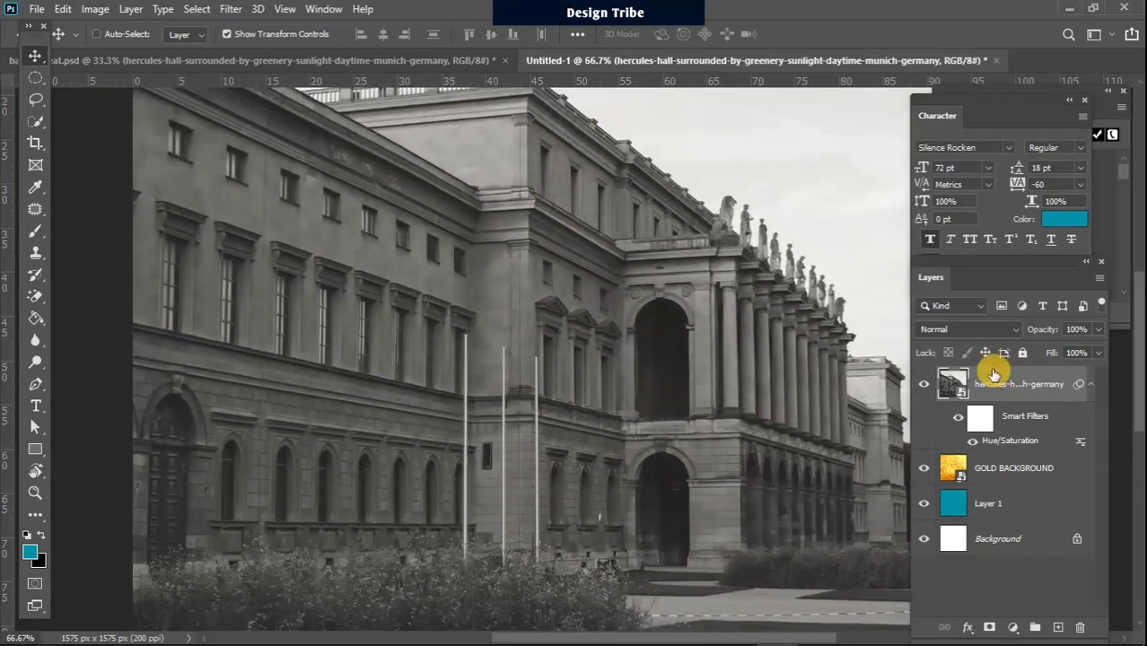
pyautogui.scroll(5, 808, 262)
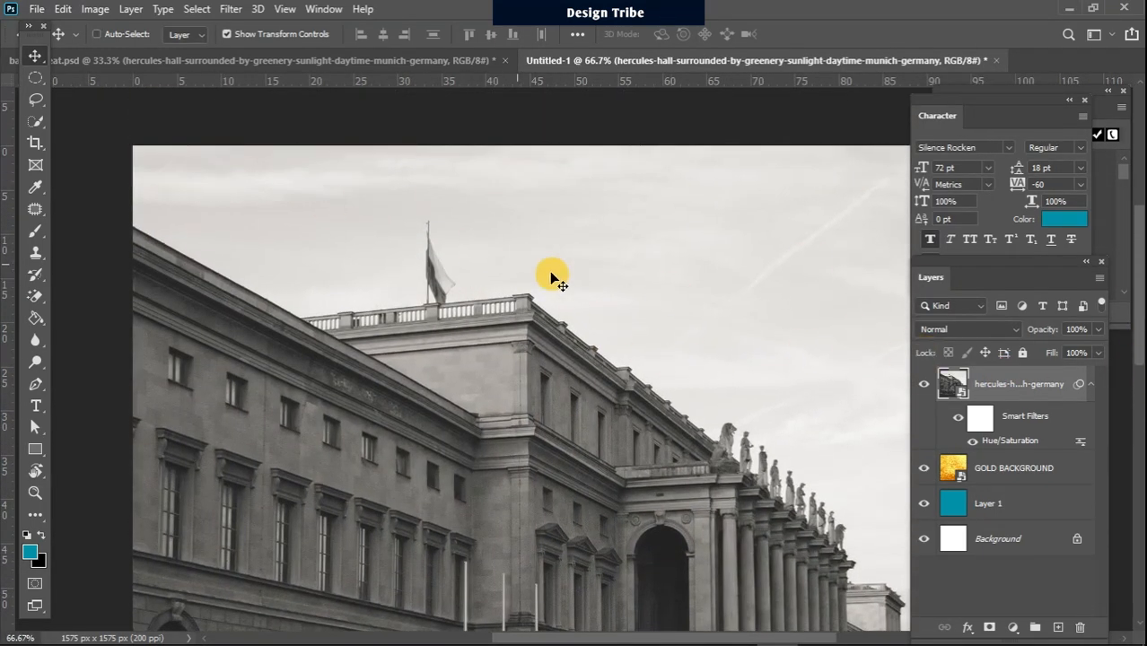
pyautogui.rightClick(1029, 389)
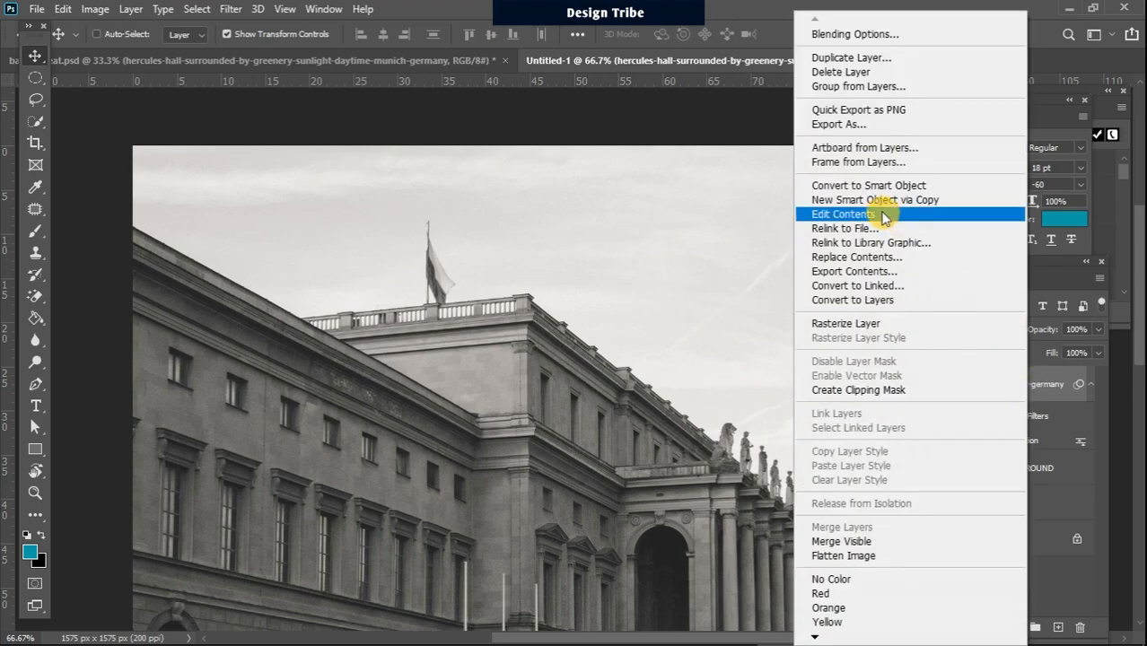
pyautogui.click(867, 323)
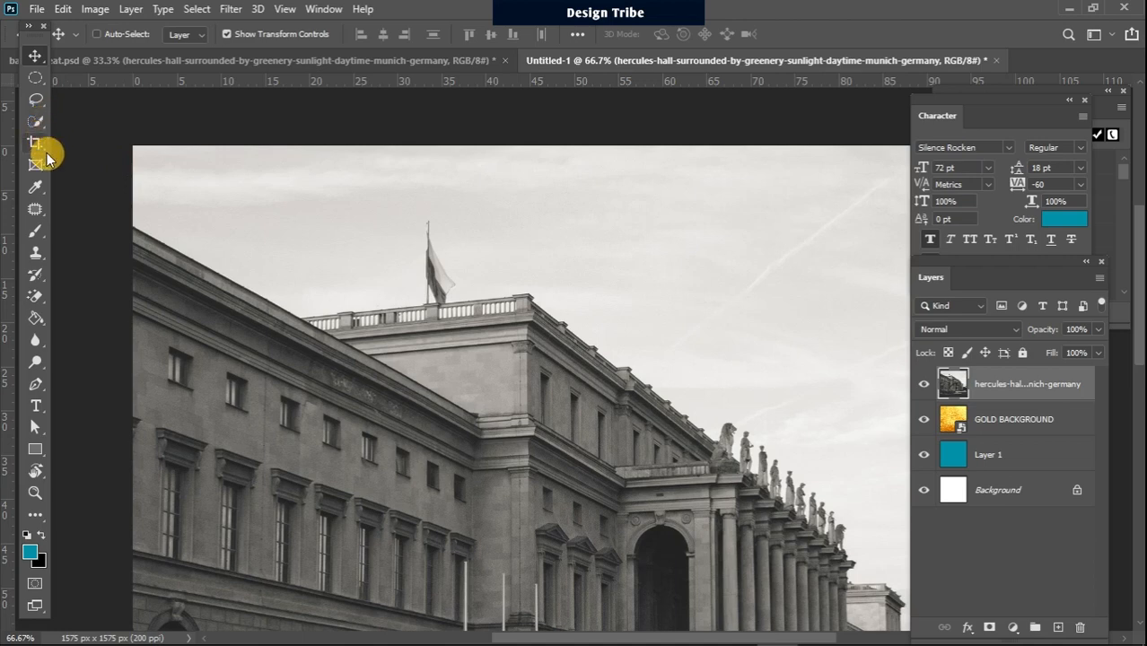
pyautogui.click(36, 210)
pyautogui.moveTo(406, 242); pyautogui.dragTo(413, 215)
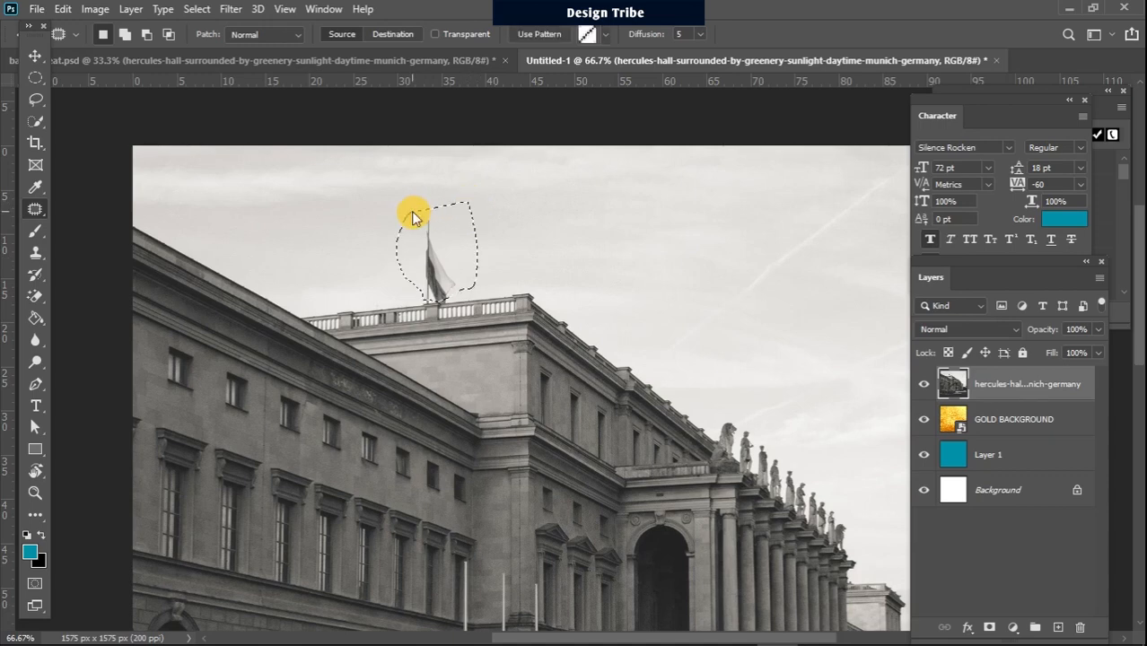
pyautogui.moveTo(461, 233); pyautogui.dragTo(576, 204)
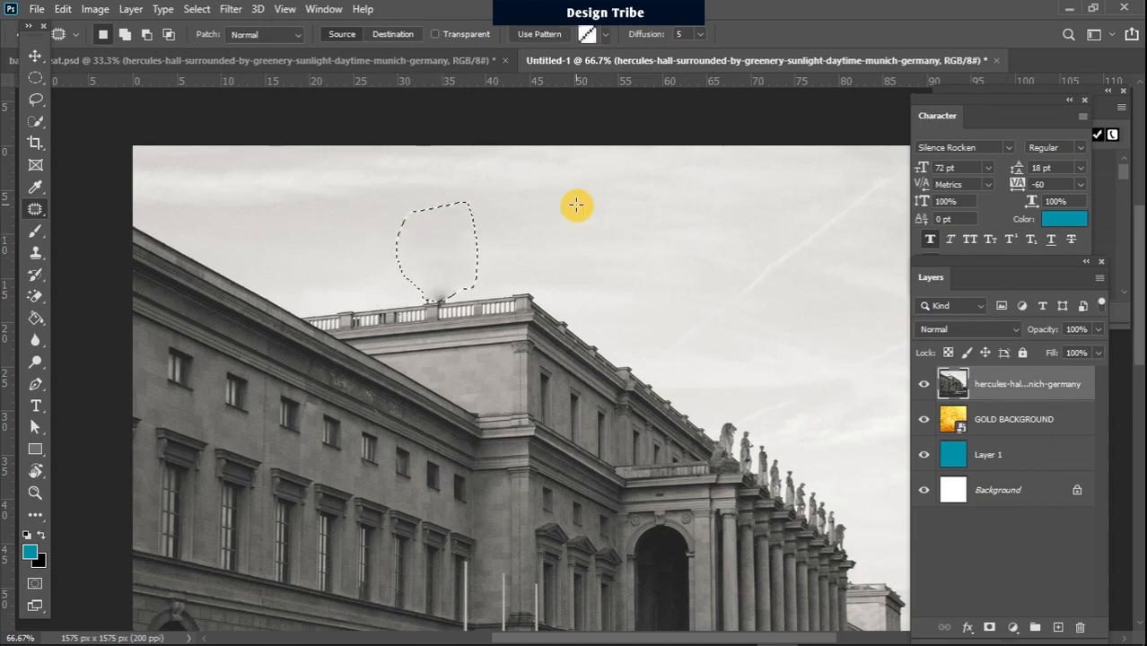
pyautogui.click(34, 81)
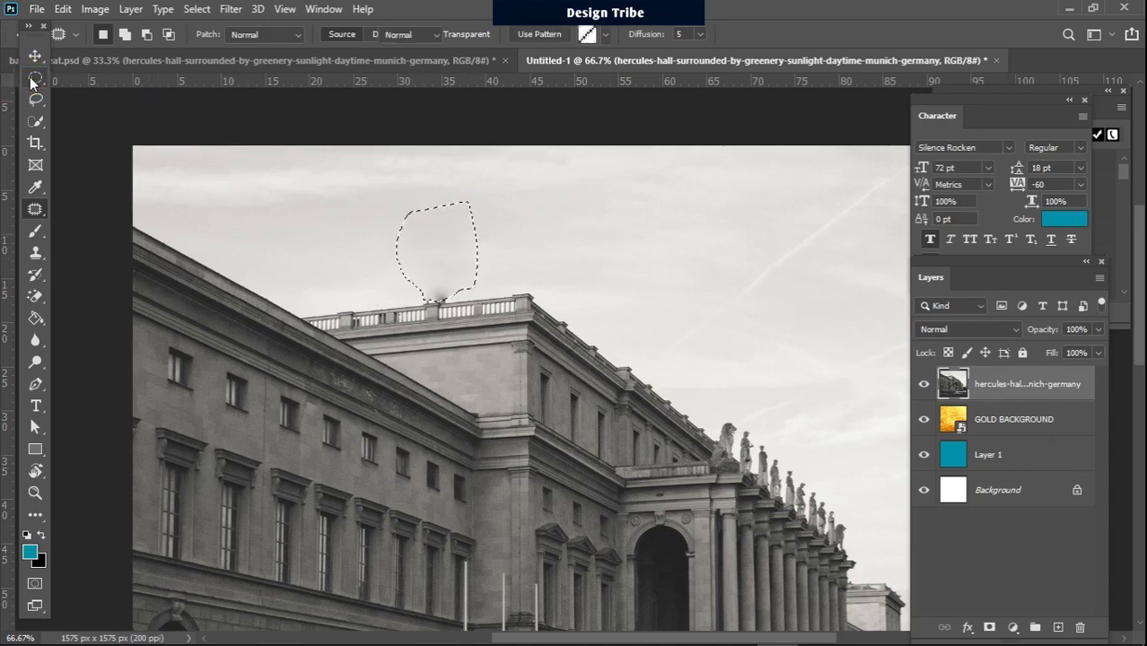
pyautogui.hotkey('ctrl', '-')
pyautogui.hotkey('ctrl', '-')
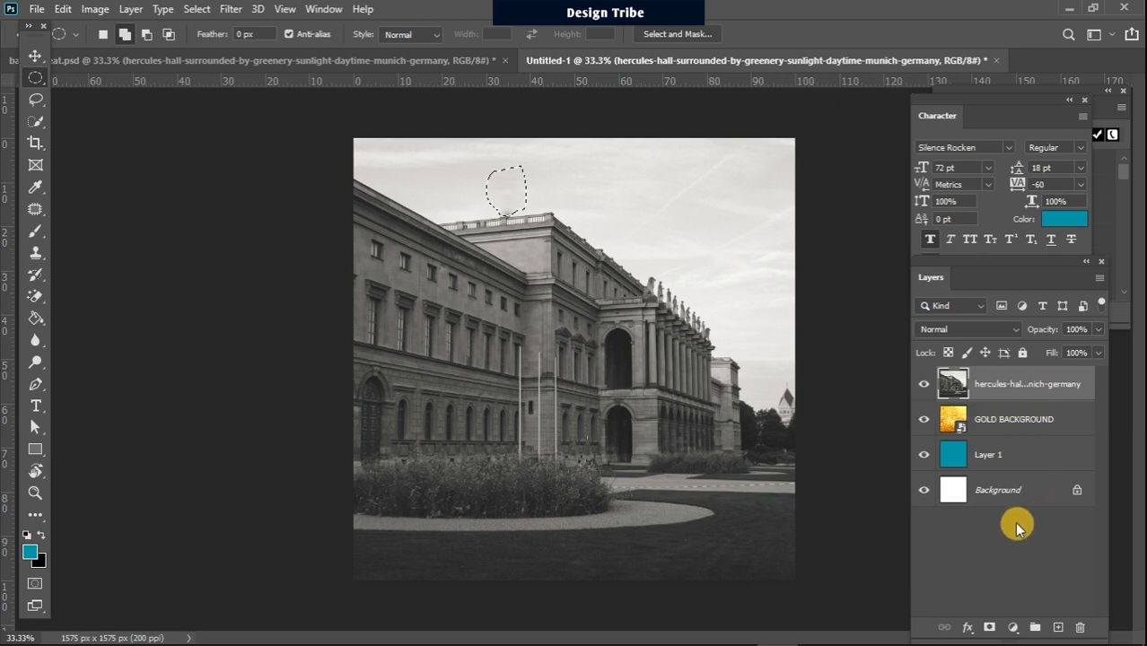
pyautogui.click(990, 627)
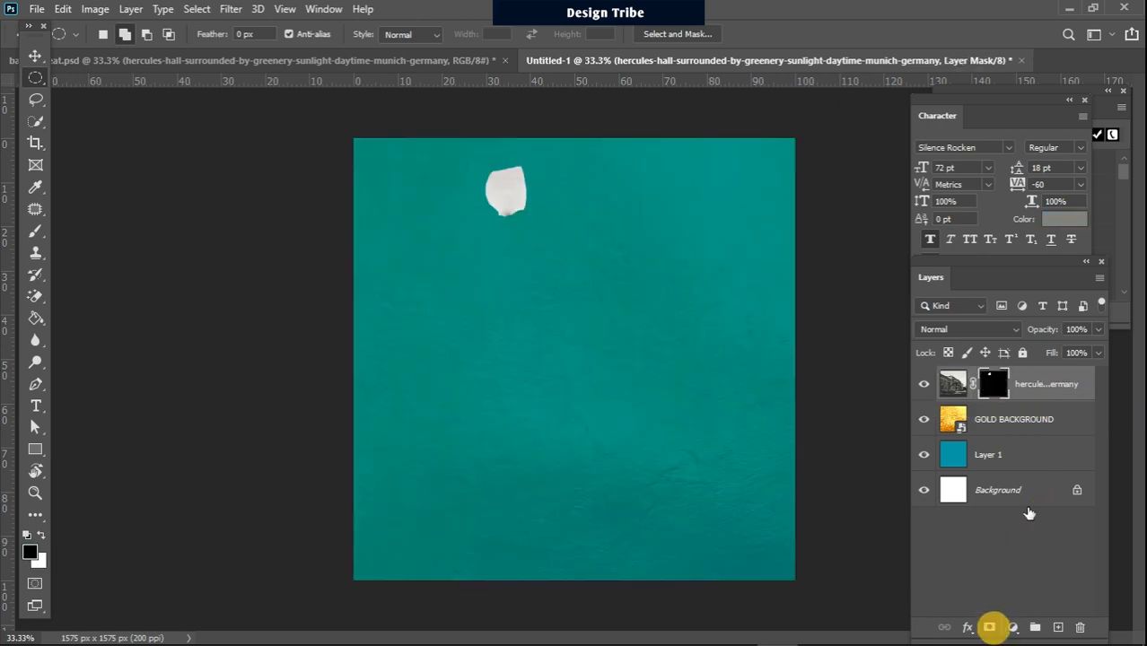
pyautogui.click(1075, 398)
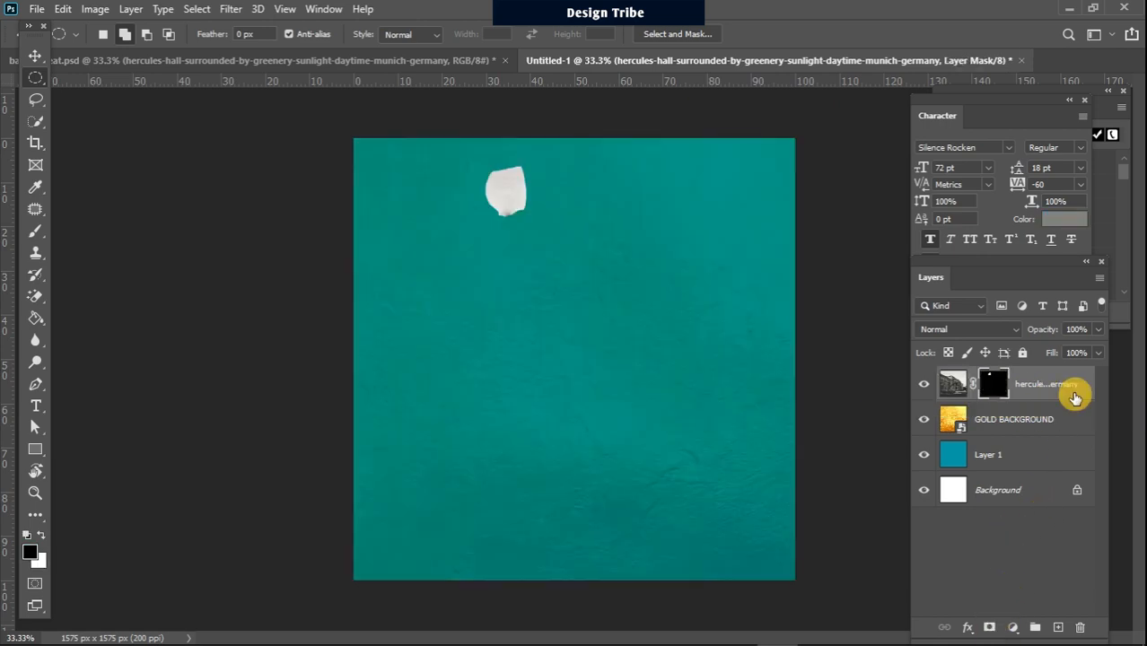
pyautogui.hotkey('ctrl', 'z')
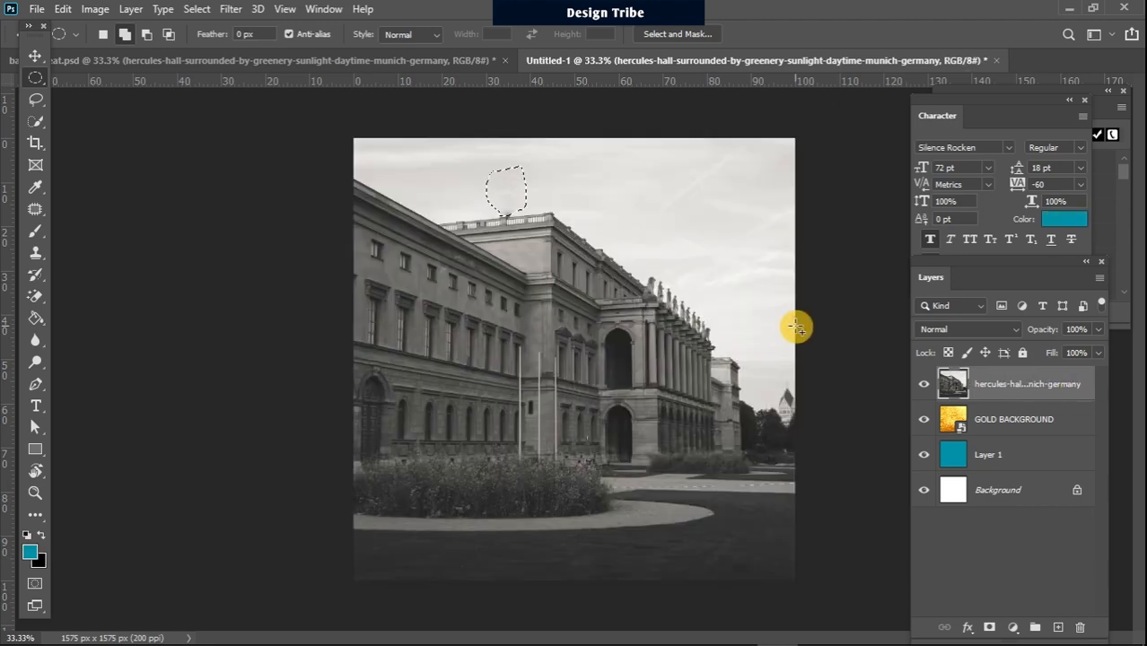
# Deselect the patched area, add a white layer mask to the building photo, and enlarge it to about 113%, shifted toward the canvas's upper left.
pyautogui.click(36, 97)
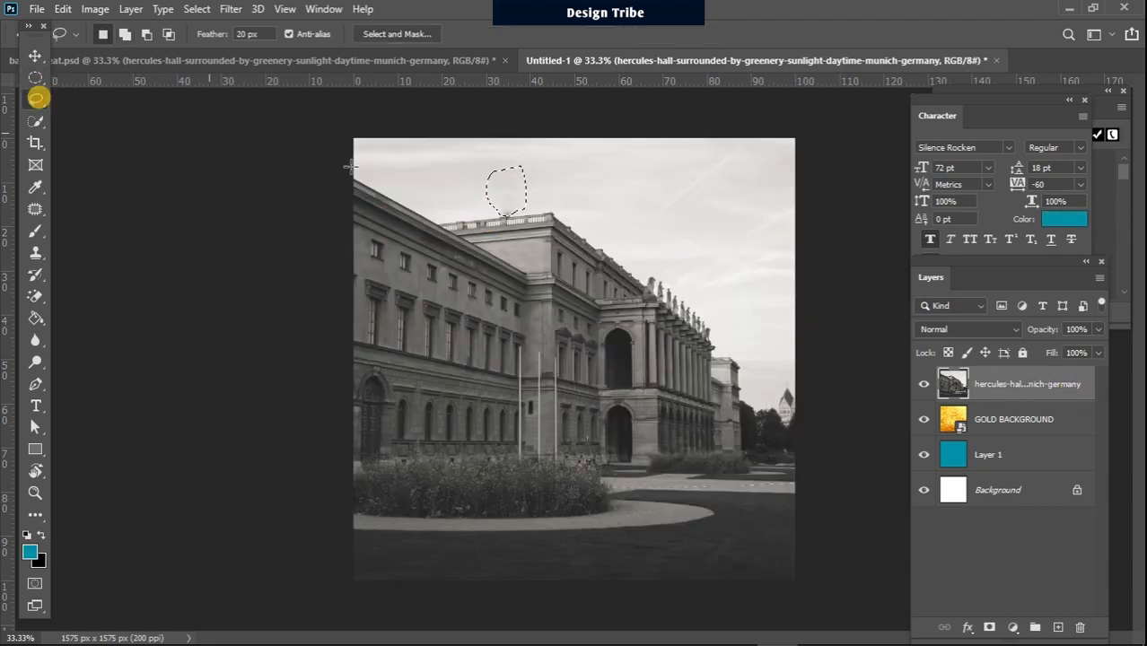
pyautogui.click(991, 628)
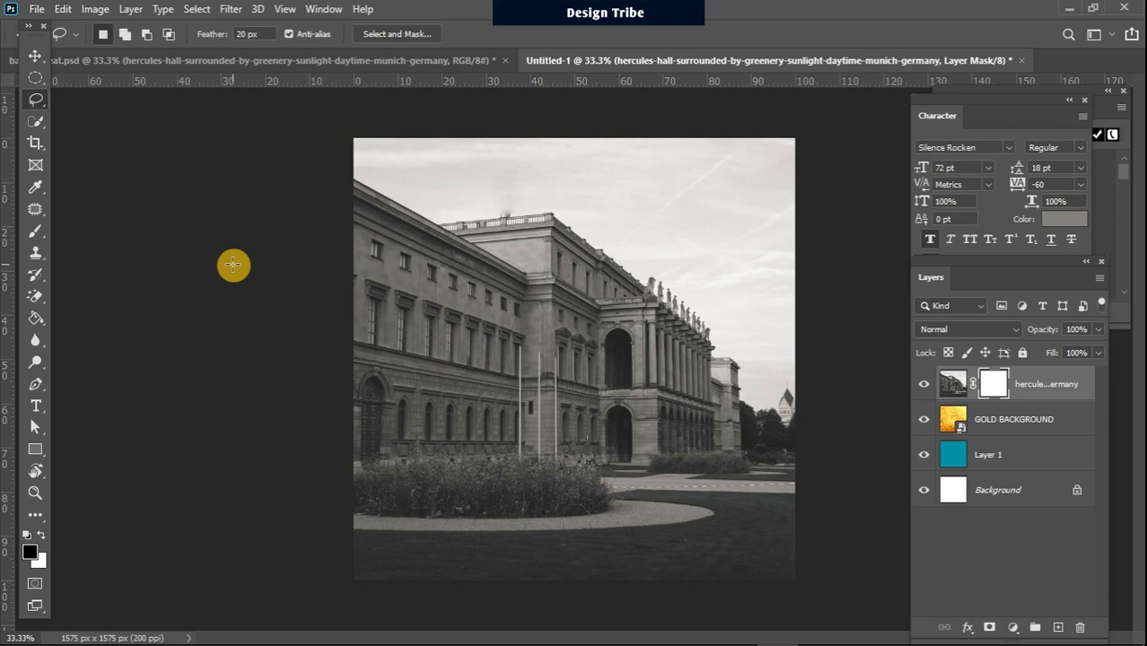
pyautogui.hotkey('ctrl', 't')
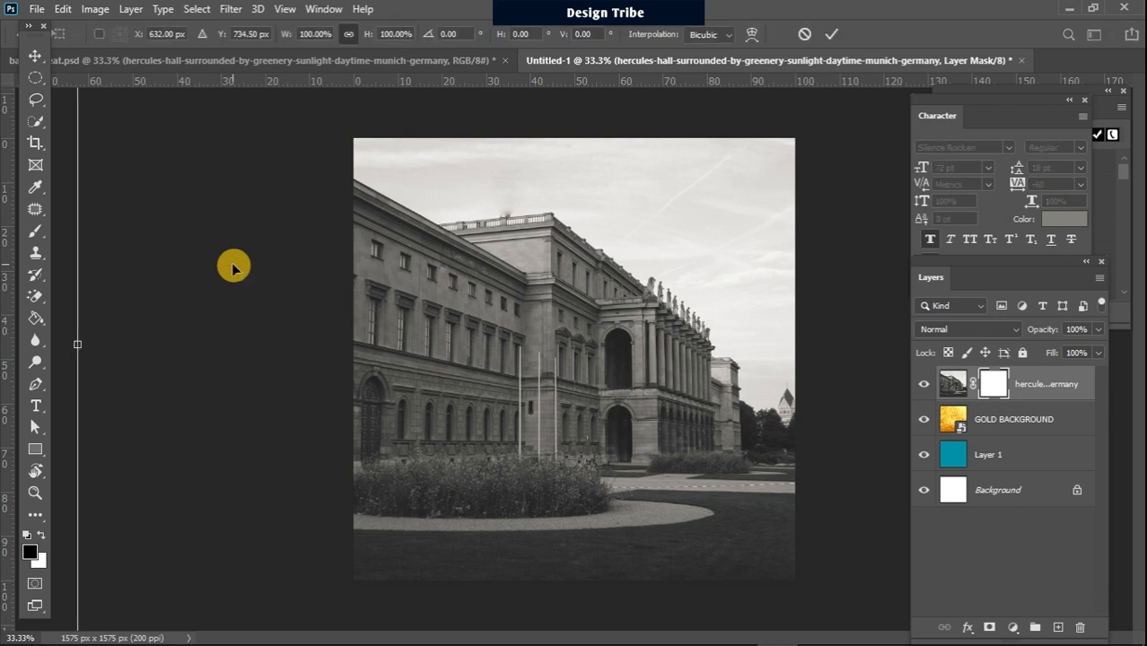
pyautogui.hotkey('ctrl', '-')
pyautogui.hotkey('ctrl', '-')
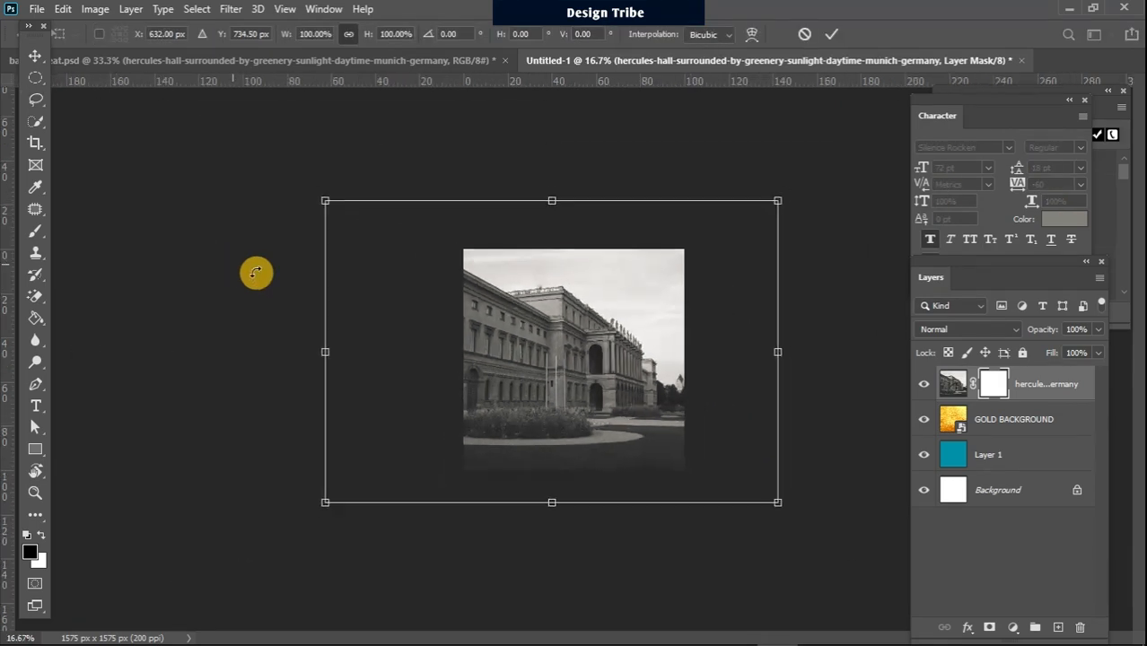
pyautogui.moveTo(777, 504); pyautogui.dragTo(835, 542)
pyautogui.moveTo(785, 477); pyautogui.dragTo(718, 441)
pyautogui.hotkey('ctrl', '+')
pyautogui.hotkey('ctrl', '+')
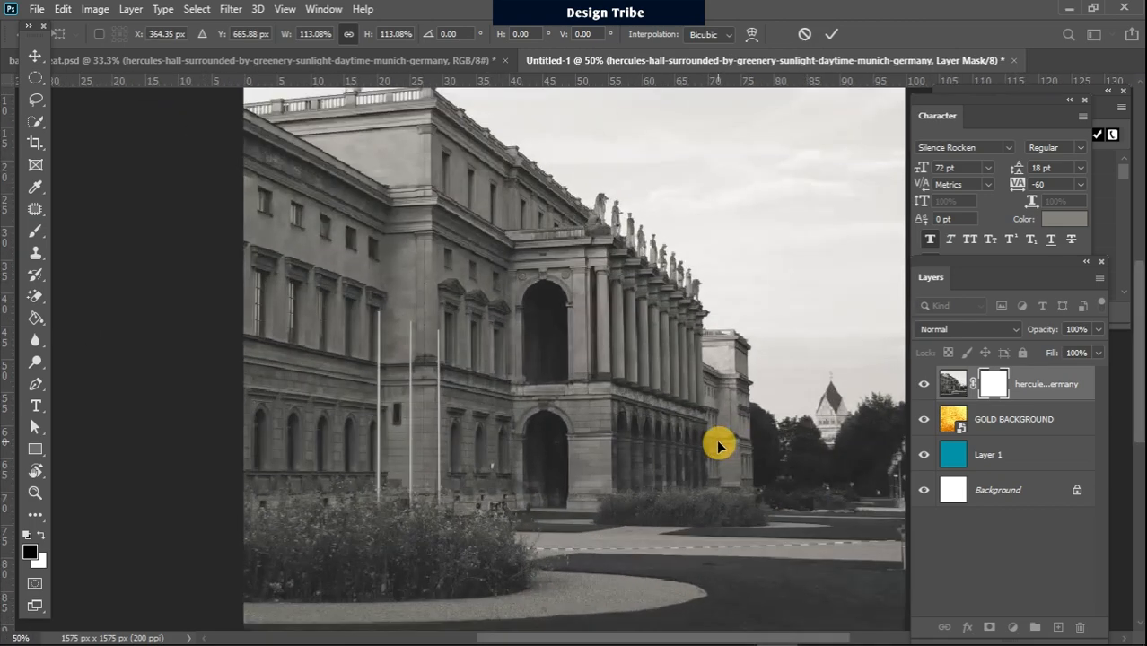
pyautogui.hotkey('ctrl', '-')
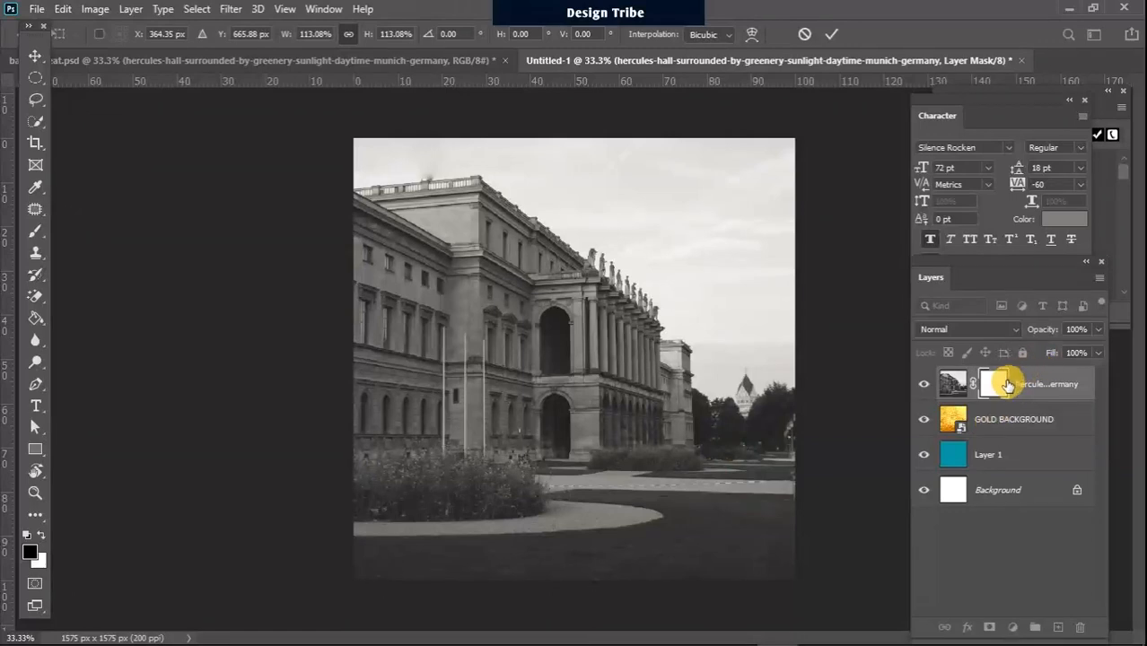
# Invert the building's layer mask to black and reveal the upper-left facade with one soft white 1400 px brush dab.
pyautogui.click(998, 388)
pyautogui.hotkey('ctrl', 'i')
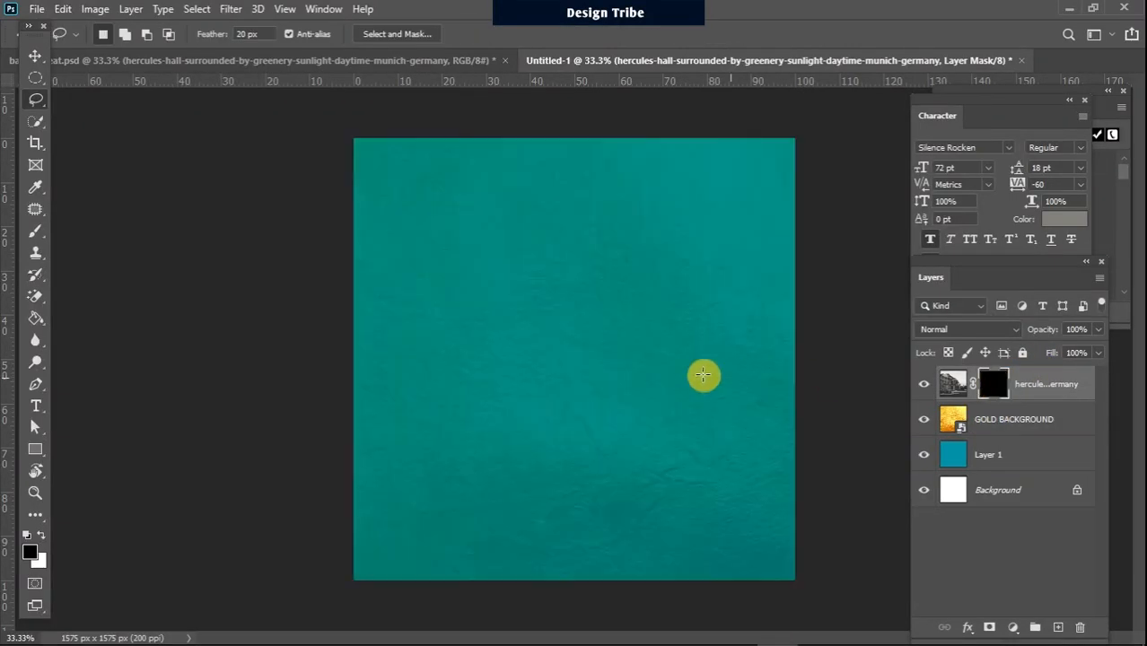
pyautogui.click(35, 232)
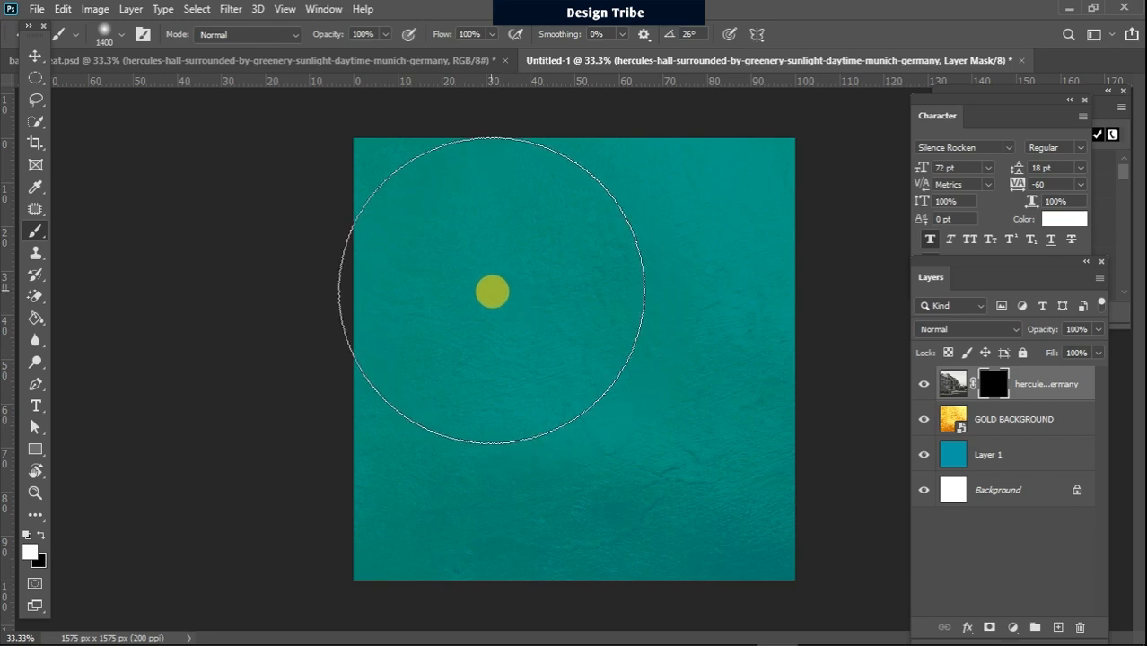
pyautogui.click(492, 291)
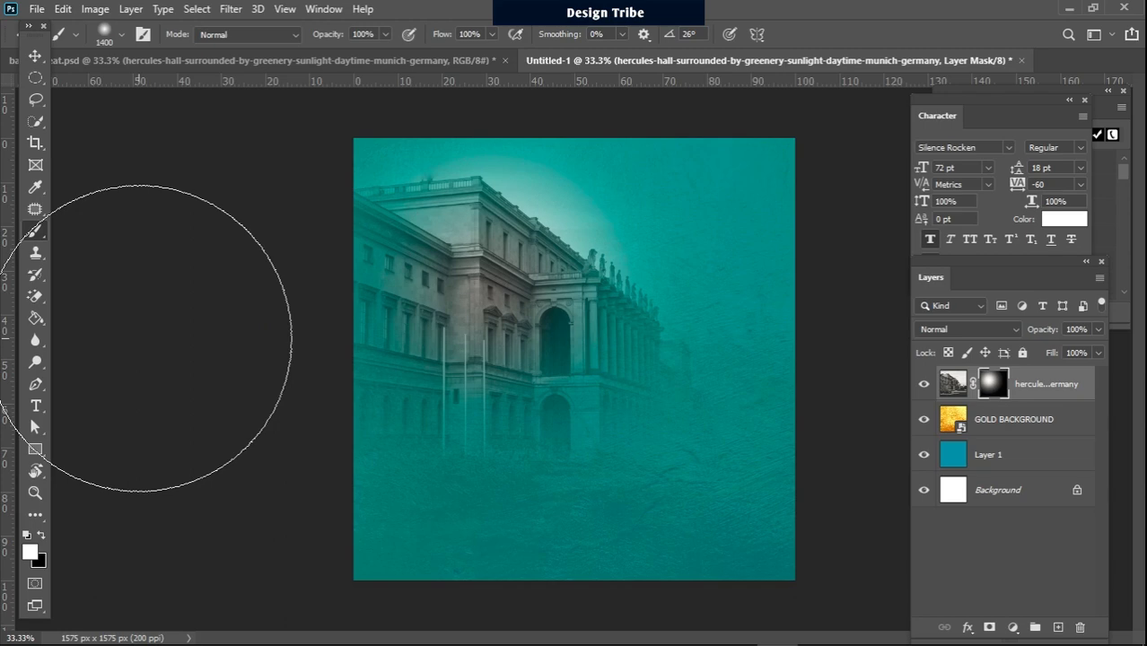
# Reduce the masked building photo layer's opacity to 76%.
pyautogui.click(35, 59)
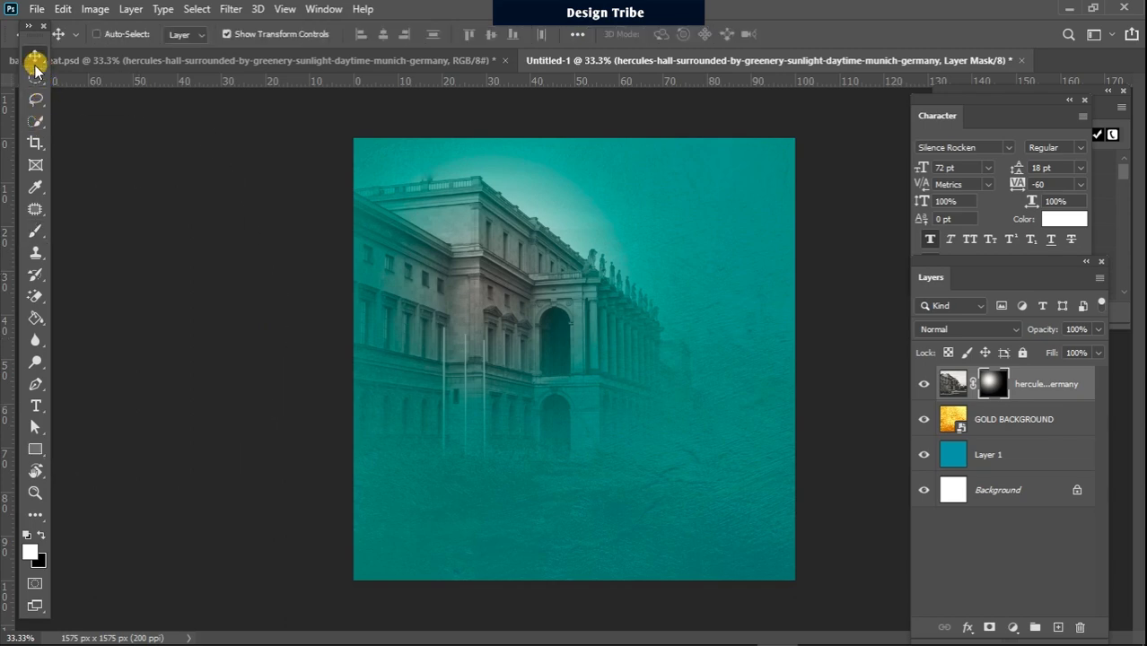
pyautogui.click(961, 388)
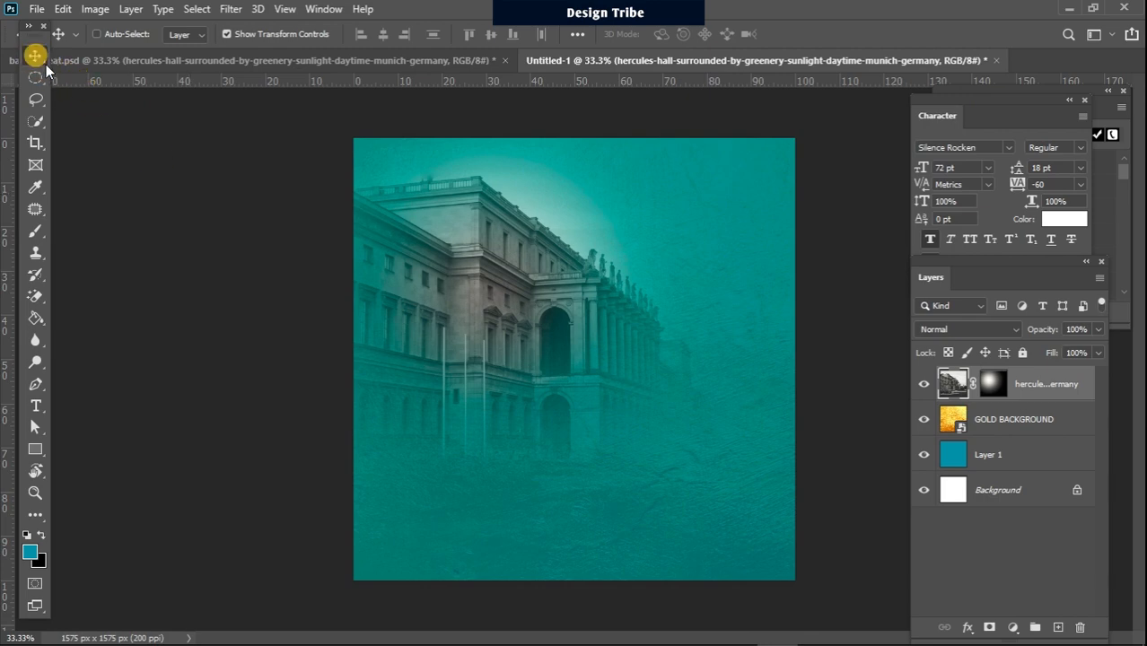
pyautogui.click(1098, 329)
pyautogui.moveTo(1066, 351)
pyautogui.mouseDown()
pyautogui.moveTo(1096, 350)
pyautogui.moveTo(1082, 356)
pyautogui.mouseUp()
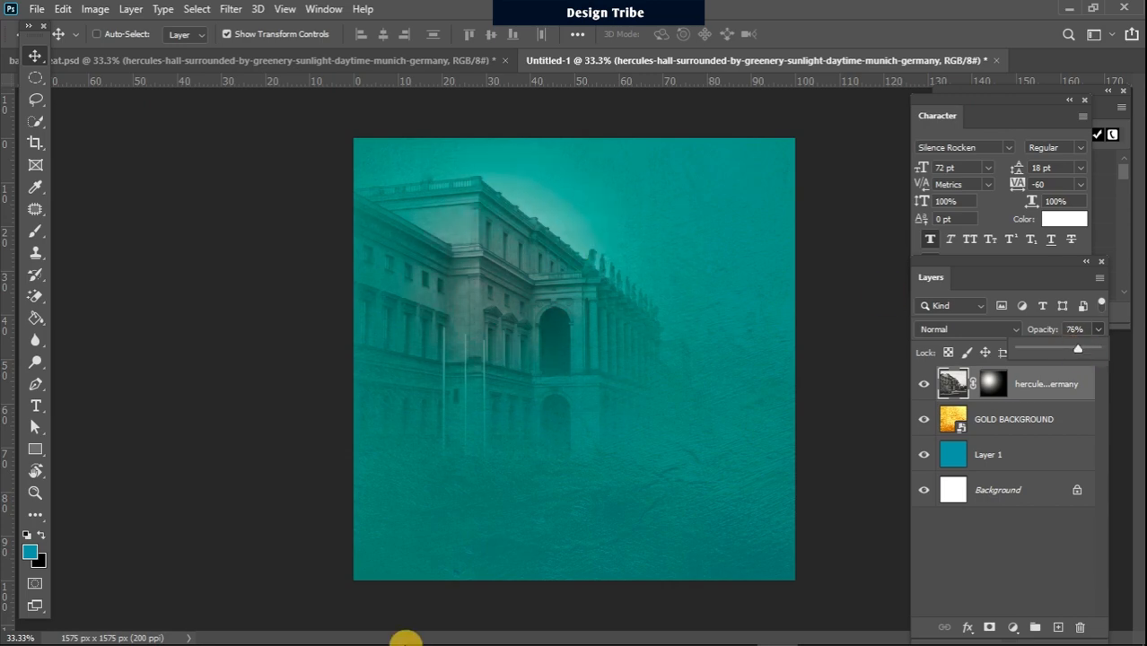
# Place the transport-4405087_1280 school bus image from File Explorer's back to school folder into the untitled flyer document.
pyautogui.moveTo(405, 643)
pyautogui.moveTo(162, 636)
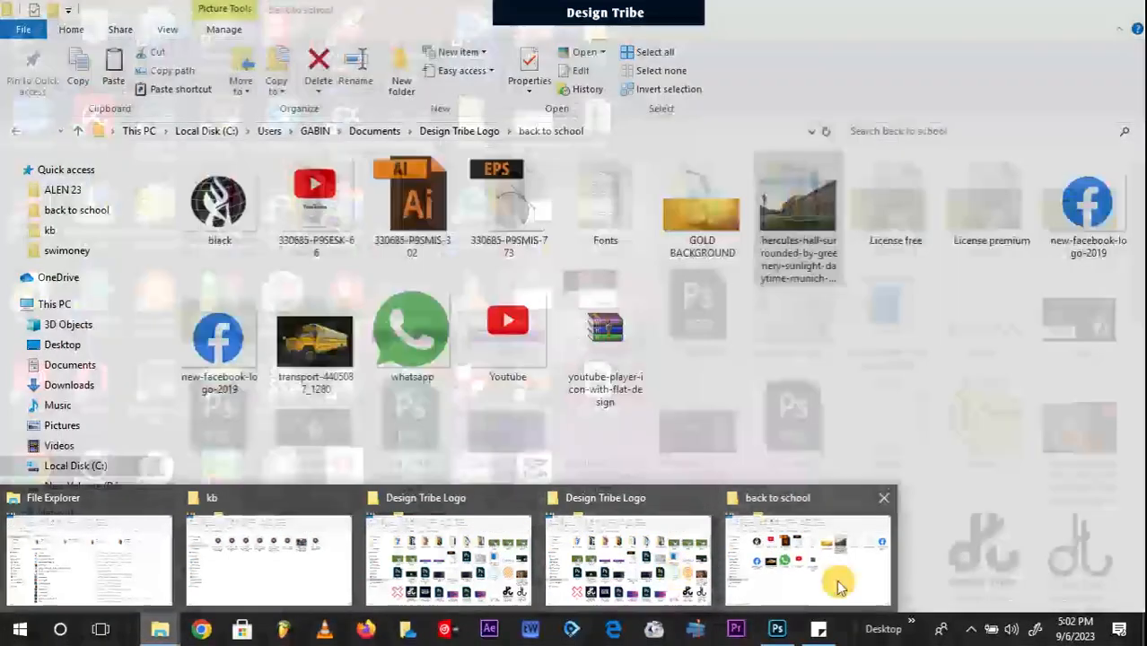
pyautogui.click(840, 583)
pyautogui.click(417, 484)
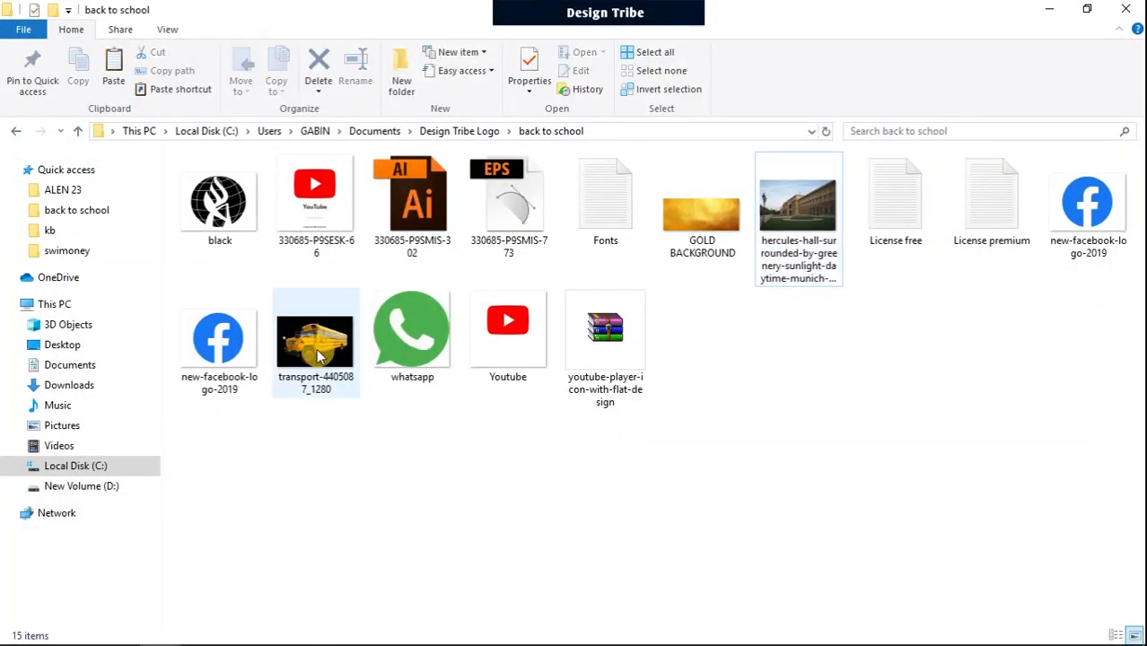
pyautogui.moveTo(314, 346); pyautogui.dragTo(612, 377)
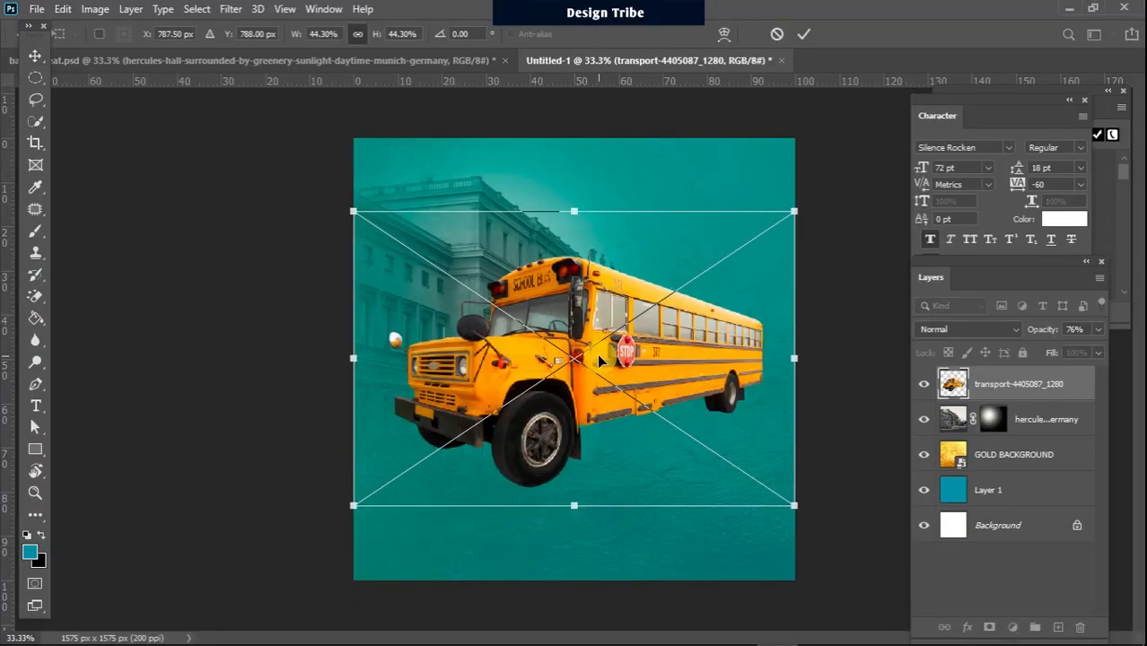
# Enlarge the bus to about 58.6% and position it along the flyer's lower edge, with its lower half running off the canvas.
pyautogui.moveTo(356, 507); pyautogui.dragTo(122, 622)
pyautogui.moveTo(597, 384); pyautogui.dragTo(696, 499)
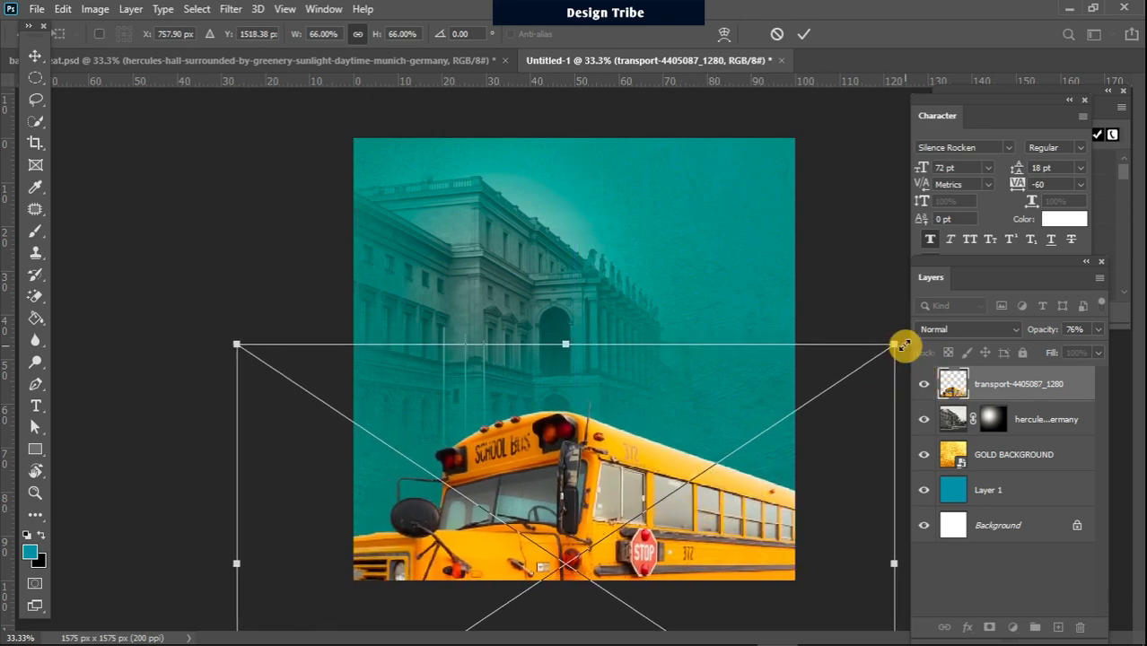
pyautogui.moveTo(898, 342); pyautogui.dragTo(864, 371)
pyautogui.moveTo(677, 509); pyautogui.dragTo(661, 483)
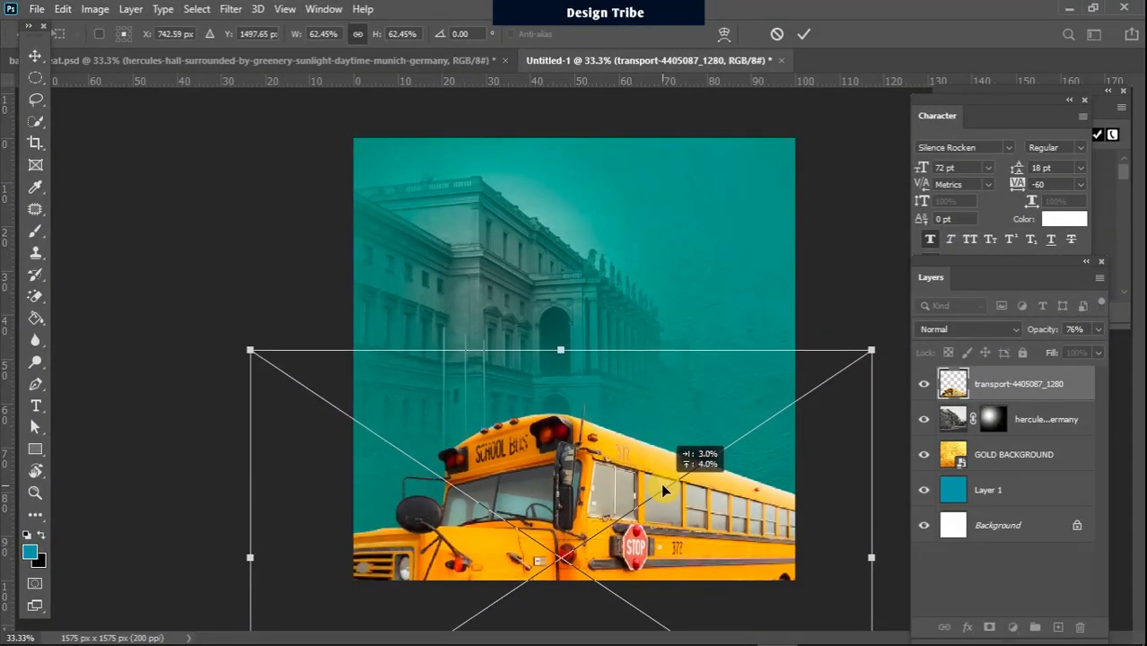
pyautogui.moveTo(871, 350); pyautogui.dragTo(834, 376)
pyautogui.moveTo(736, 503); pyautogui.dragTo(748, 512)
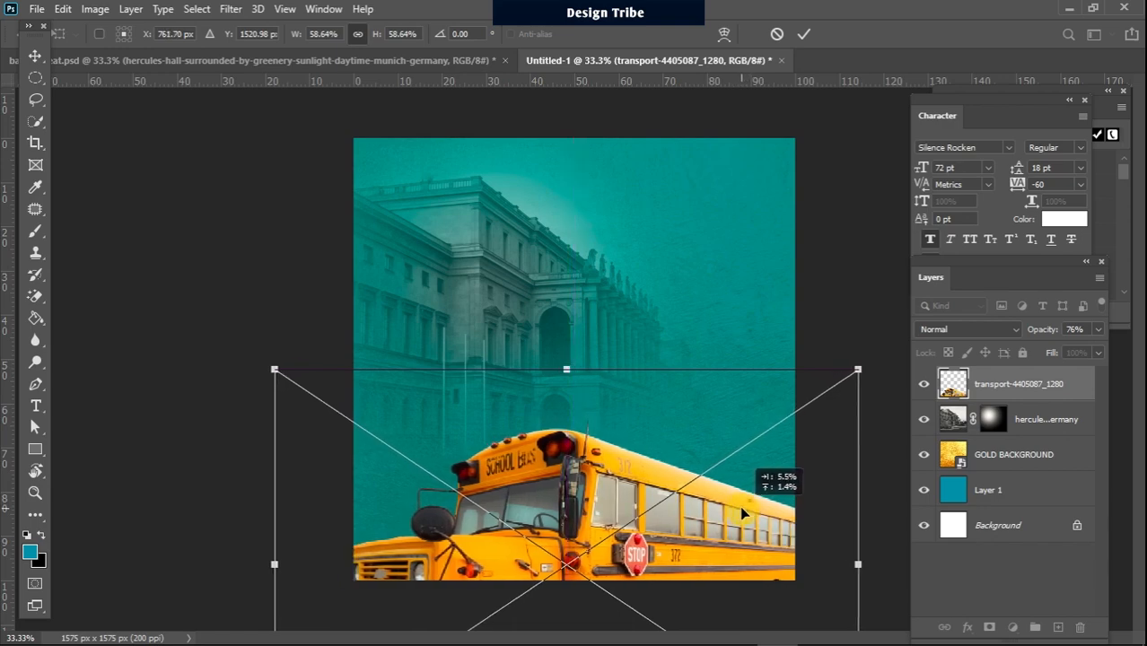
pyautogui.press('Return')
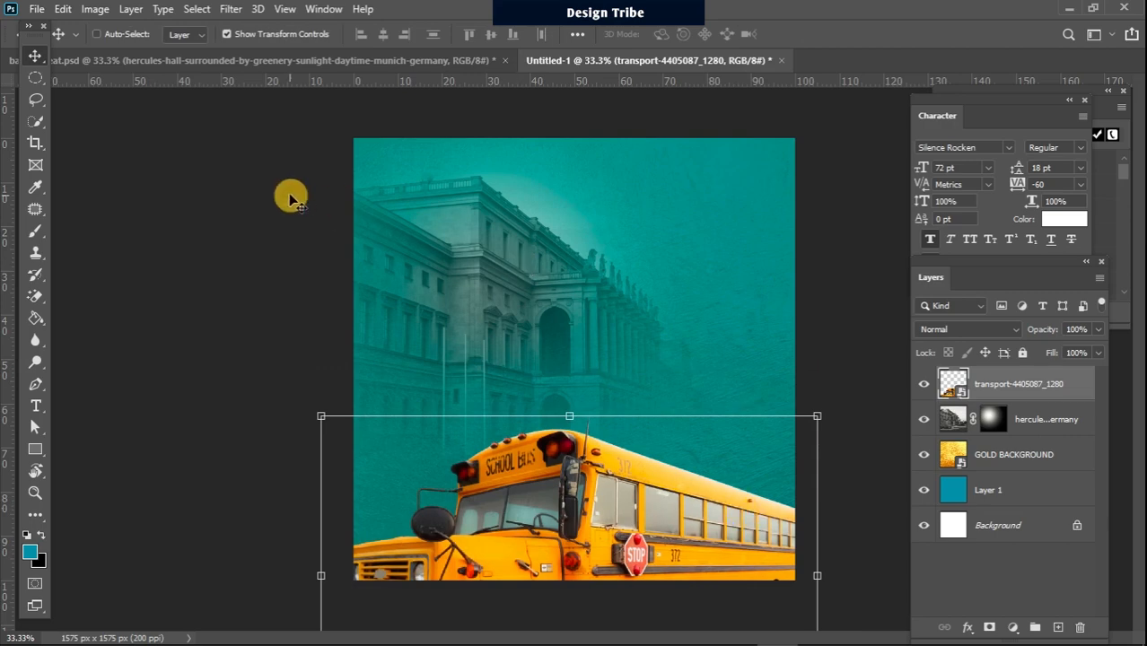
pyautogui.click(35, 78)
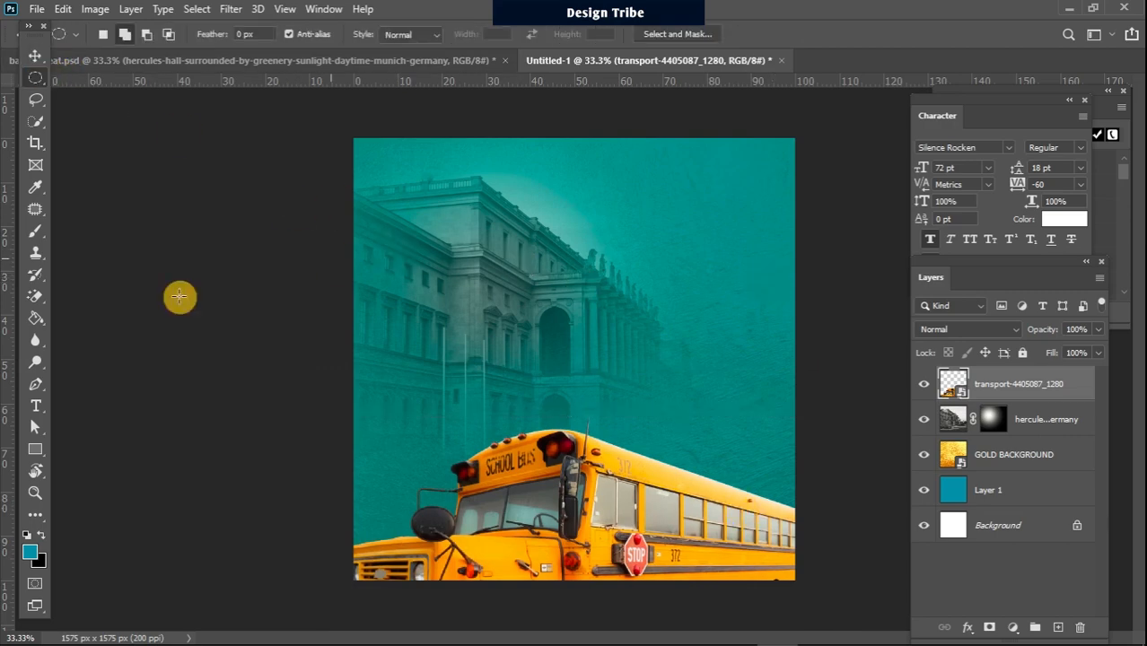
# Place the black globe logo from the back to school folder and shrink it to a small emblem just above the building's roofline.
pyautogui.moveTo(518, 639)
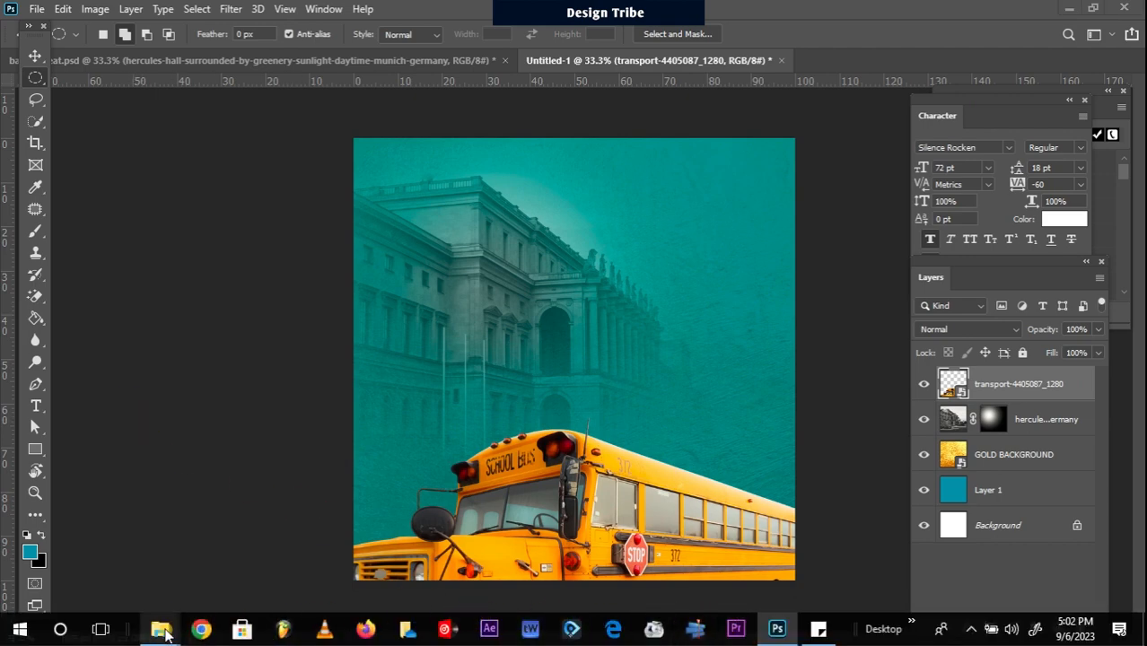
pyautogui.moveTo(160, 630)
pyautogui.click(777, 561)
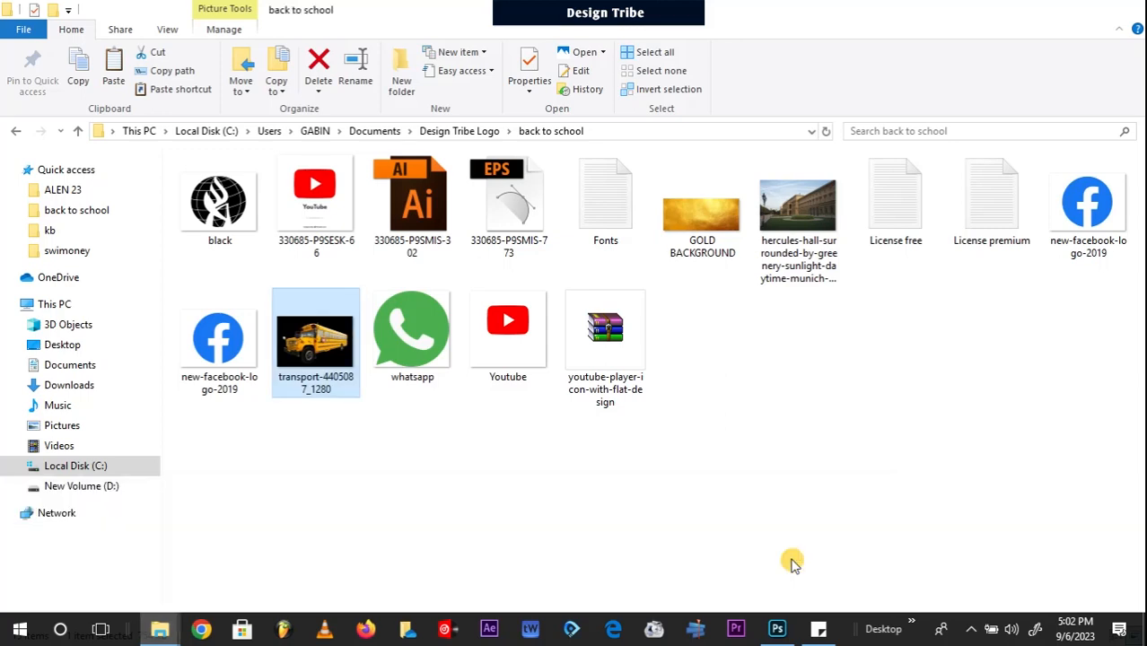
pyautogui.click(210, 201)
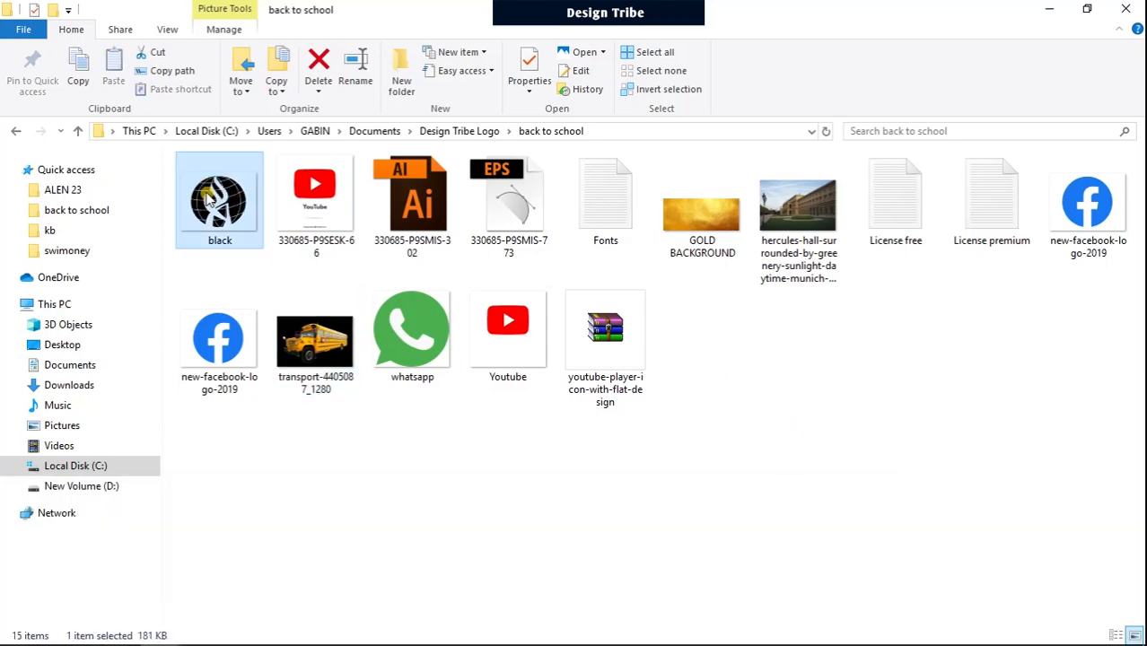
pyautogui.moveTo(210, 200); pyautogui.dragTo(522, 213)
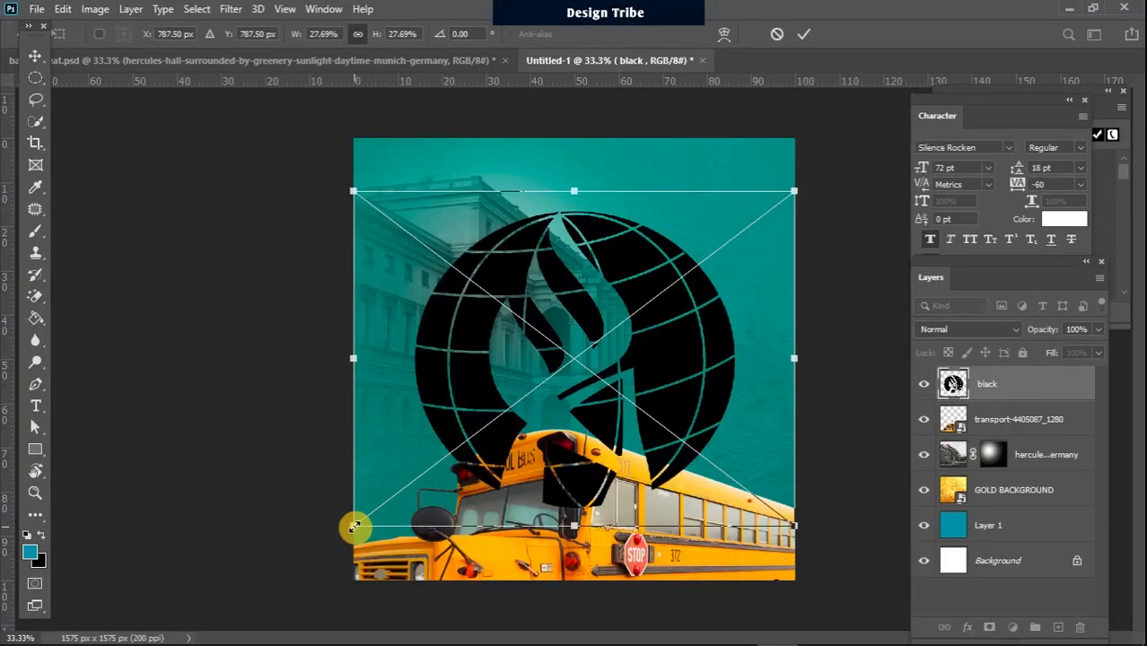
pyautogui.moveTo(354, 528); pyautogui.dragTo(550, 182)
pyautogui.press('Return')
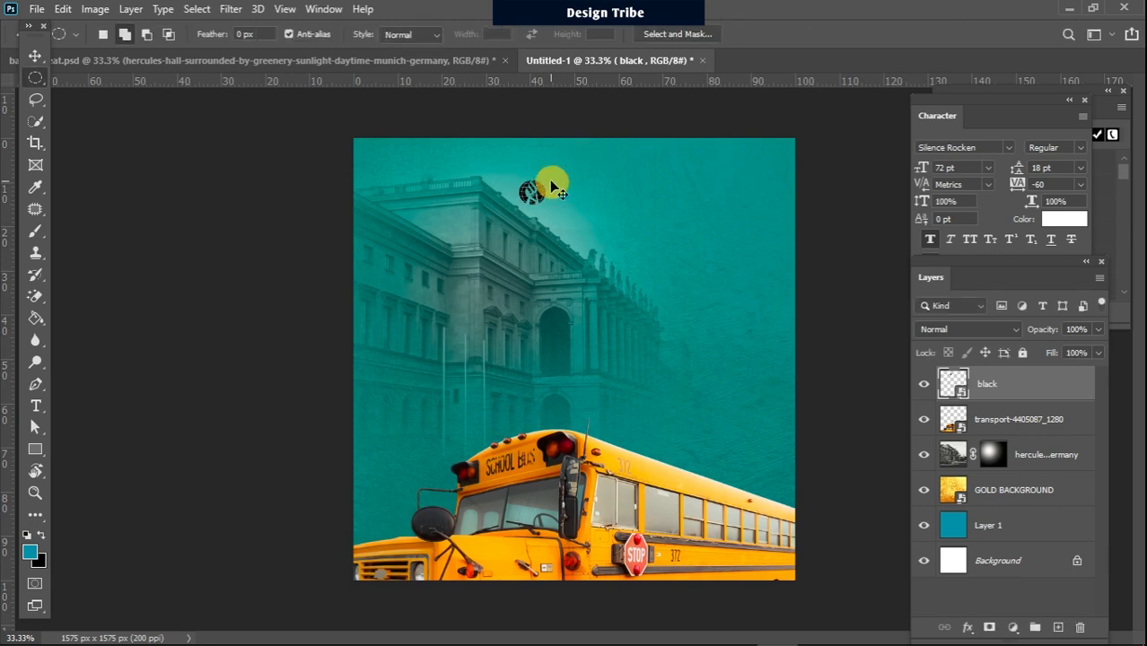
# Draw a thin black vertical divider bar, about 5 × 86 px, just to the right of the globe logo.
pyautogui.hotkey('ctrl', '+')
pyautogui.hotkey('ctrl', '+')
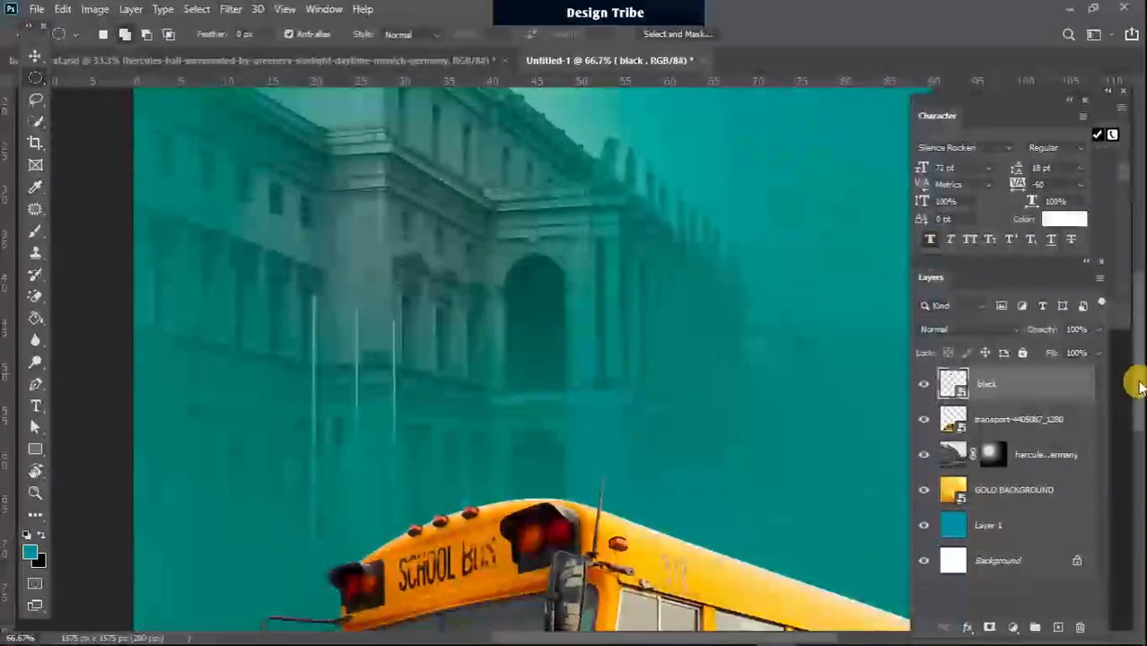
pyautogui.moveTo(1138, 385); pyautogui.dragTo(1134, 328)
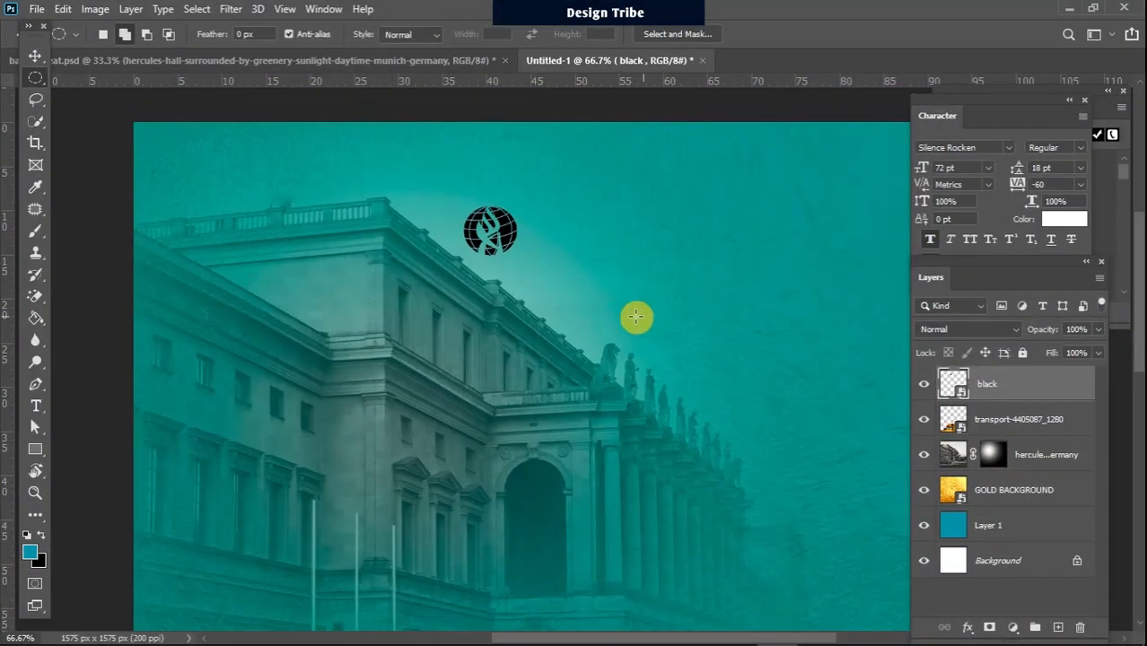
pyautogui.click(35, 449)
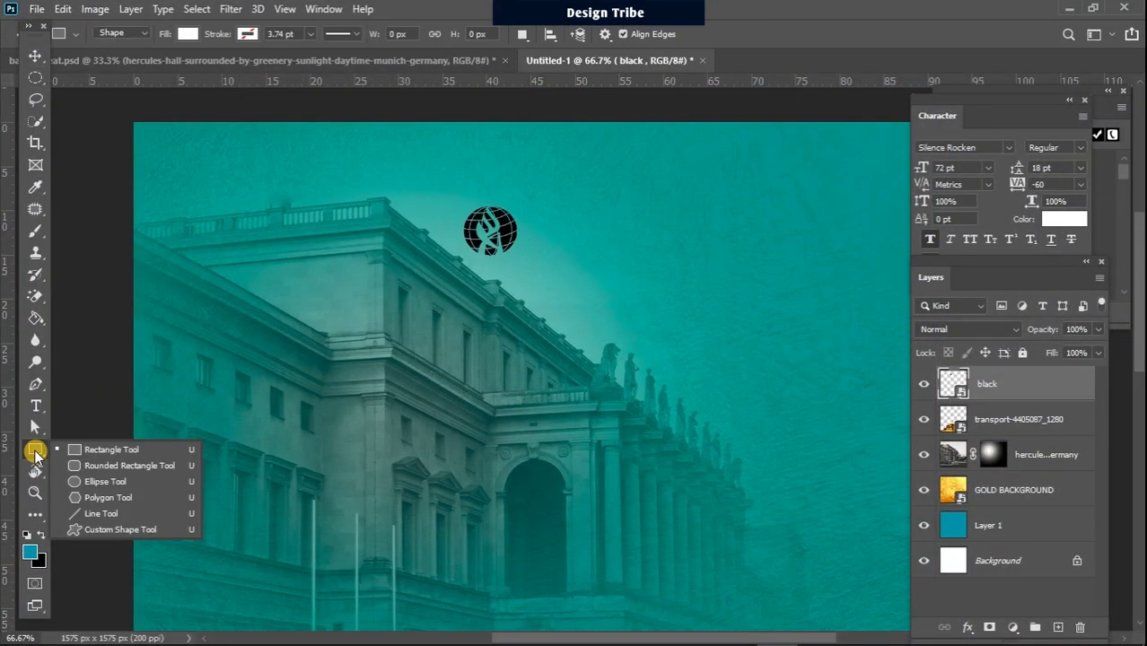
pyautogui.click(40, 538)
pyautogui.click(40, 534)
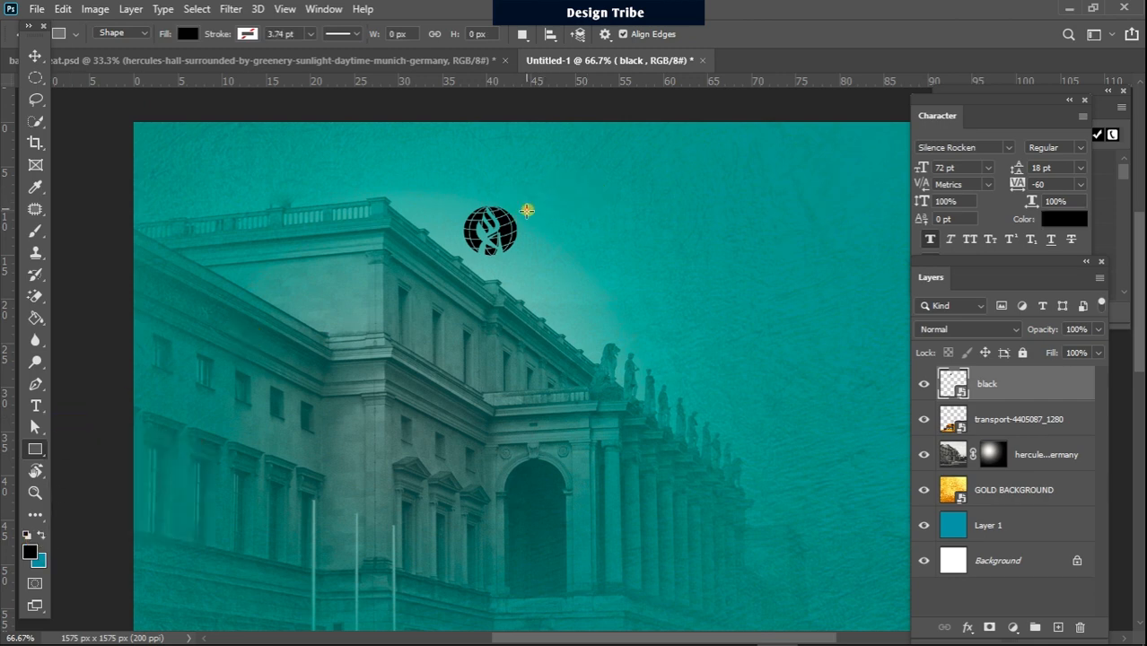
pyautogui.moveTo(527, 210); pyautogui.dragTo(527, 259)
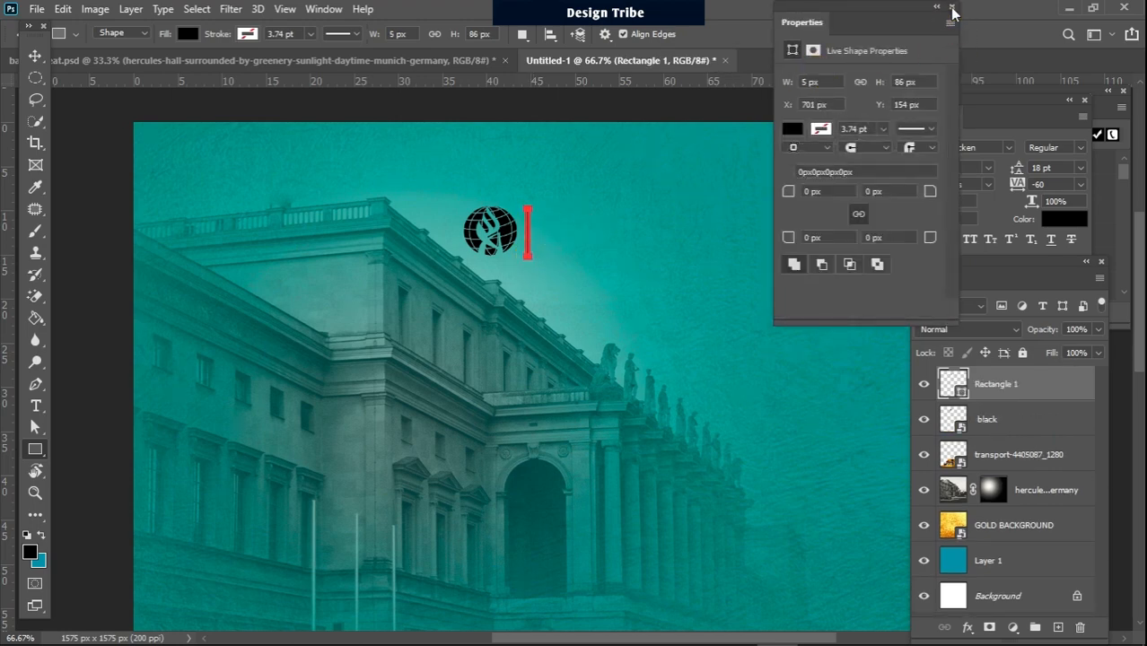
pyautogui.click(953, 8)
pyautogui.click(36, 56)
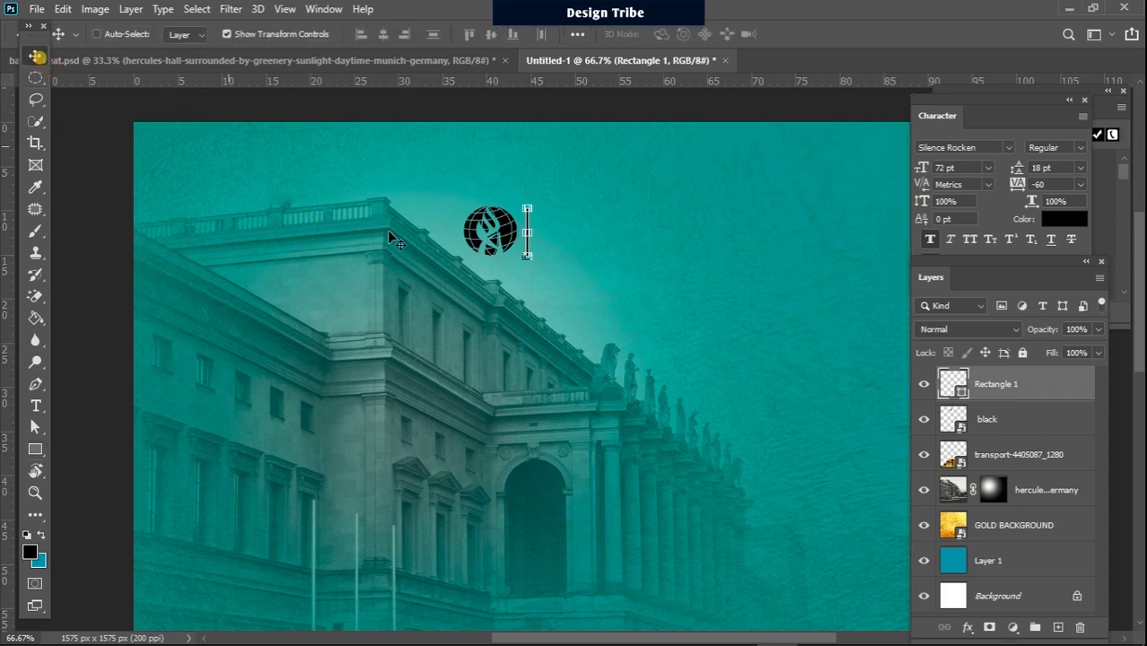
pyautogui.click(36, 77)
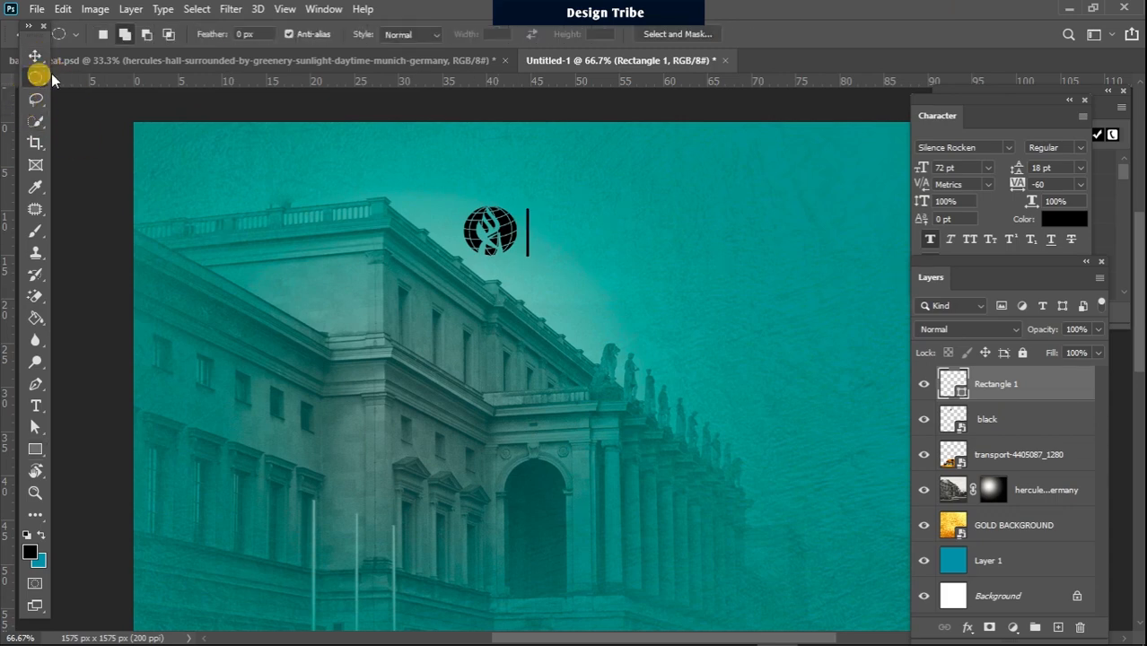
# Add the text "Academy Fellowship Cameroon" on three lines to the right of the divider, in Montserrat Regular at 10 pt.
pyautogui.click(35, 406)
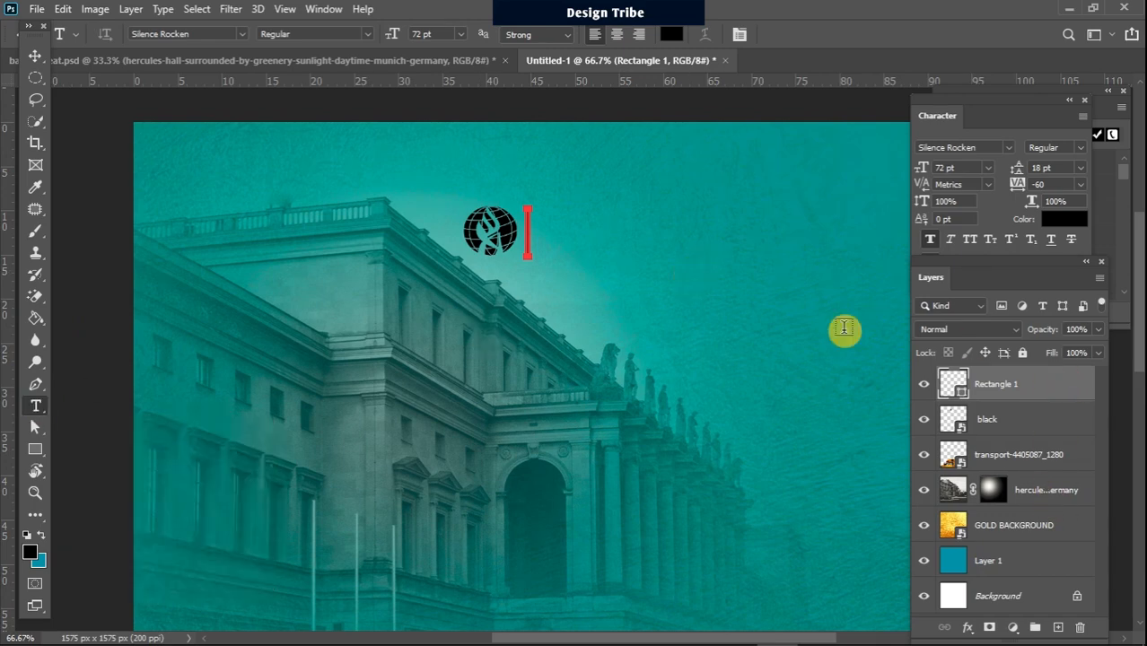
pyautogui.click(594, 225)
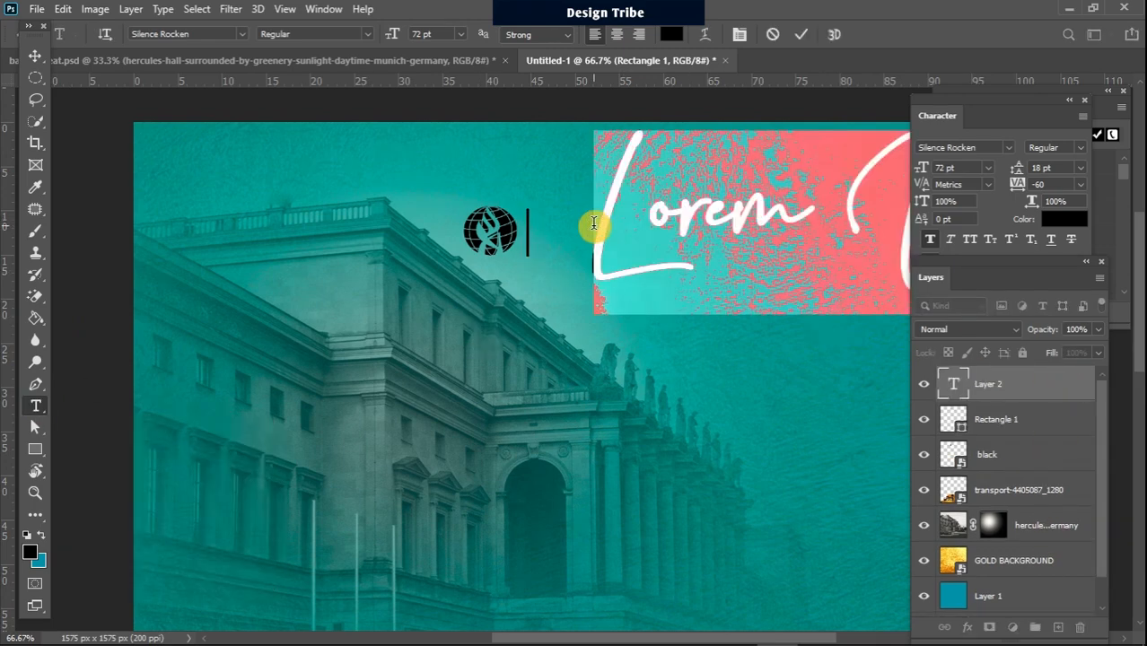
pyautogui.click(214, 34)
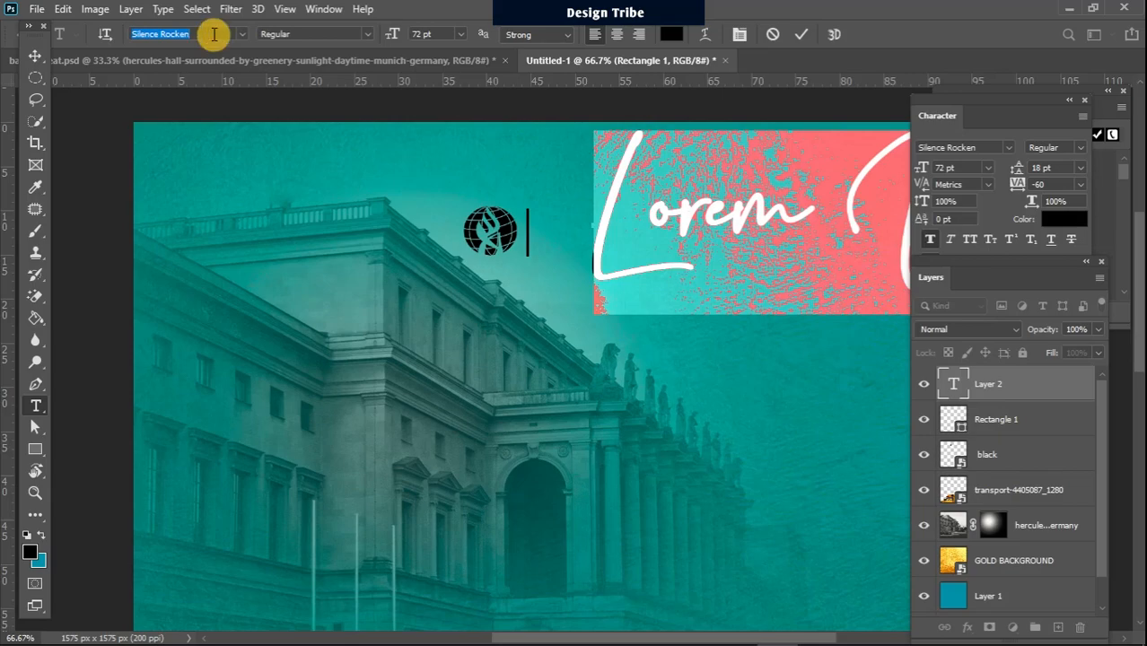
pyautogui.write('mont')
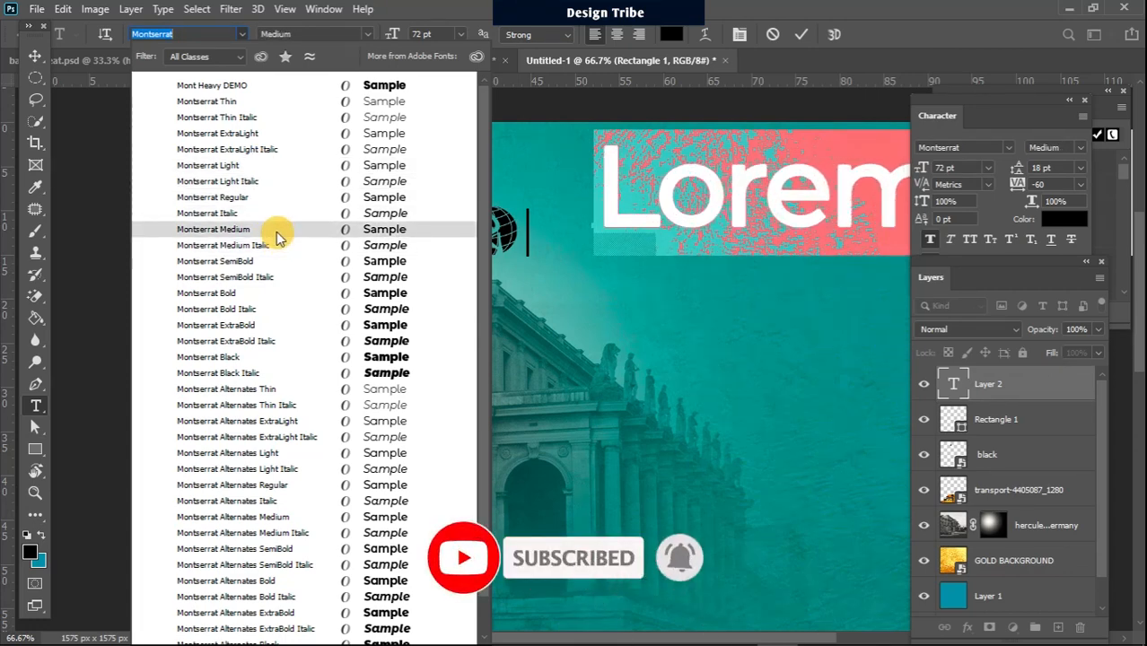
pyautogui.click(266, 197)
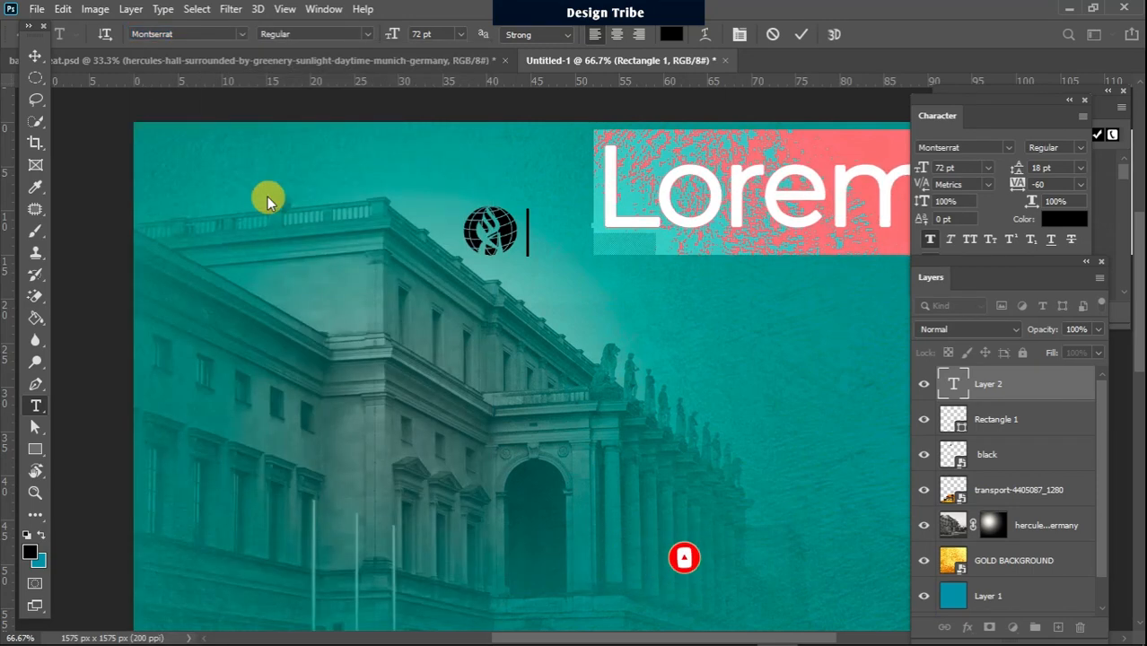
pyautogui.click(458, 35)
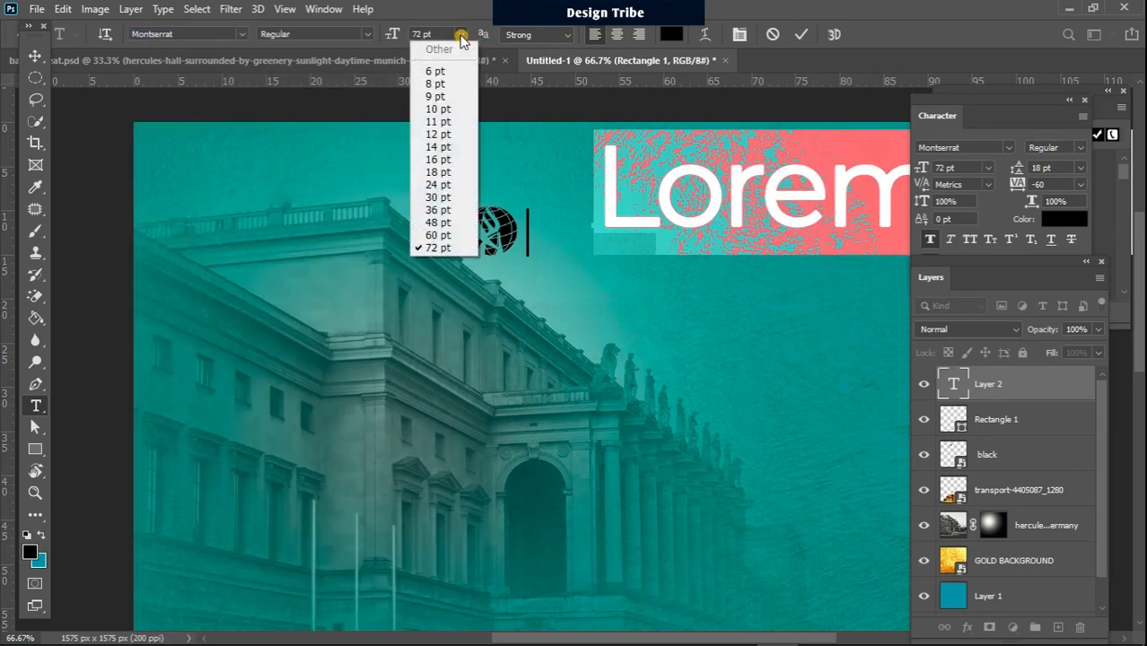
pyautogui.click(434, 114)
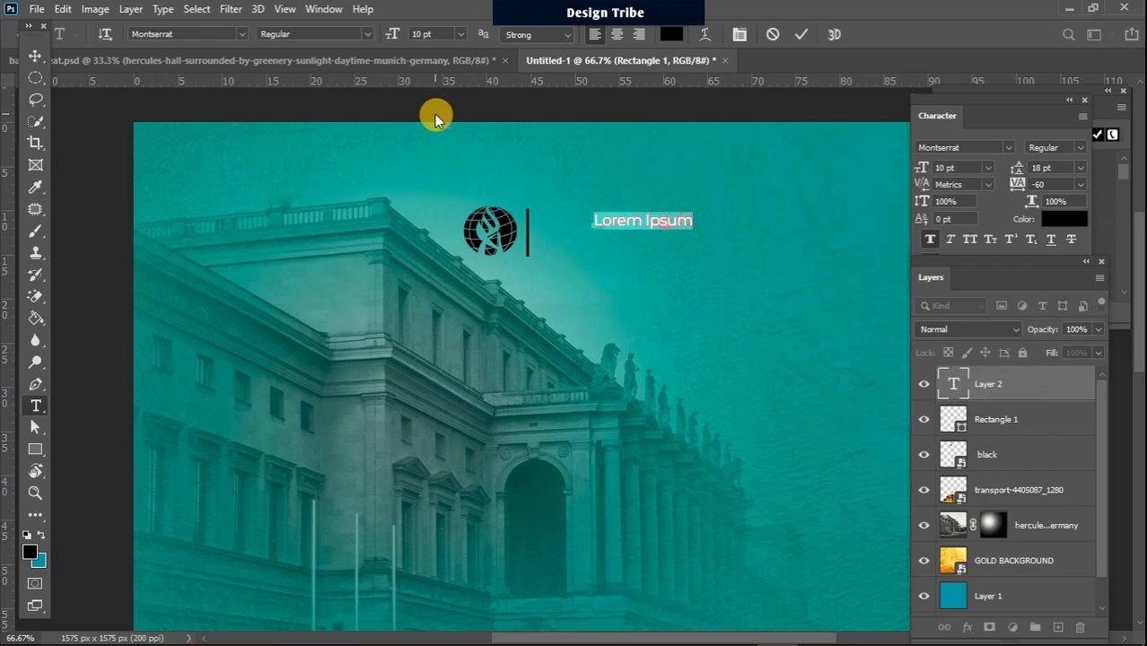
pyautogui.write('Academy')
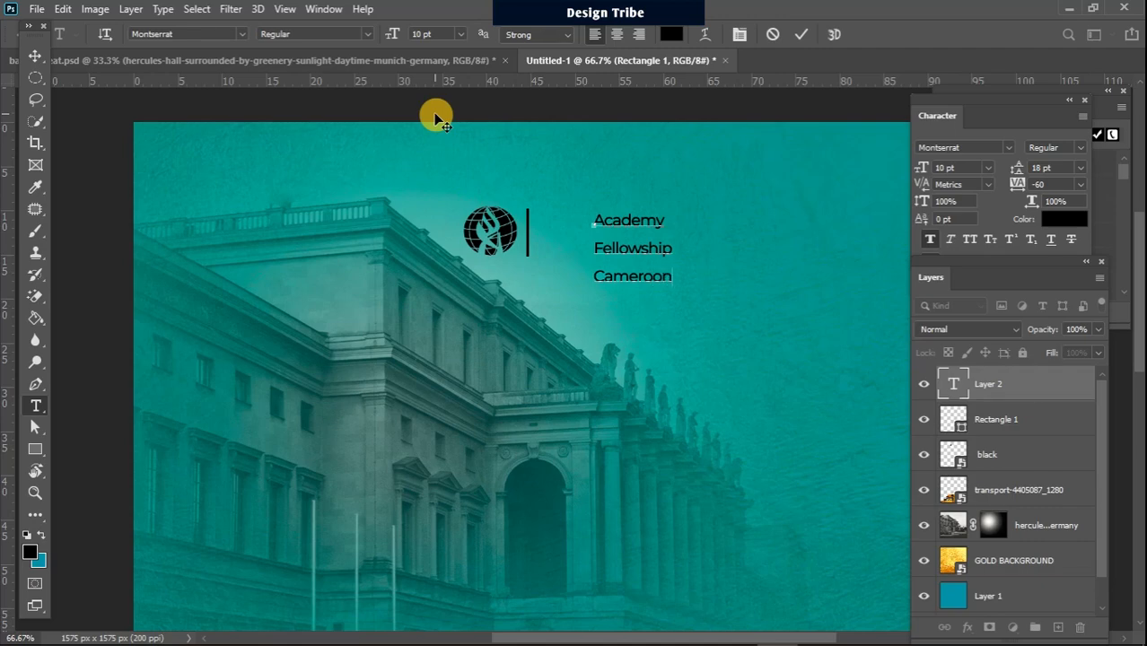
# Tighten the leading of the whole three-line "Academy Fellowship Cameroon" text to 9 pt.
pyautogui.hotkey('ctrl', 'a')
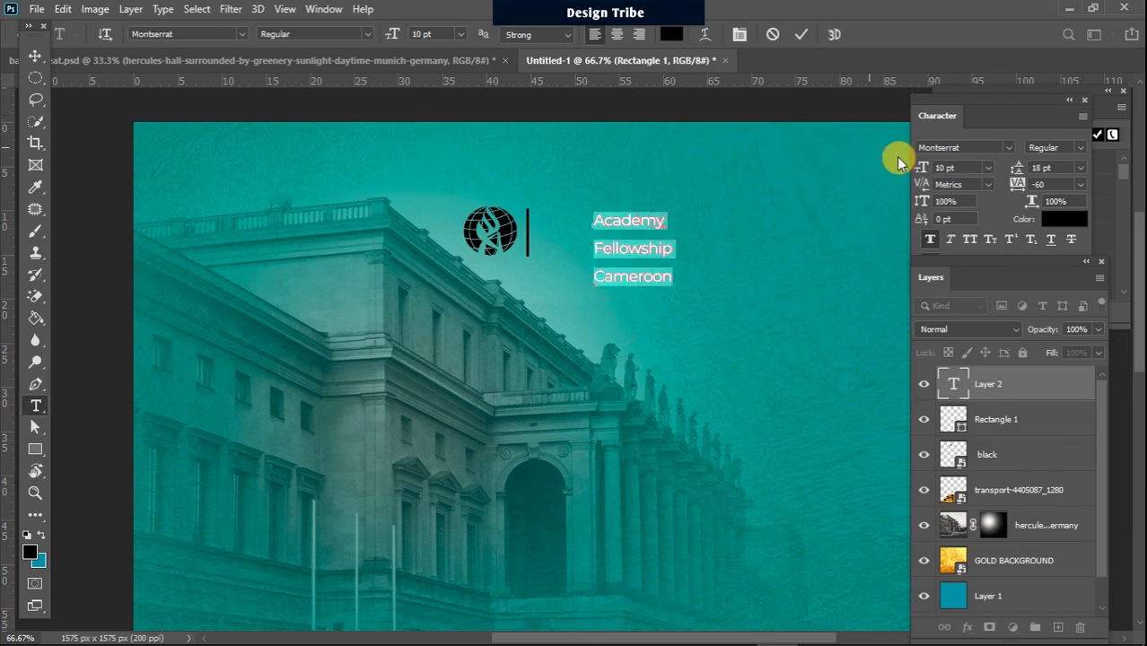
pyautogui.click(945, 116)
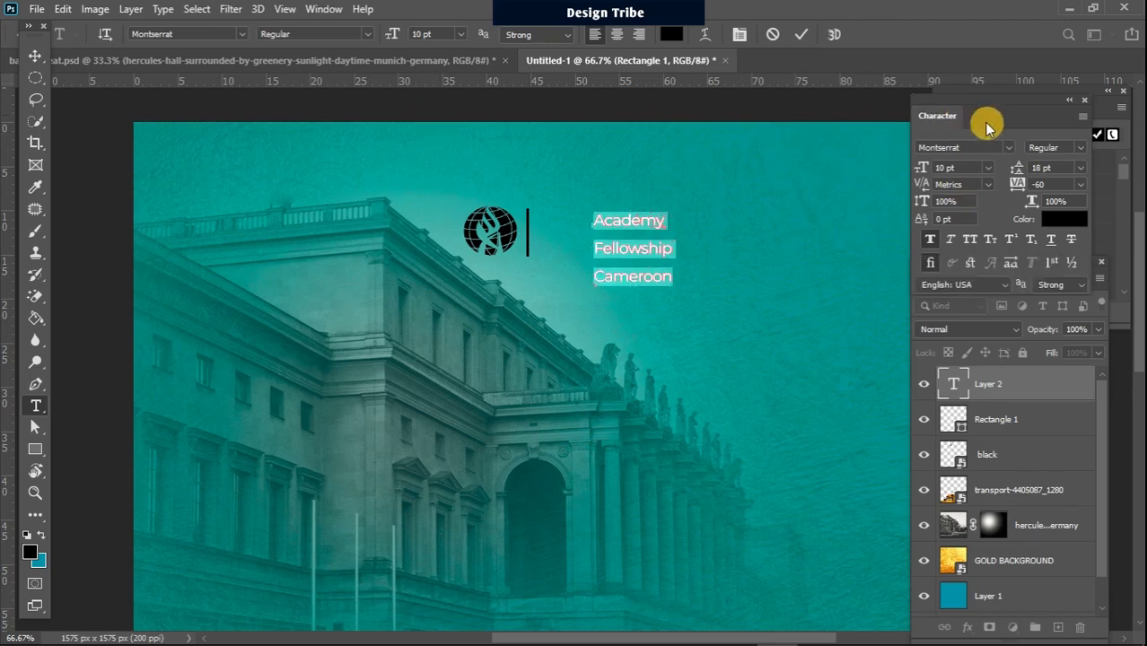
pyautogui.click(1082, 168)
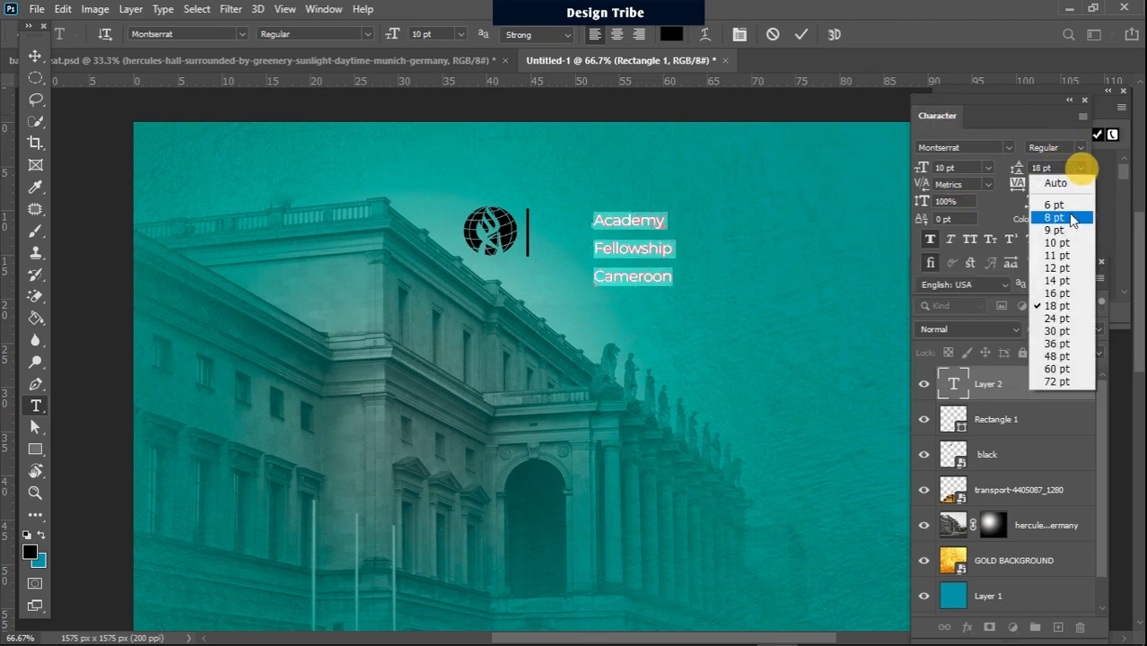
pyautogui.click(1063, 281)
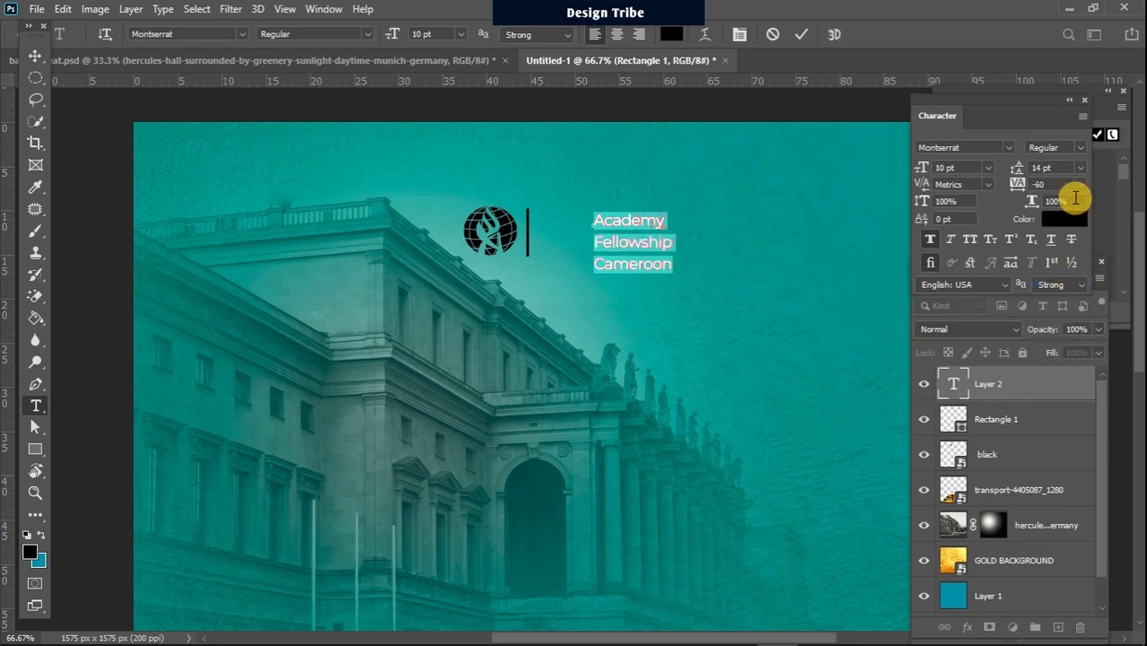
pyautogui.click(1081, 168)
pyautogui.click(1059, 268)
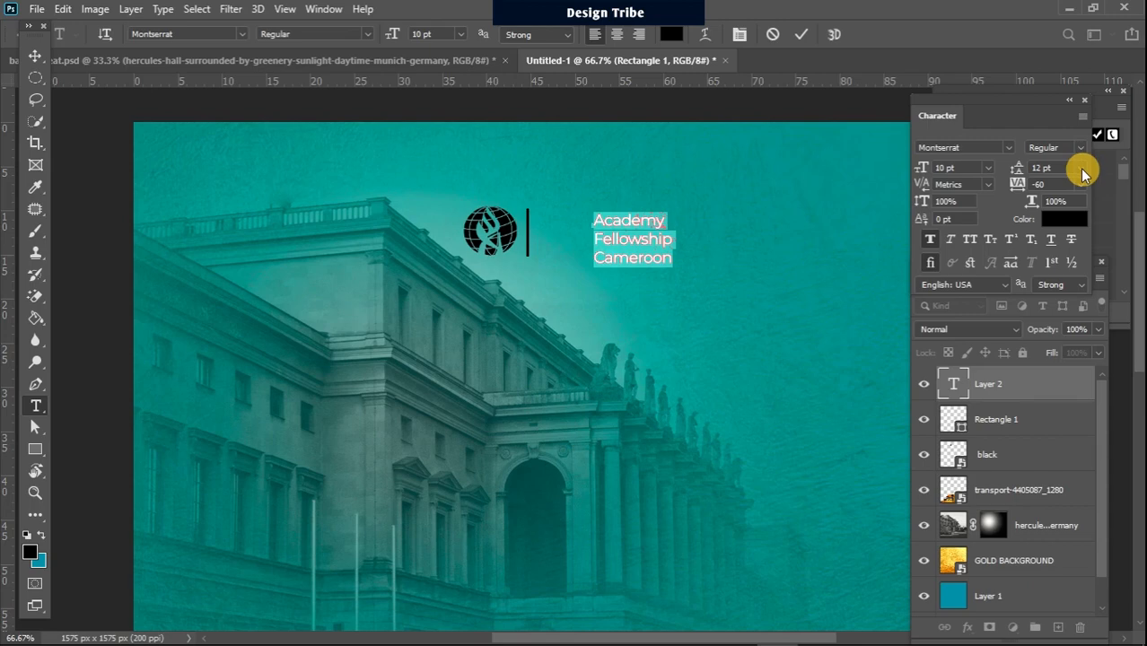
pyautogui.click(1082, 169)
pyautogui.click(1068, 255)
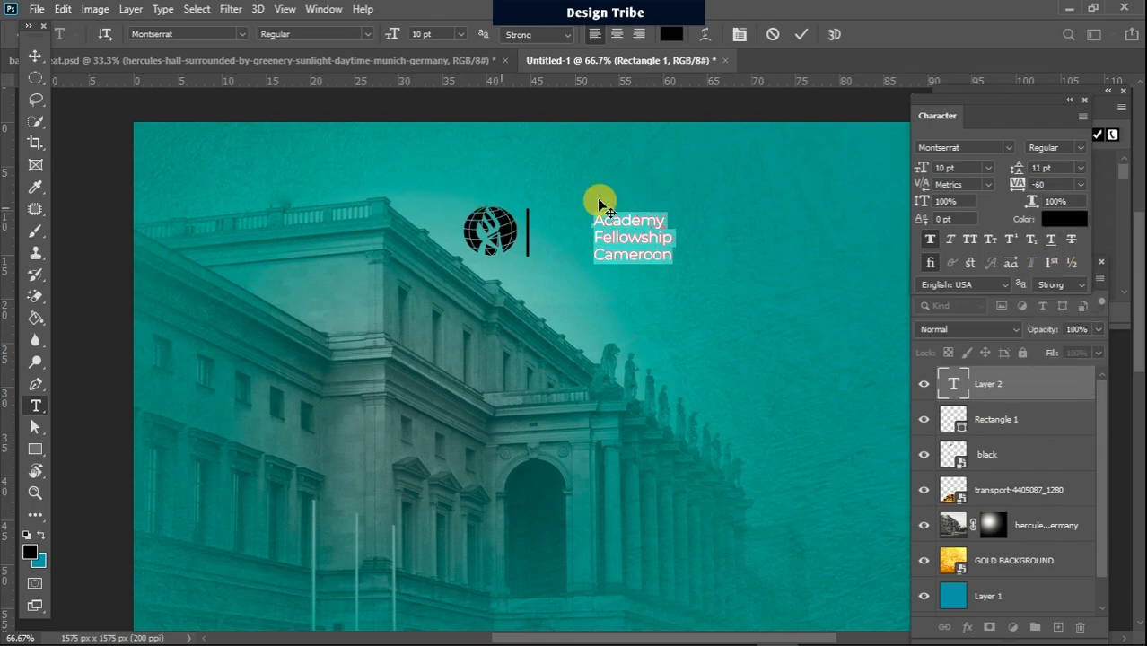
pyautogui.click(1080, 169)
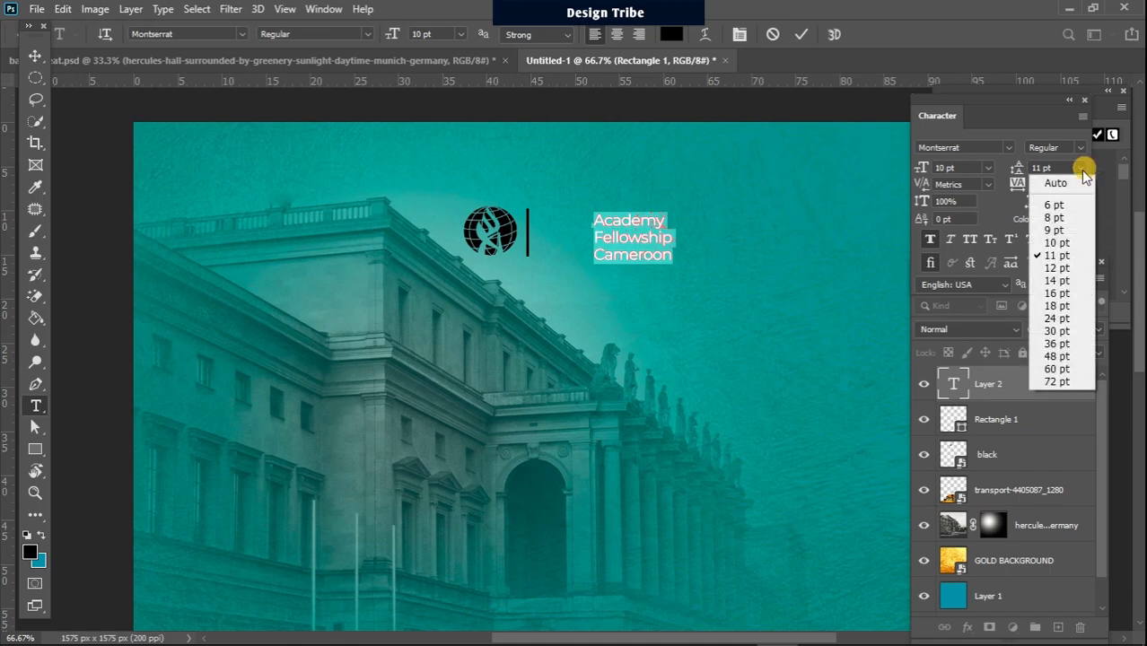
pyautogui.click(1070, 242)
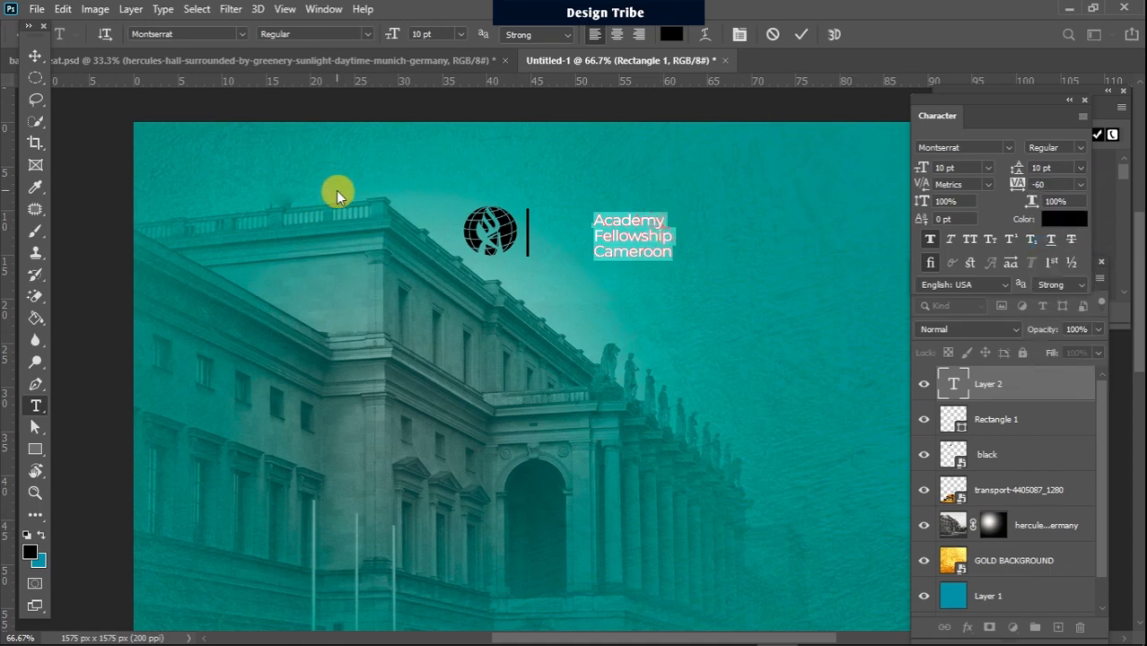
pyautogui.click(1080, 167)
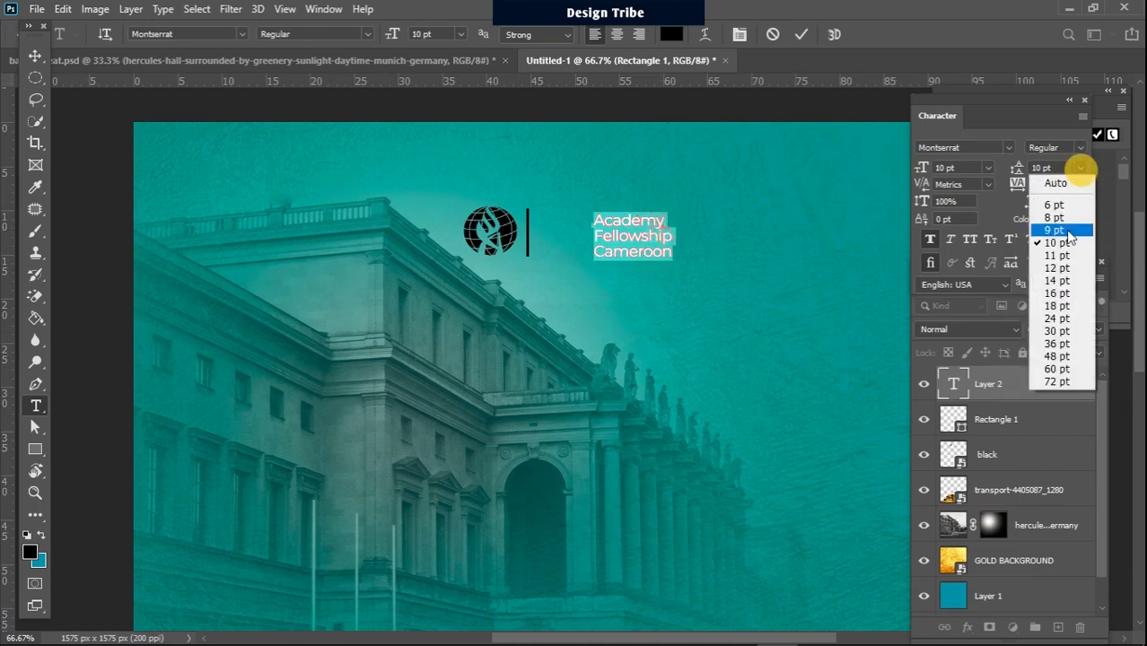
pyautogui.click(1069, 232)
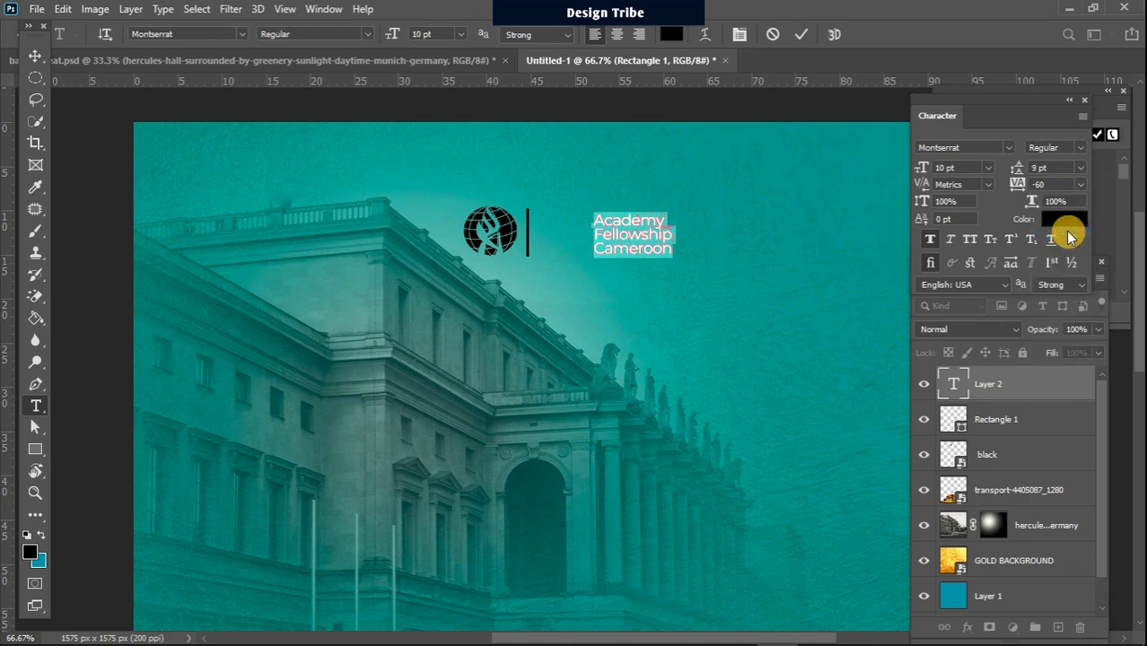
pyautogui.click(36, 55)
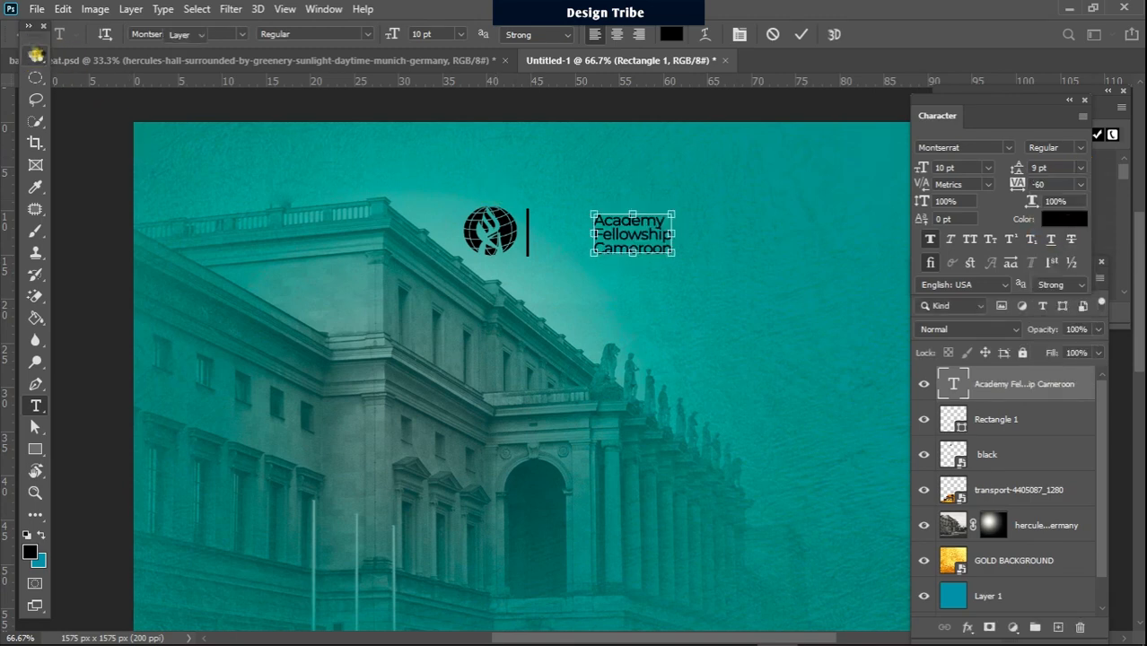
# Set the tracking of the "Academy Fellowship Cameroon" text to 60 and move it close beside the vertical divider bar.
pyautogui.doubleClick(649, 239)
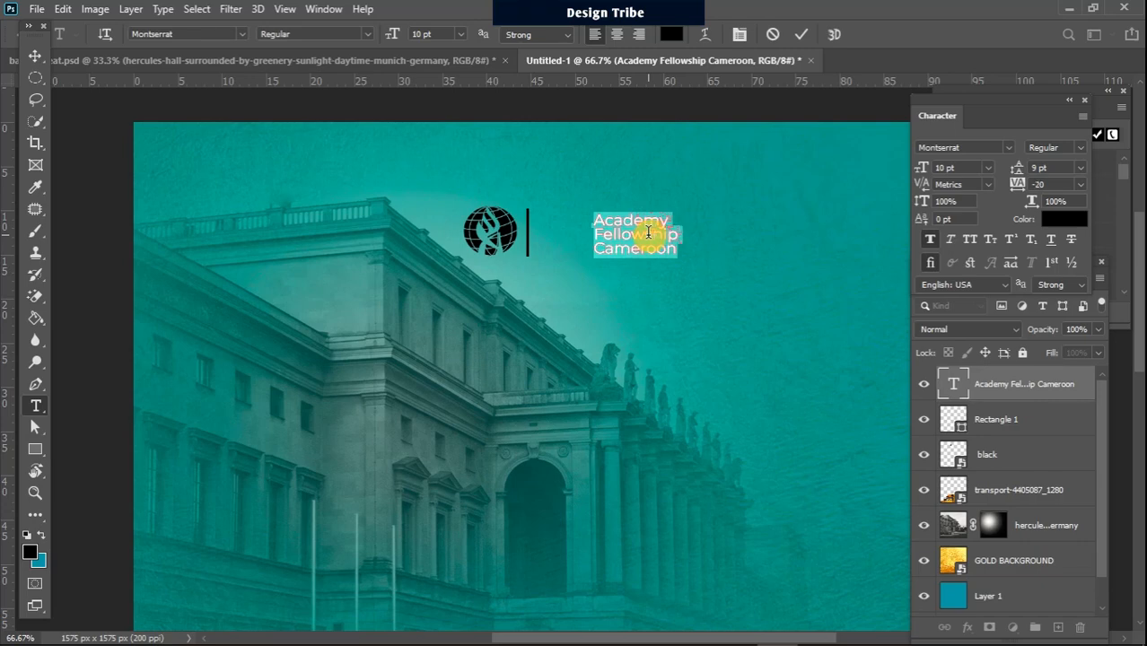
pyautogui.hotkey('alt', 'Right')
pyautogui.hotkey('alt', 'Right')
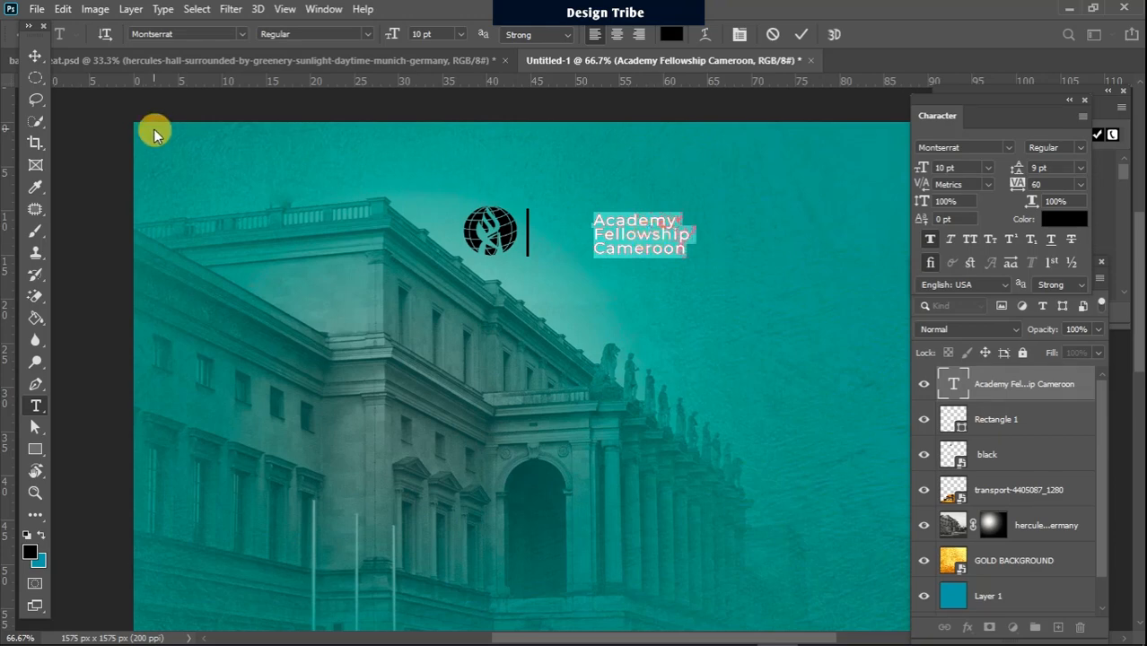
pyautogui.click(35, 61)
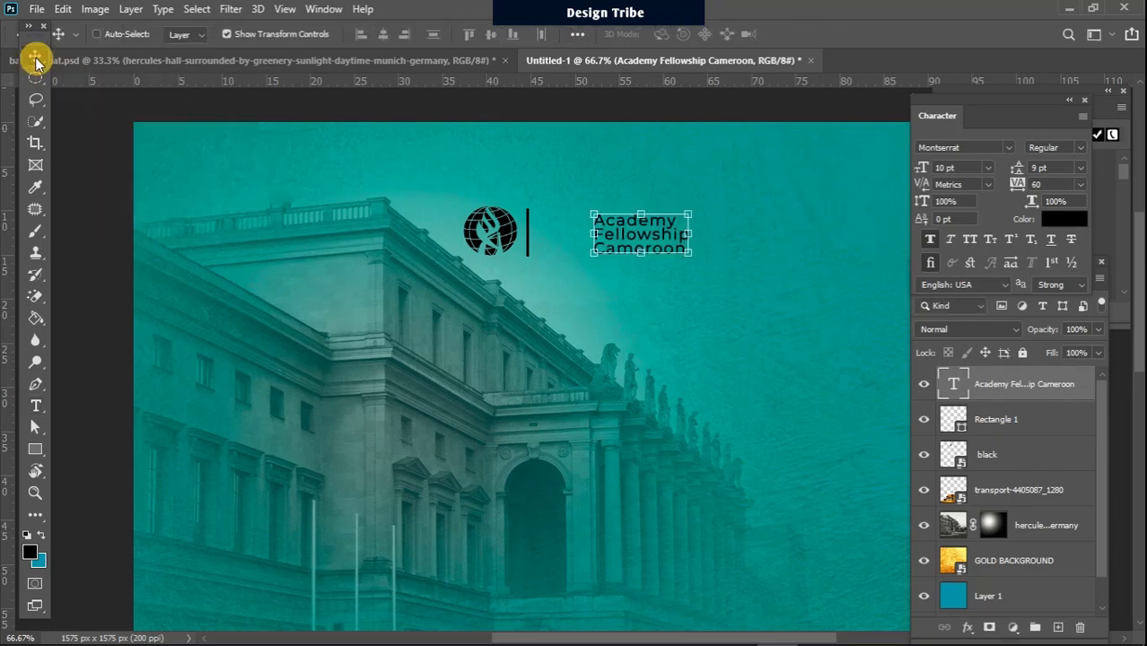
pyautogui.moveTo(631, 239); pyautogui.dragTo(596, 238)
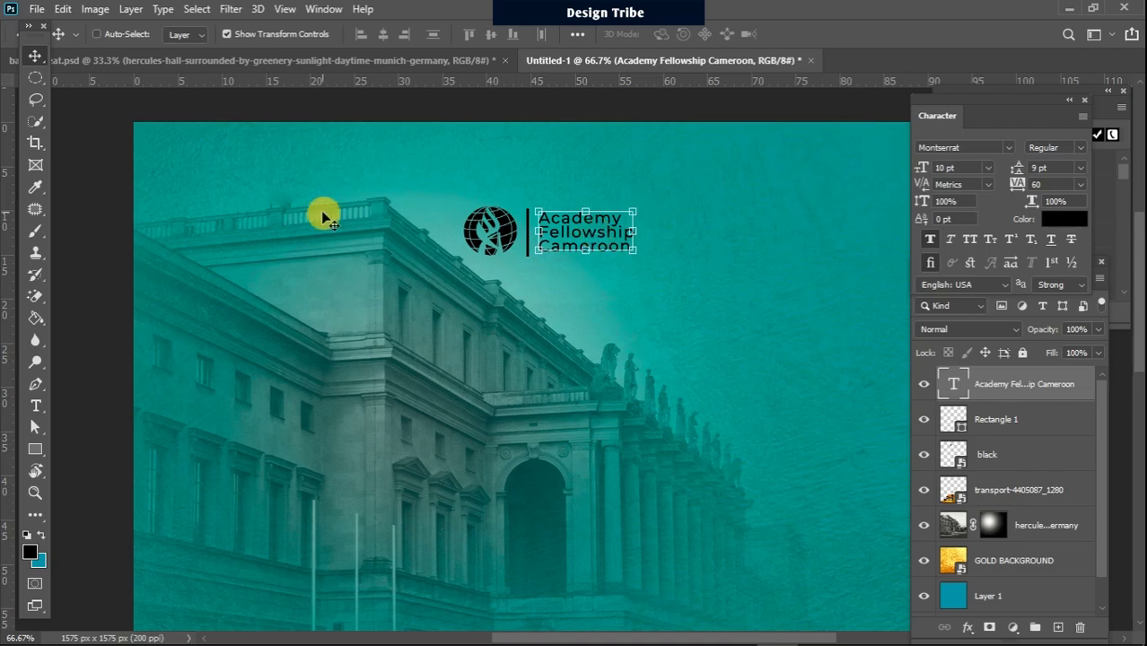
# Draw a black rectangle about 92 × 80 px just to the right of the "Academy Fellowship Cameroon" text.
pyautogui.click(36, 79)
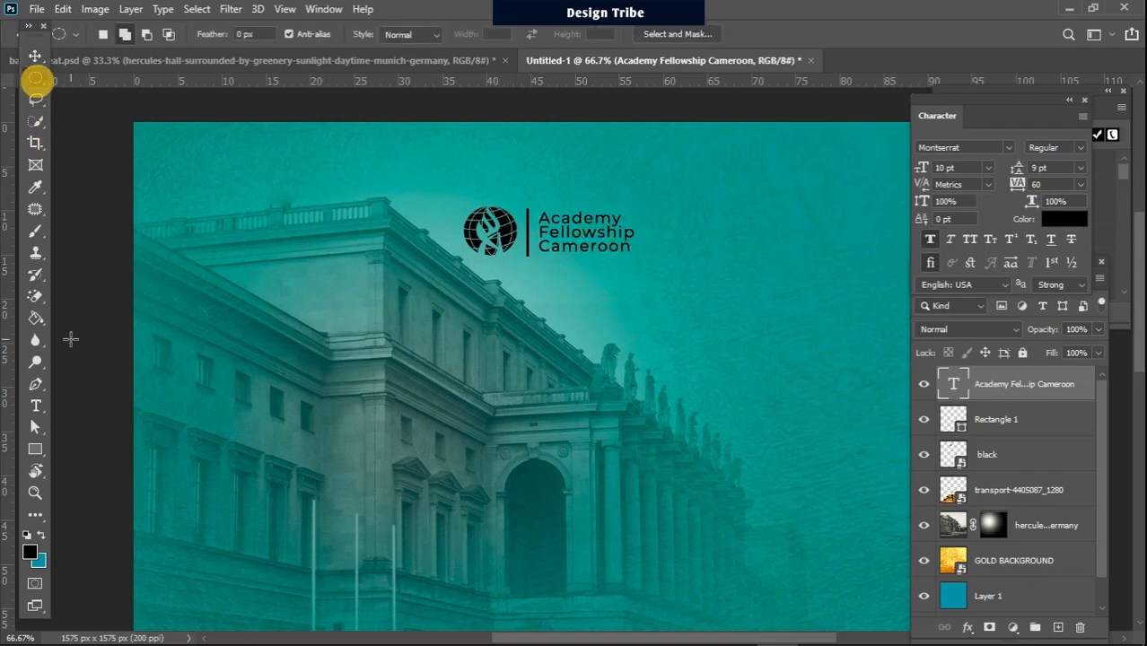
pyautogui.click(36, 448)
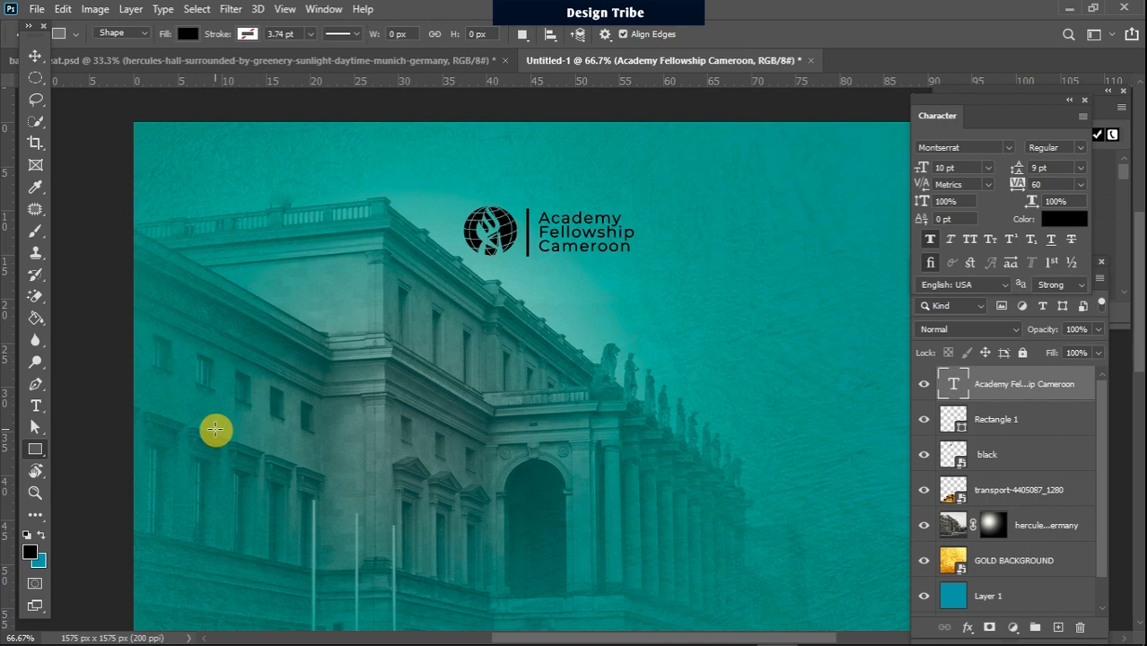
pyautogui.hotkey('ctrl', '-')
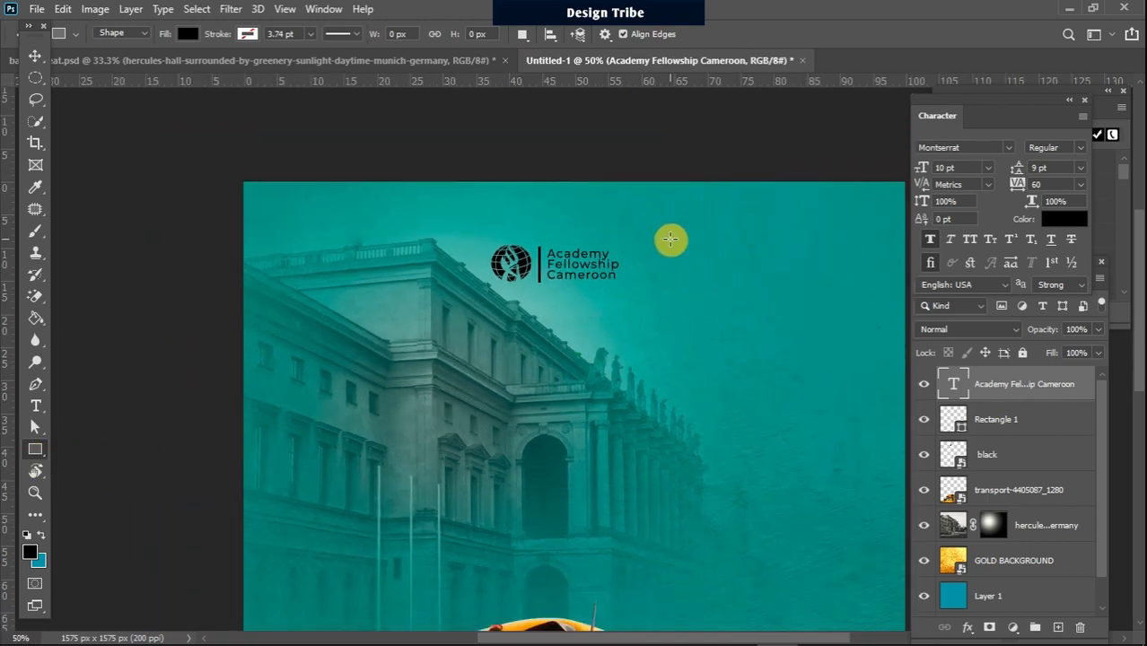
pyautogui.moveTo(636, 250); pyautogui.dragTo(674, 283)
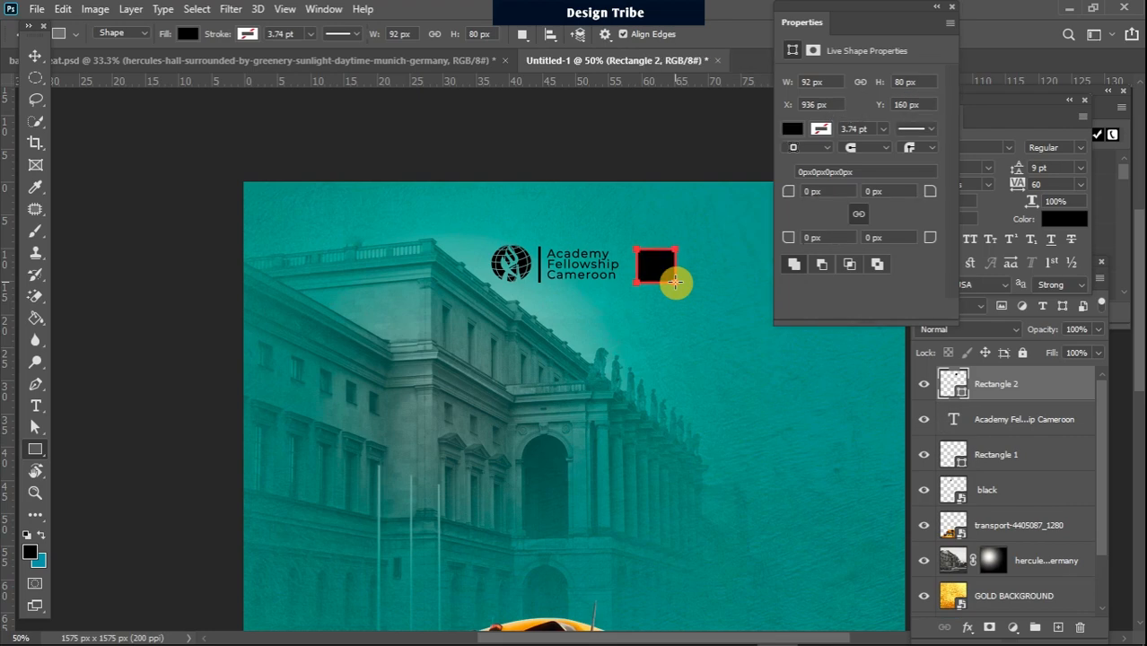
pyautogui.click(951, 8)
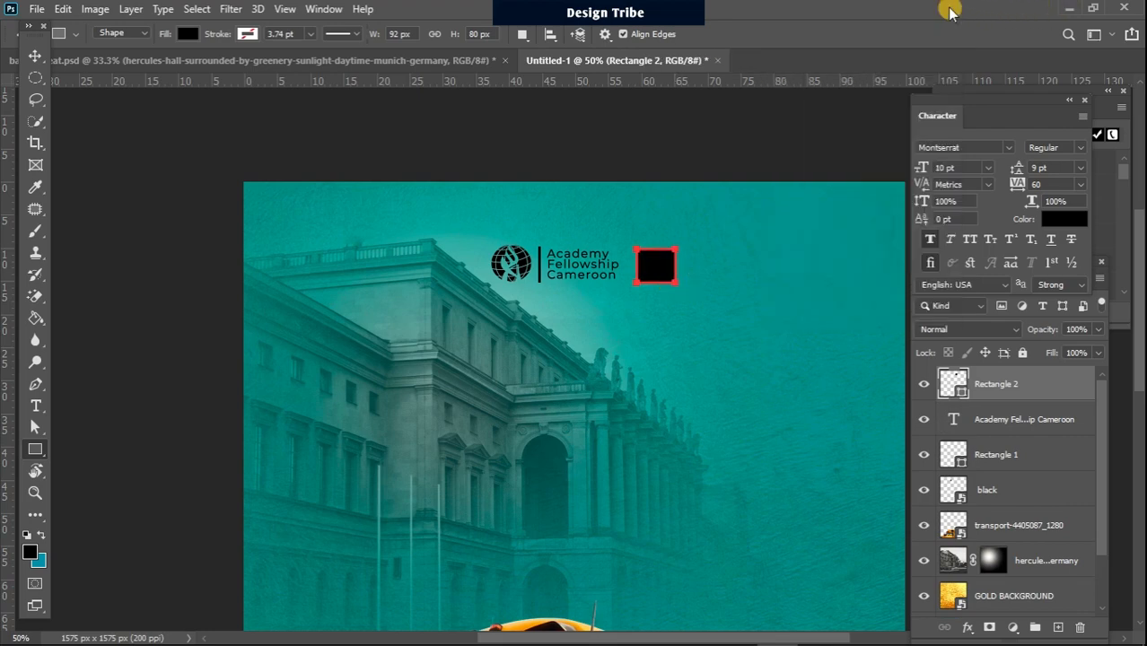
# Add the white text "21 days" on two lines below the black rectangle, in Montserrat Regular at 10 pt.
pyautogui.click(35, 76)
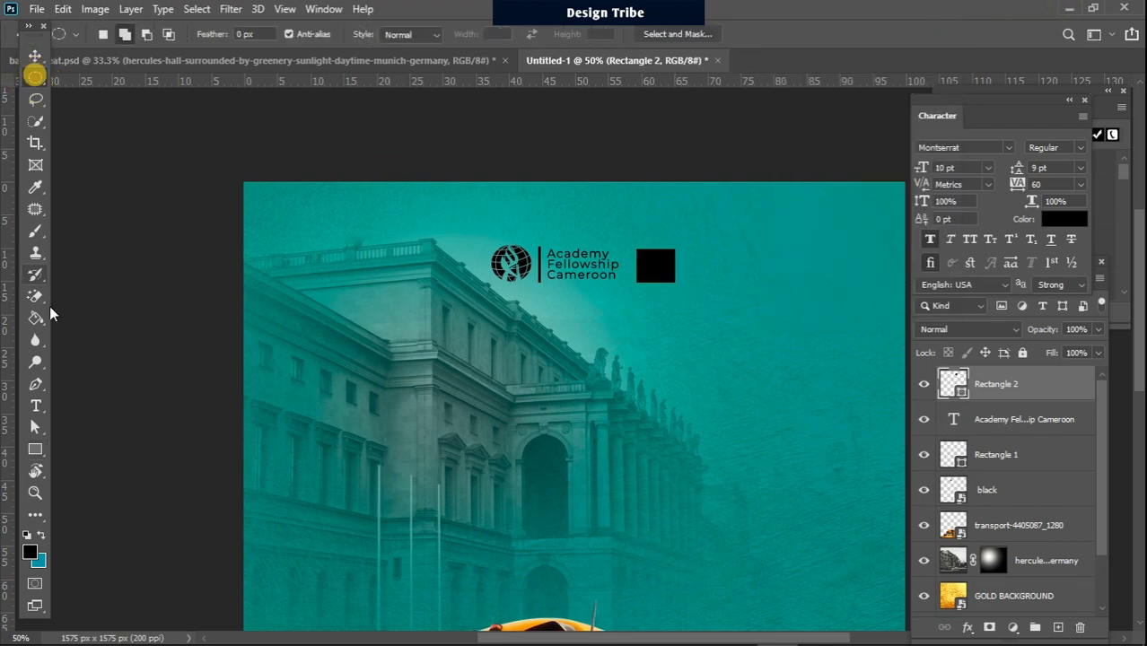
pyautogui.click(36, 404)
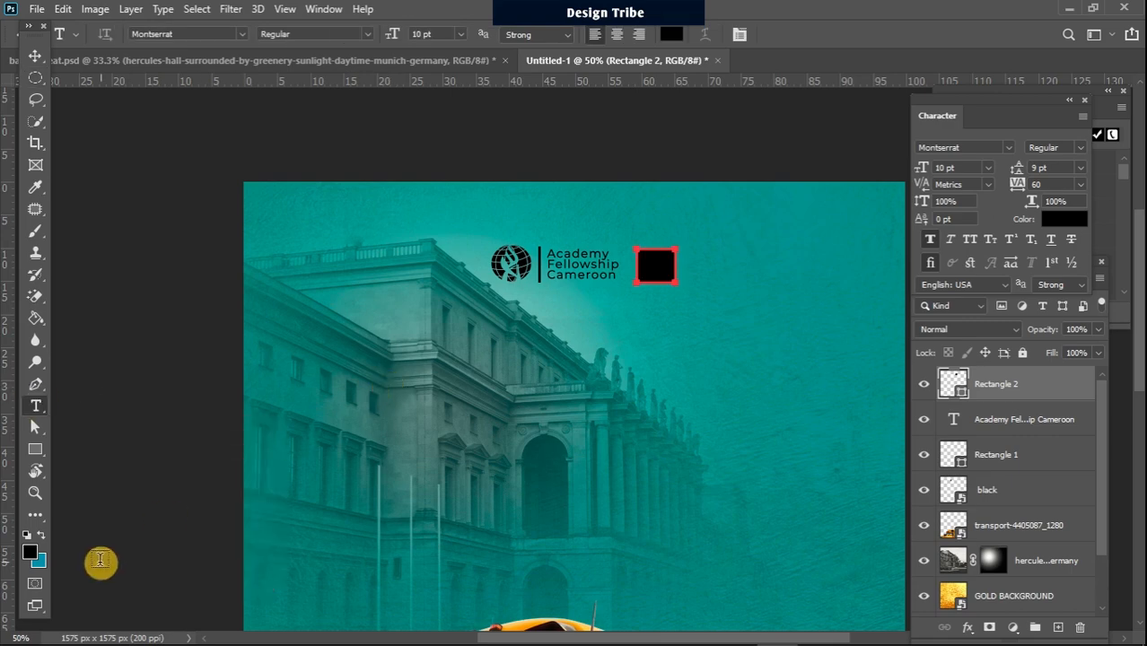
pyautogui.click(26, 535)
pyautogui.click(40, 535)
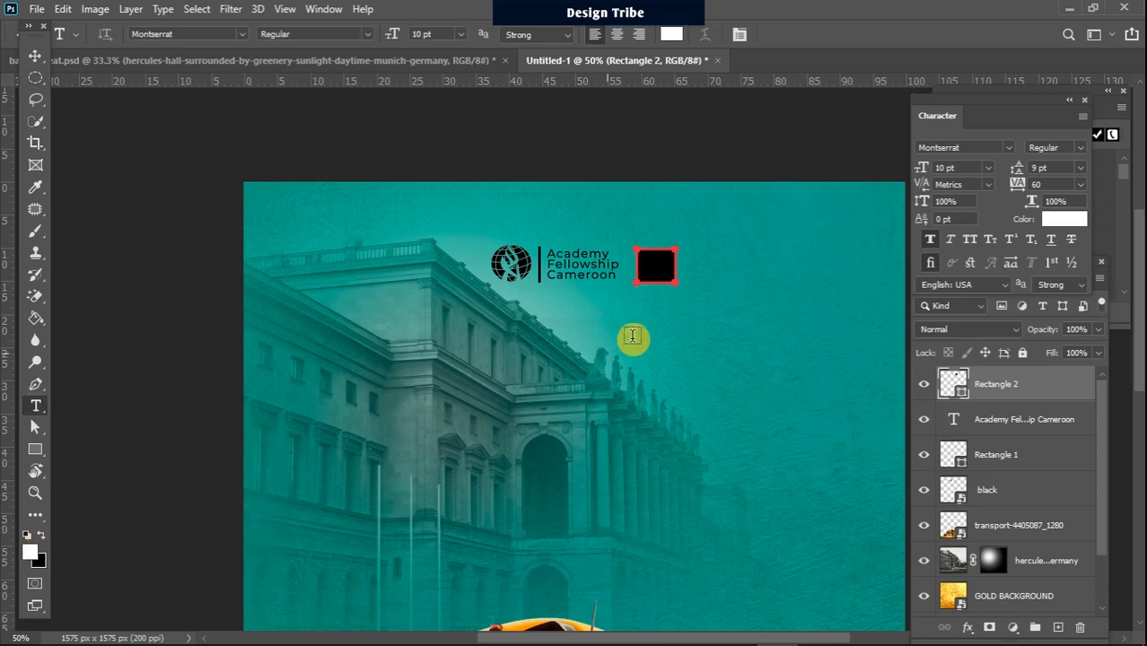
pyautogui.click(665, 325)
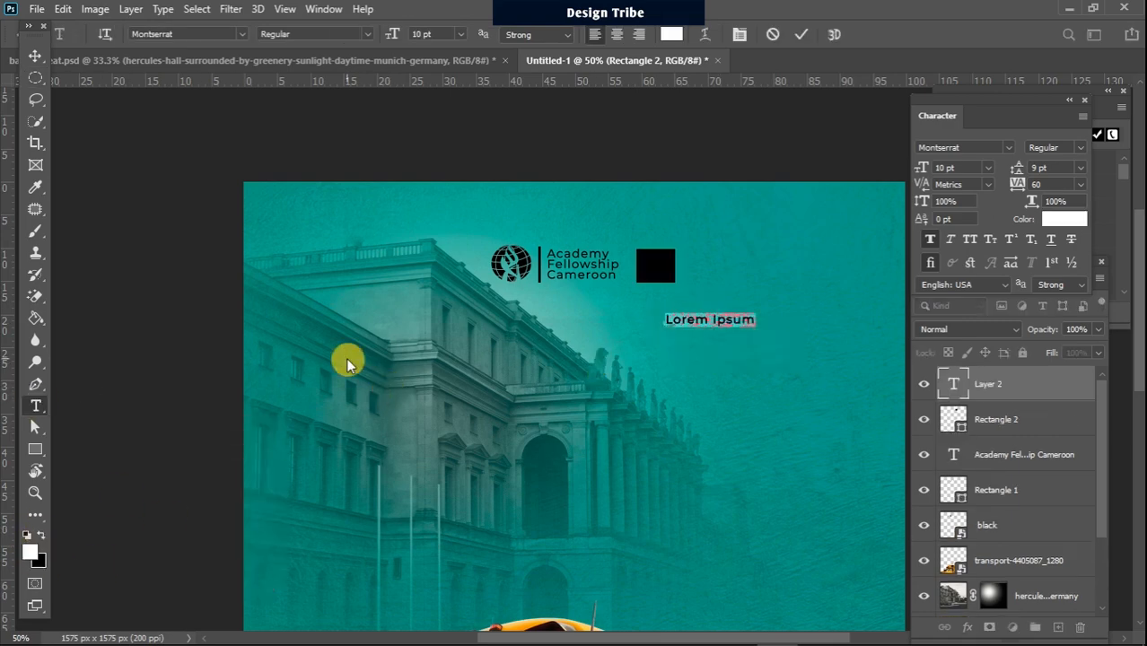
pyautogui.write('21')
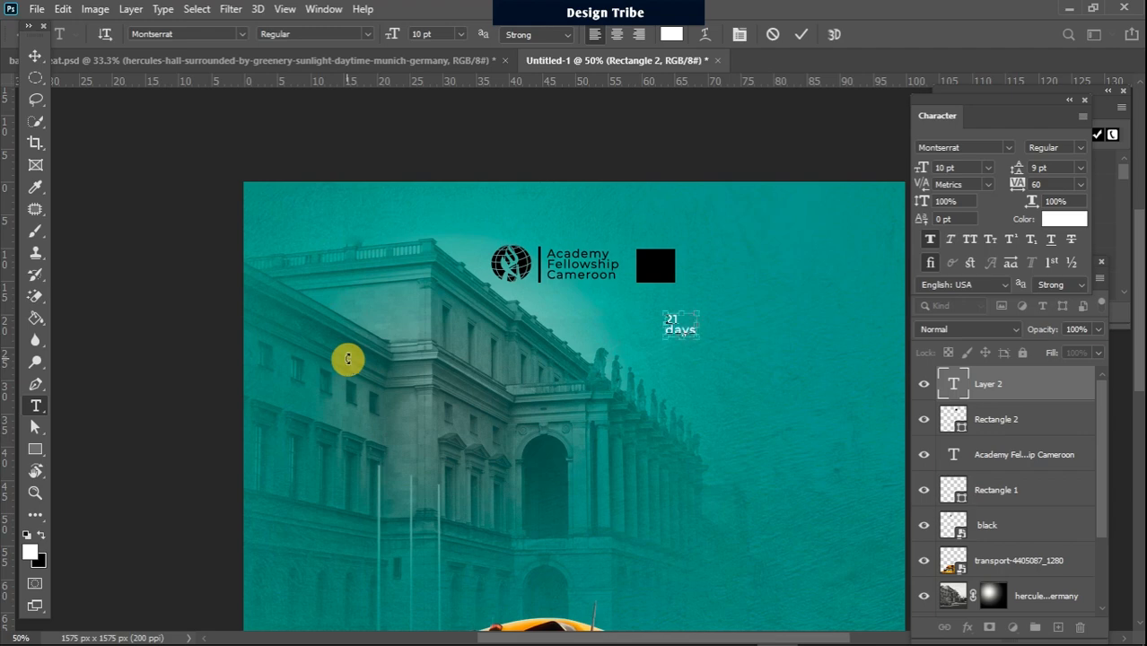
# Center-align the "21 days" text and move it into the middle of the black rectangle.
pyautogui.hotkey('ctrl', 'a')
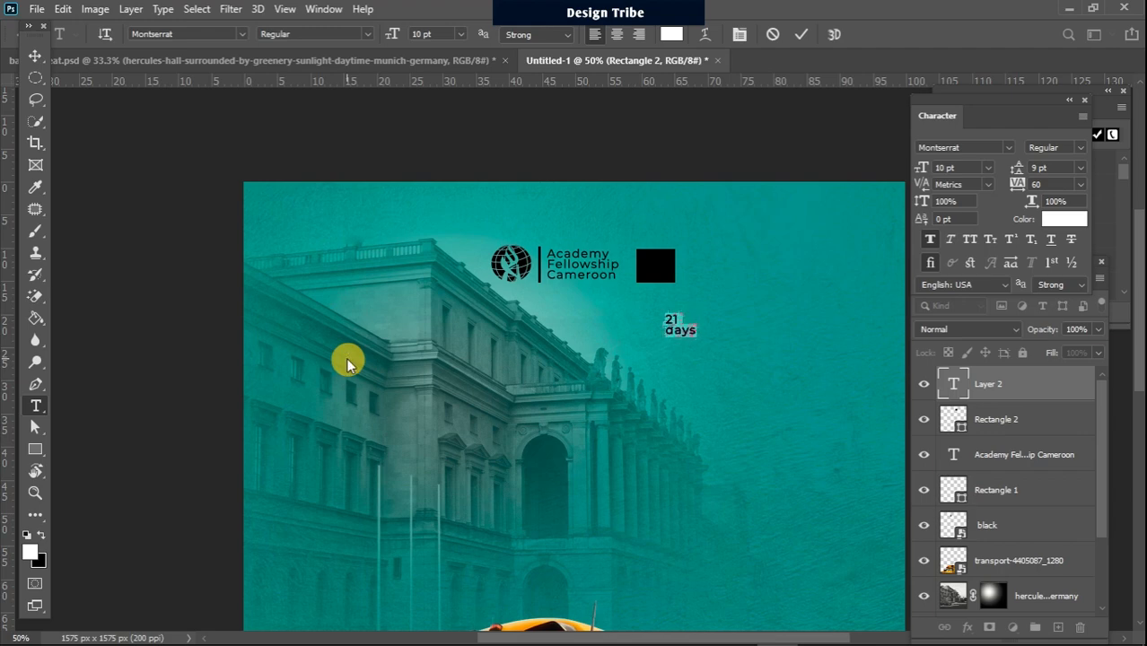
pyautogui.click(616, 34)
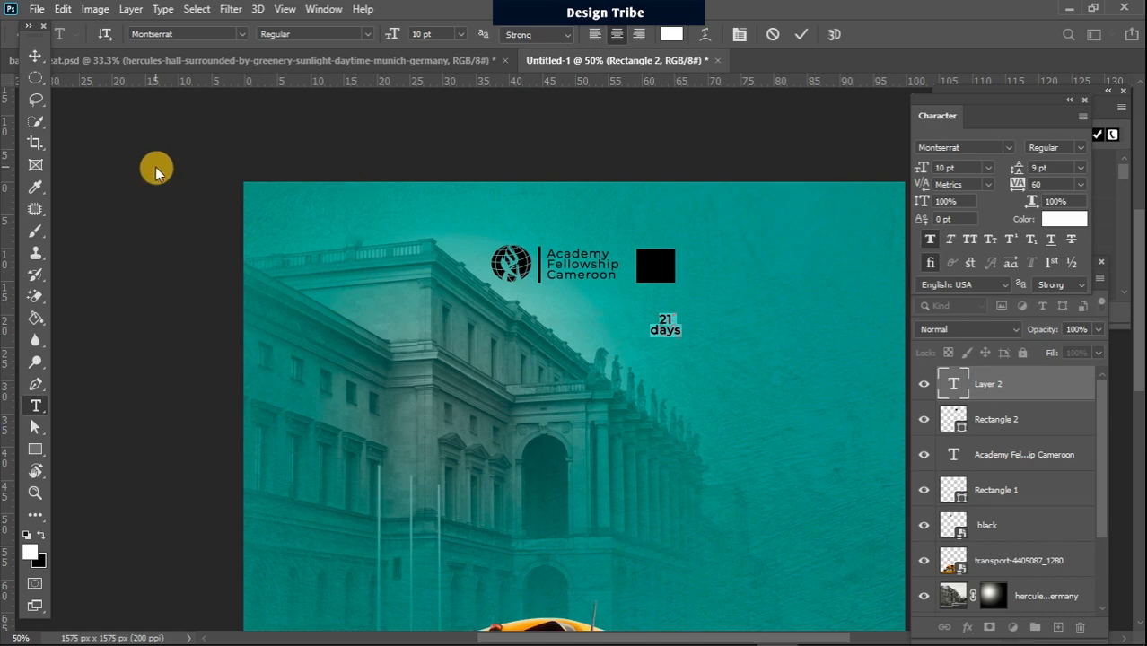
pyautogui.click(36, 55)
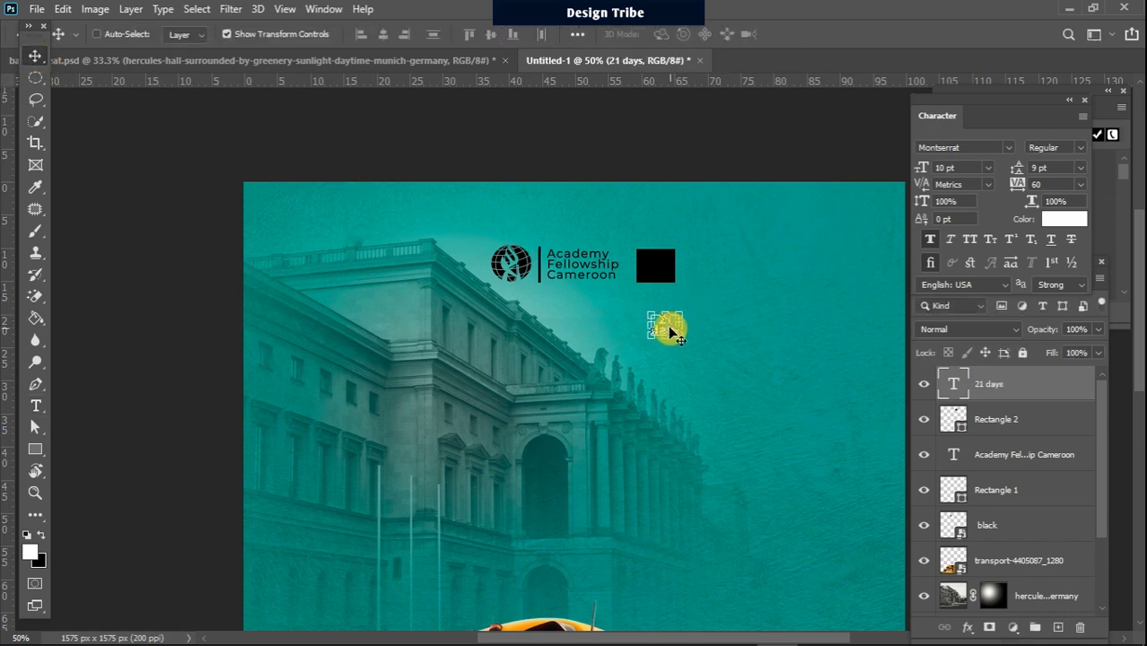
pyautogui.moveTo(669, 331); pyautogui.dragTo(660, 269)
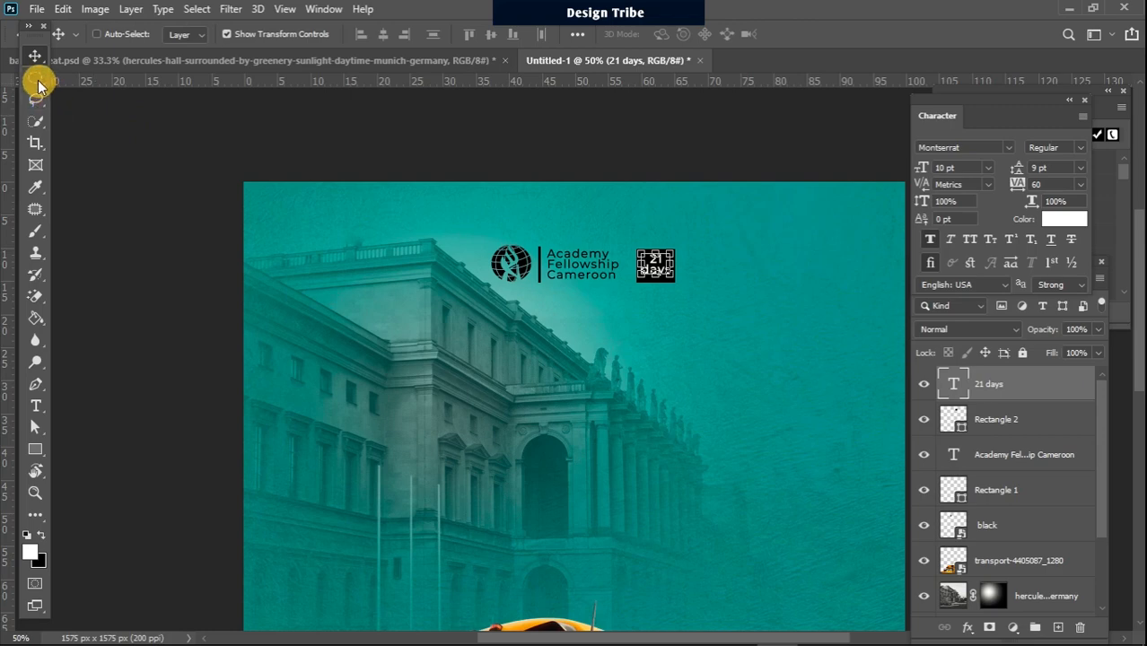
# Draw a rectangle about 322 × 78 px extending rightward from the "21 days" box and fill it with white.
pyautogui.click(36, 79)
pyautogui.click(35, 447)
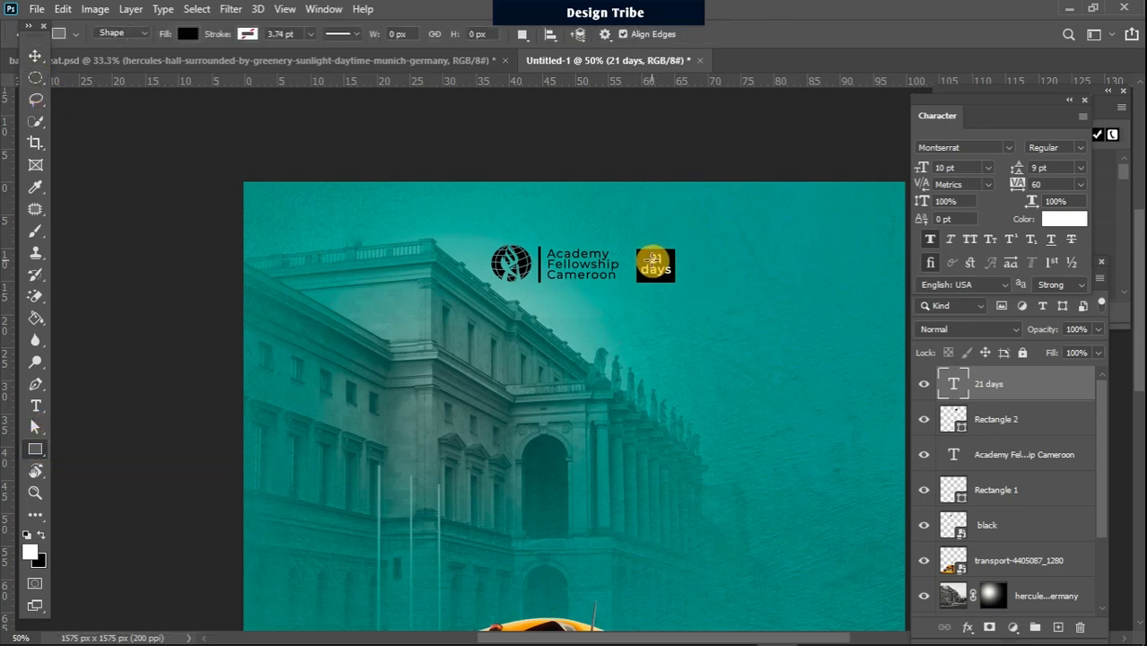
pyautogui.moveTo(651, 260); pyautogui.dragTo(785, 291)
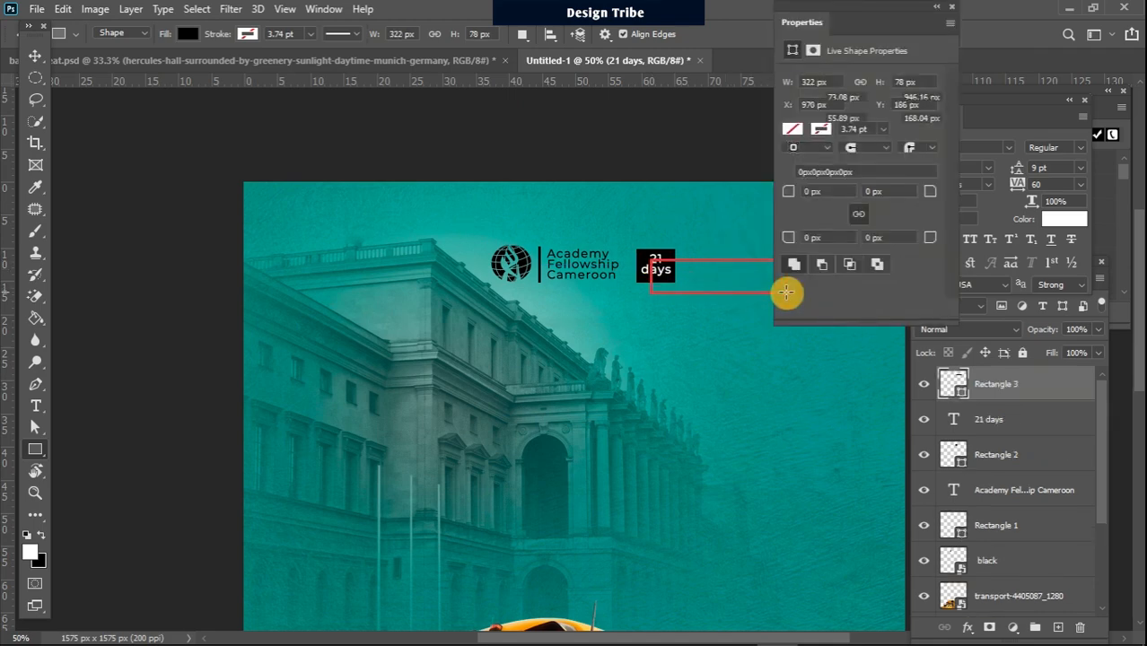
pyautogui.click(792, 129)
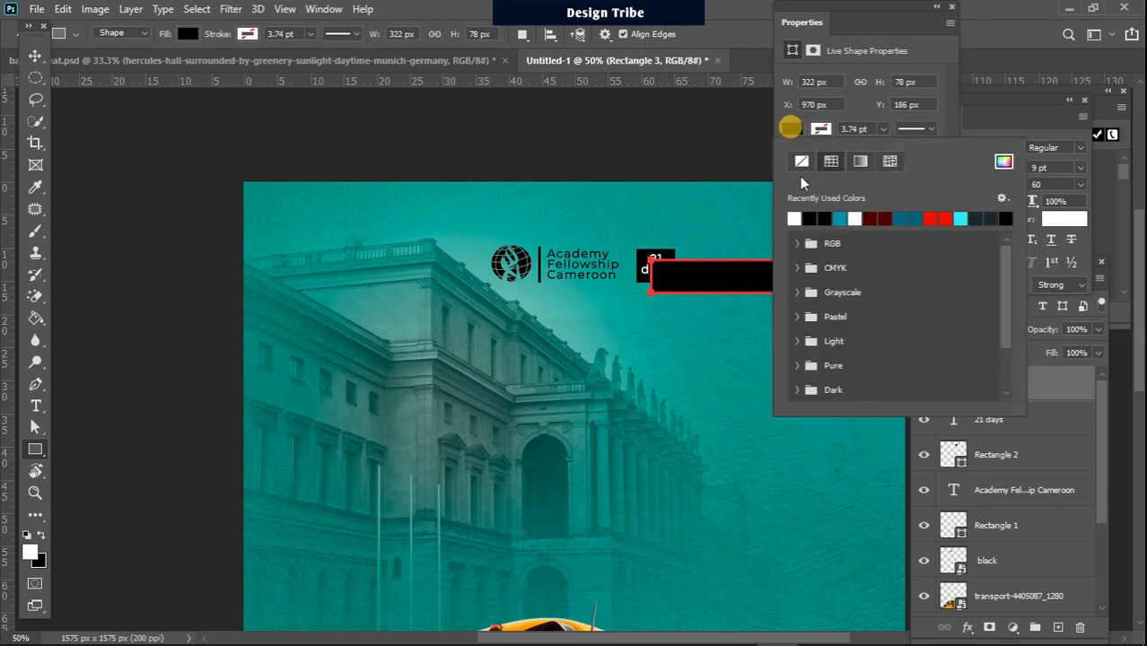
pyautogui.click(796, 217)
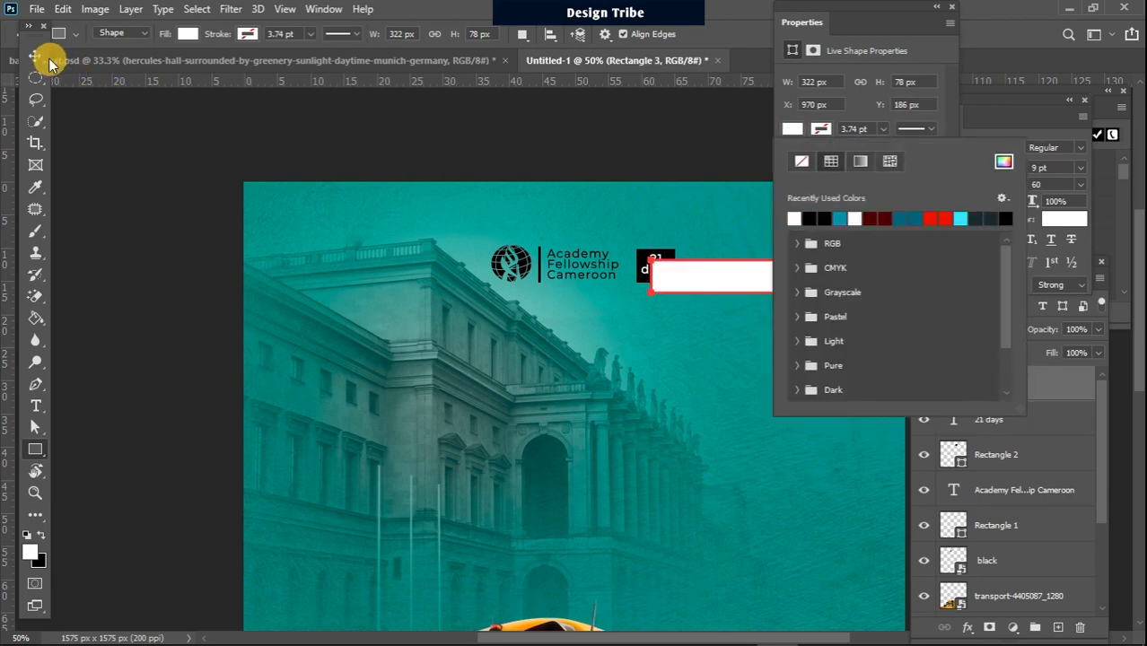
# Move the white rectangle's layer beneath the black "21 days" box, directly above the Academy Fellowship Cameroon text layer.
pyautogui.click(36, 57)
pyautogui.moveTo(1034, 384); pyautogui.dragTo(1049, 472)
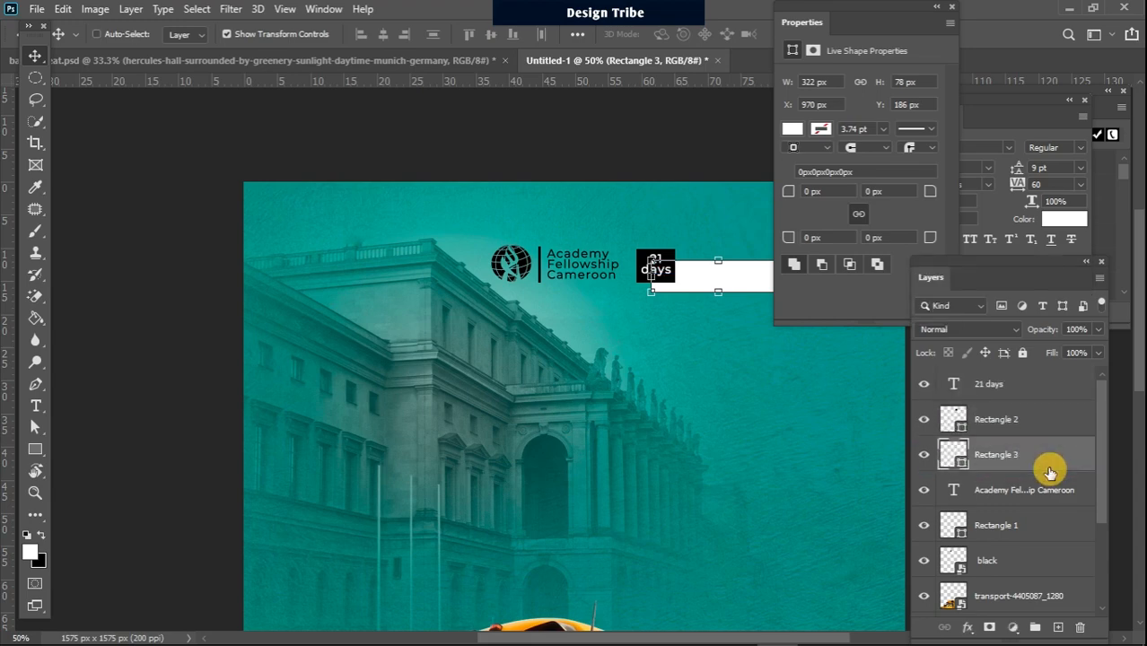
pyautogui.click(951, 8)
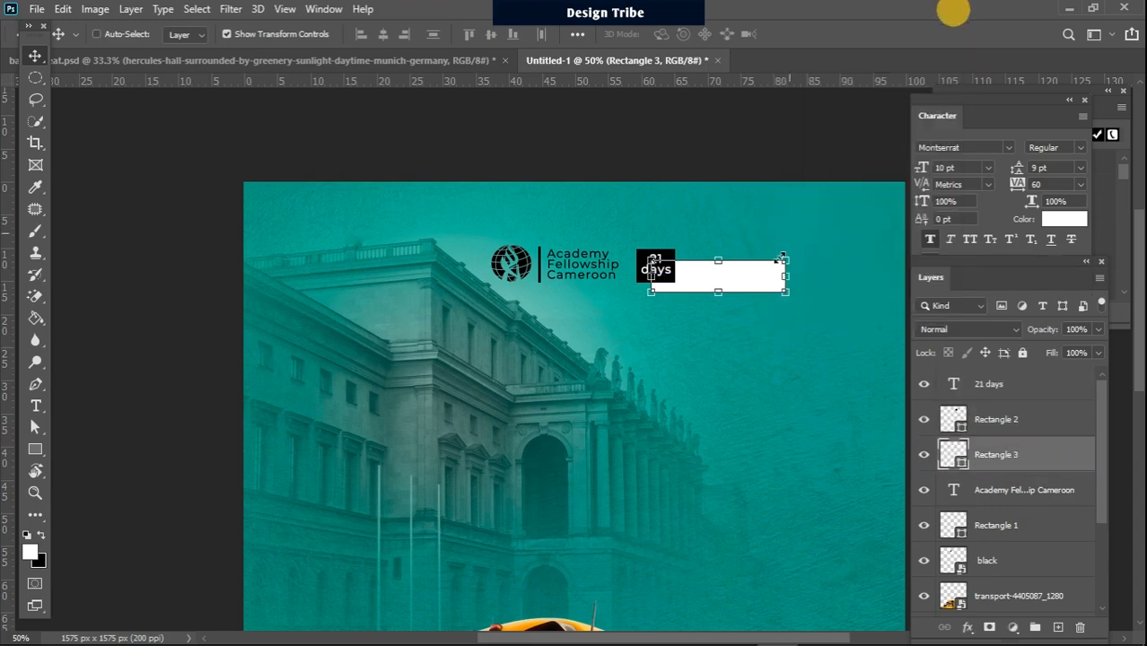
# Move the white rectangle slightly up and right so its left end tucks behind the "21 days" box and sits slightly lower than it.
pyautogui.moveTo(757, 281); pyautogui.dragTo(758, 278)
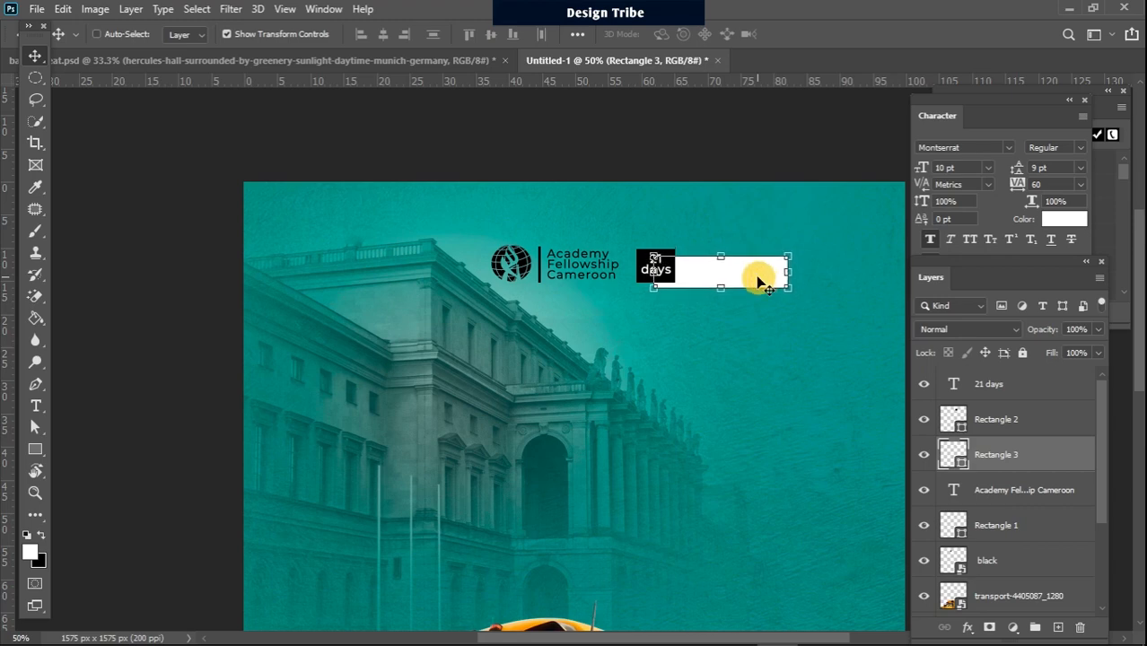
pyautogui.moveTo(757, 280); pyautogui.dragTo(757, 281)
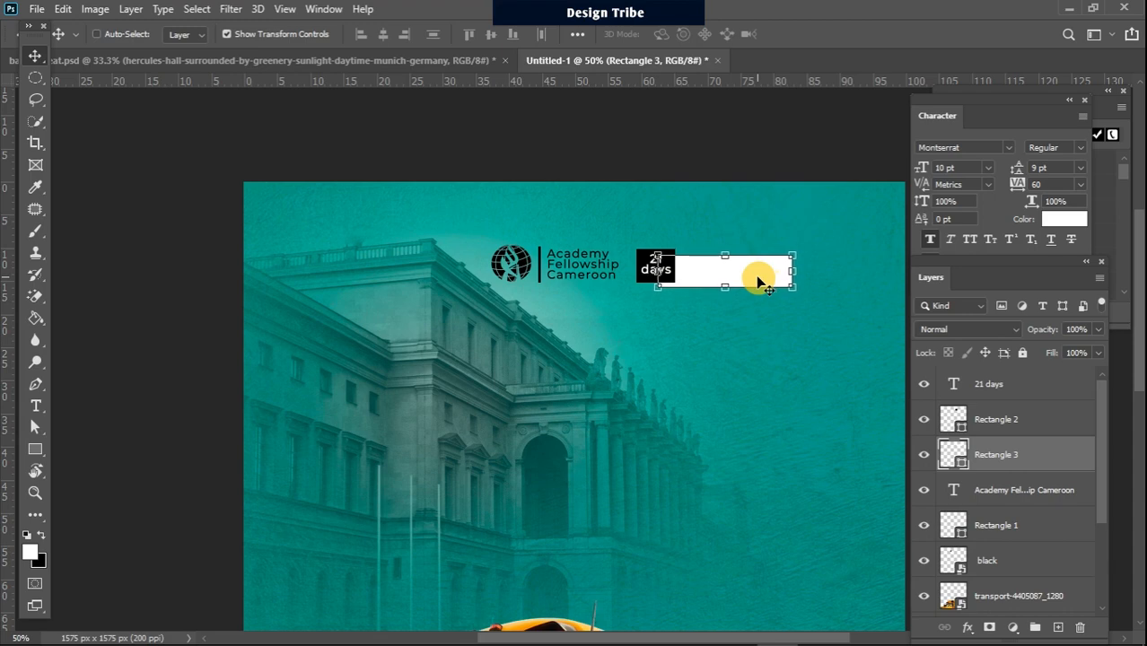
pyautogui.press('Left')
pyautogui.press('Left')
pyautogui.press('Left')
pyautogui.press('Left')
pyautogui.press('Left')
pyautogui.press('Left')
pyautogui.press('Up')
pyautogui.press('Up')
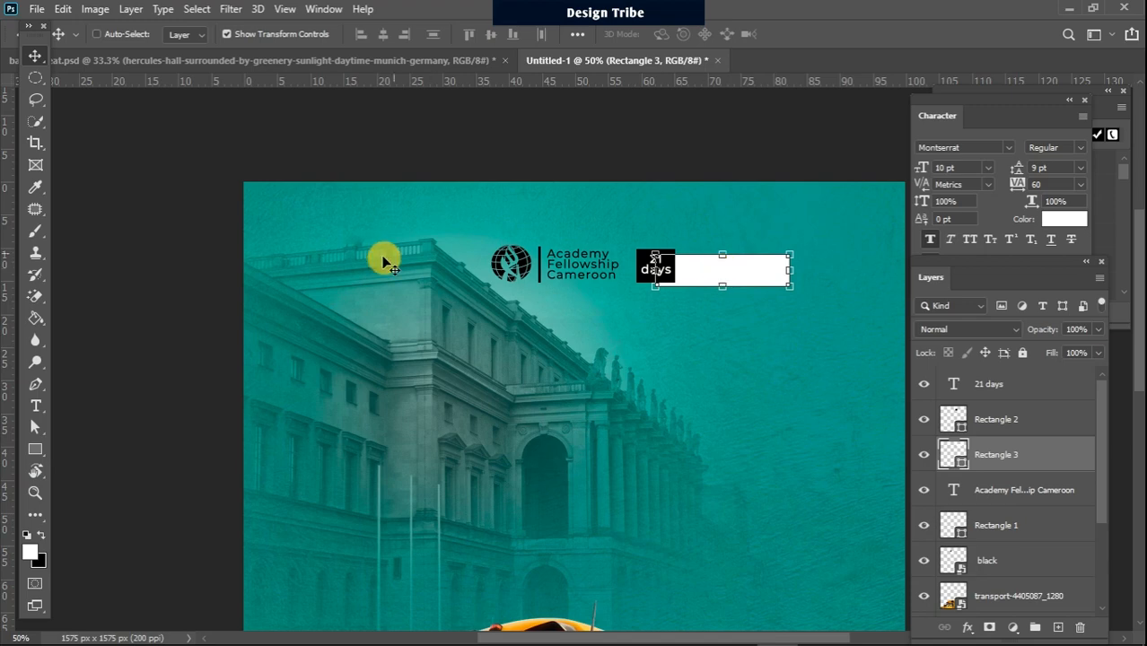
# Add the black text "September" on the canvas below the white rectangle.
pyautogui.click(36, 78)
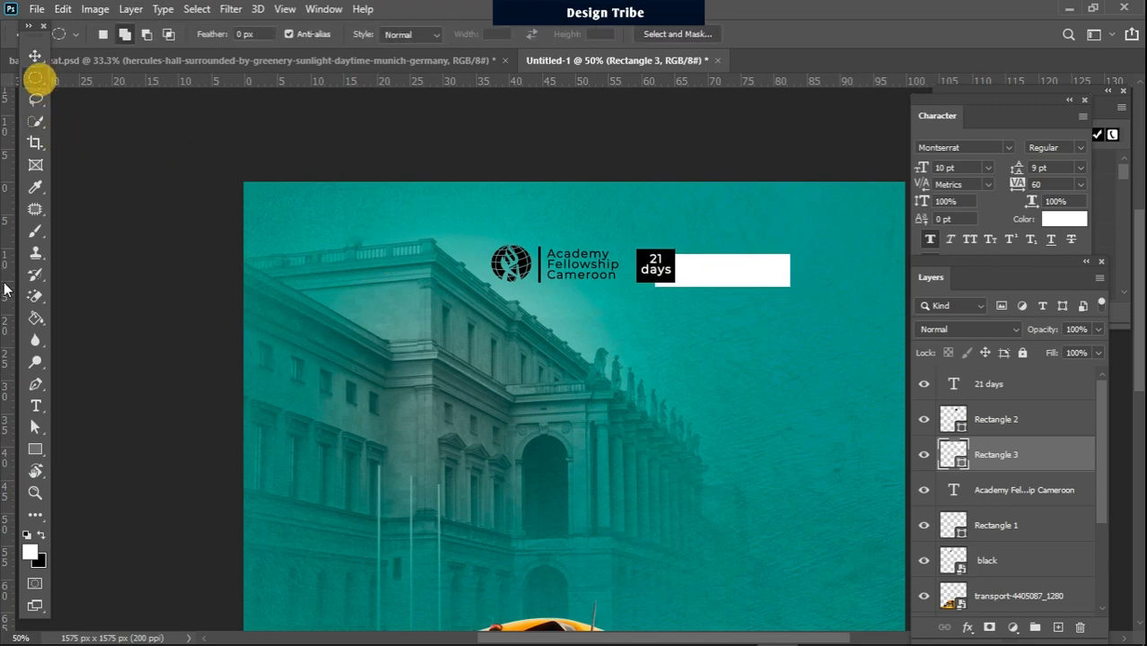
pyautogui.click(36, 406)
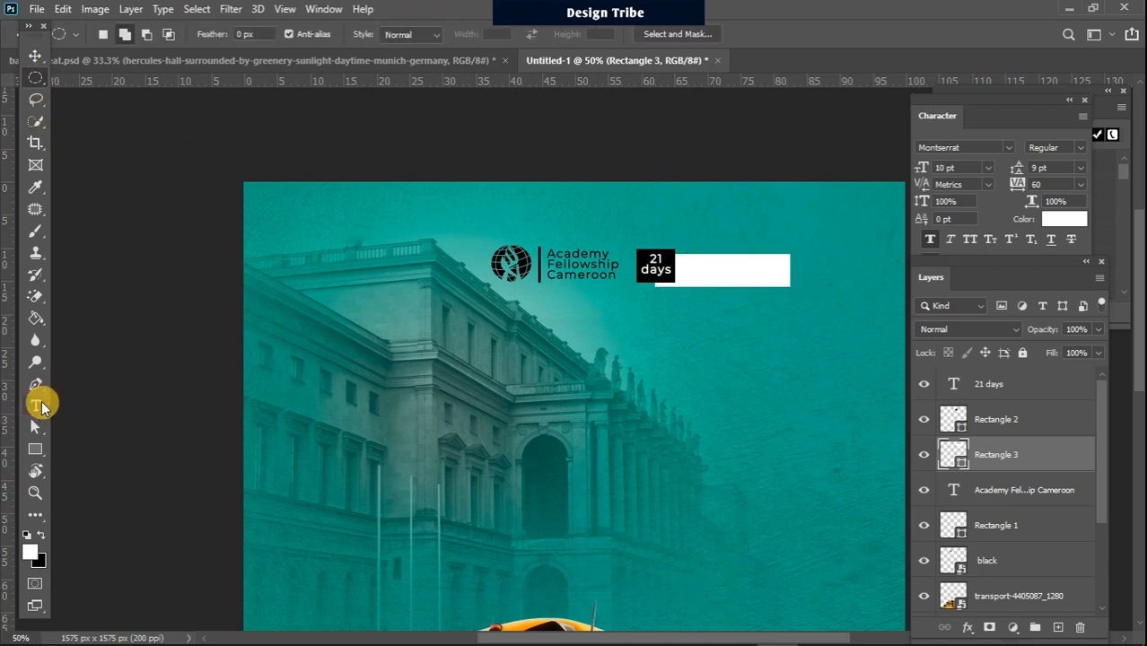
pyautogui.click(43, 535)
pyautogui.click(689, 344)
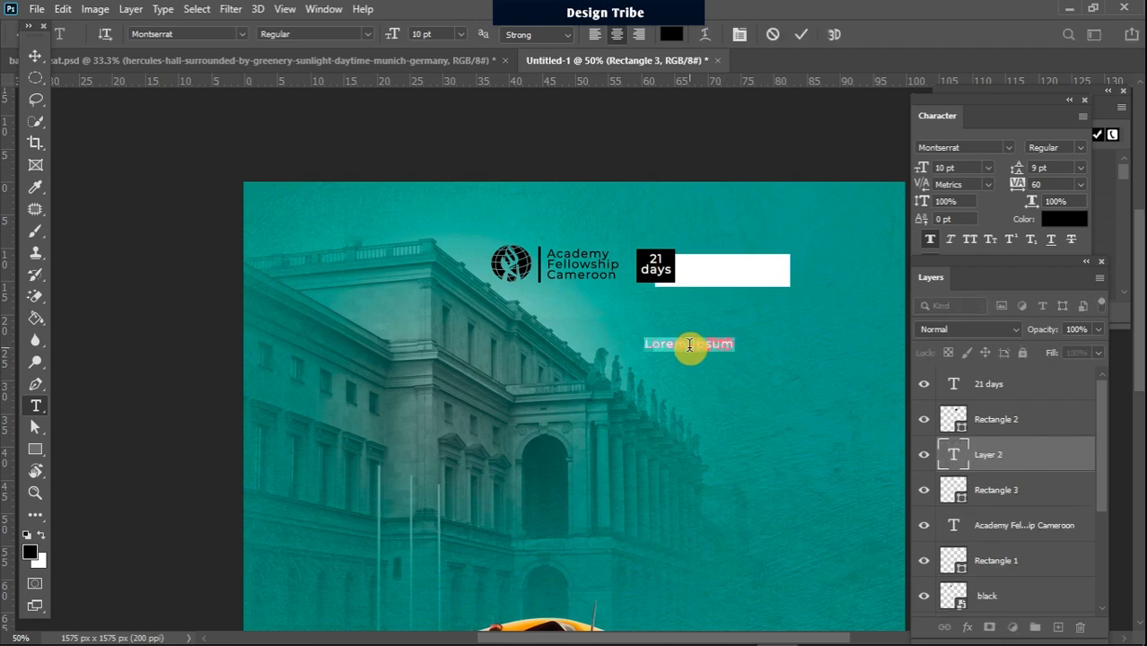
pyautogui.click(689, 345)
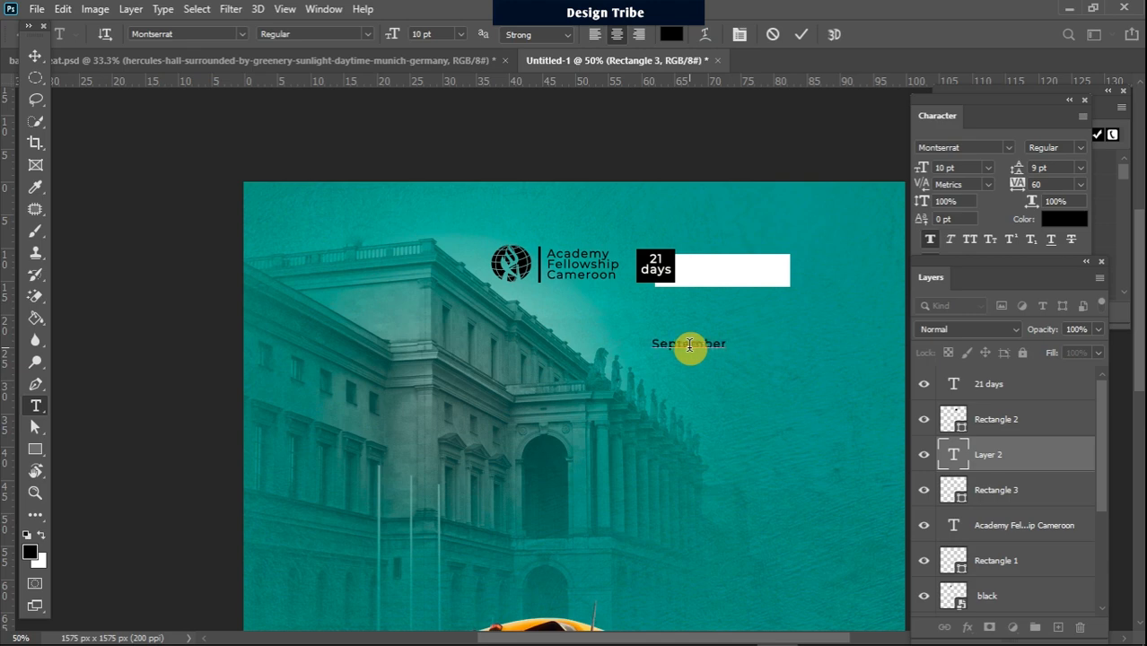
# Set "September" in Montserrat ExtraBold at 11 pt and move it onto the upper part of the white rectangle.
pyautogui.doubleClick(689, 345)
pyautogui.click(368, 34)
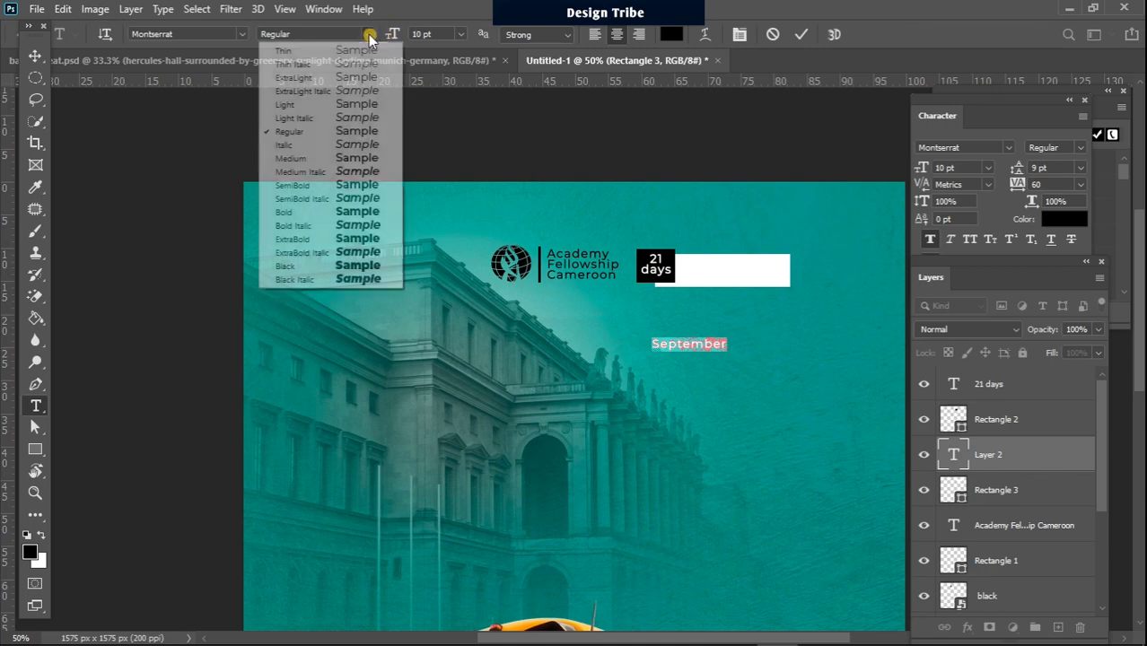
pyautogui.click(368, 235)
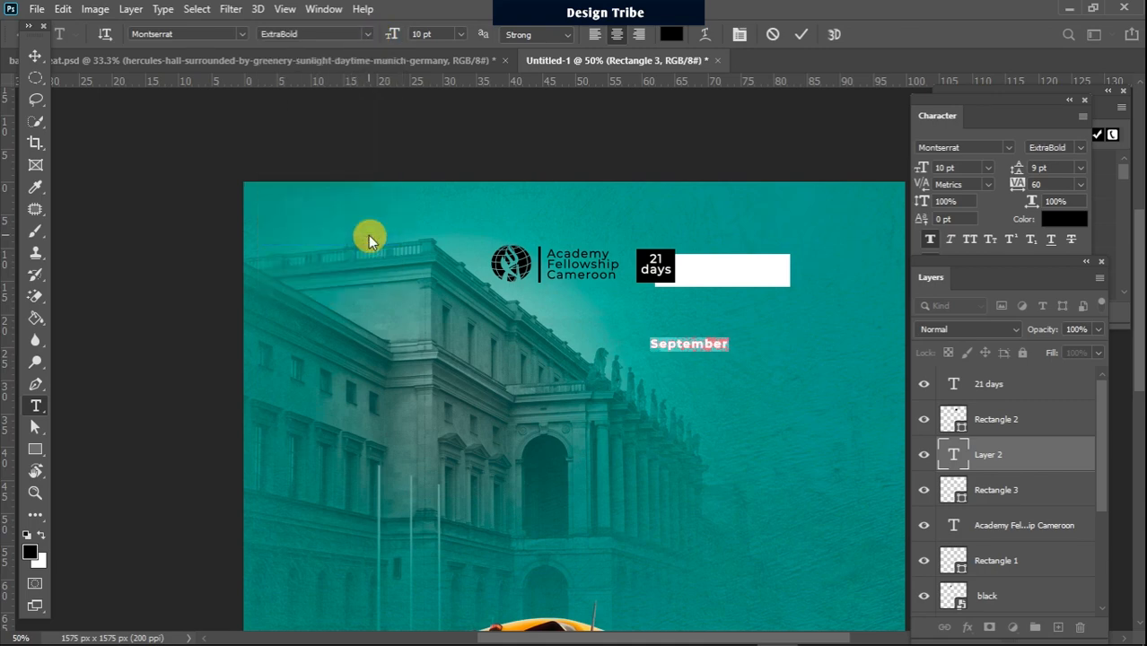
pyautogui.click(460, 34)
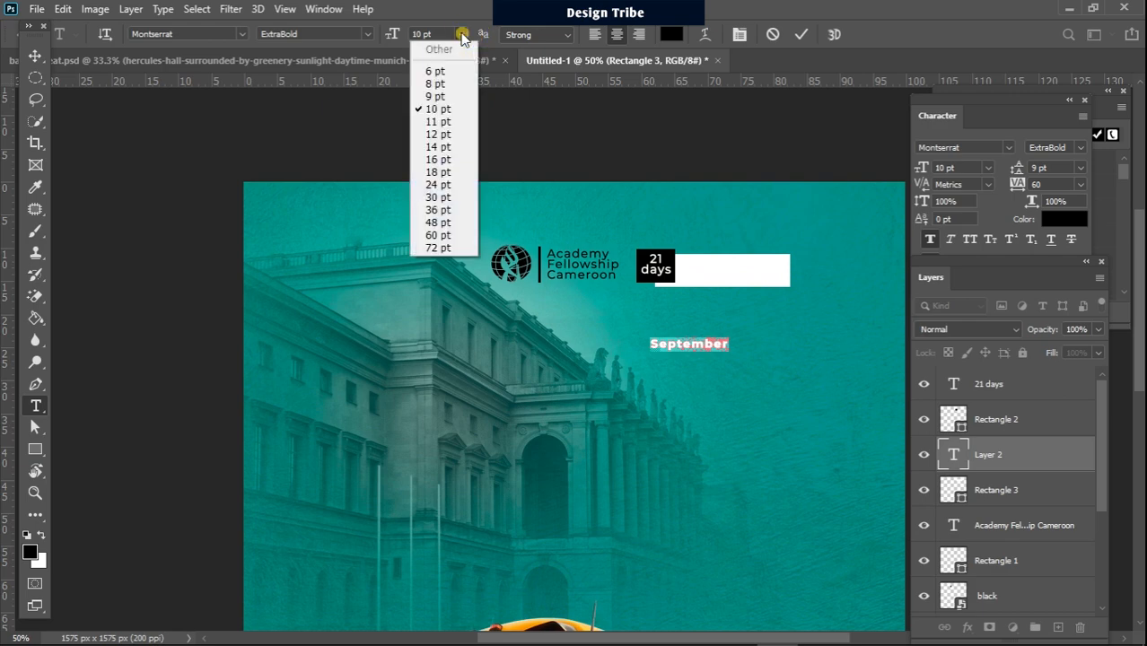
pyautogui.click(440, 121)
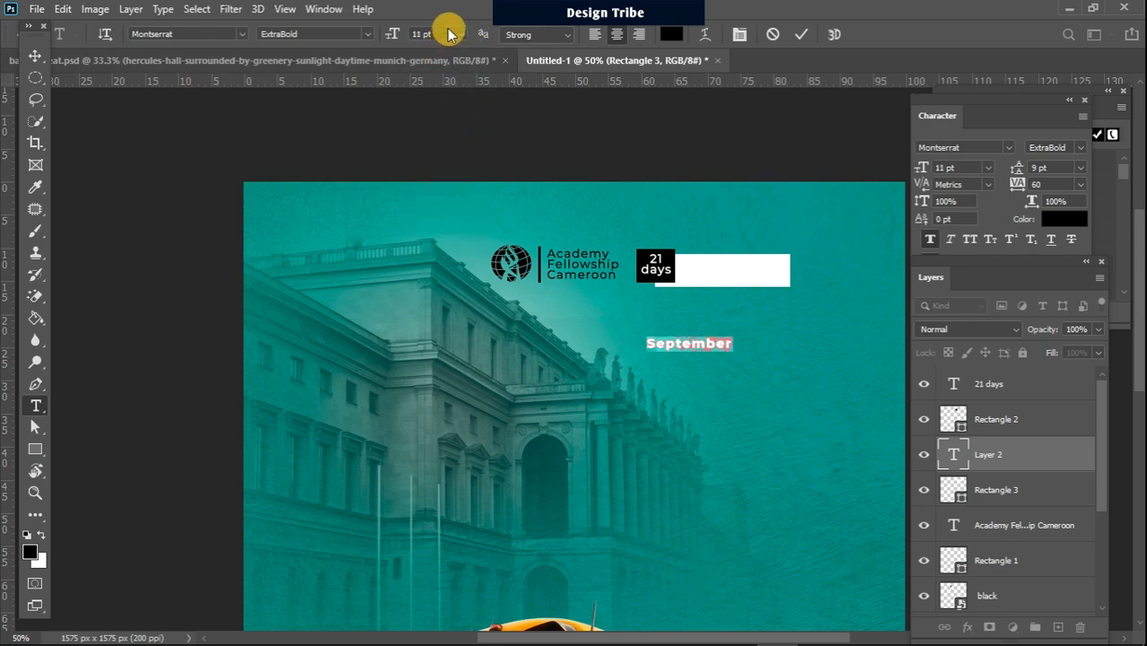
pyautogui.click(35, 55)
pyautogui.moveTo(717, 343); pyautogui.dragTo(751, 269)
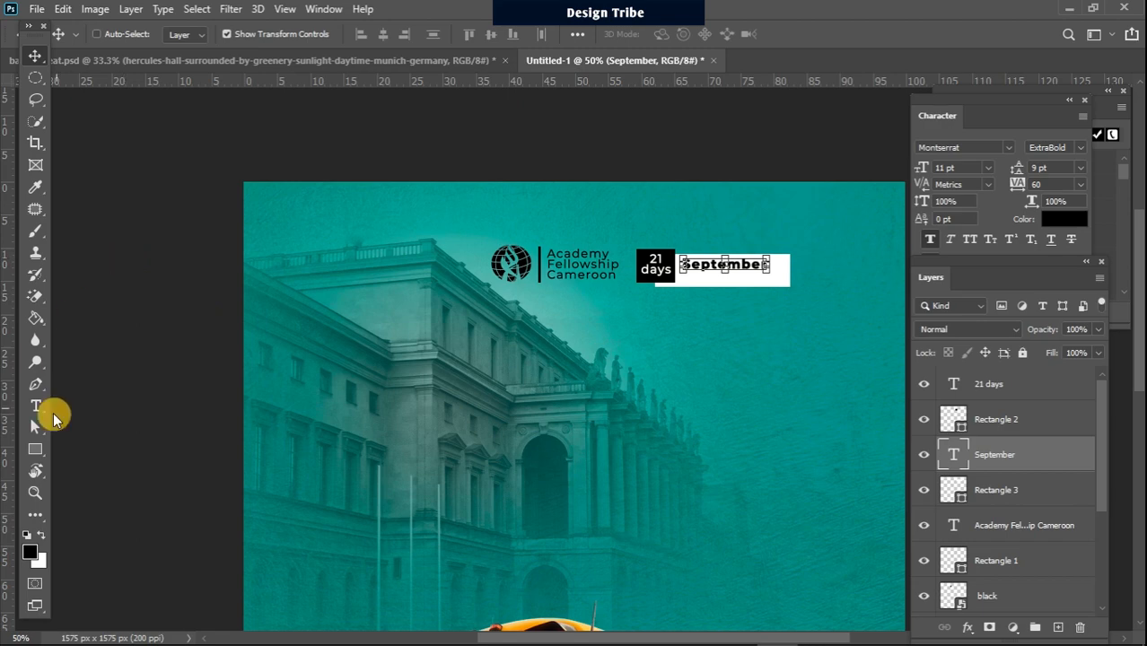
# Add the text "10 - 30th" below the white rectangle, with "th" as superscript.
pyautogui.click(36, 406)
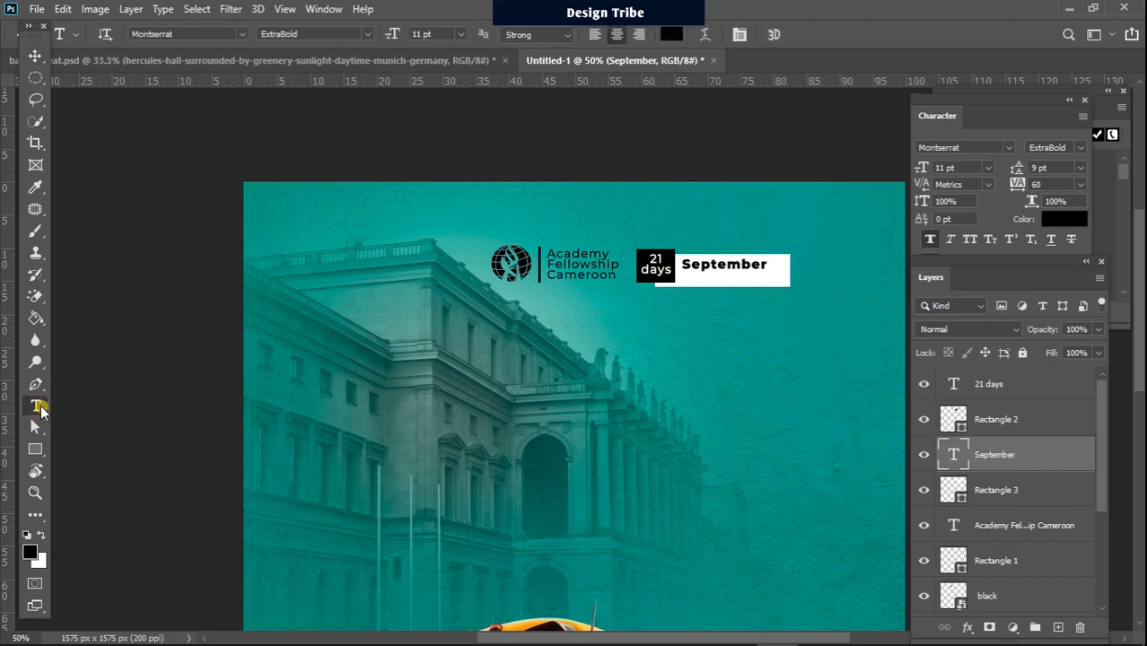
pyautogui.click(691, 314)
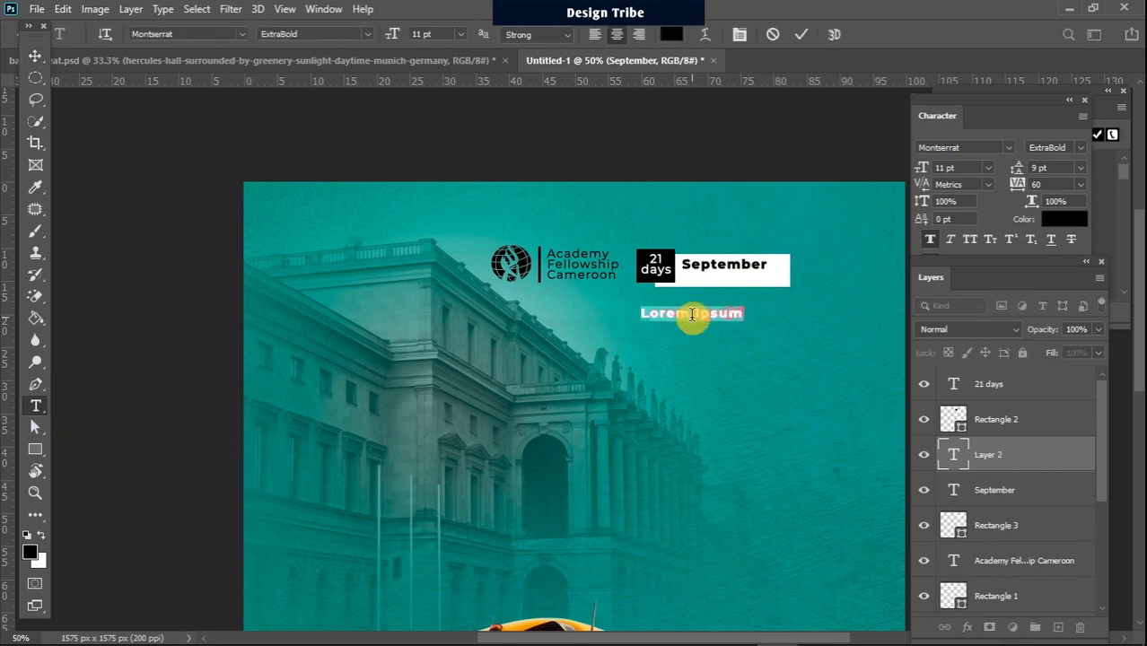
pyautogui.press('BackSpace')
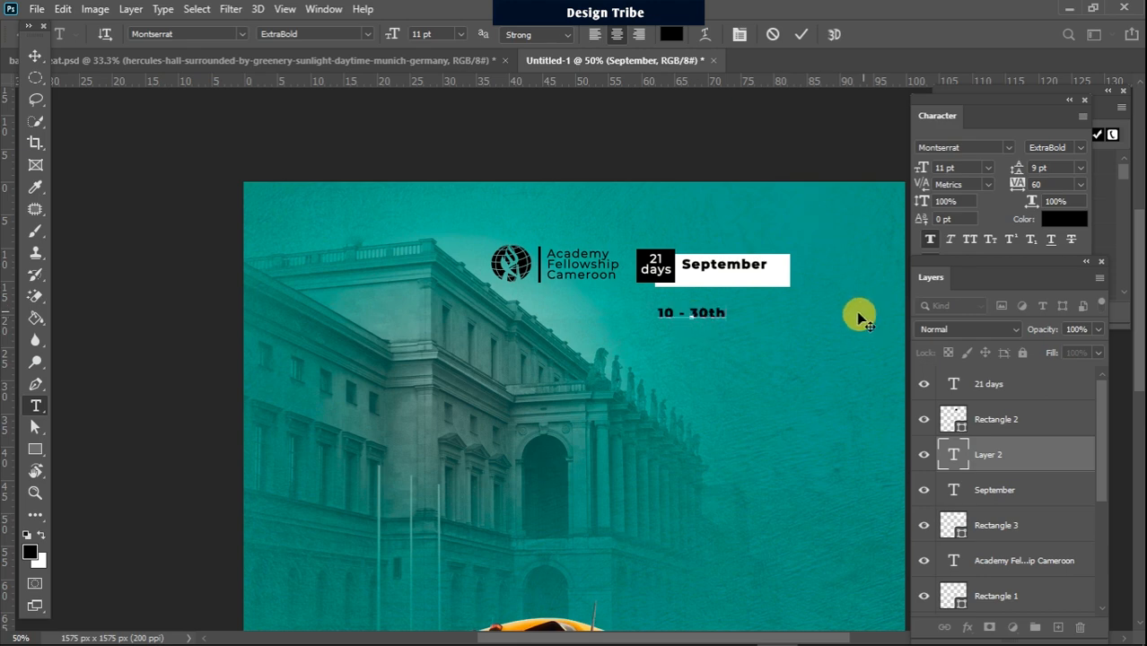
pyautogui.moveTo(709, 312); pyautogui.dragTo(725, 313)
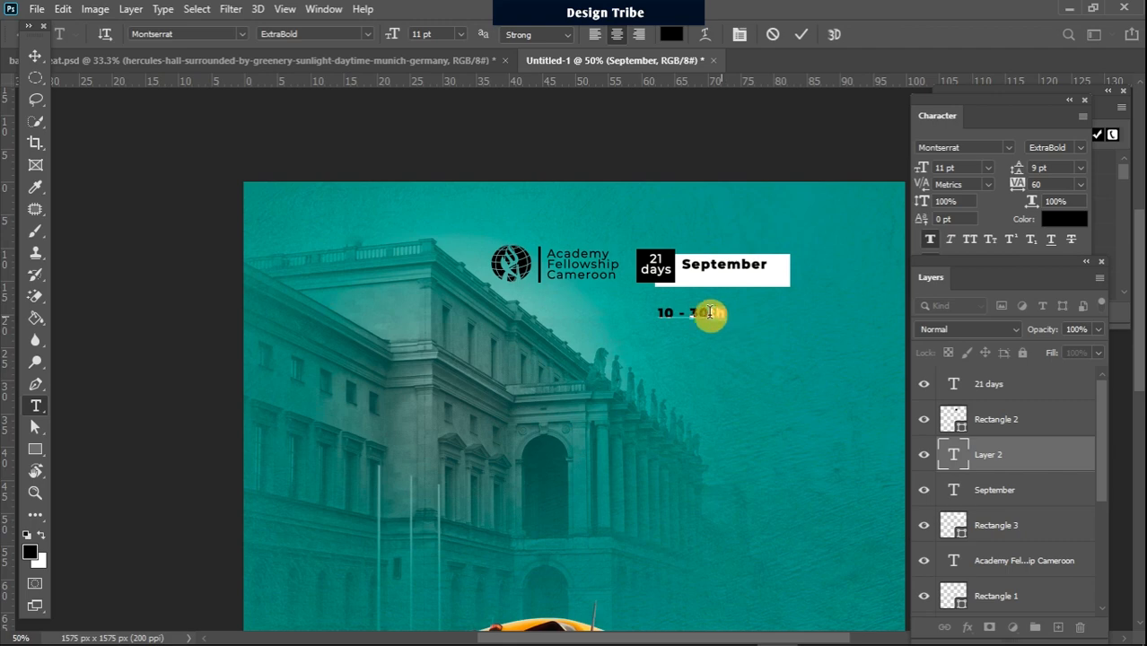
pyautogui.click(1012, 240)
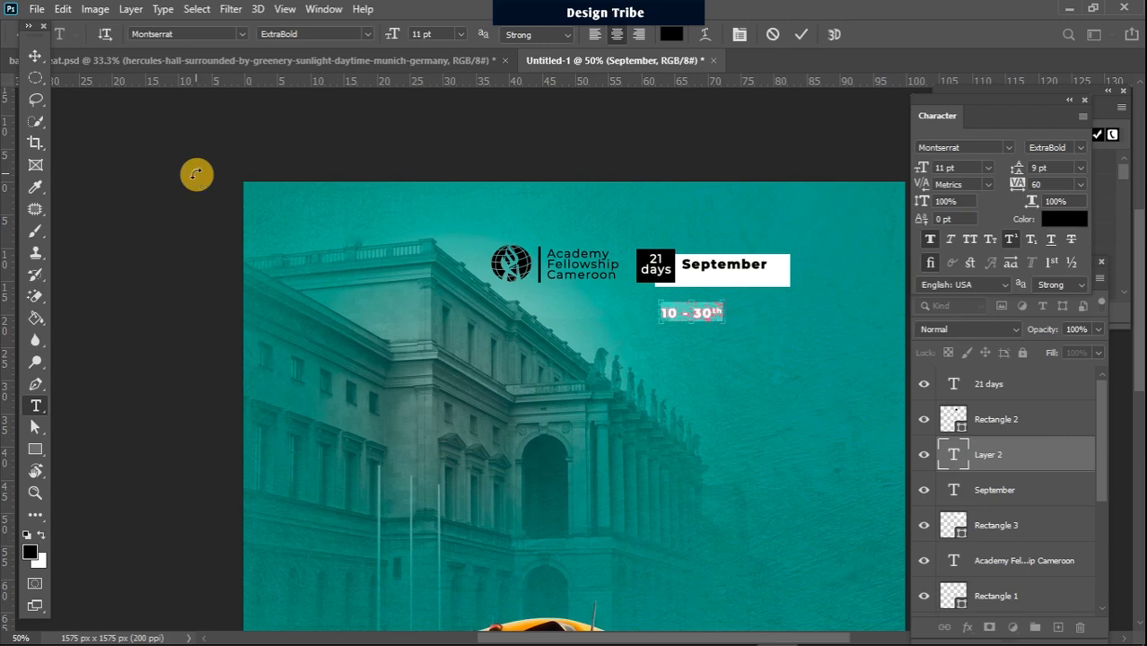
# Change the "10 - 30th" text to Montserrat Medium and move it directly under "September" on the white rectangle.
pyautogui.click(369, 33)
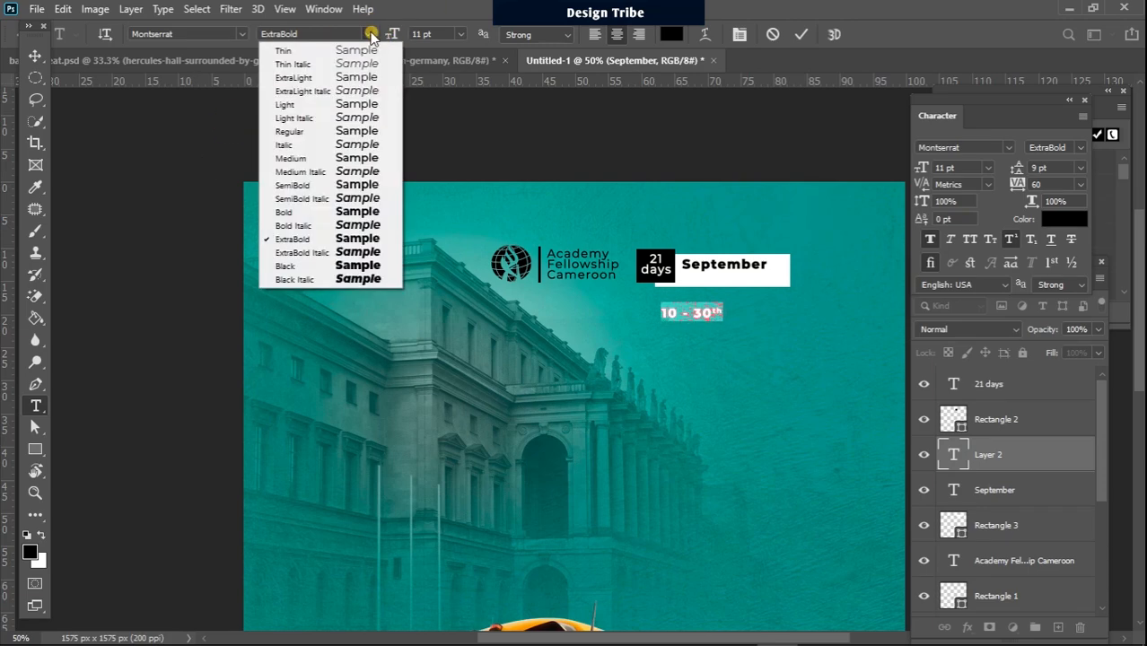
pyautogui.click(363, 159)
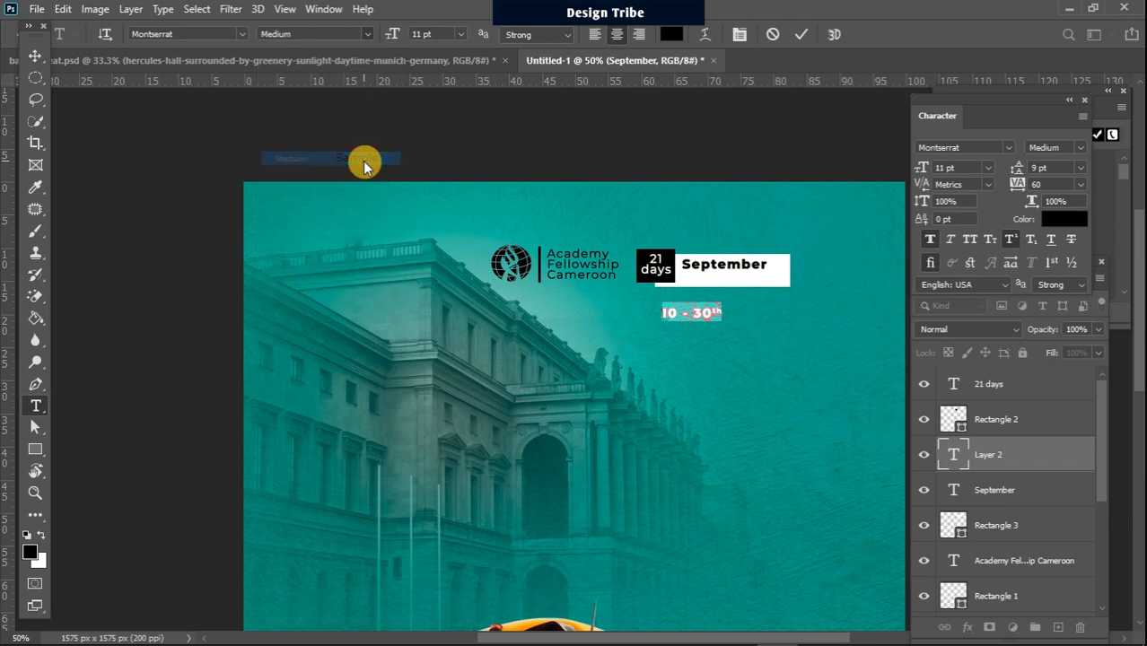
pyautogui.click(34, 55)
pyautogui.moveTo(709, 299); pyautogui.dragTo(729, 283)
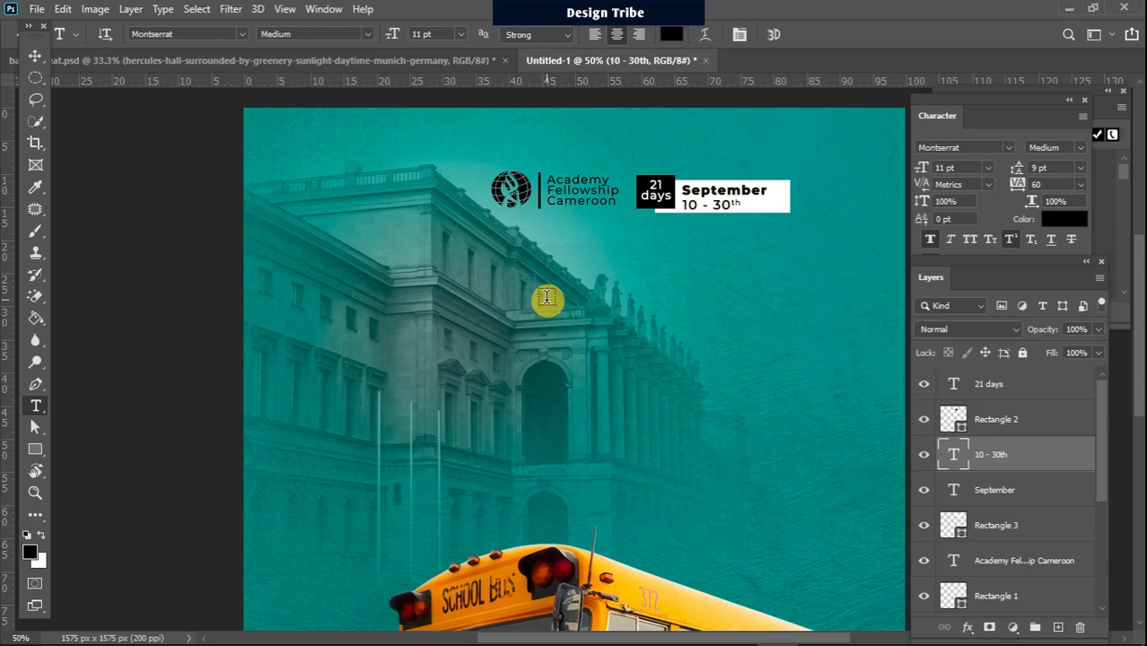
# Add the text "Bactk to" below the header and set its size to 60 pt.
pyautogui.click(546, 297)
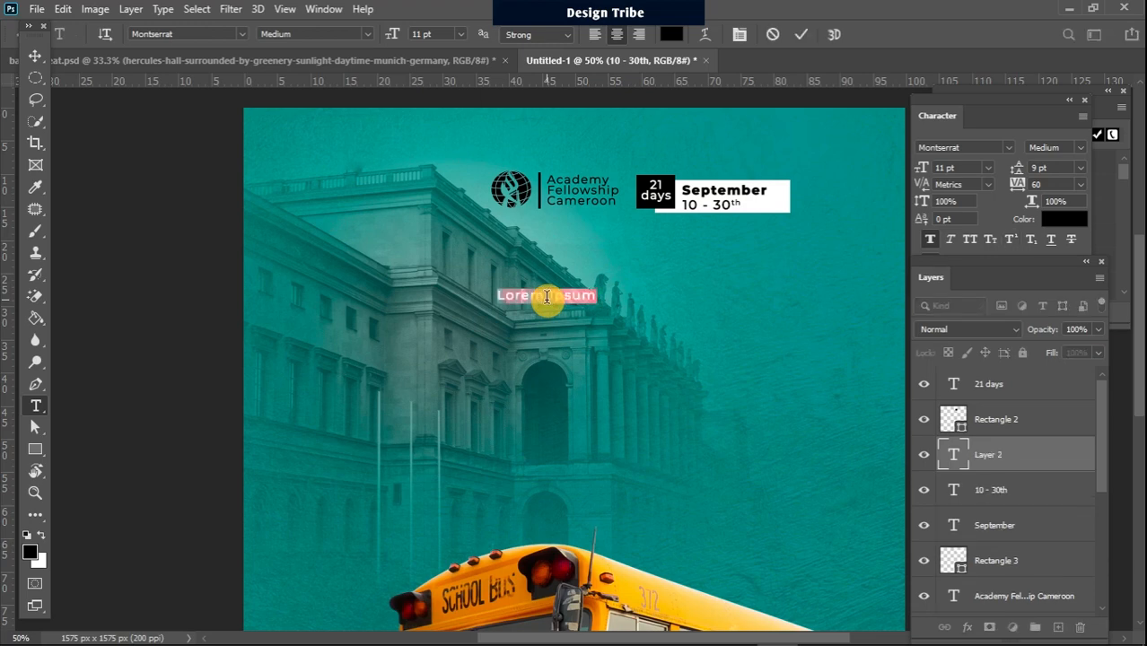
pyautogui.press('BackSpace')
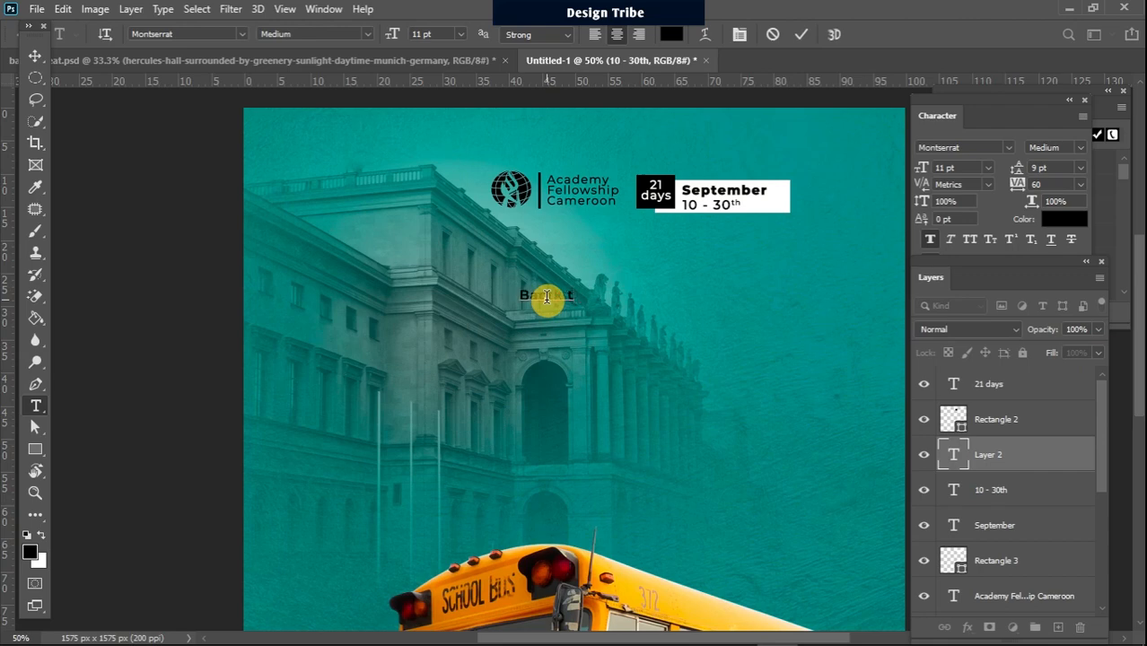
pyautogui.tripleClick(546, 297)
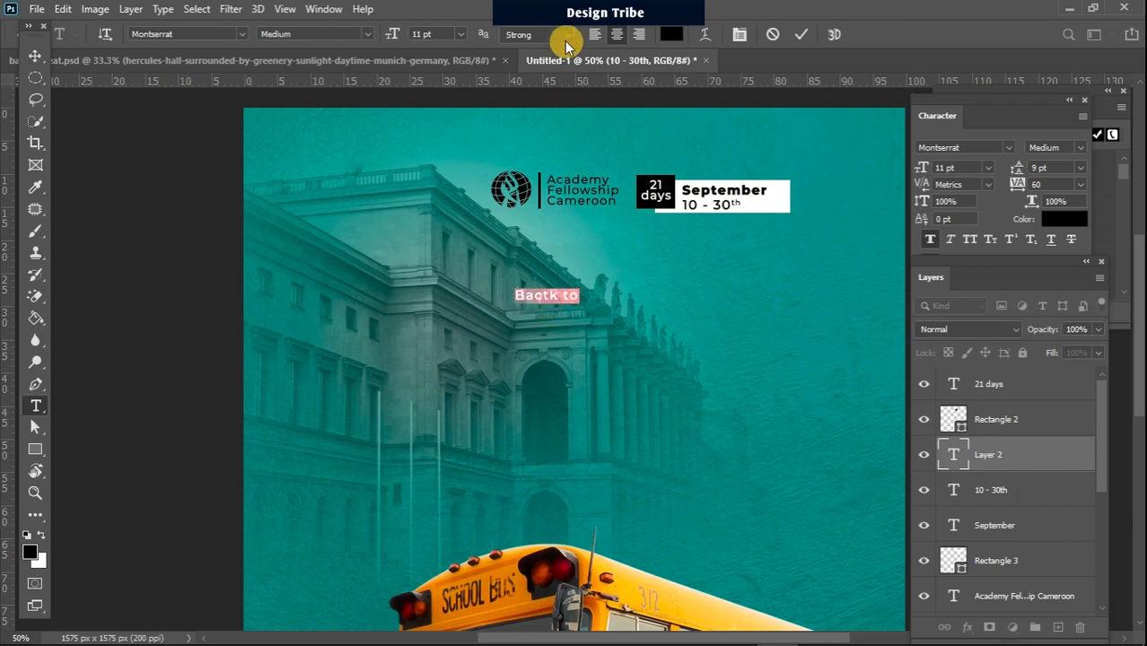
pyautogui.click(463, 33)
pyautogui.click(451, 234)
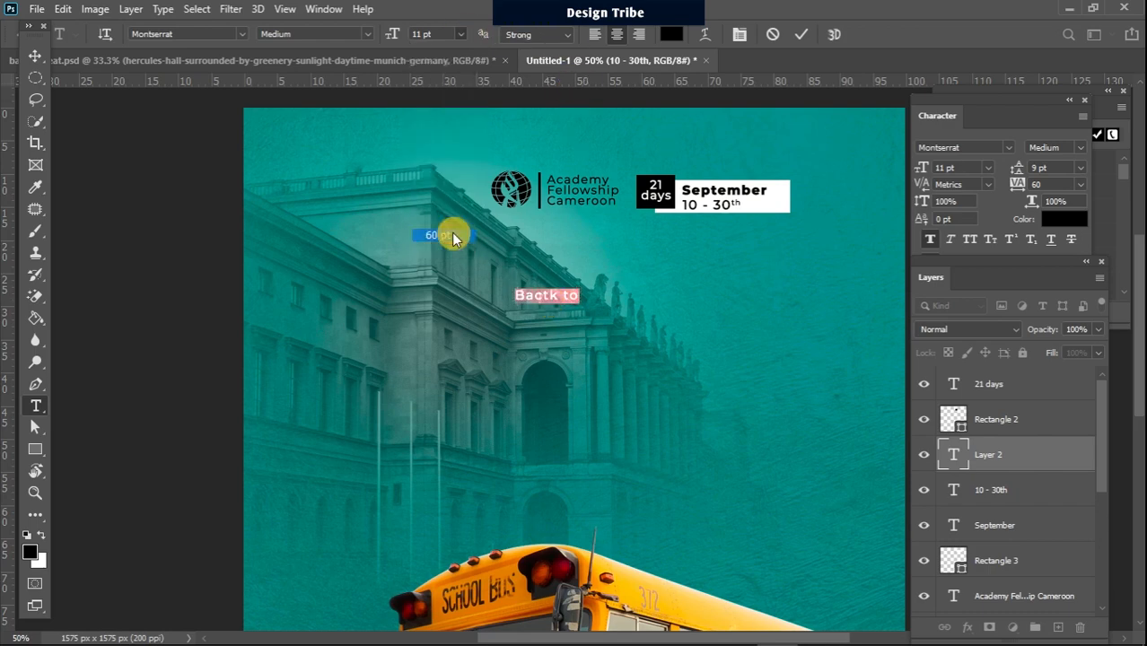
# Try the SliceAndDice font on the "Bactk to" text.
pyautogui.click(219, 34)
pyautogui.write('Sl')
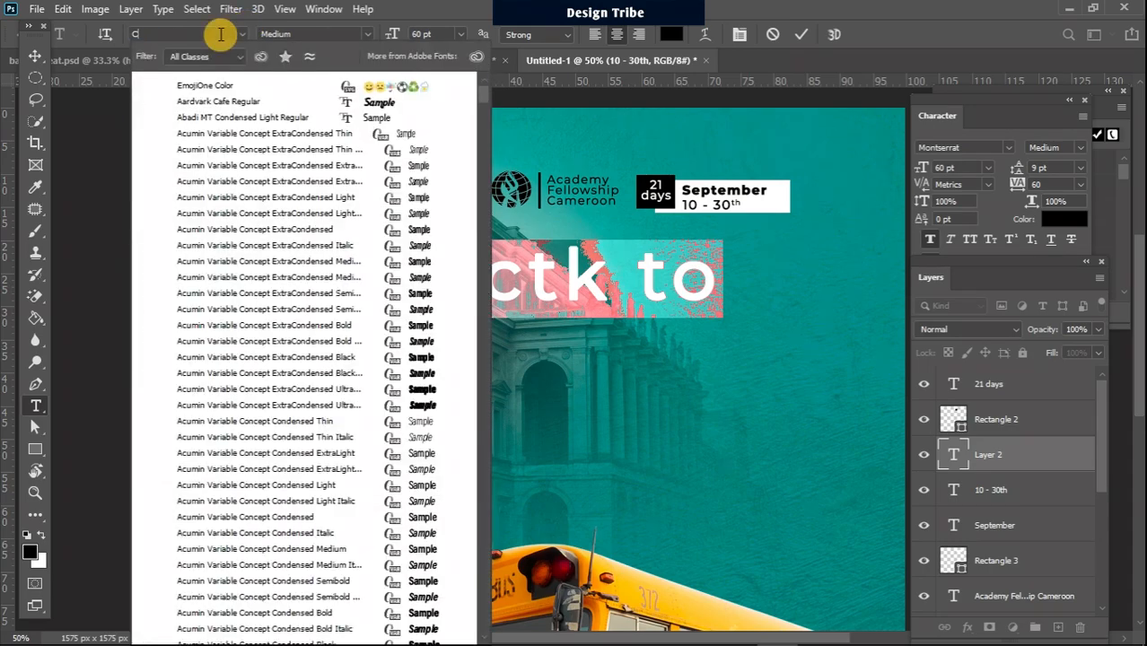
pyautogui.write('i')
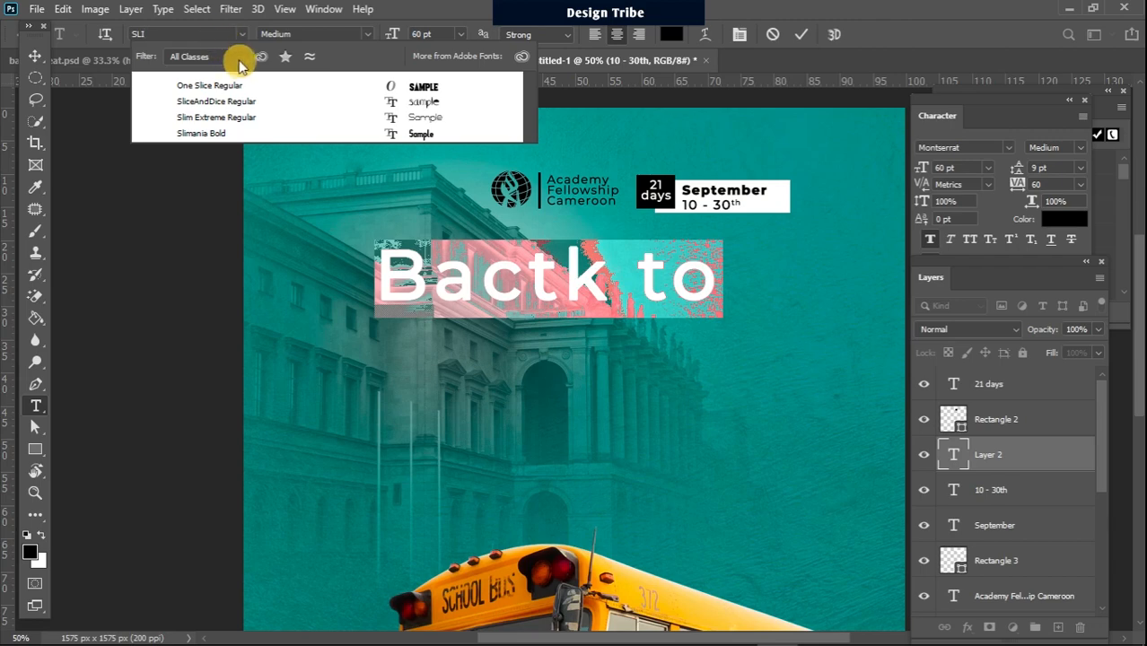
pyautogui.press('Down')
pyautogui.press('Down')
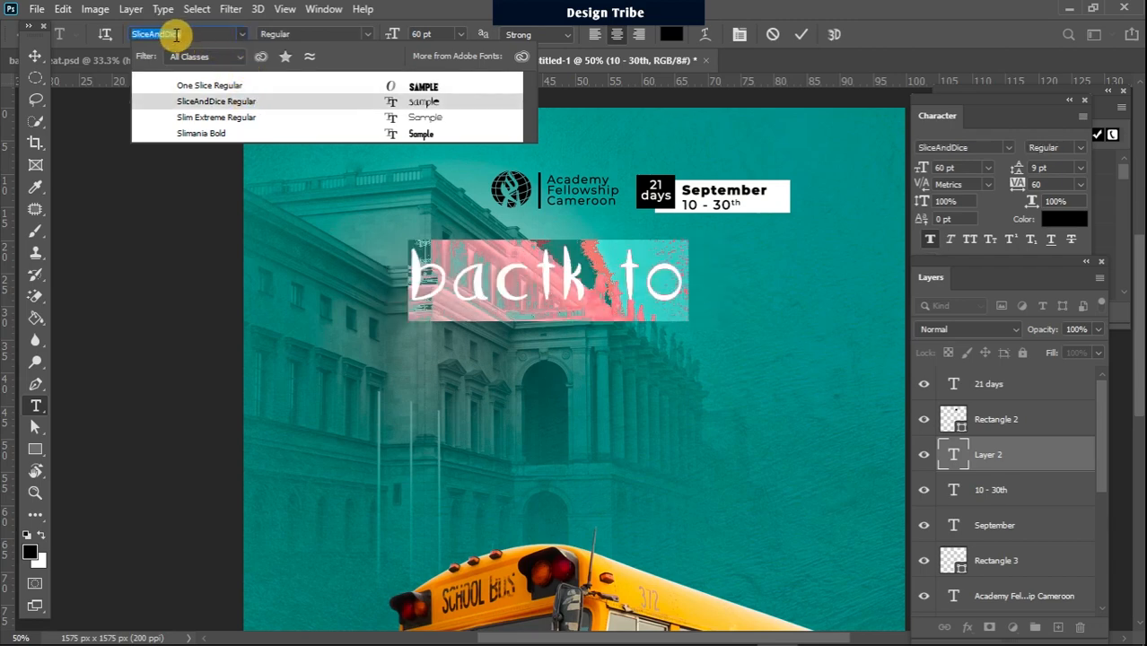
# Set the "Bactk to" text in Silence Rocken Regular and tighten its tracking to 20.
pyautogui.click(188, 34)
pyautogui.press('BackSpace')
pyautogui.press('BackSpace')
pyautogui.press('BackSpace')
pyautogui.press('BackSpace')
pyautogui.press('BackSpace')
pyautogui.press('BackSpace')
pyautogui.press('BackSpace')
pyautogui.press('BackSpace')
pyautogui.press('BackSpace')
pyautogui.press('BackSpace')
pyautogui.press('BackSpace')
pyautogui.press('BackSpace')
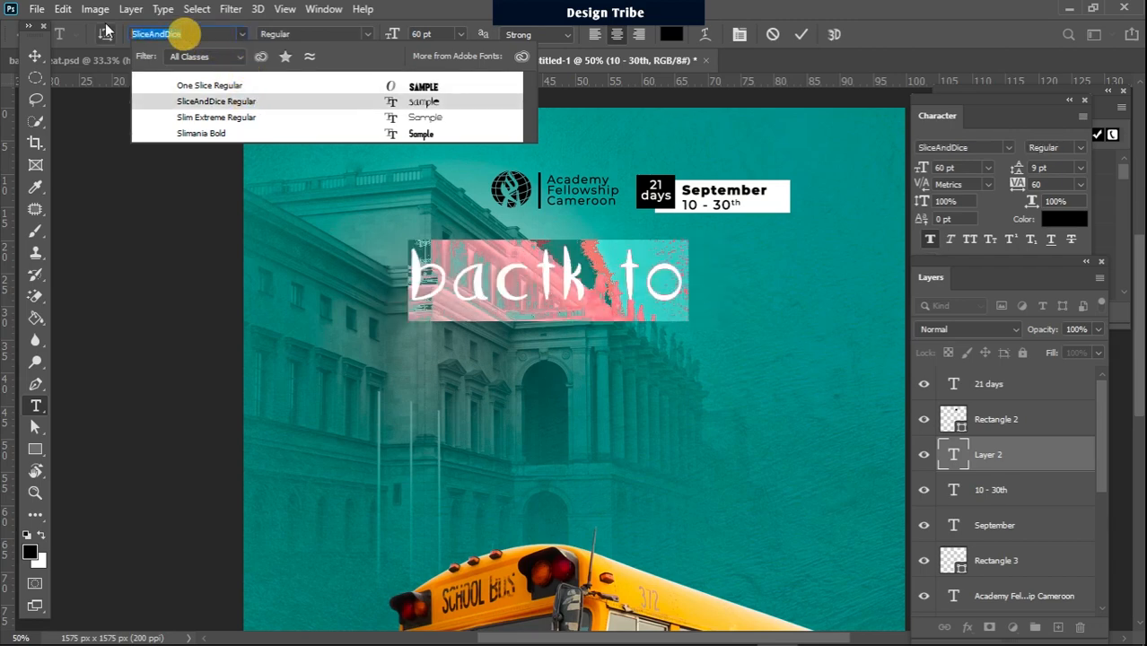
pyautogui.write('Silence Rocken')
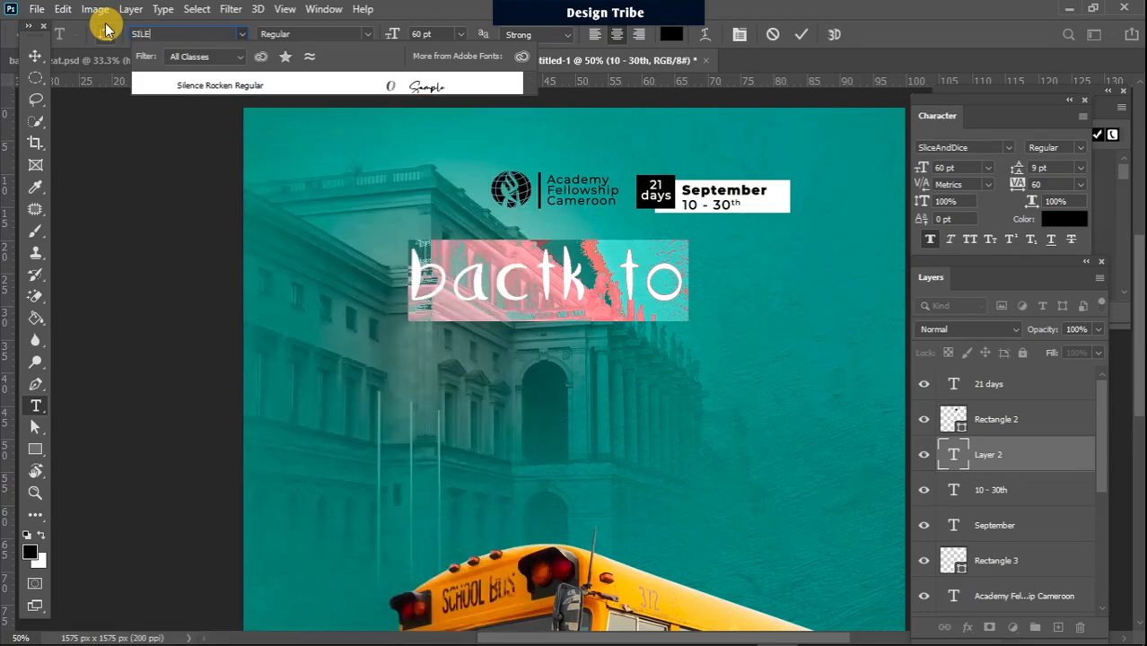
pyautogui.click(192, 84)
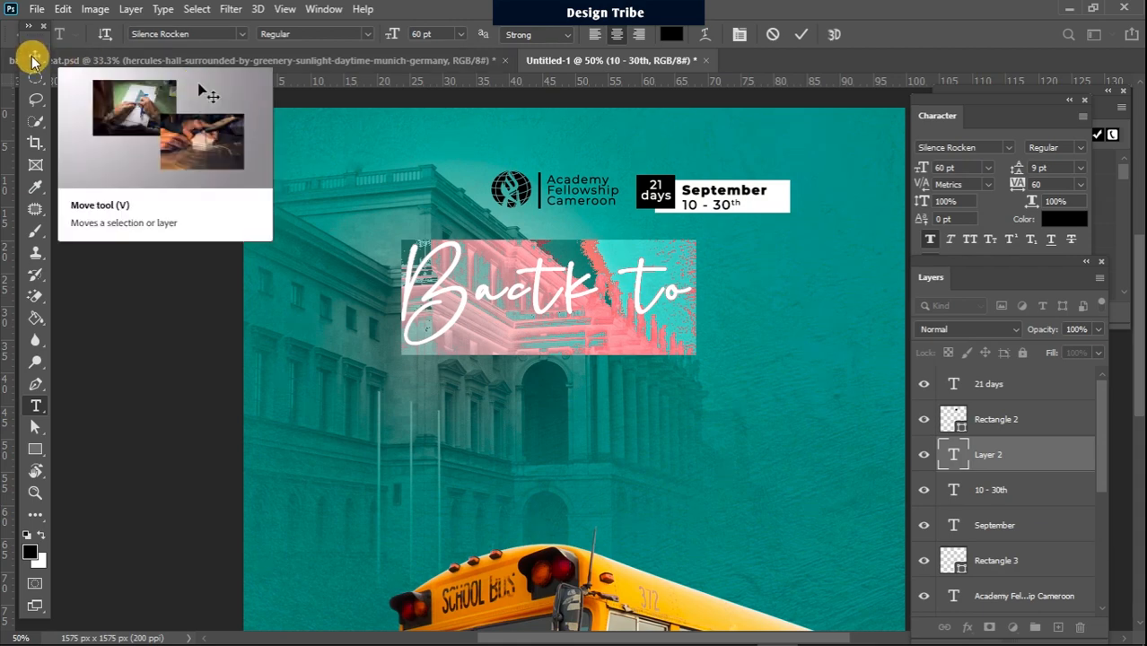
pyautogui.hotkey('alt', 'Left')
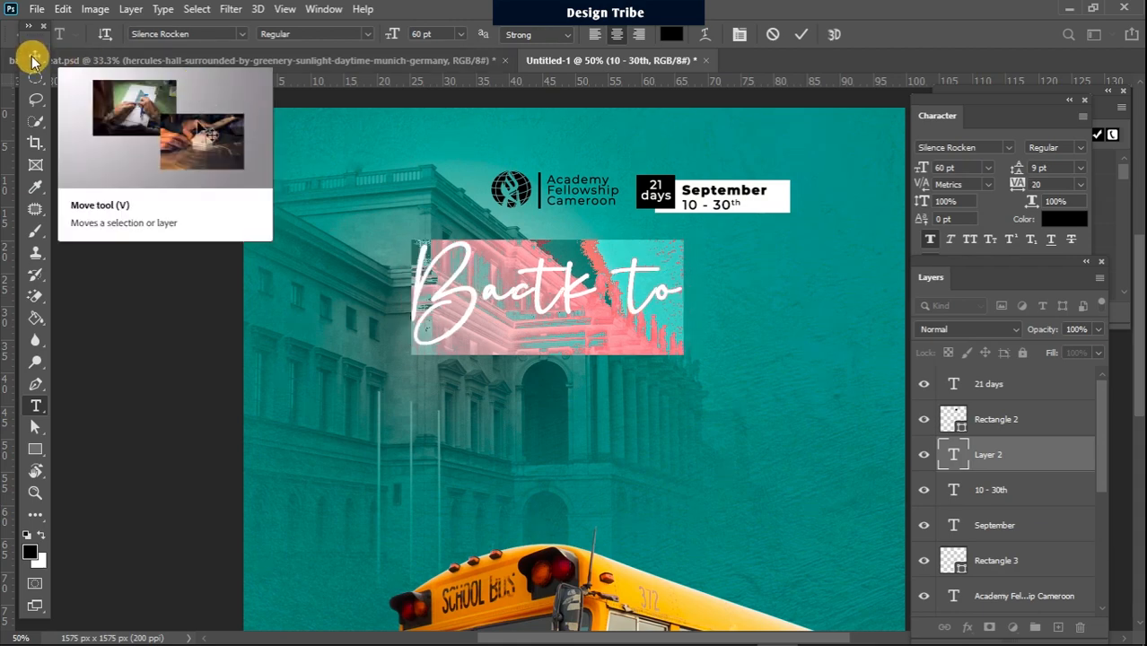
# Enlarge the "Bactk to" text to 72 pt and move it down and right, clear of the header row.
pyautogui.click(461, 34)
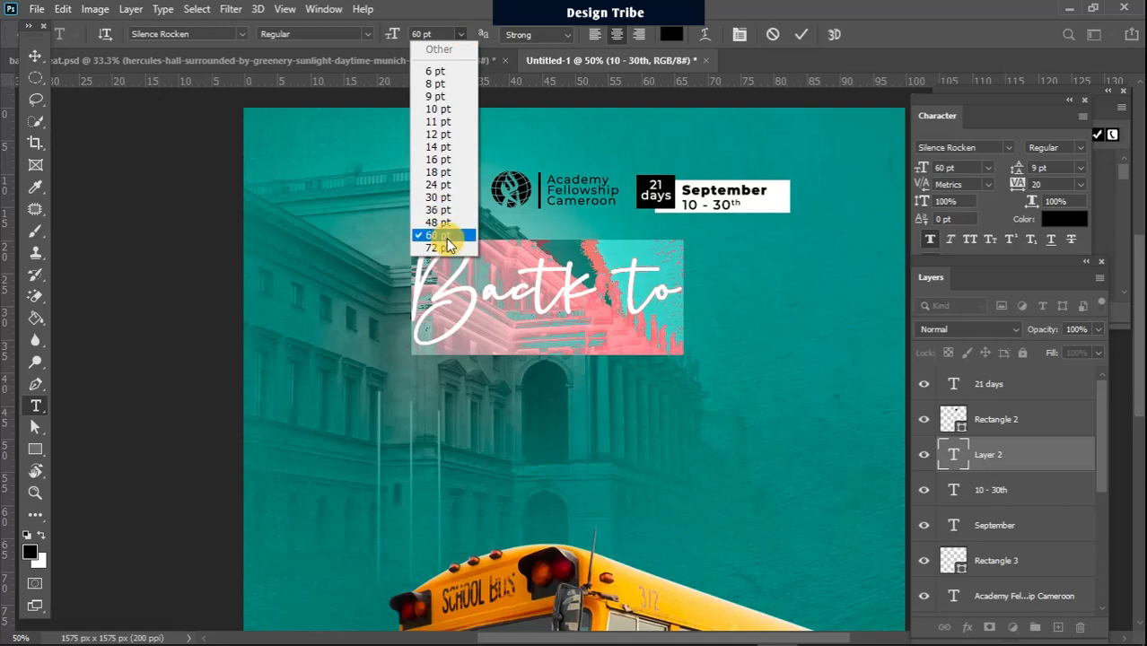
pyautogui.click(445, 248)
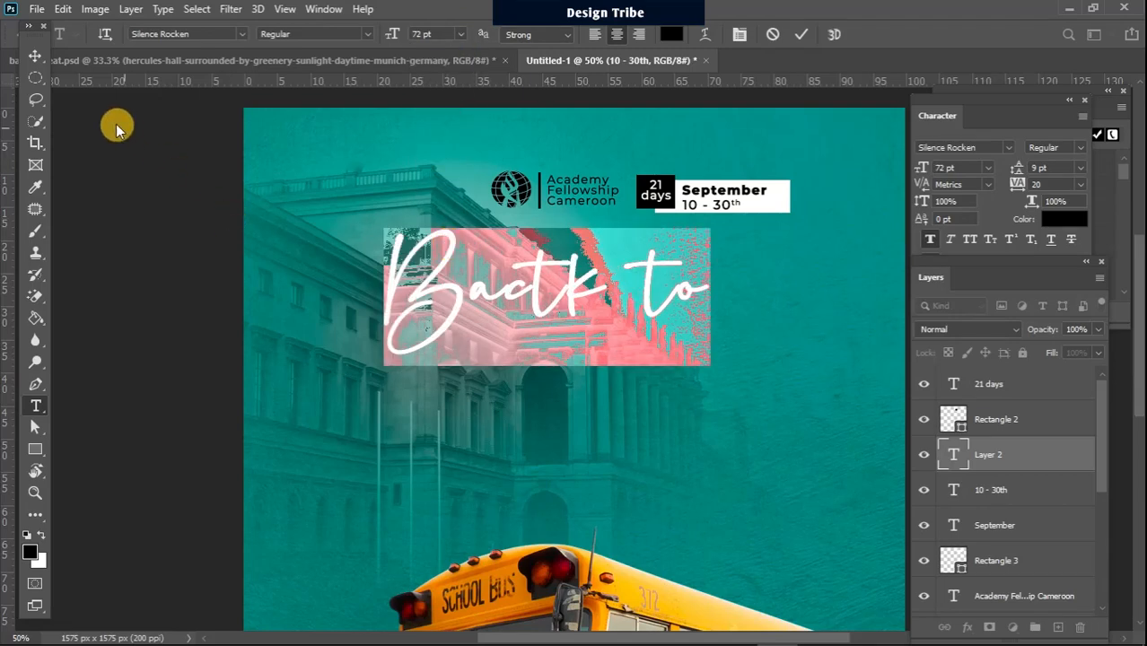
pyautogui.click(35, 55)
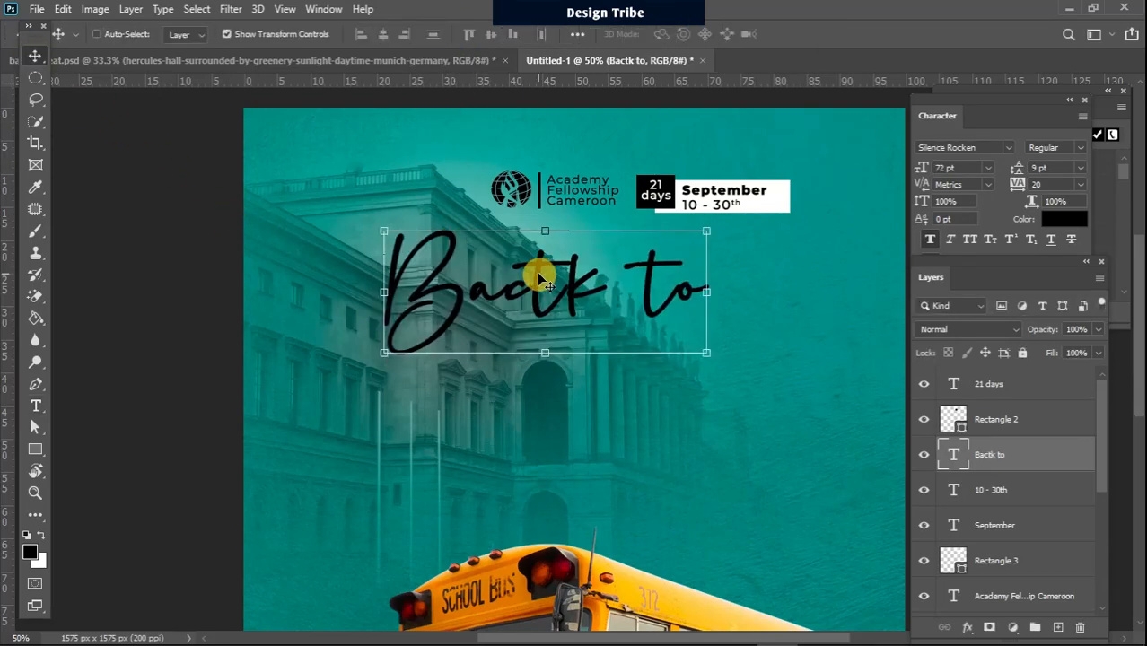
pyautogui.moveTo(541, 280); pyautogui.dragTo(579, 328)
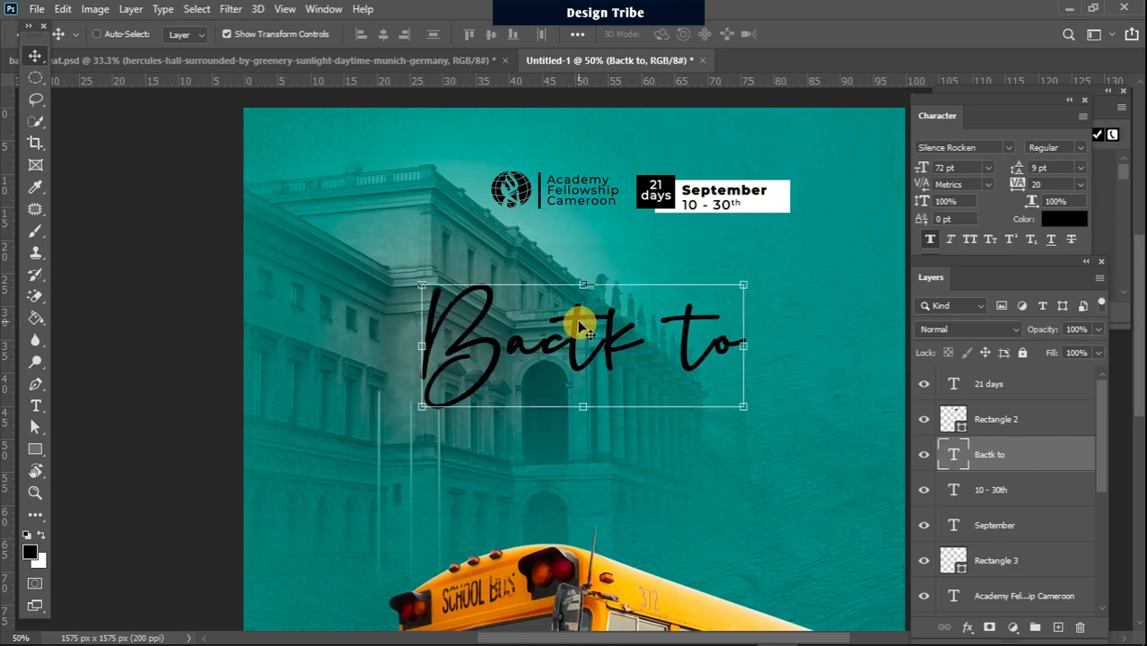
# Recolor the "Bactk to" text dark navy blue, about #182a5a.
pyautogui.doubleClick(958, 454)
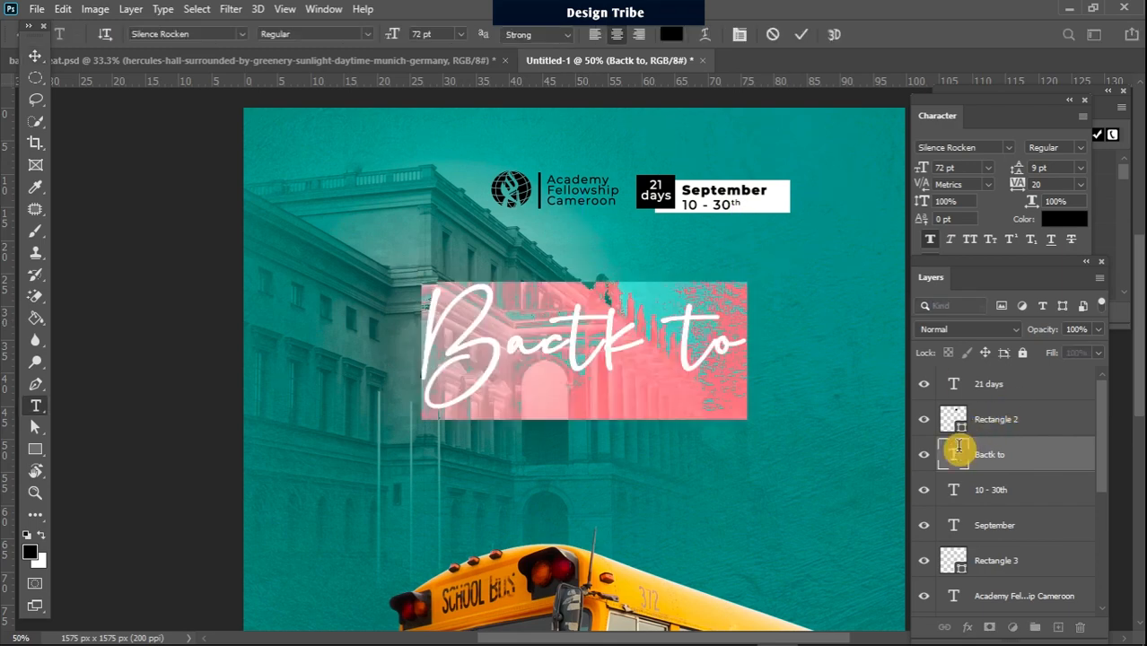
pyautogui.click(32, 551)
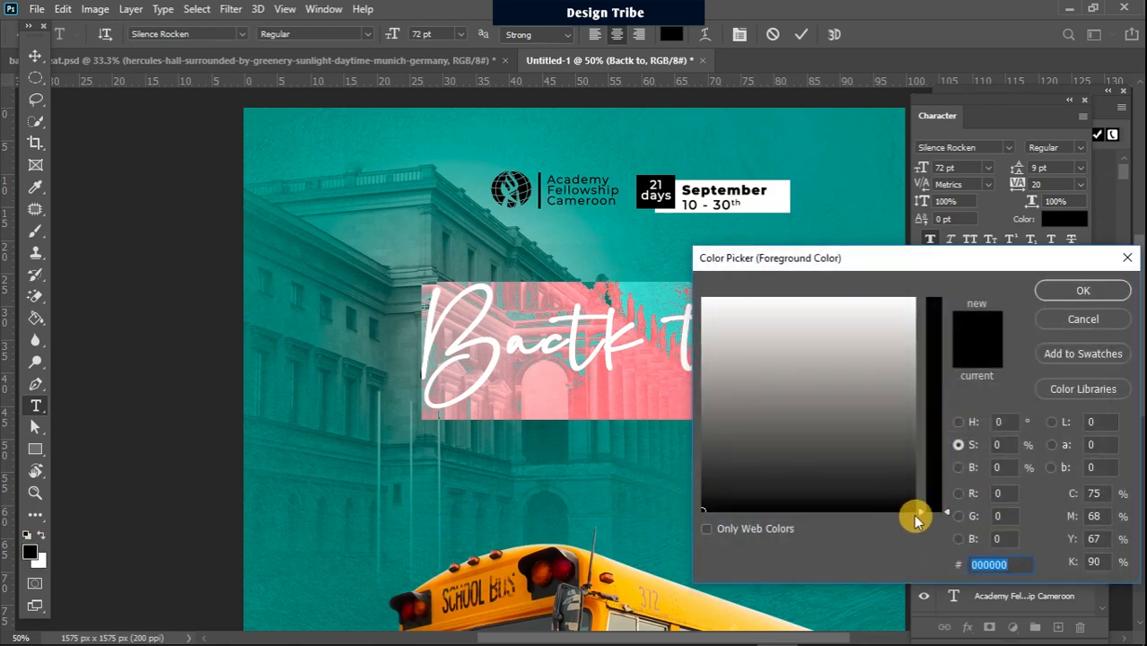
pyautogui.moveTo(918, 510); pyautogui.dragTo(920, 350)
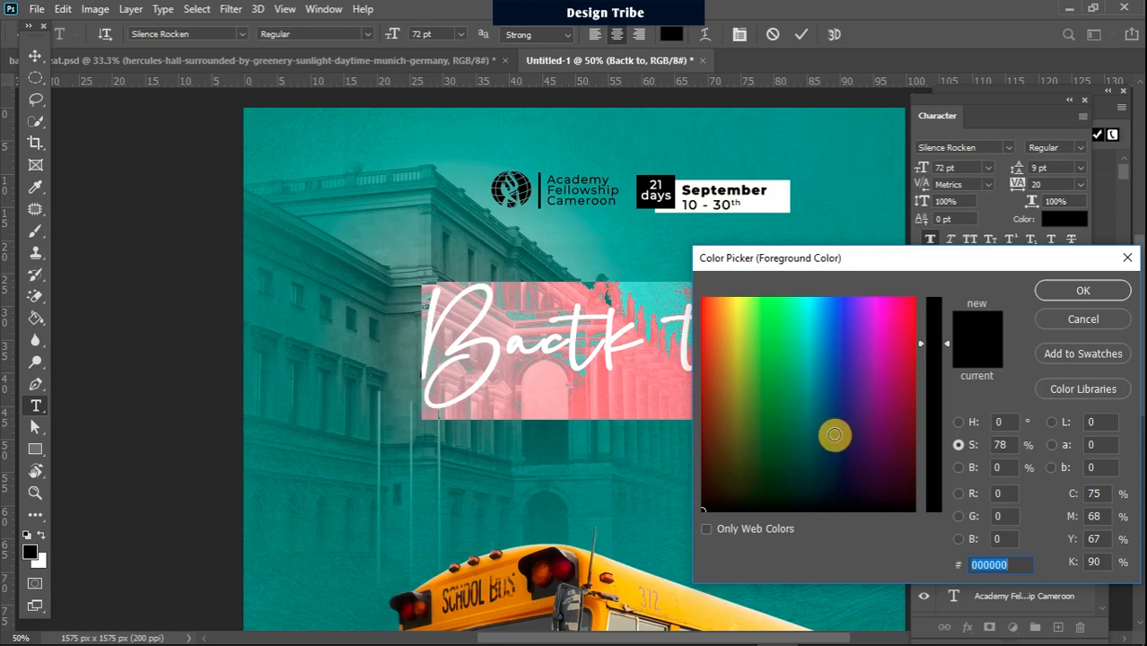
pyautogui.click(833, 436)
pyautogui.moveTo(948, 344); pyautogui.dragTo(947, 355)
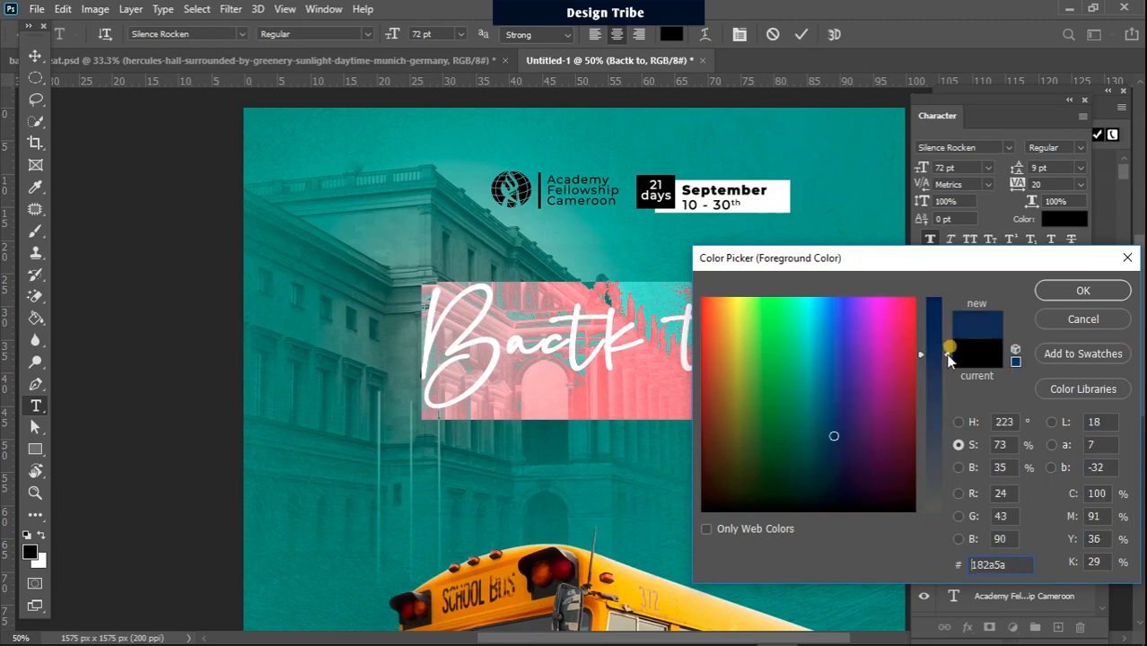
pyautogui.click(1080, 292)
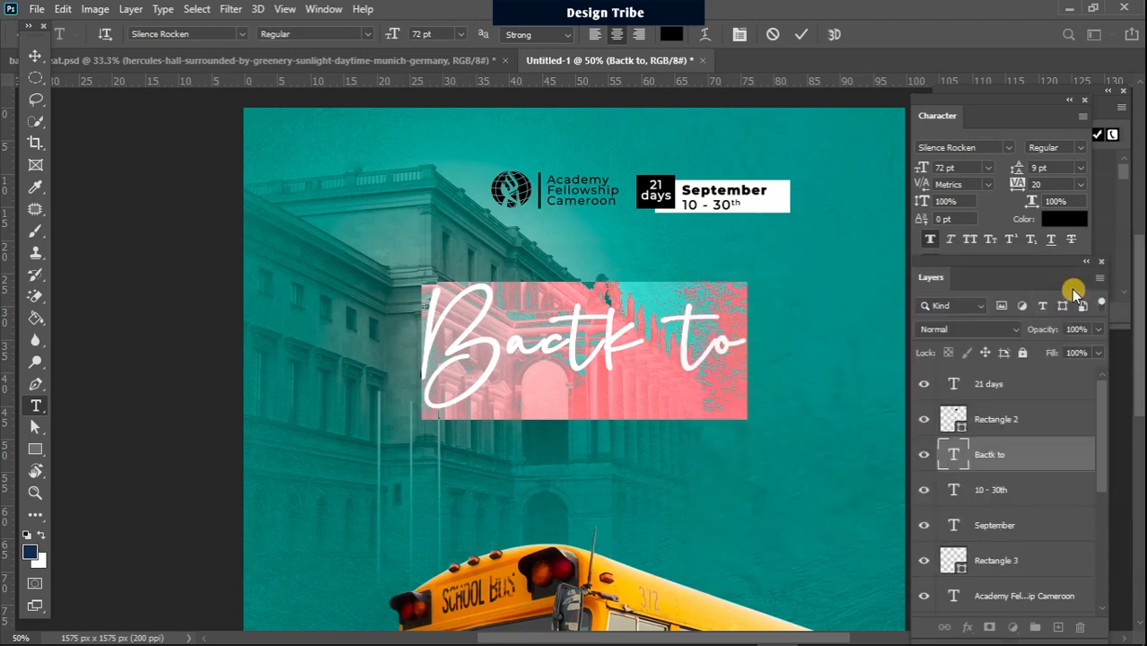
pyautogui.click(41, 79)
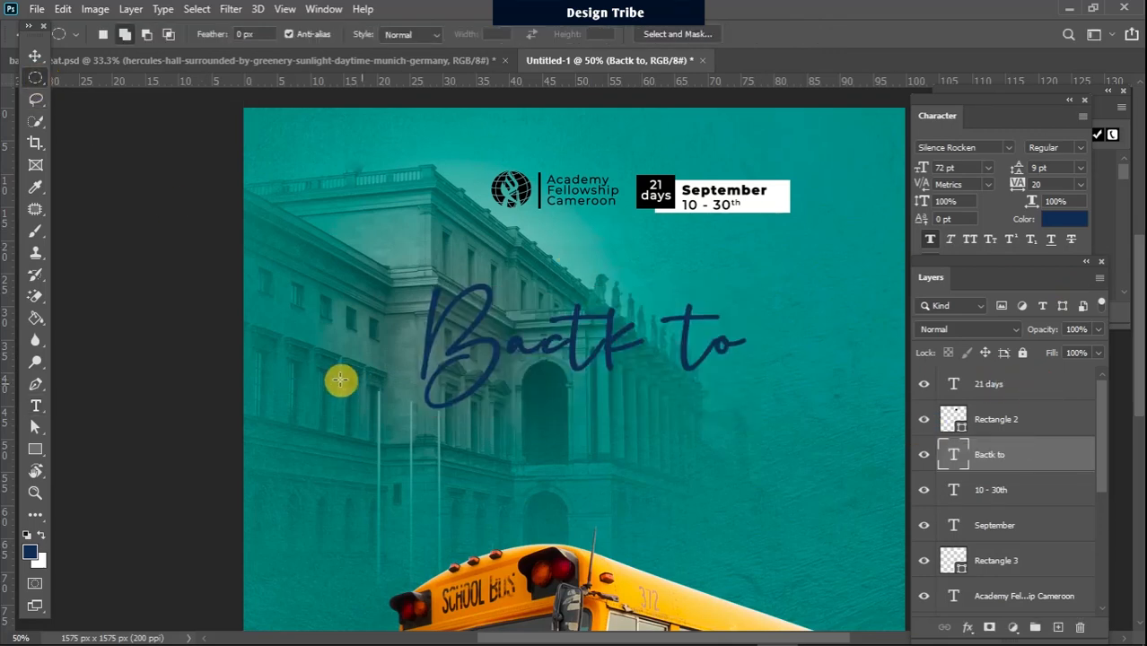
# Add a separate "School" text line in navy below "Bactk to".
pyautogui.click(36, 405)
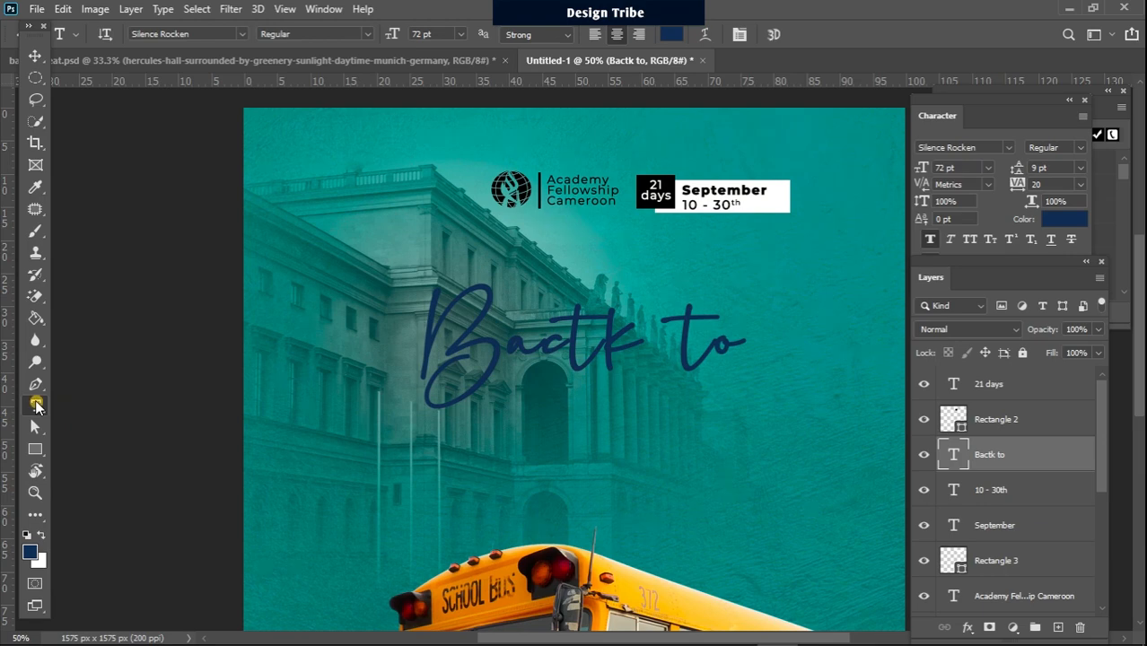
pyautogui.click(530, 427)
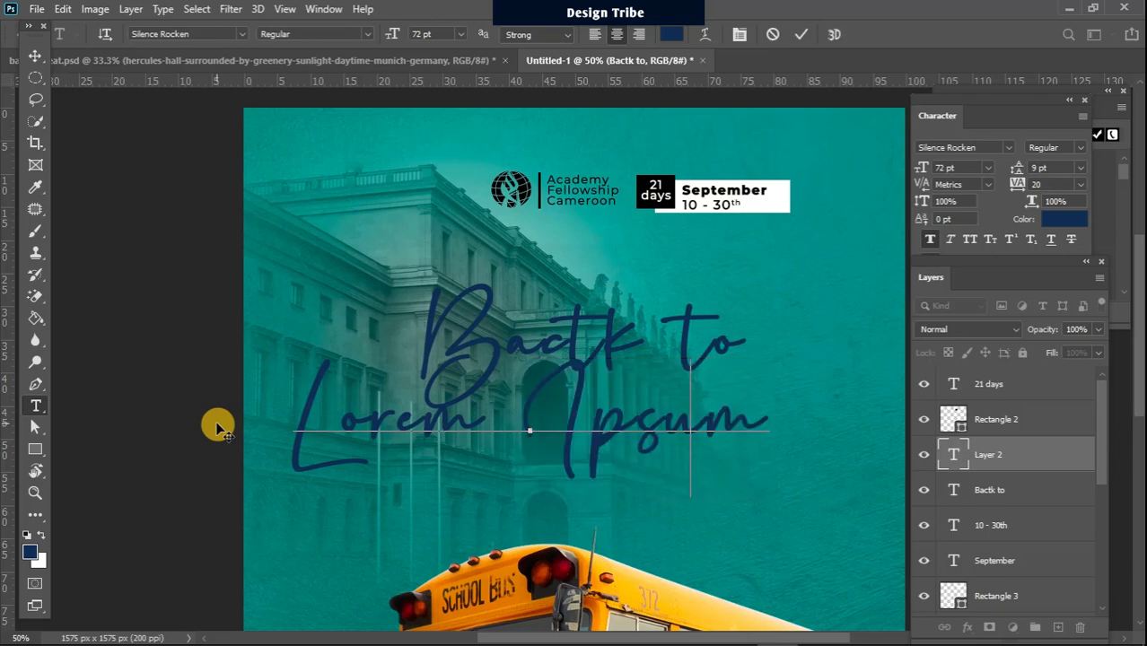
pyautogui.write('SCHOO')
pyautogui.press('BackSpace')
pyautogui.press('BackSpace')
pyautogui.press('BackSpace')
pyautogui.press('BackSpace')
pyautogui.press('BackSpace')
pyautogui.press('BackSpace')
pyautogui.press('BackSpace')
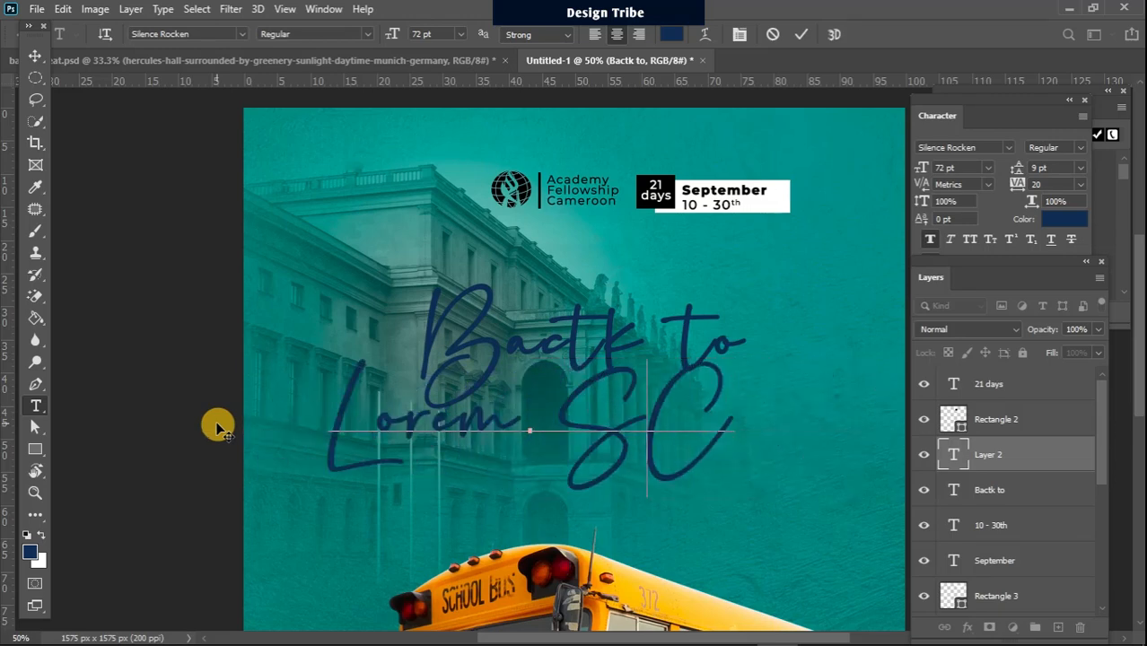
pyautogui.hotkey('ctrl', 'a')
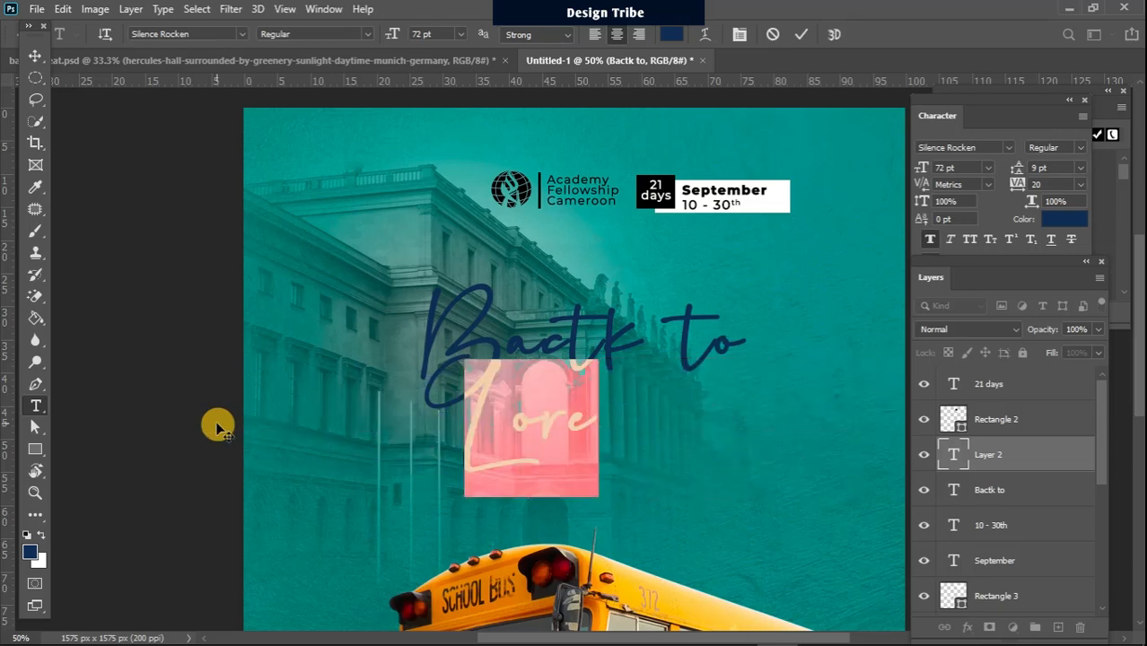
pyautogui.write('S')
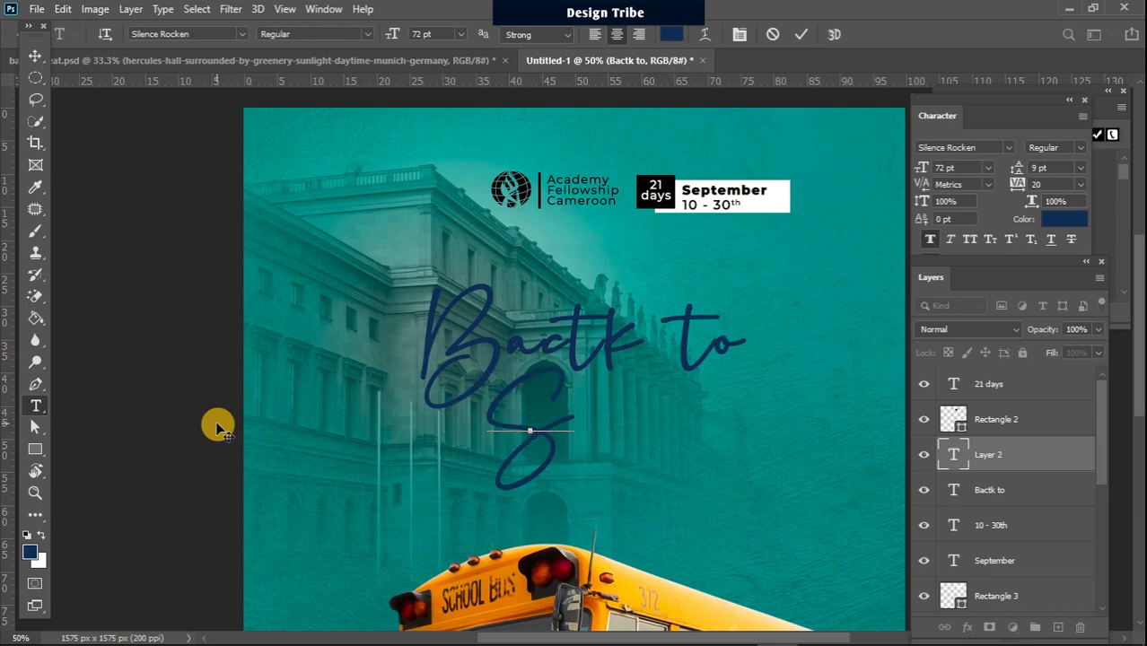
pyautogui.write('chool')
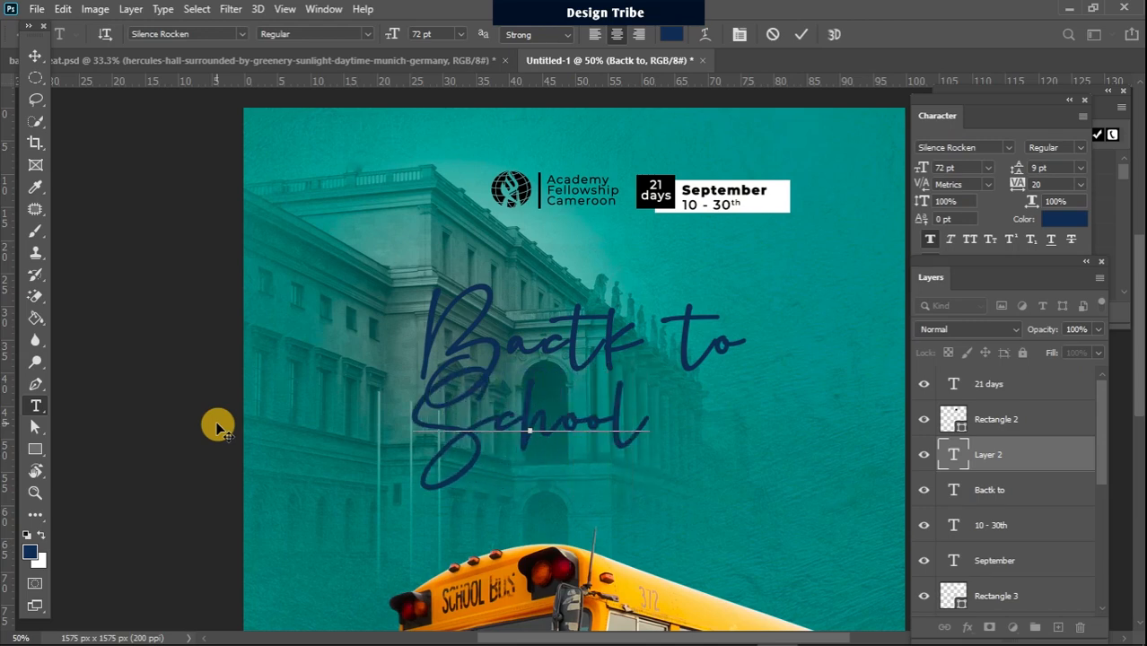
# Set the "School" text in Atma Regular and move it right, tucked under the end of "Bactk to".
pyautogui.hotkey('ctrl', 'a')
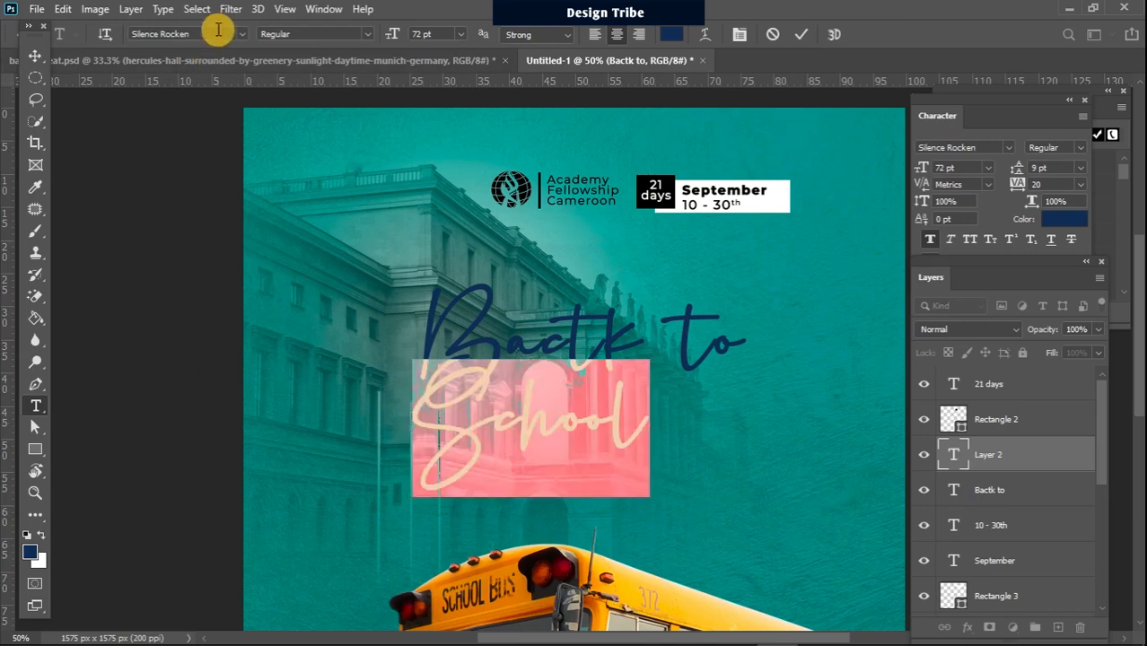
pyautogui.click(214, 33)
pyautogui.press('Return')
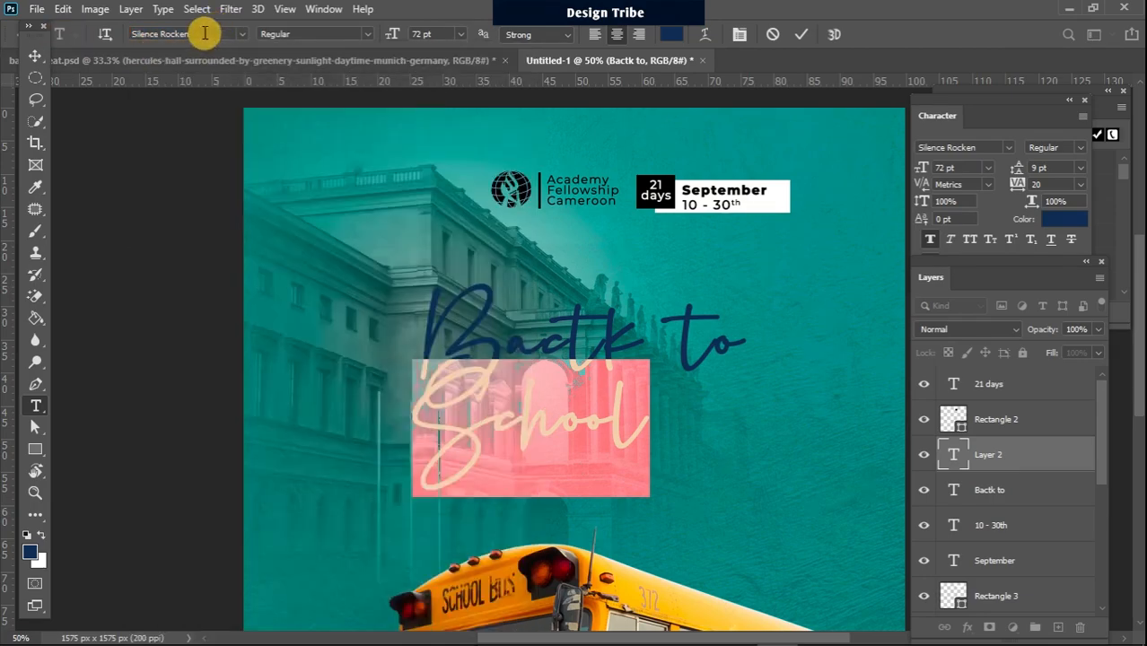
pyautogui.click(204, 33)
pyautogui.write('atm')
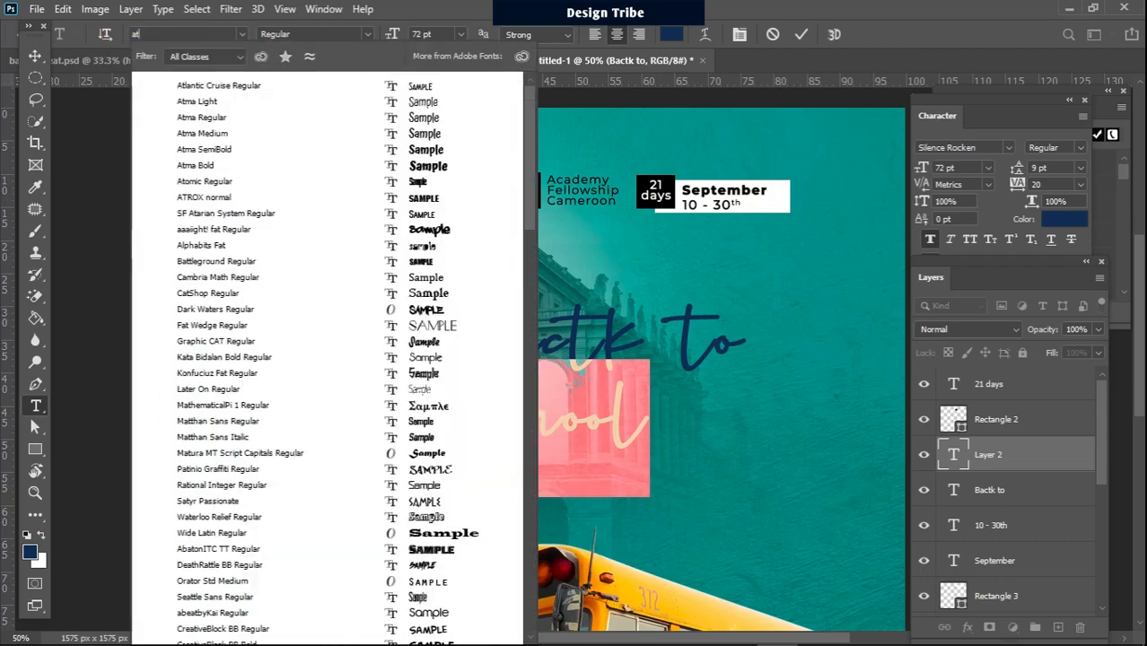
pyautogui.click(182, 115)
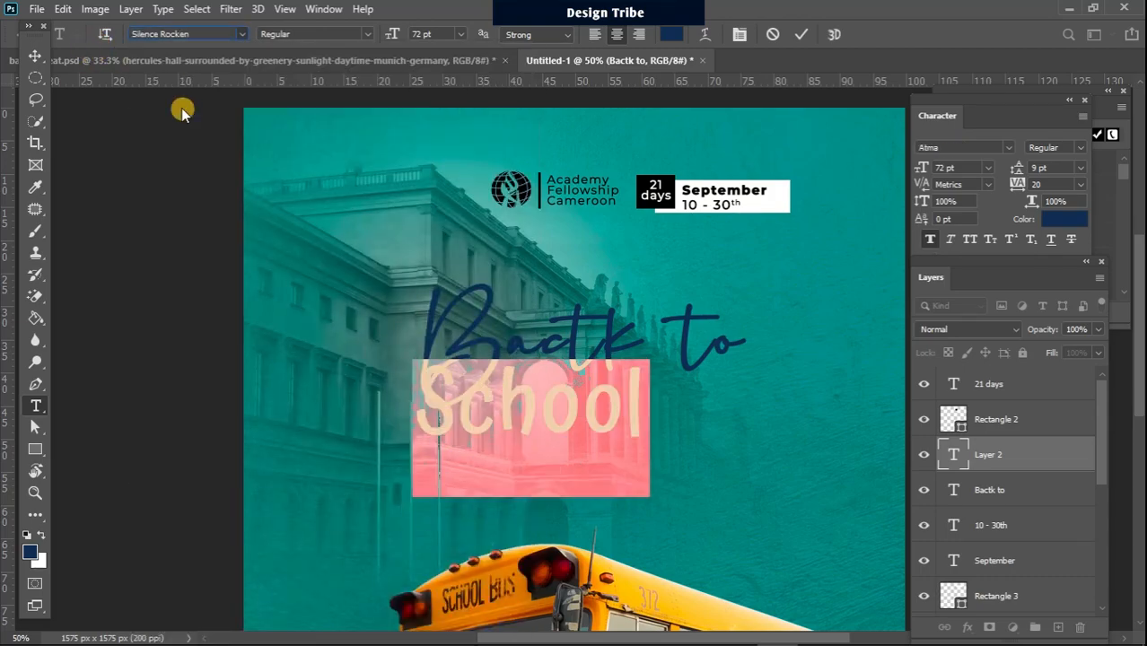
pyautogui.click(34, 56)
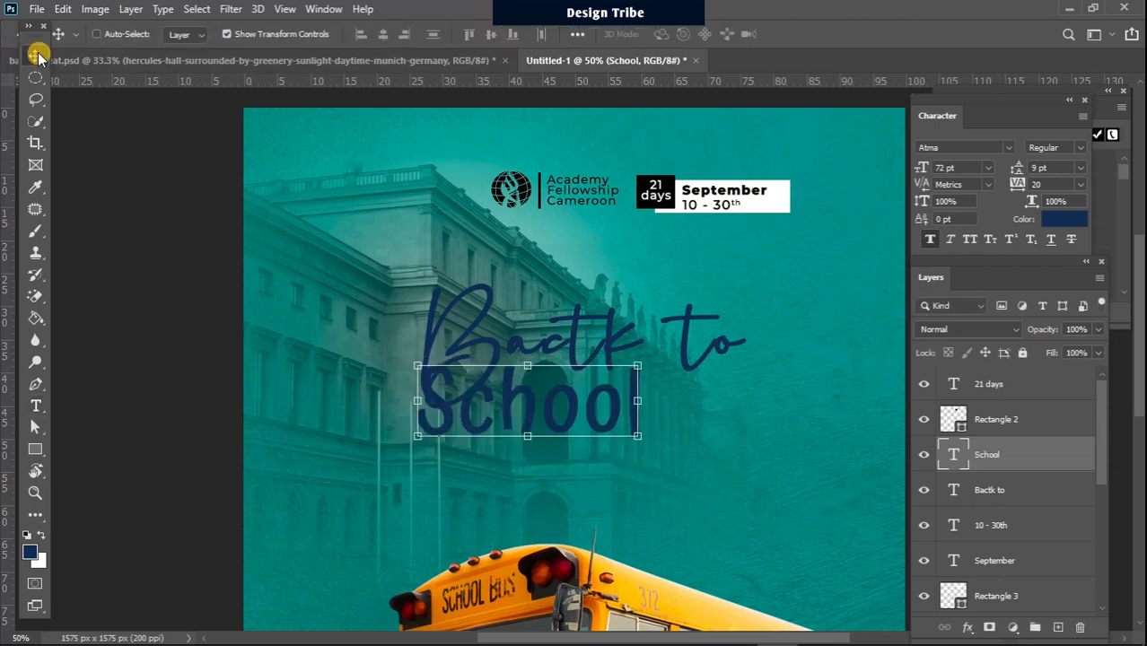
pyautogui.moveTo(554, 400); pyautogui.dragTo(645, 400)
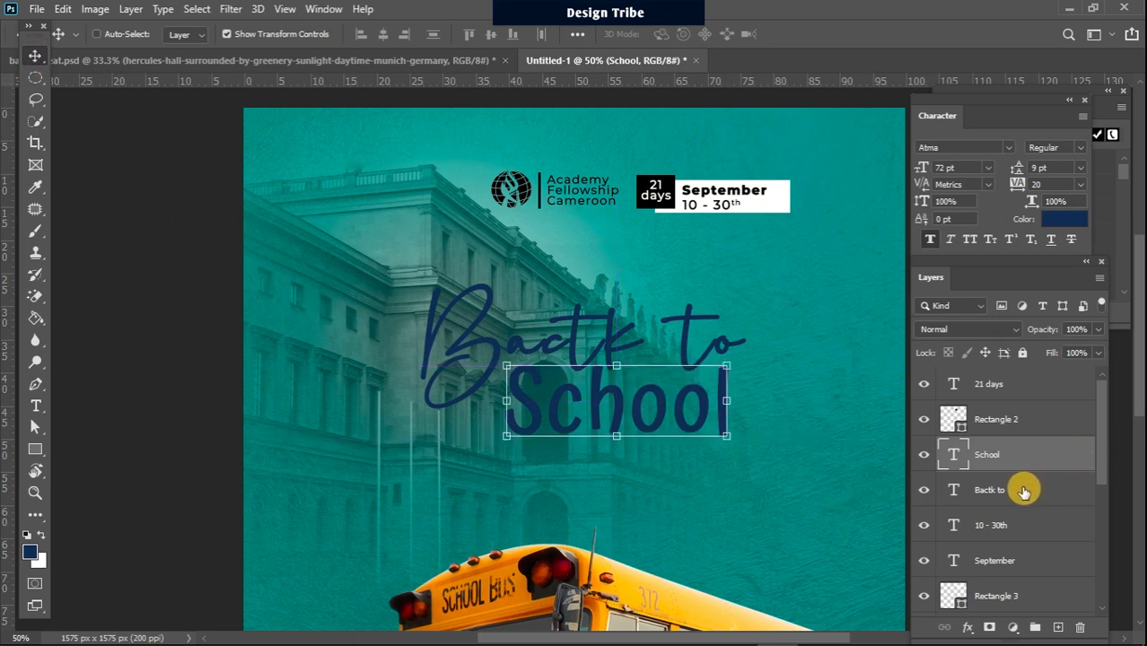
# Create a "Retreat" line from a duplicate of the "Bactk to" text, placed below and to the left of "School".
pyautogui.click(1020, 489)
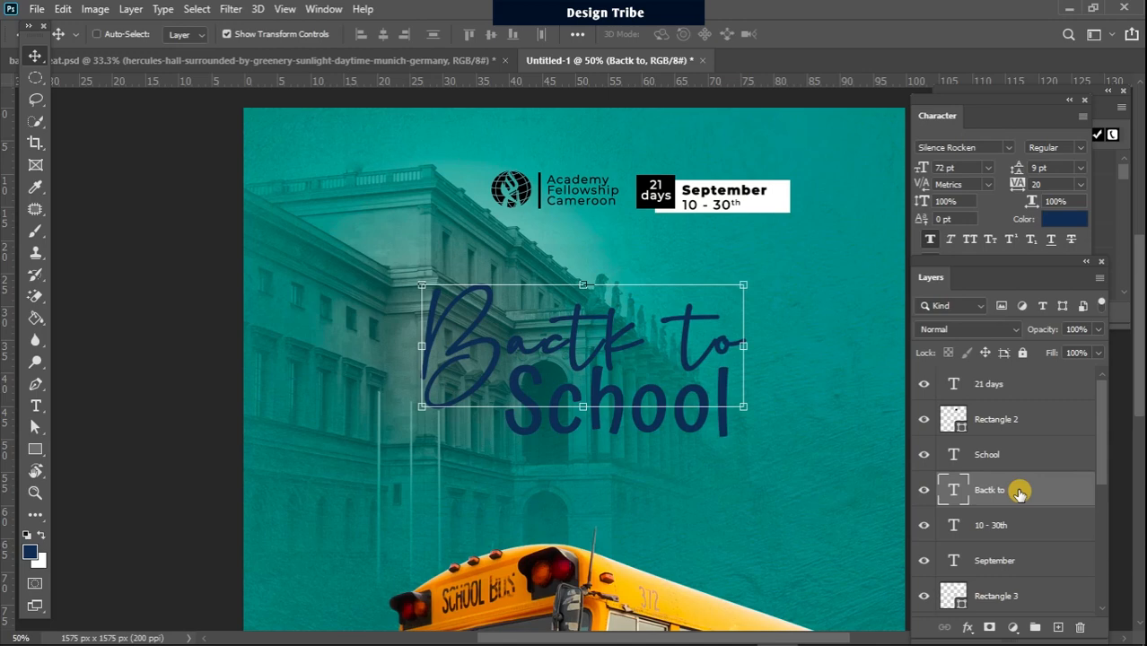
pyautogui.hotkey('ctrl', 'j')
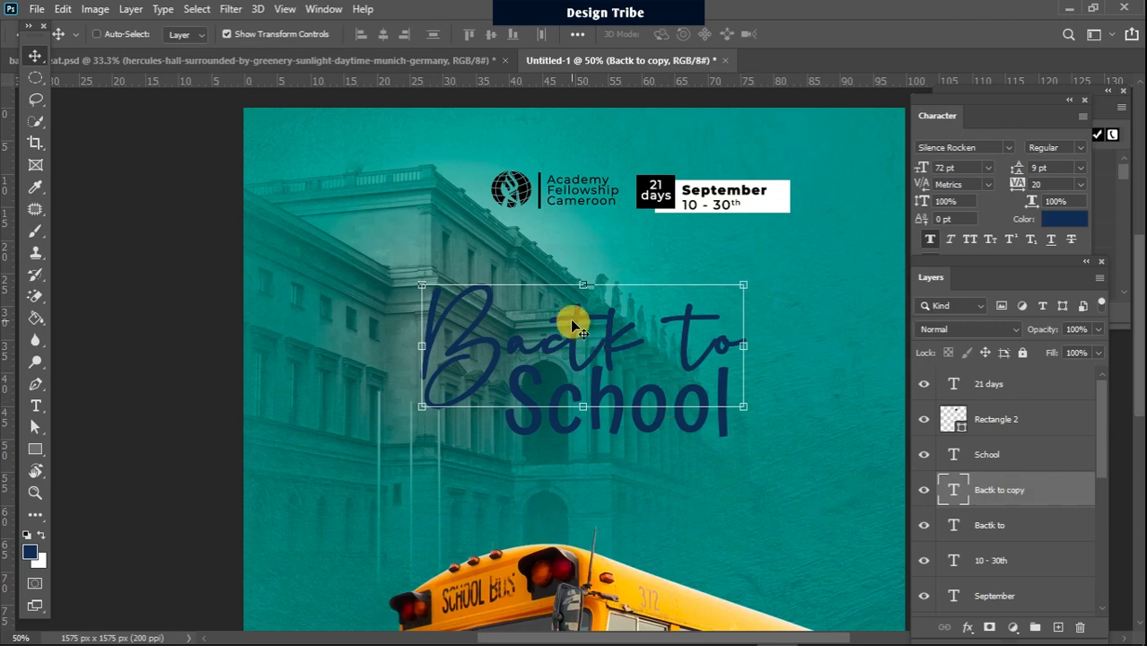
pyautogui.moveTo(570, 323); pyautogui.dragTo(562, 449)
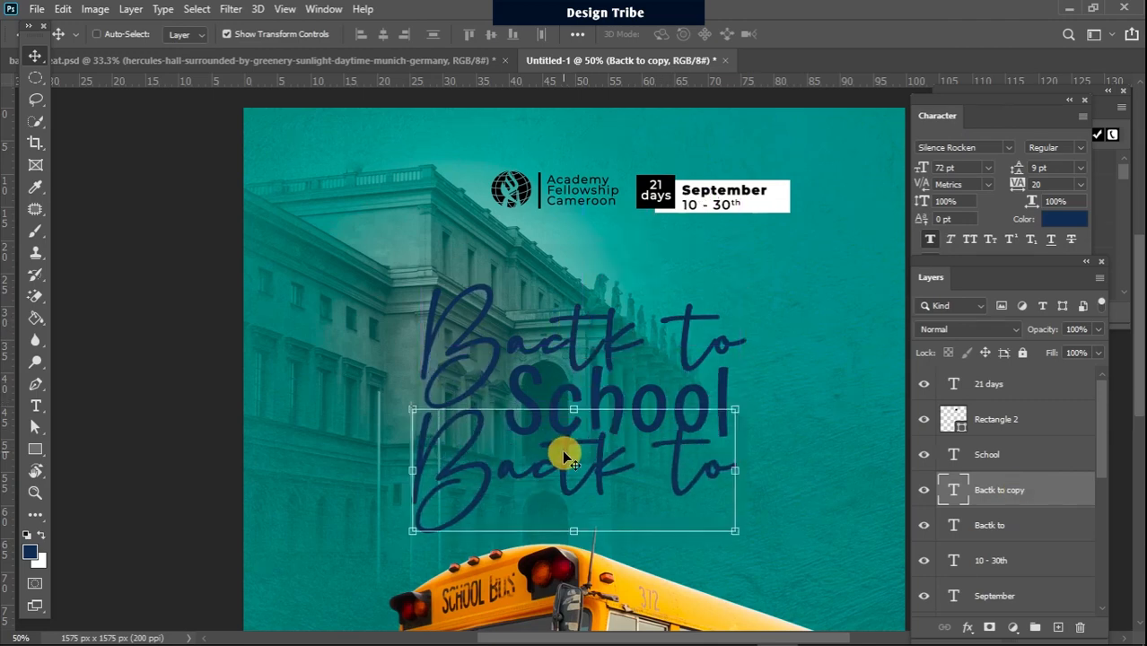
pyautogui.doubleClick(561, 450)
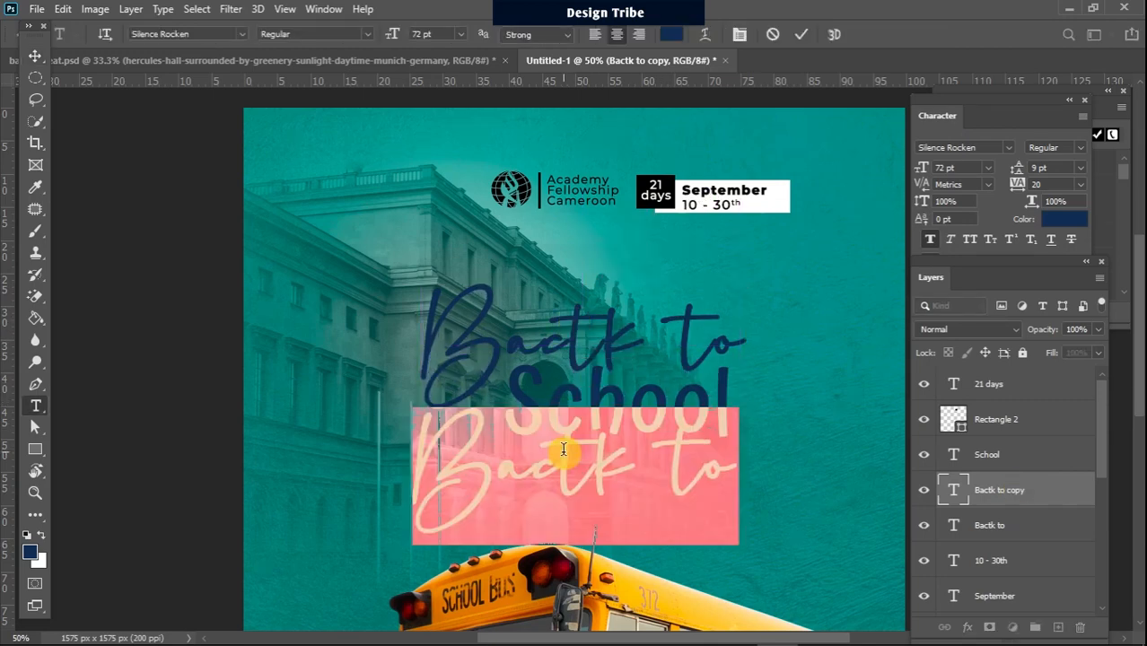
pyautogui.write('Re')
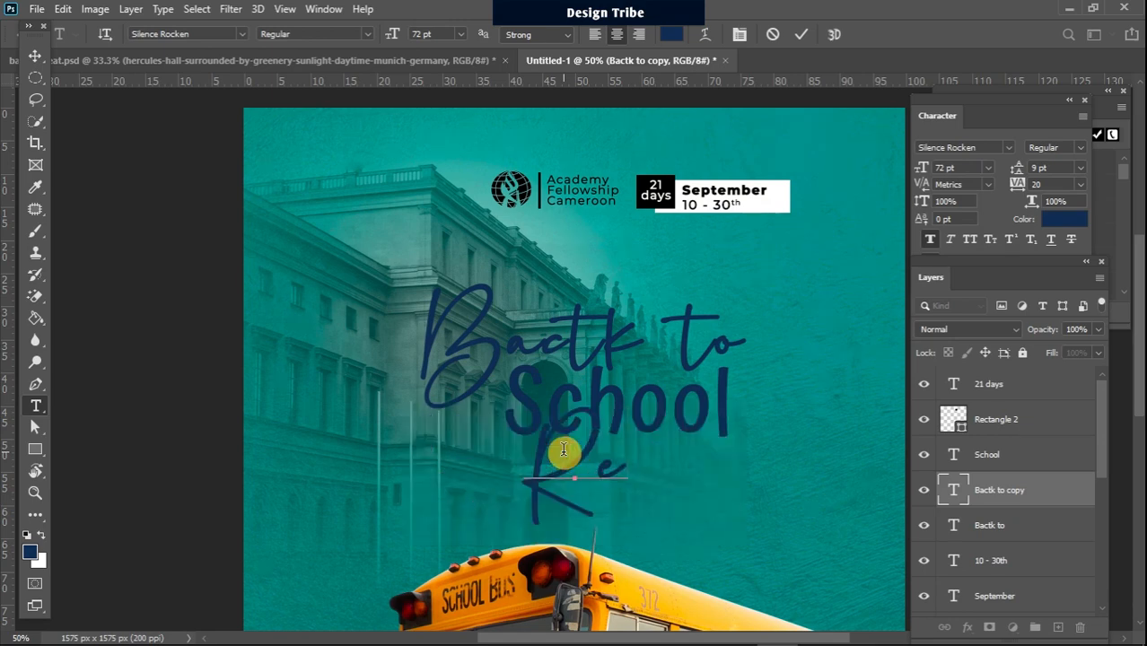
pyautogui.write('t')
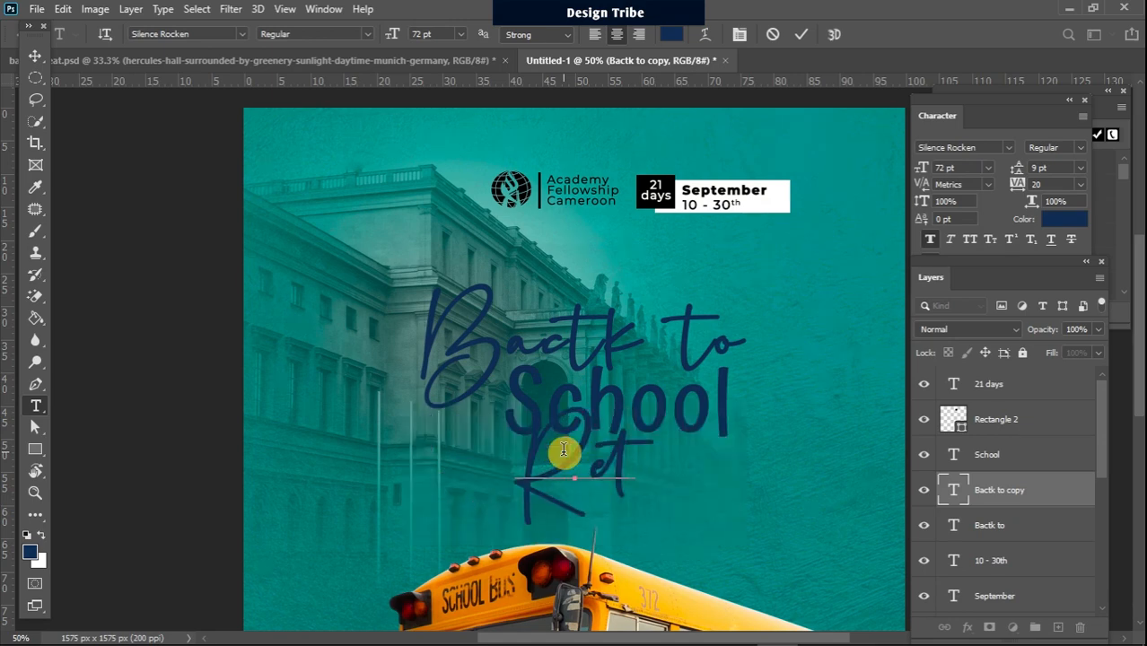
pyautogui.write('rea')
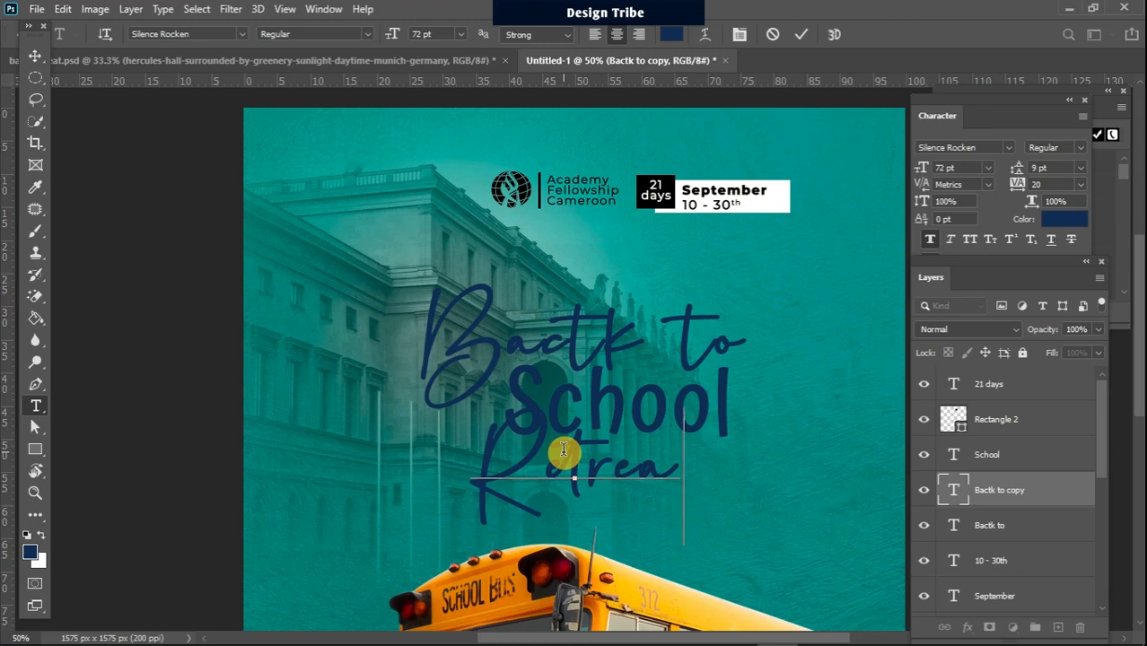
pyautogui.write('t')
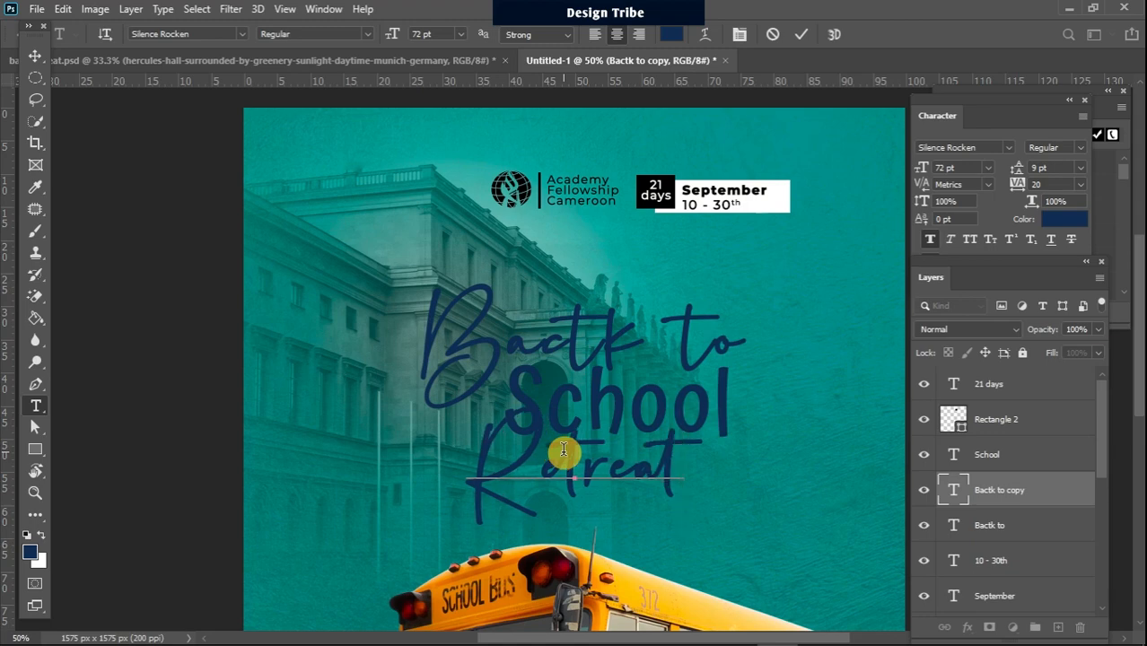
pyautogui.click(36, 57)
pyautogui.moveTo(530, 446); pyautogui.dragTo(467, 453)
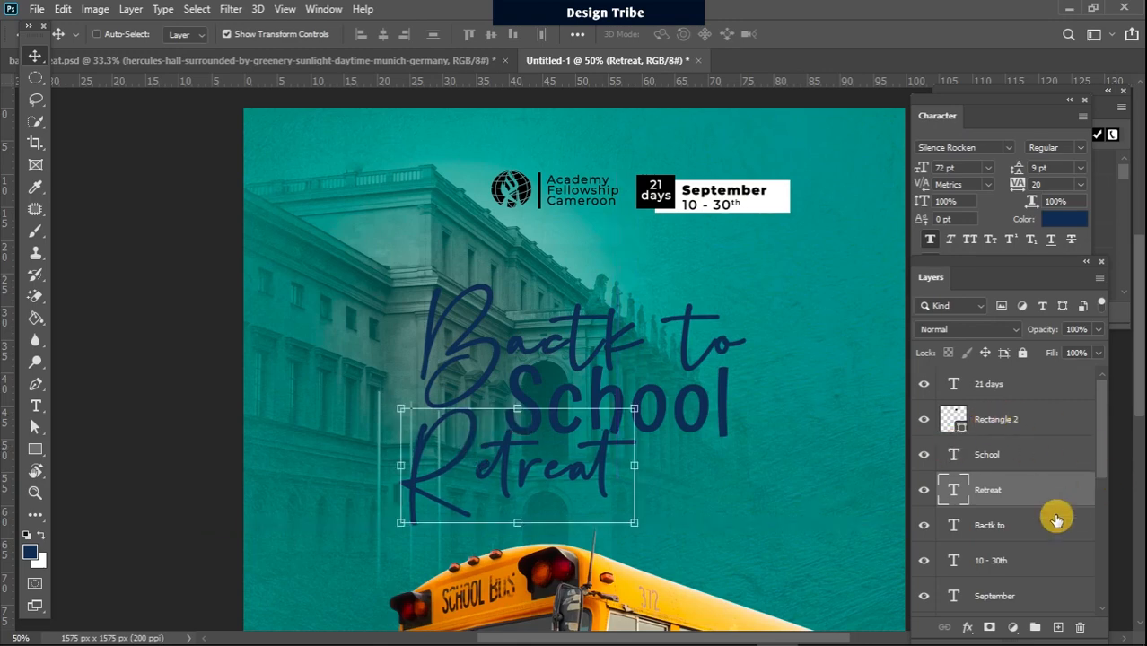
# Correct the misspelled "Bactk to" to "Back to" and shift it slightly left and up.
pyautogui.click(953, 526)
pyautogui.doubleClick(953, 526)
pyautogui.click(583, 335)
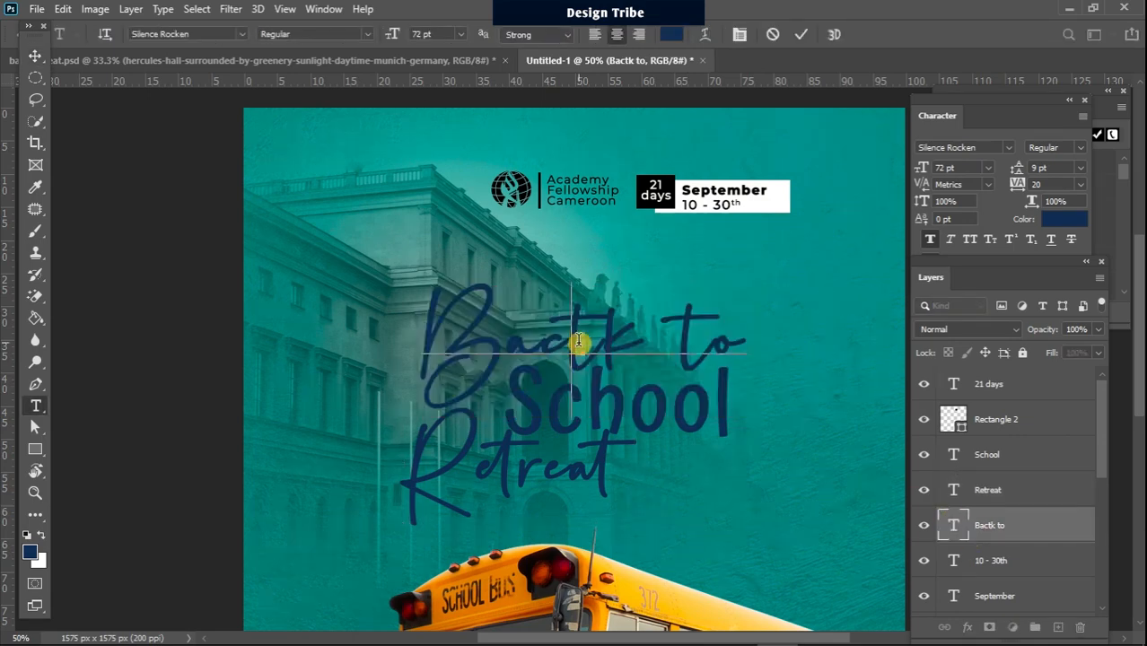
pyautogui.press('BackSpace')
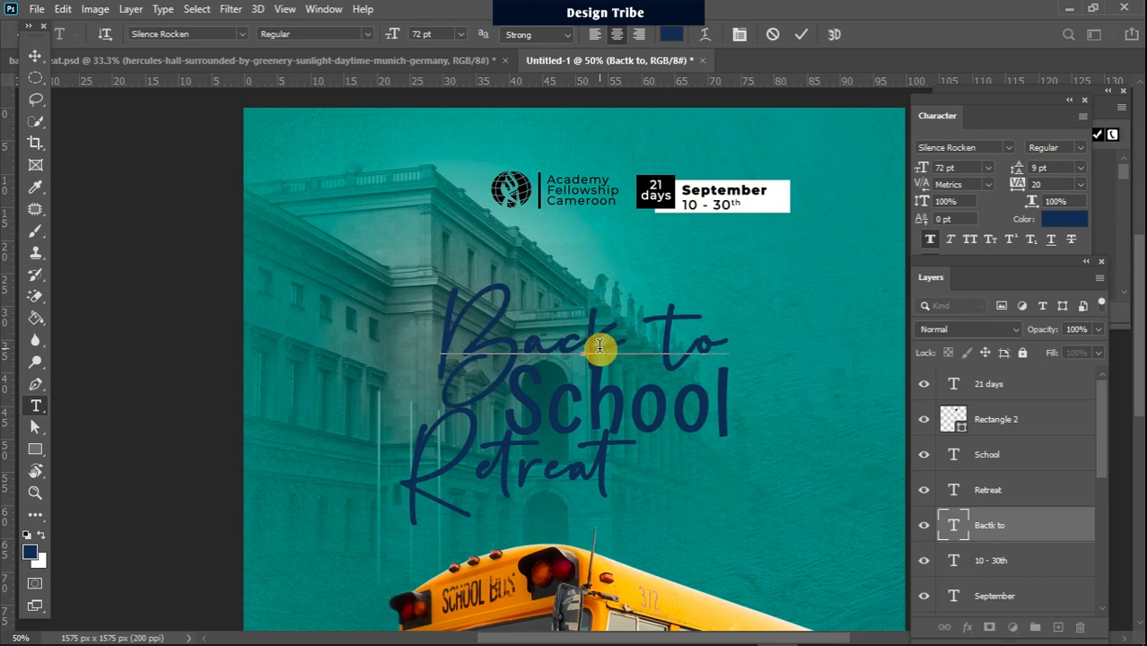
pyautogui.click(35, 57)
pyautogui.moveTo(473, 305)
pyautogui.mouseDown()
pyautogui.moveTo(500, 308)
pyautogui.moveTo(480, 305)
pyautogui.mouseUp()
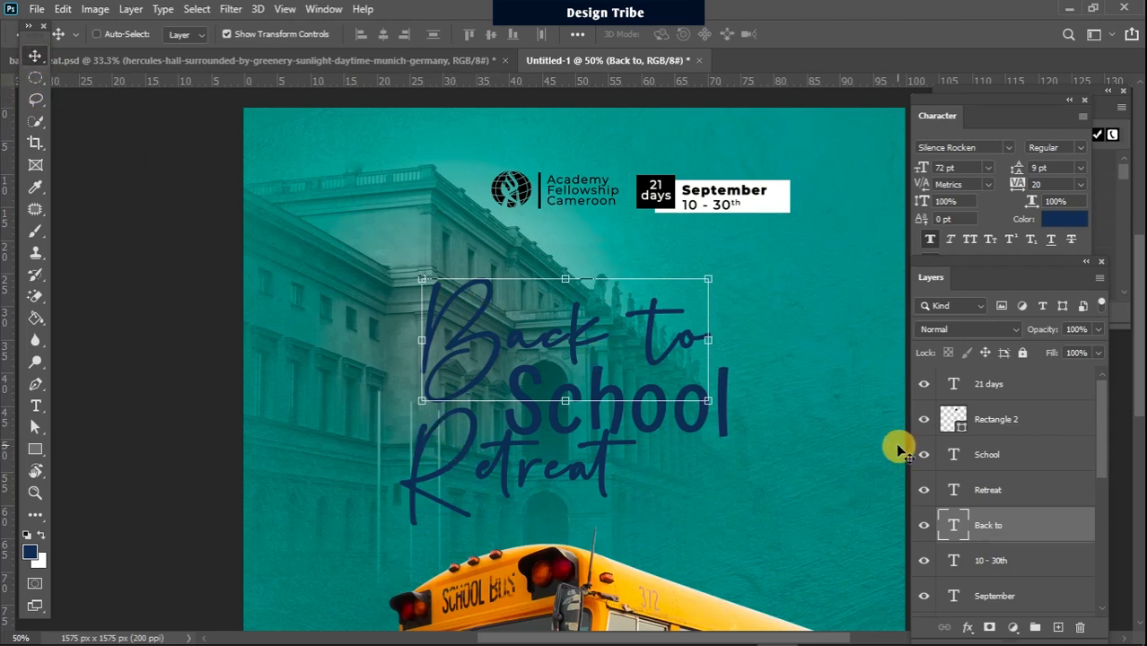
# Shift the "Retreat" text slightly right and down, and nudge "School" slightly left and up to tighten the title.
pyautogui.click(1041, 491)
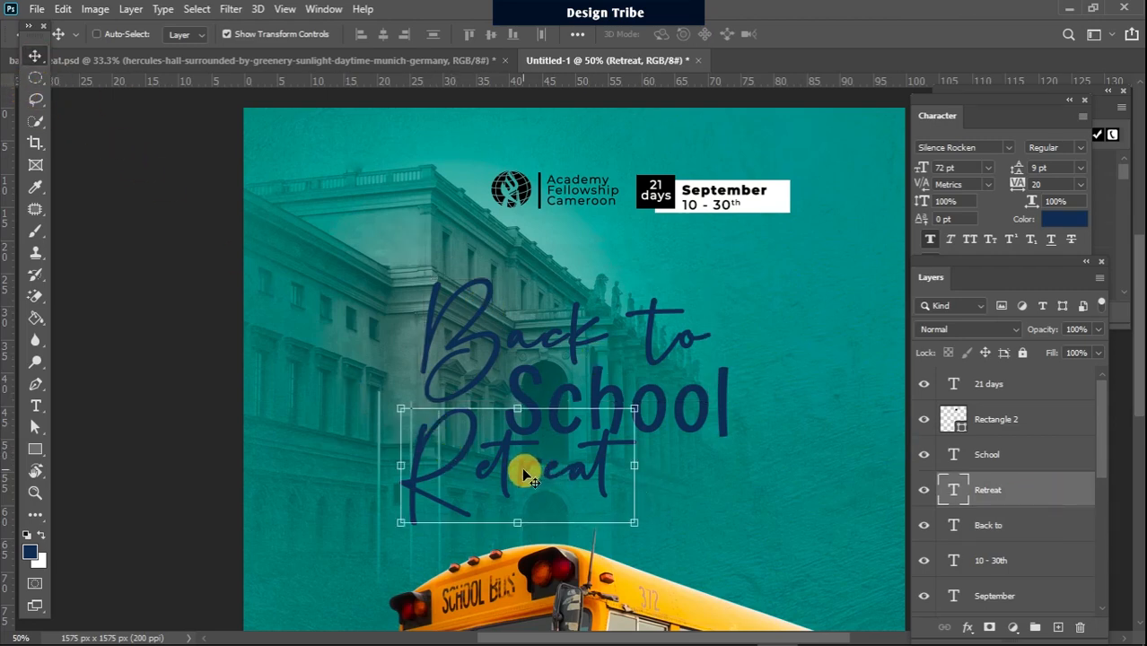
pyautogui.moveTo(525, 474); pyautogui.dragTo(532, 476)
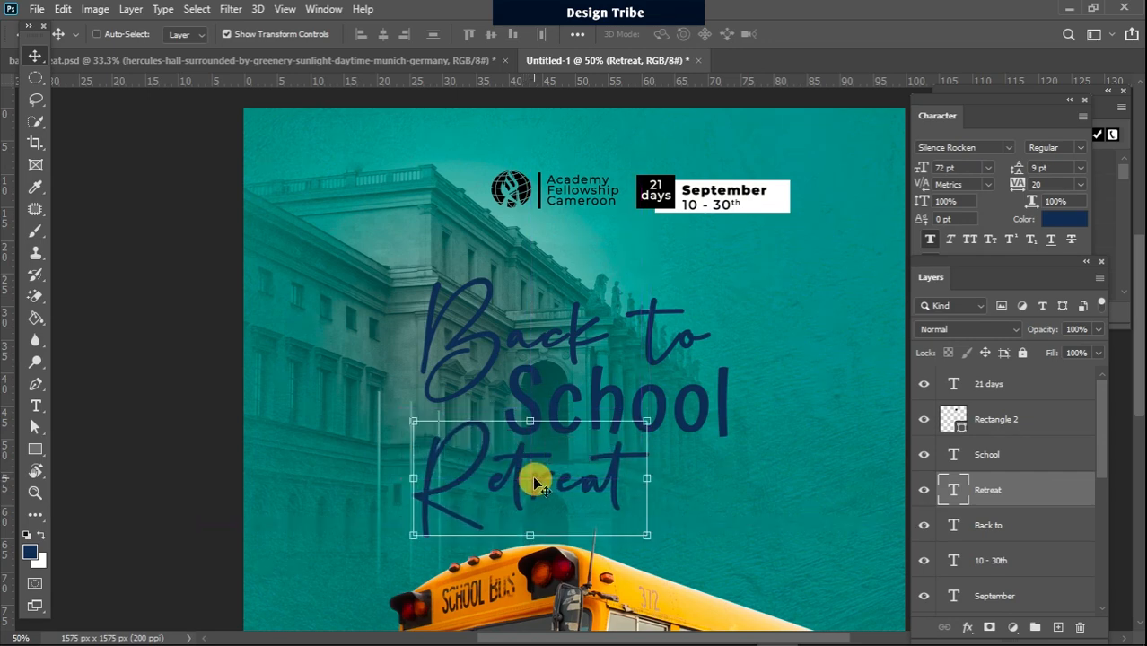
pyautogui.click(1020, 454)
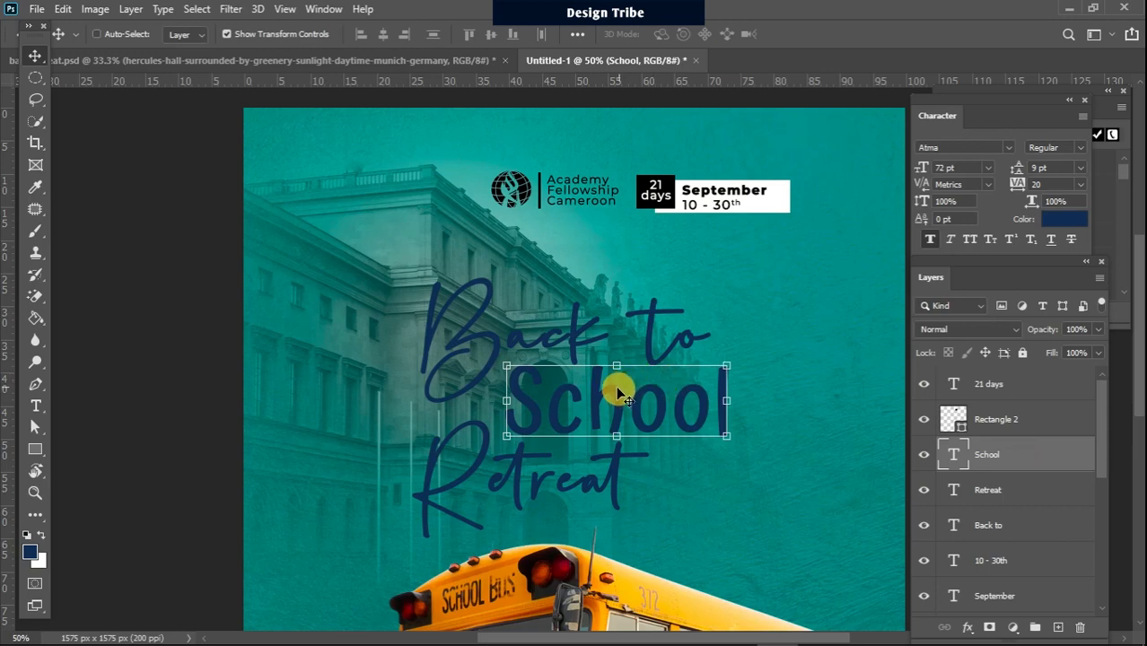
pyautogui.moveTo(603, 380); pyautogui.dragTo(587, 391)
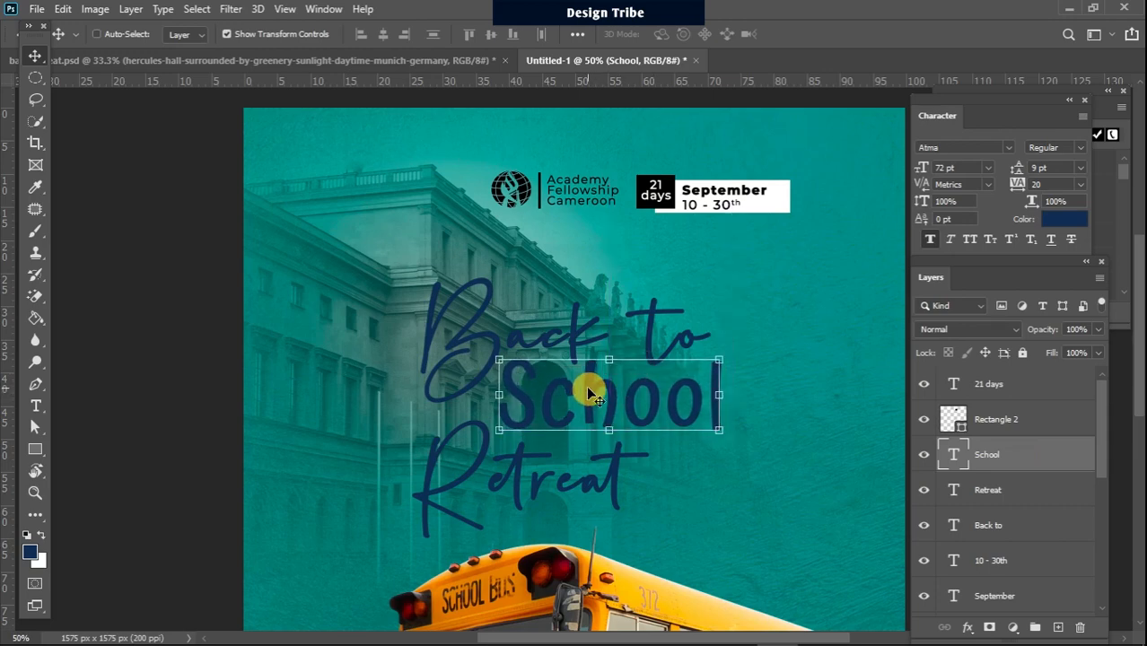
pyautogui.click(1016, 497)
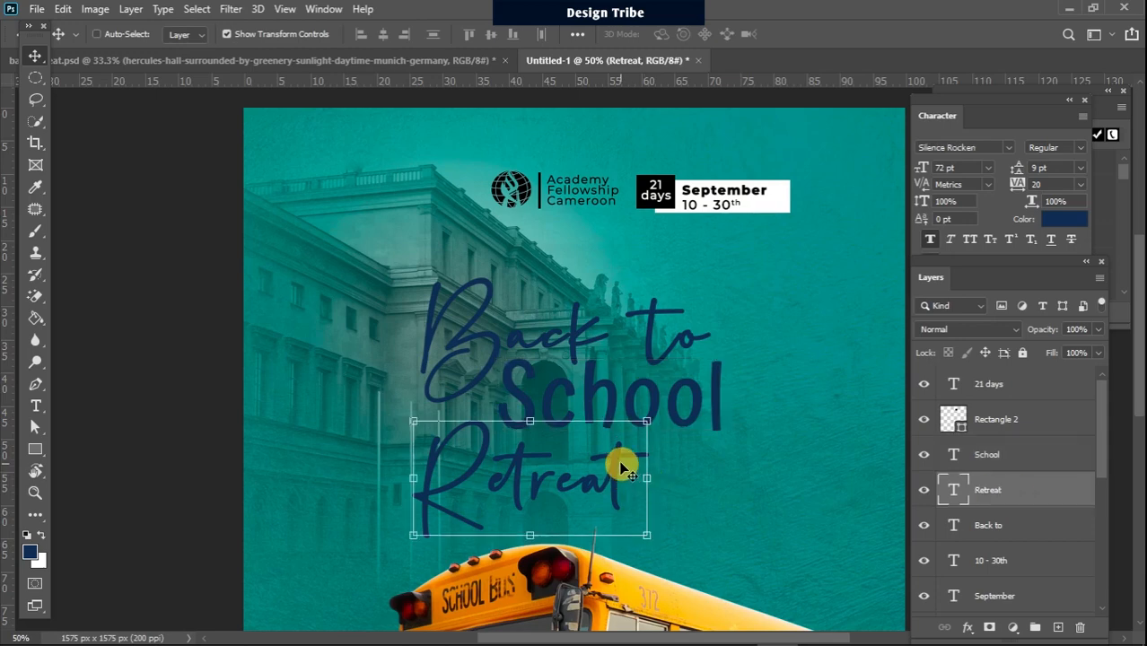
pyautogui.moveTo(617, 463); pyautogui.dragTo(617, 459)
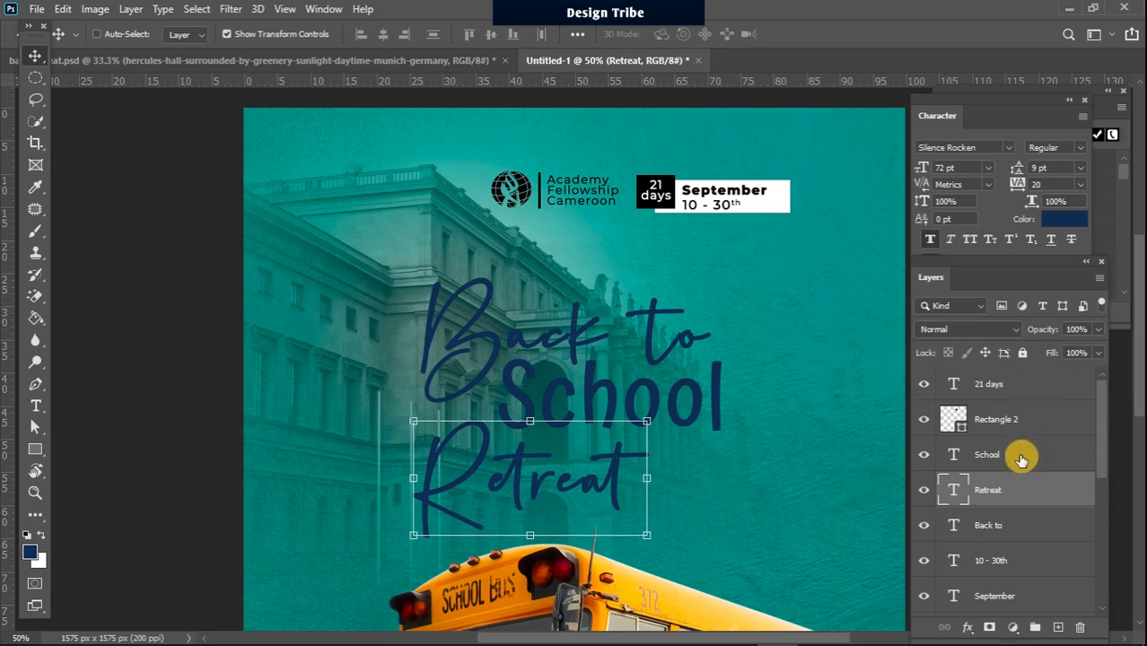
# Group the School, Retreat and Back to layers, converted to a single smart object, and shift the title slightly right and up.
pyautogui.keyDown('shift'); pyautogui.click(1010, 530); pyautogui.keyUp('shift')
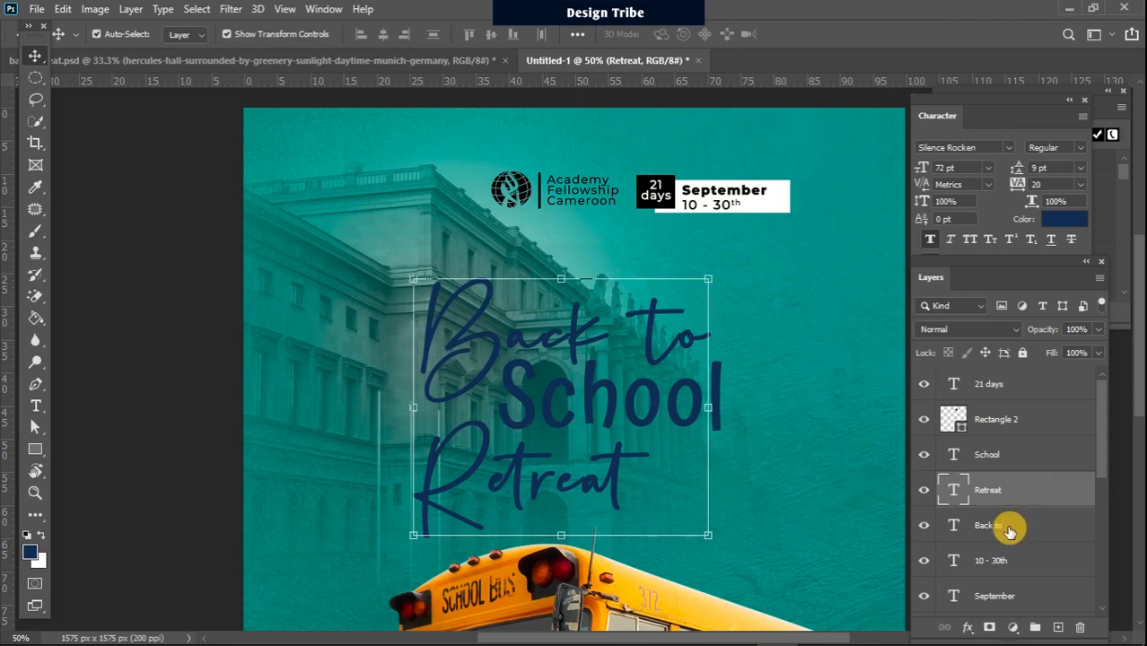
pyautogui.keyDown('shift'); pyautogui.click(1000, 461); pyautogui.keyUp('shift')
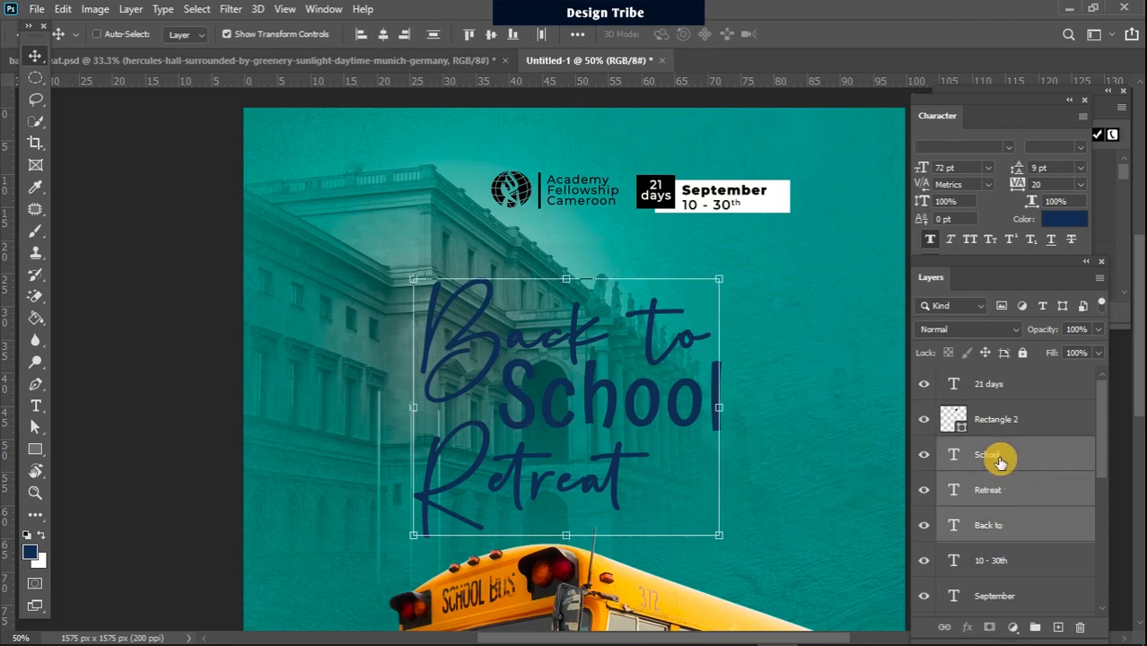
pyautogui.click(1034, 627)
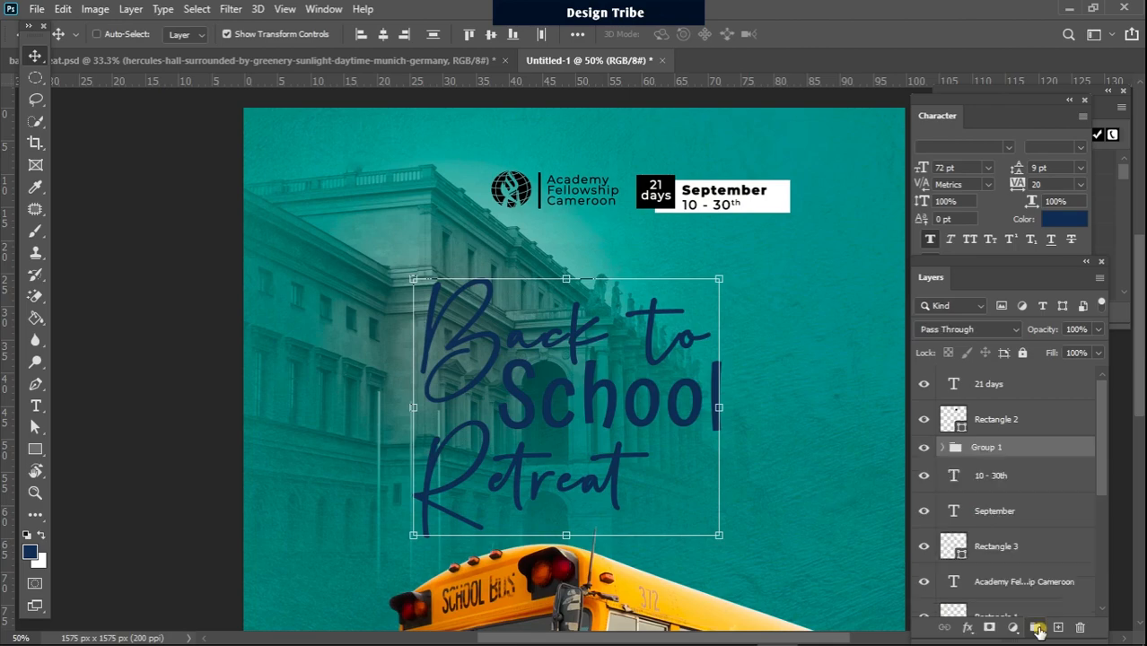
pyautogui.rightClick(1037, 451)
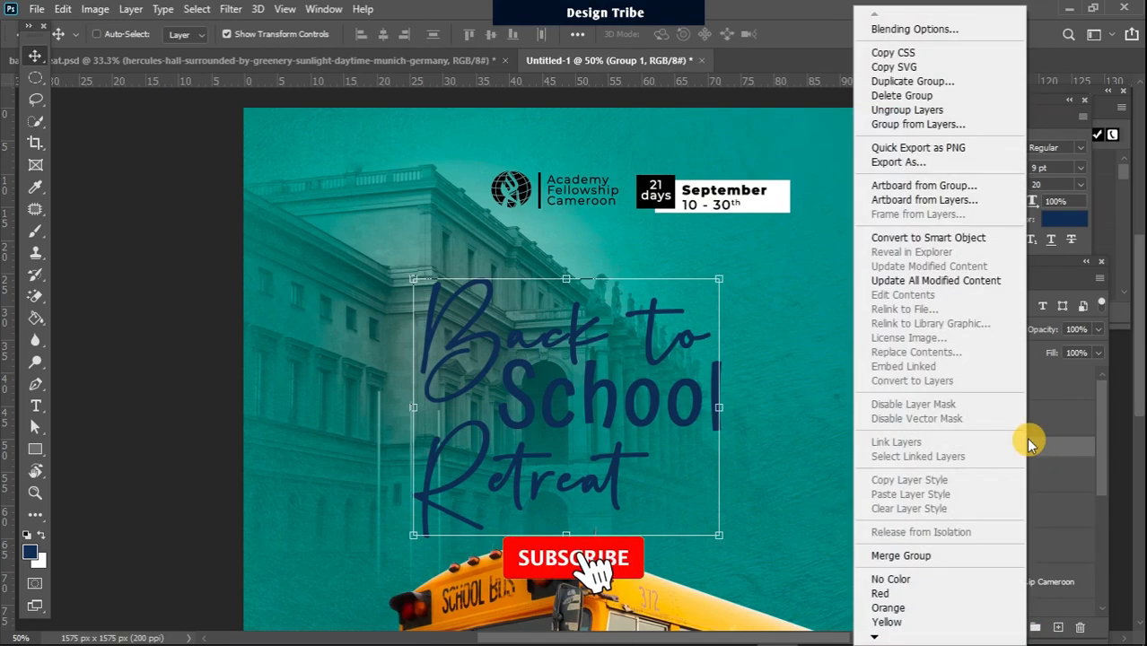
pyautogui.click(932, 242)
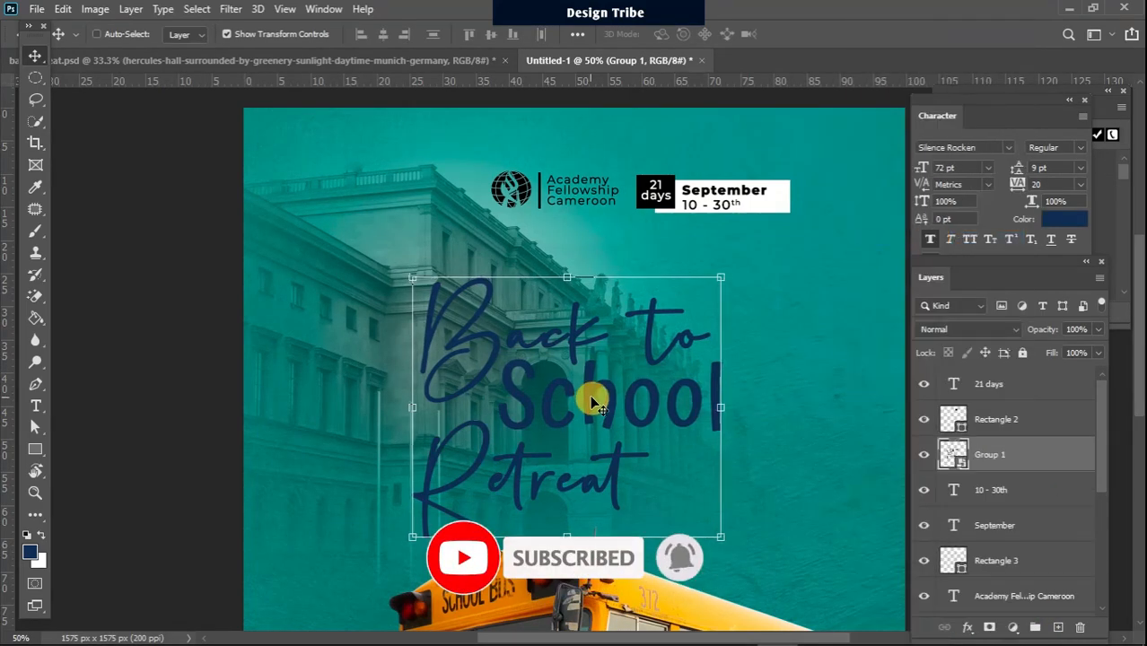
pyautogui.moveTo(589, 395); pyautogui.dragTo(620, 375)
# Enlarge the school bus to about 54.18% and move it down, centred horizontally on the flyer's bottom edge.
pyautogui.hotkey('ctrl', '-')
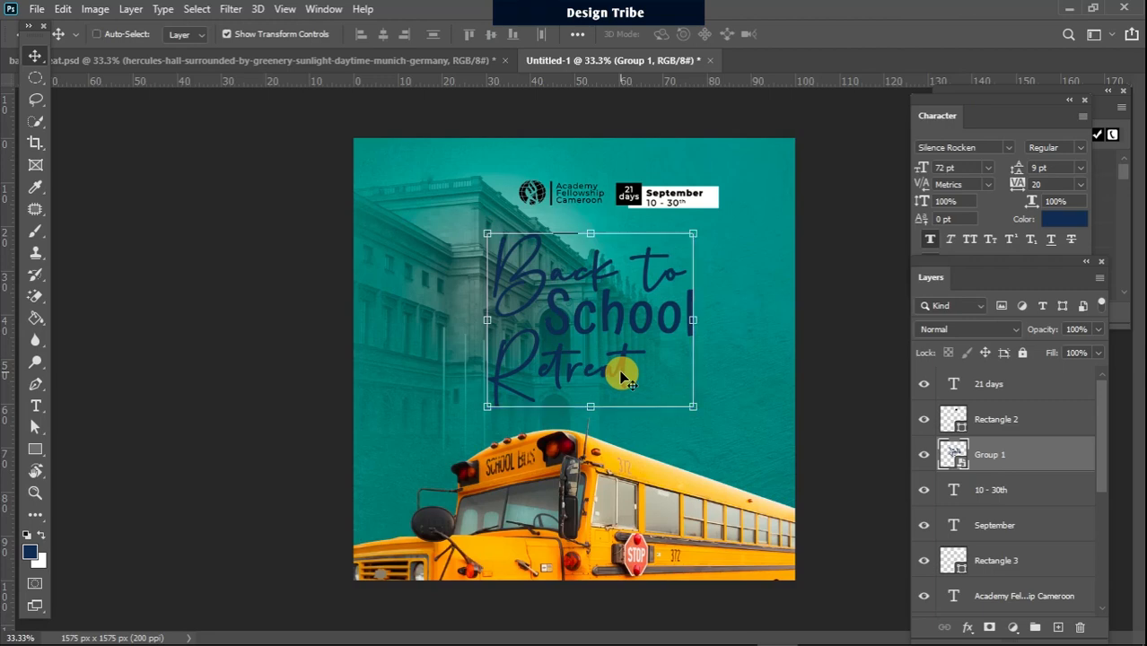
pyautogui.moveTo(1102, 419); pyautogui.dragTo(1105, 481)
pyautogui.click(1030, 545)
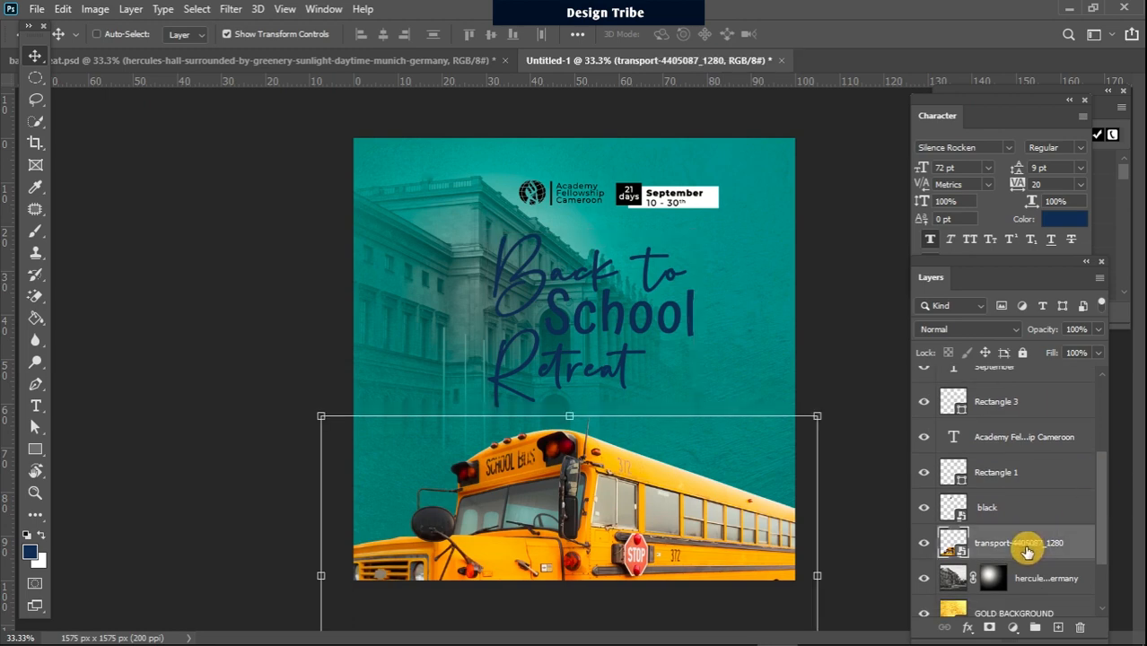
pyautogui.moveTo(322, 415)
pyautogui.mouseDown()
pyautogui.moveTo(345, 428)
pyautogui.moveTo(330, 415)
pyautogui.mouseUp()
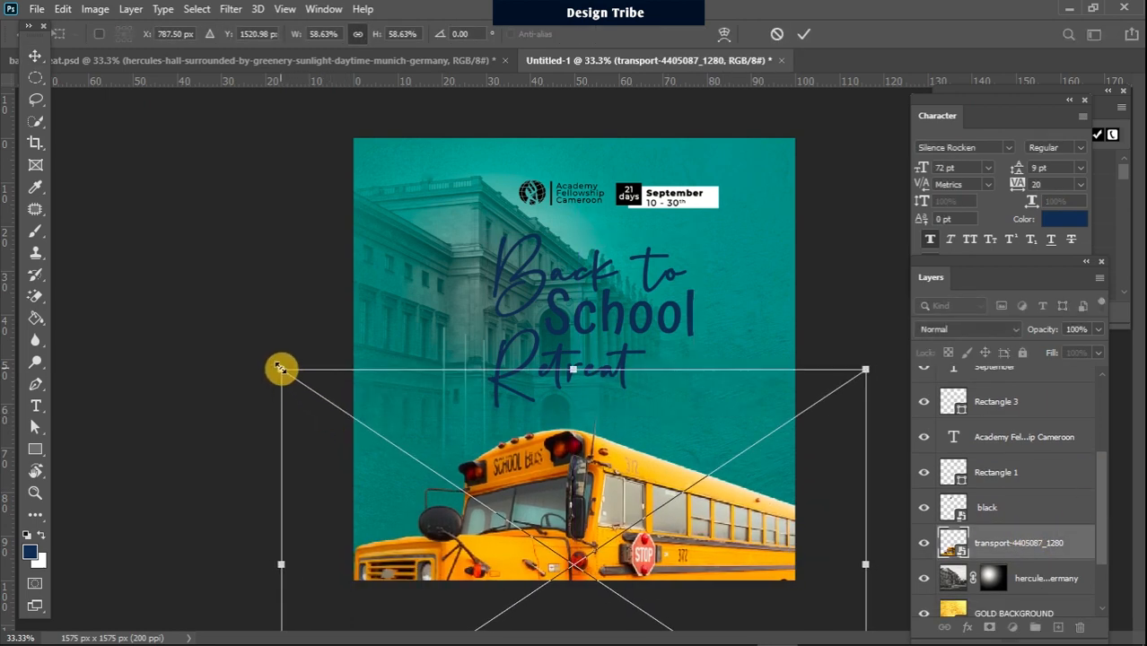
pyautogui.moveTo(280, 368); pyautogui.dragTo(335, 405)
pyautogui.moveTo(585, 495)
pyautogui.mouseDown()
pyautogui.moveTo(549, 490)
pyautogui.moveTo(575, 485)
pyautogui.mouseUp()
pyautogui.moveTo(314, 393); pyautogui.dragTo(307, 393)
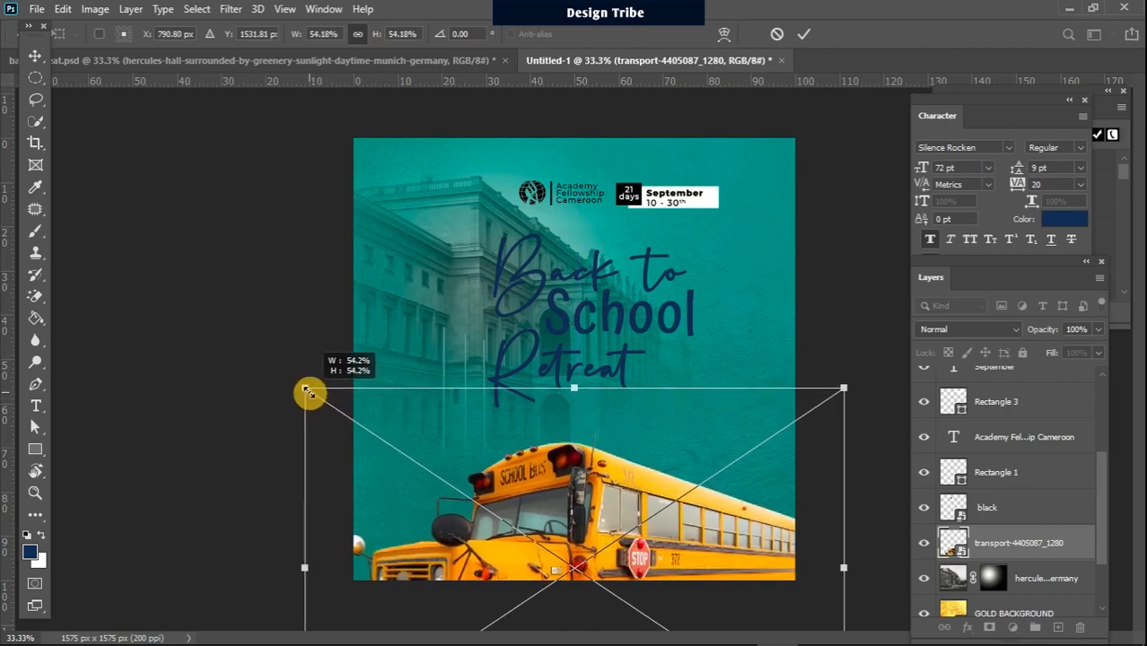
pyautogui.moveTo(533, 497); pyautogui.dragTo(540, 513)
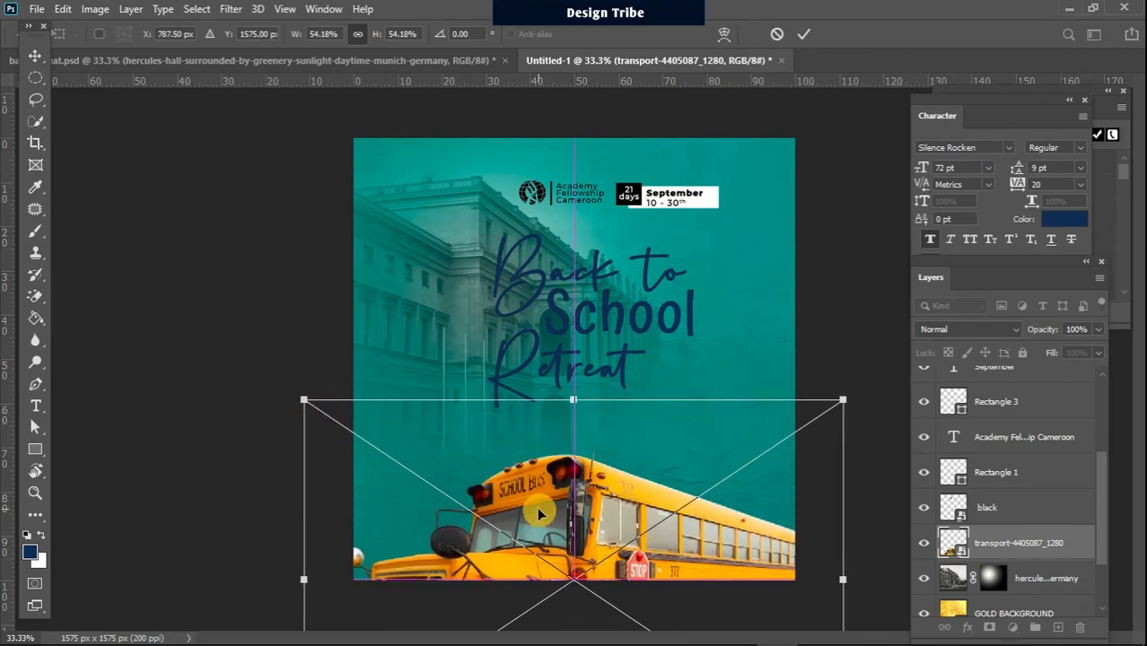
pyautogui.click(36, 79)
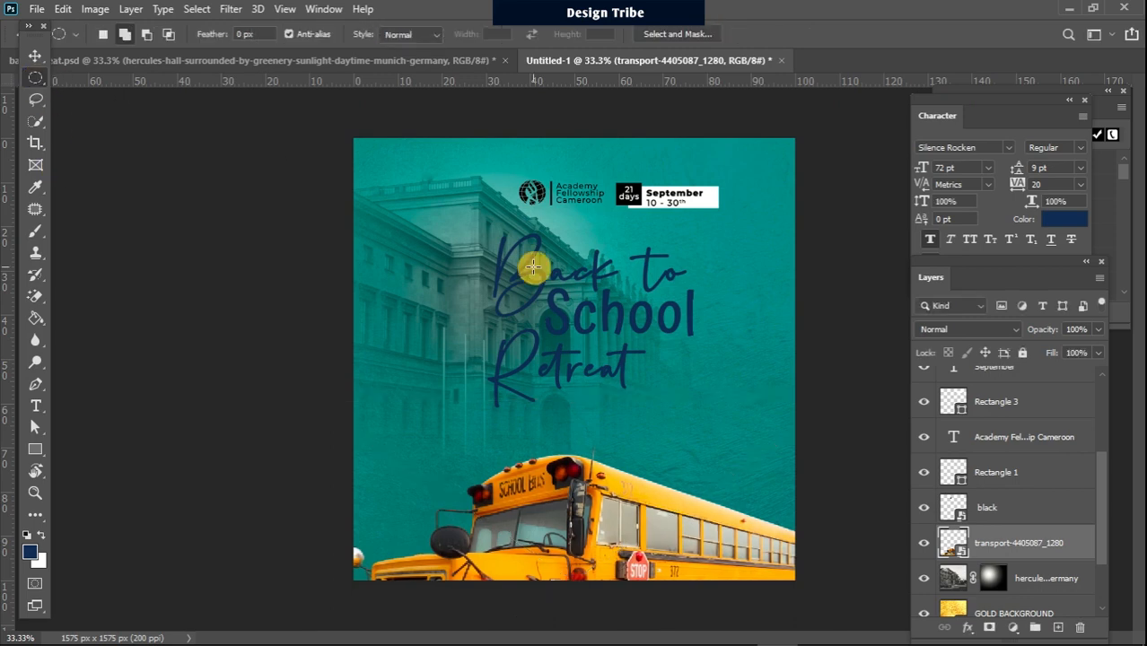
# Move the grouped "Back to School Retreat" title slightly left and down, between the header and the bus.
pyautogui.moveTo(1097, 476); pyautogui.dragTo(1095, 390)
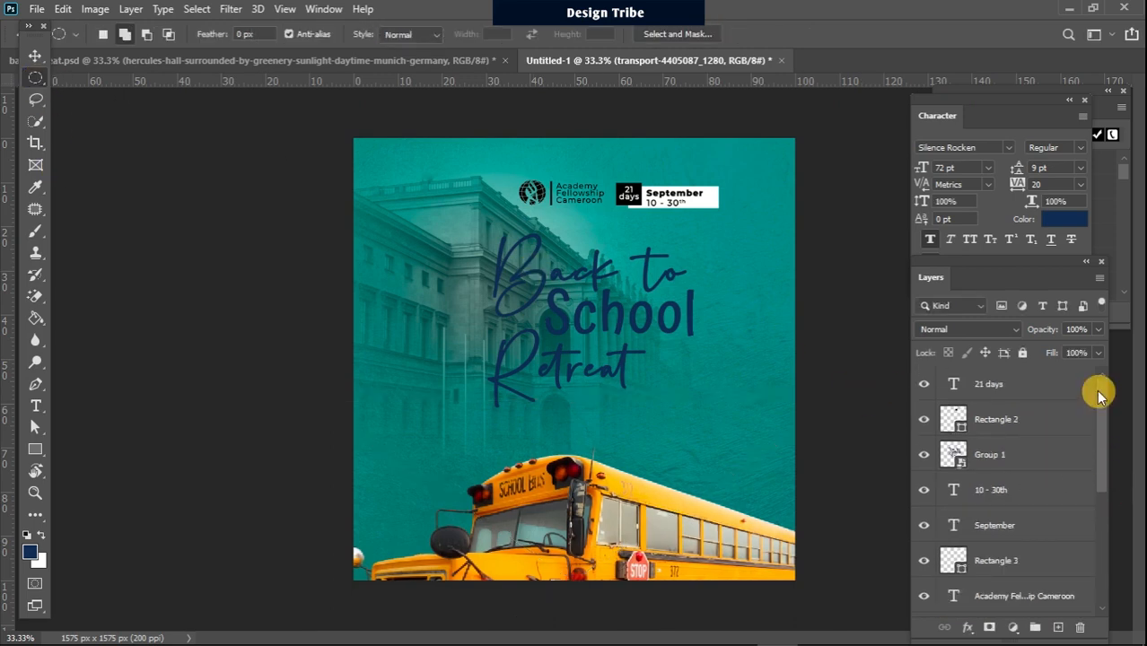
pyautogui.click(997, 457)
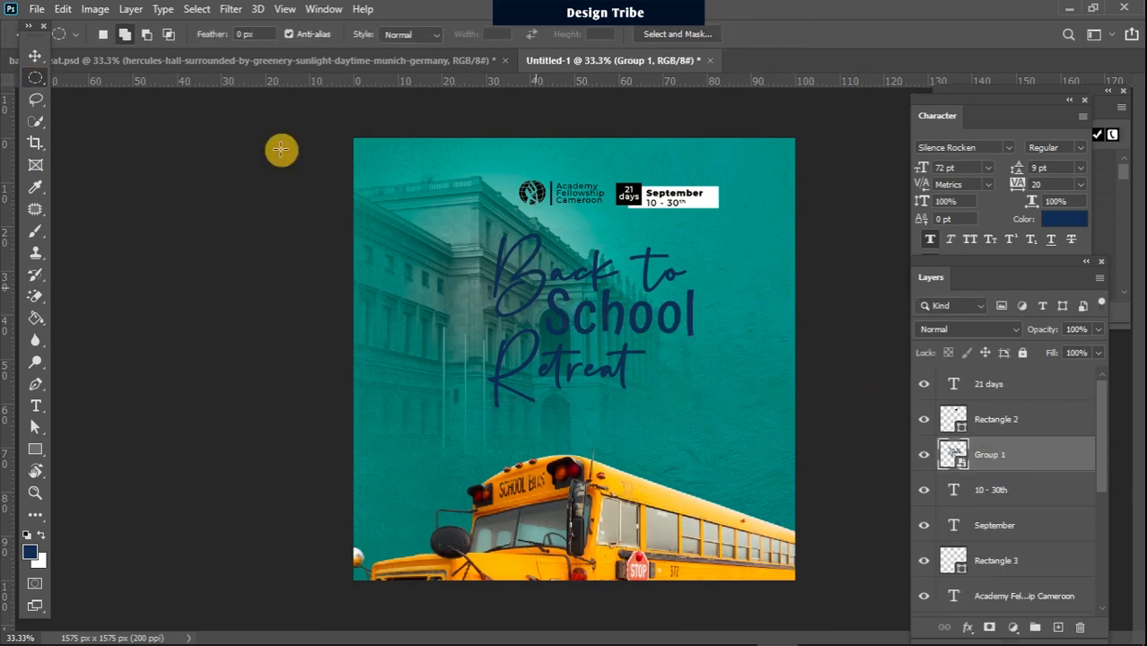
pyautogui.click(35, 56)
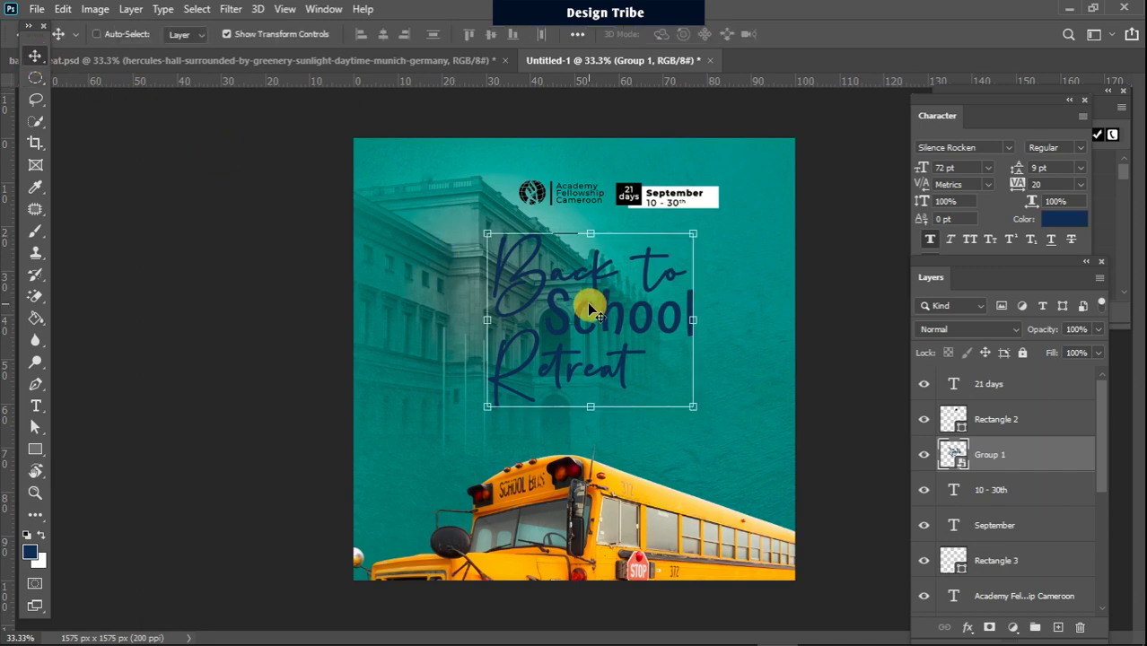
pyautogui.moveTo(587, 301); pyautogui.dragTo(580, 326)
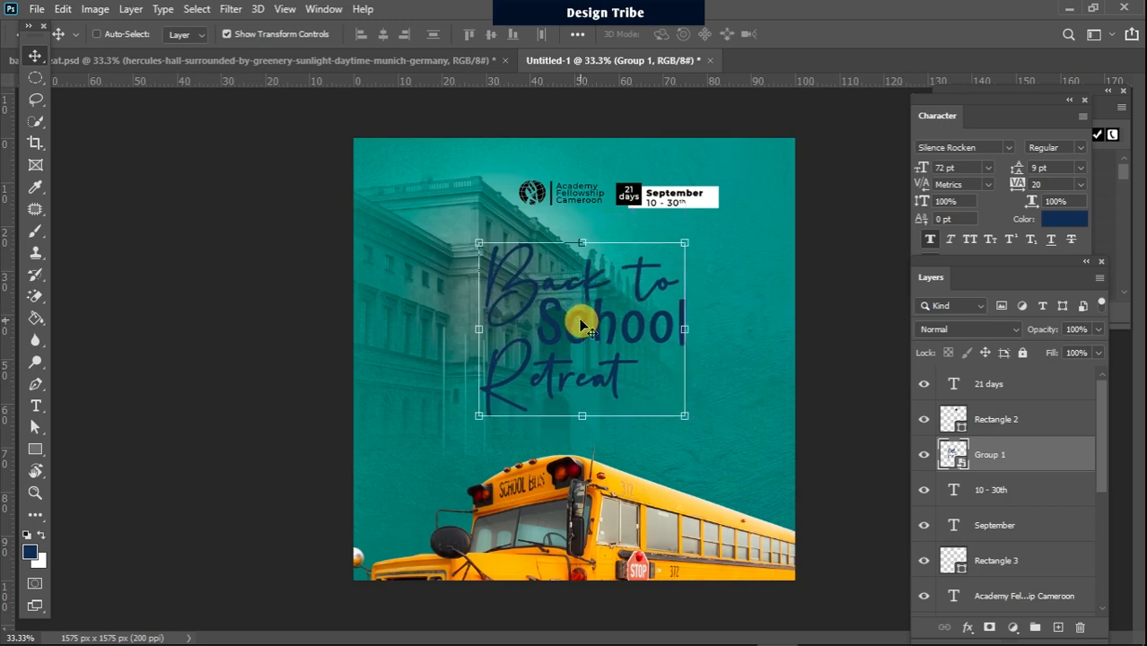
# Select the faded building photo layer.
pyautogui.moveTo(1103, 411); pyautogui.dragTo(1115, 502)
pyautogui.click(962, 537)
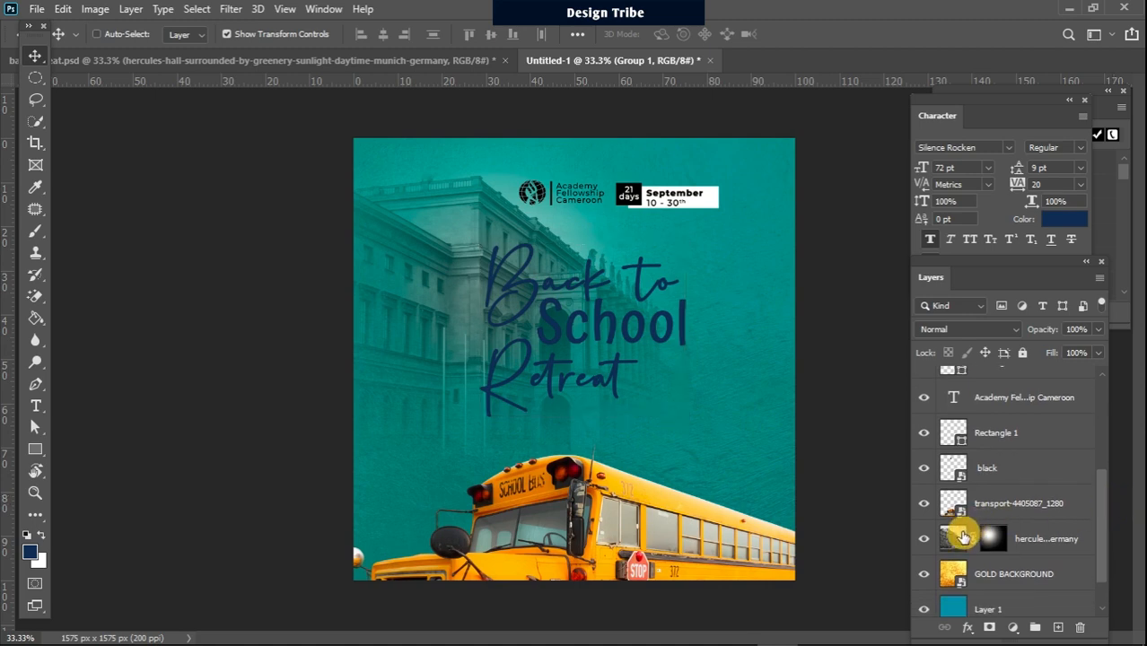
# Move the faded building photo slightly to the left behind the title.
pyautogui.moveTo(461, 279)
pyautogui.mouseDown()
pyautogui.moveTo(460, 266)
pyautogui.moveTo(463, 306)
pyautogui.moveTo(449, 279)
pyautogui.mouseUp()
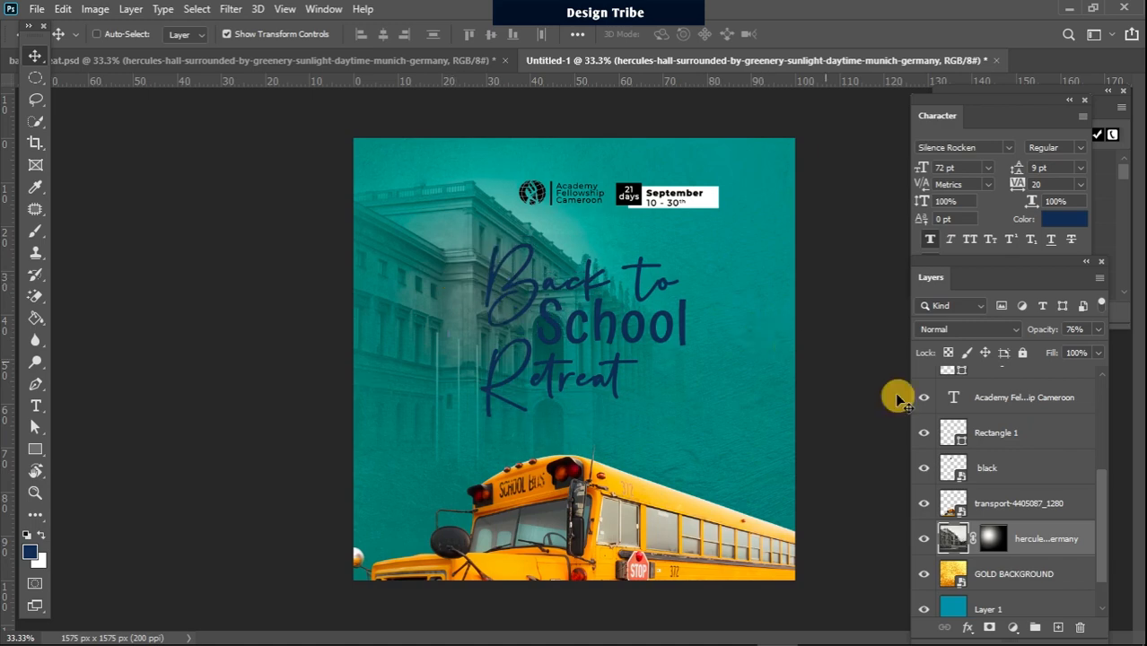
# Distort the "Back to School Retreat" title group so it is taller on its left side and slants slightly in perspective.
pyautogui.moveTo(1104, 498); pyautogui.dragTo(1097, 394)
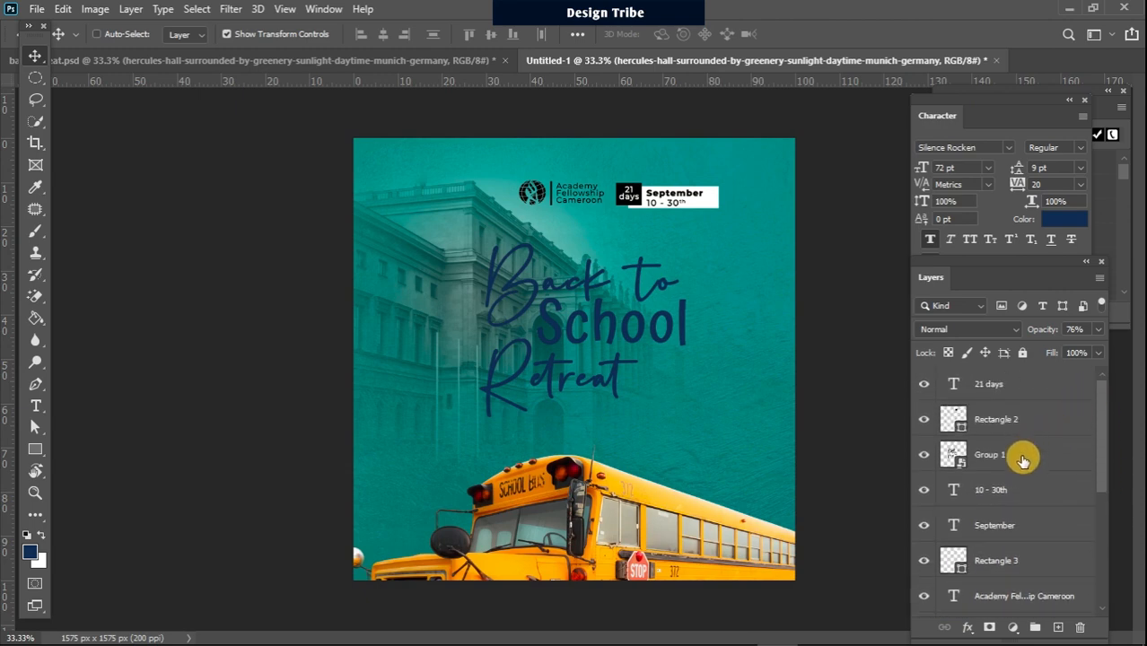
pyautogui.click(1023, 458)
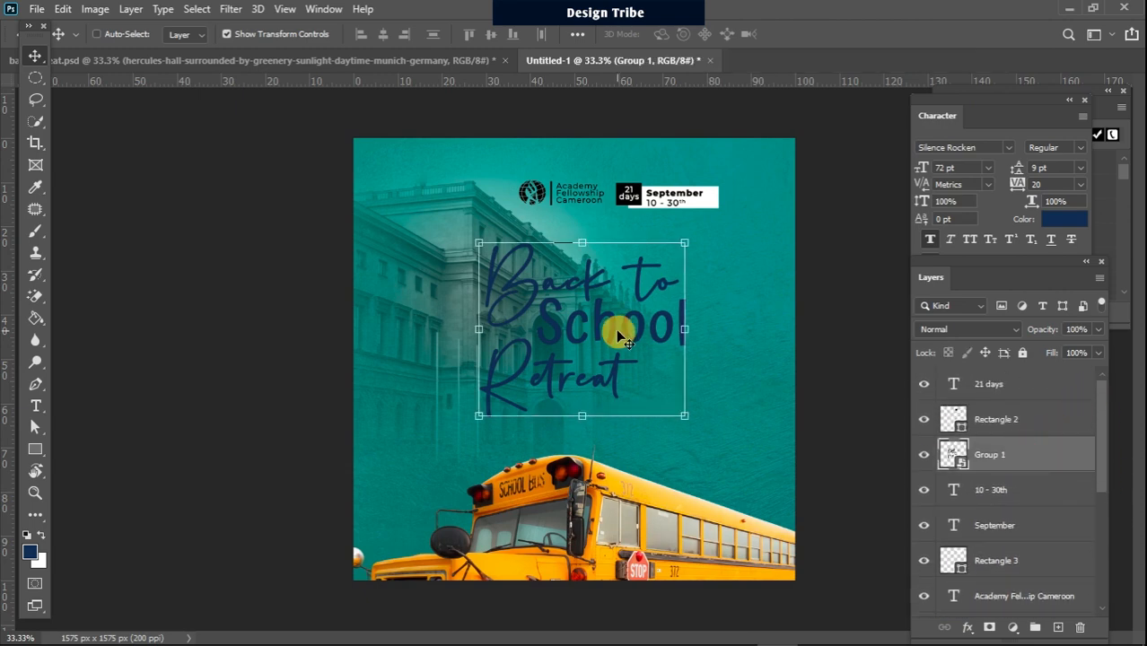
pyautogui.hotkey('ctrl', 't')
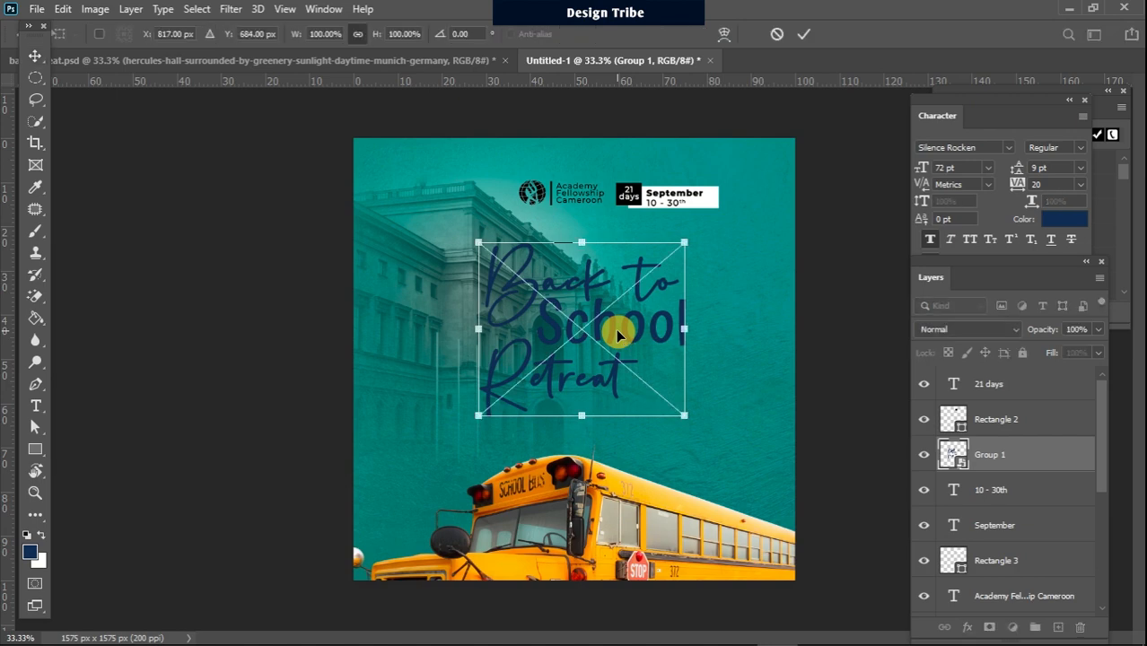
pyautogui.rightClick(616, 332)
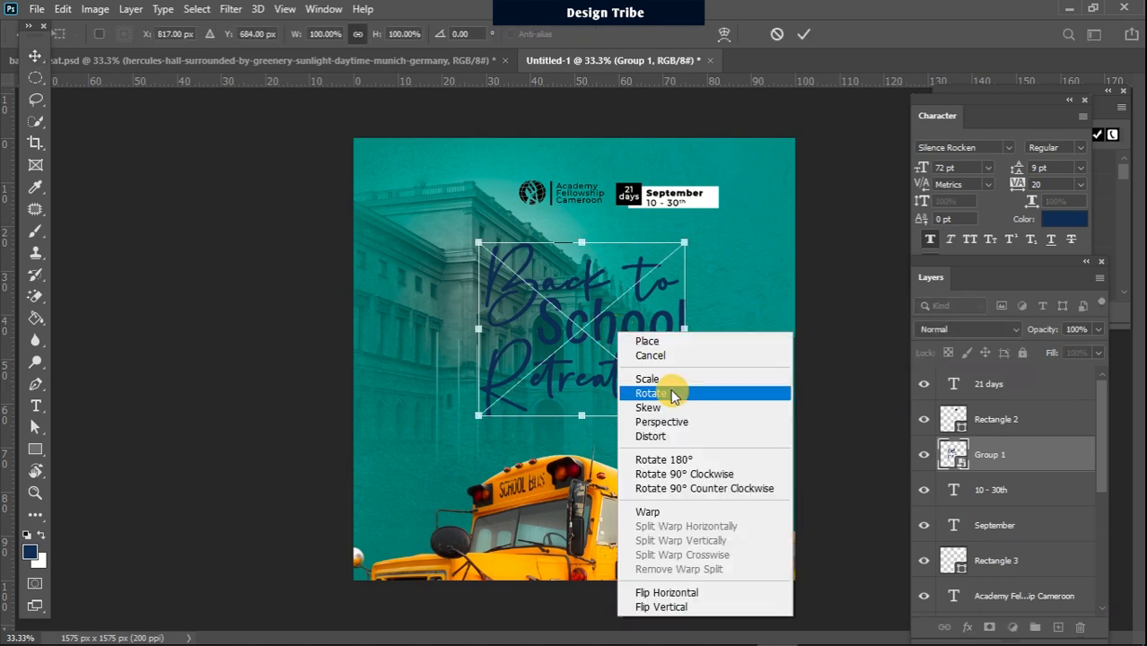
pyautogui.click(650, 436)
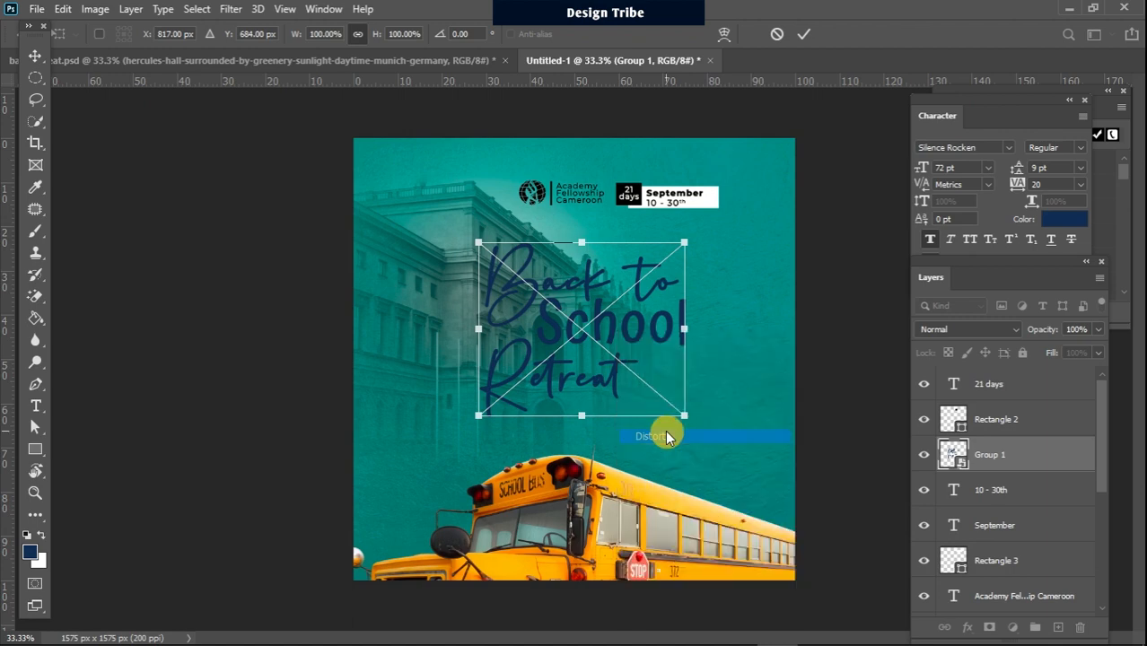
pyautogui.moveTo(478, 415); pyautogui.dragTo(473, 427)
pyautogui.moveTo(478, 246); pyautogui.dragTo(473, 245)
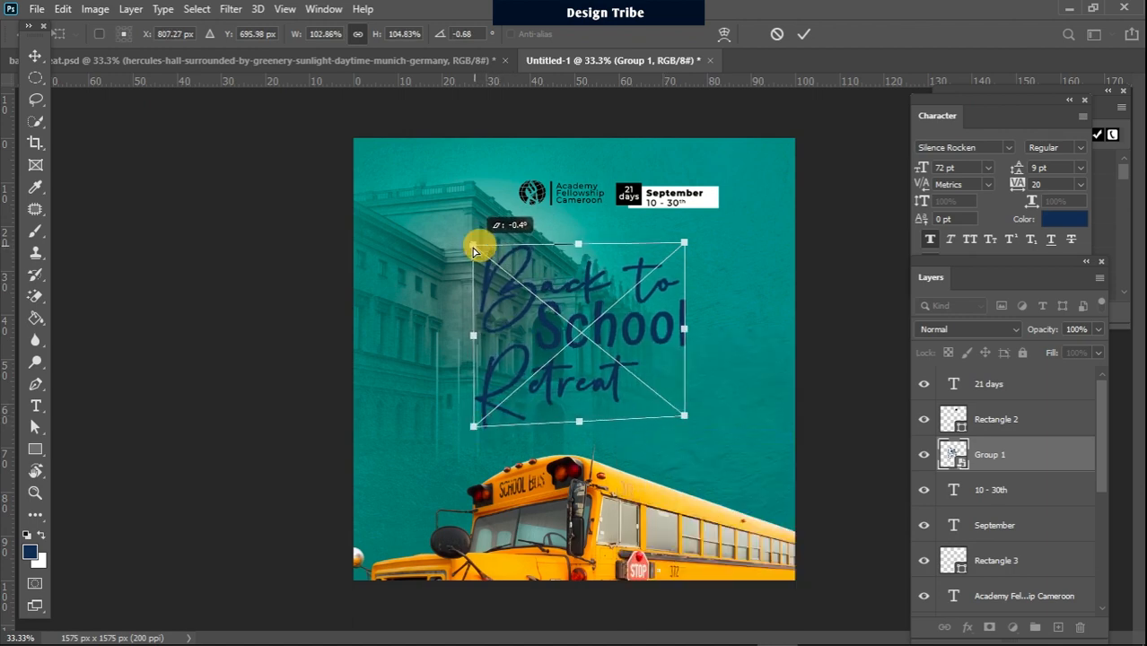
pyautogui.moveTo(683, 242); pyautogui.dragTo(677, 242)
pyautogui.moveTo(684, 415)
pyautogui.mouseDown()
pyautogui.moveTo(684, 404)
pyautogui.moveTo(679, 417)
pyautogui.moveTo(672, 410)
pyautogui.mouseUp()
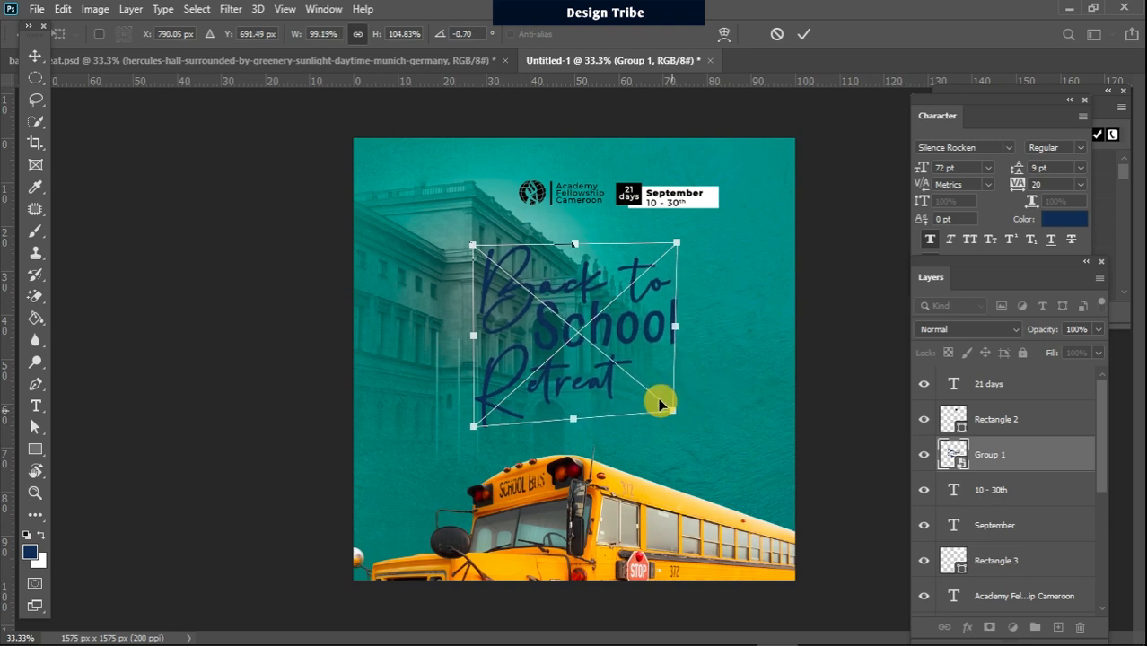
pyautogui.moveTo(473, 245); pyautogui.dragTo(469, 247)
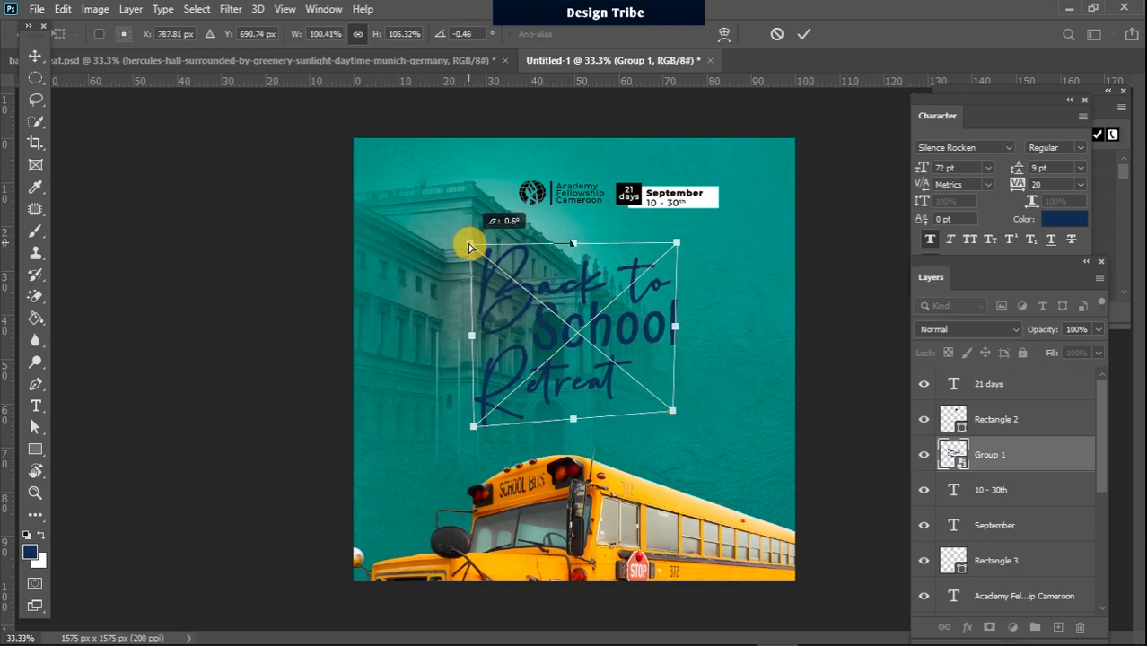
pyautogui.press('Return')
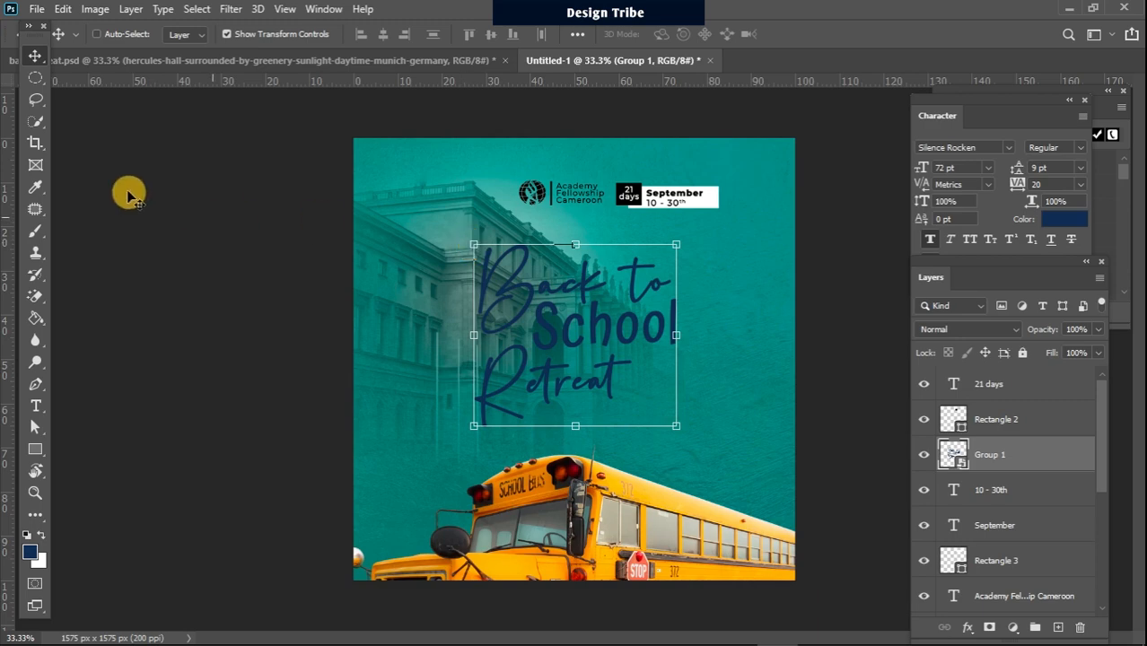
# Add a Hue/Saturation adjustment layer directly above the GOLD BACKGROUND layer.
pyautogui.click(36, 79)
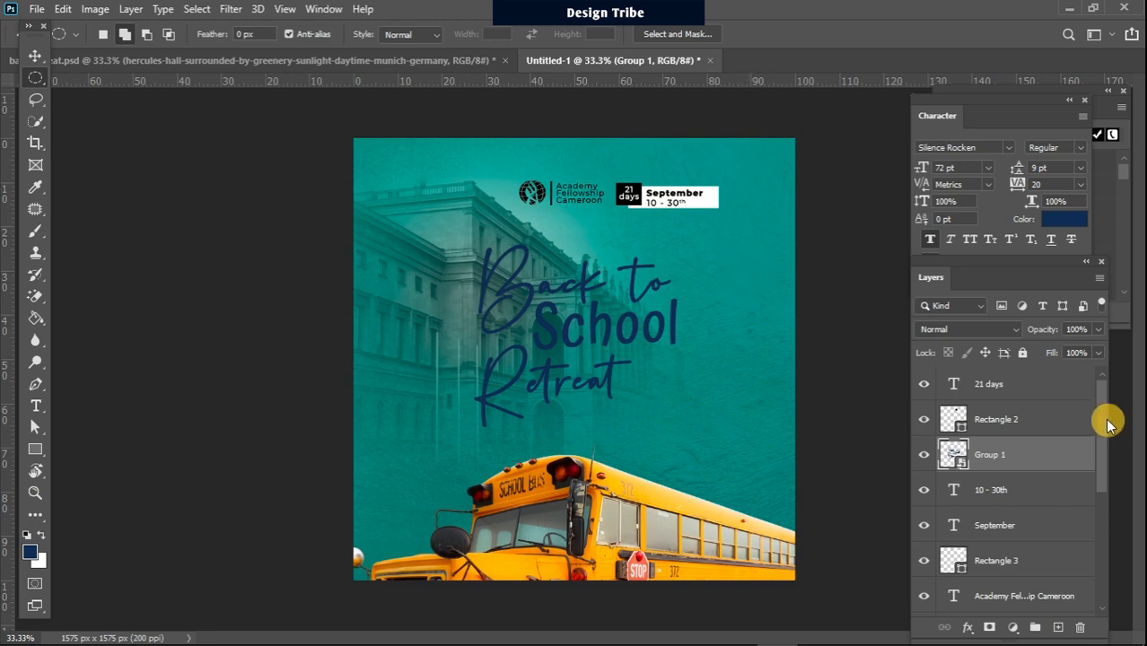
pyautogui.scroll(-5, 1106, 420)
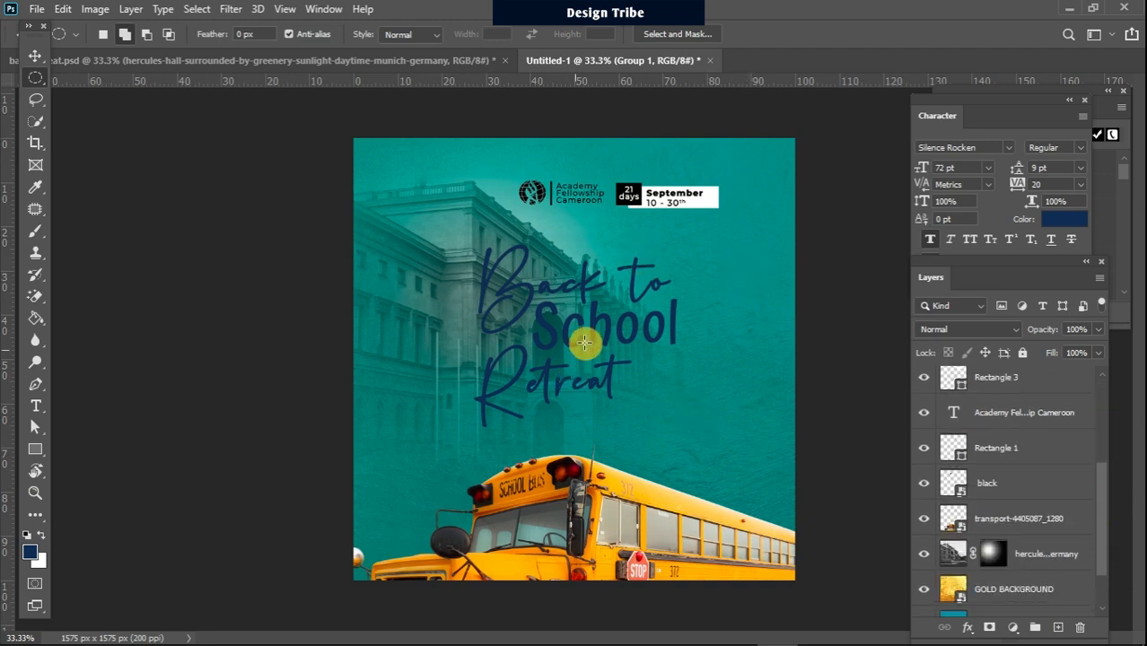
pyautogui.moveTo(1104, 513); pyautogui.dragTo(1106, 524)
pyautogui.click(1083, 549)
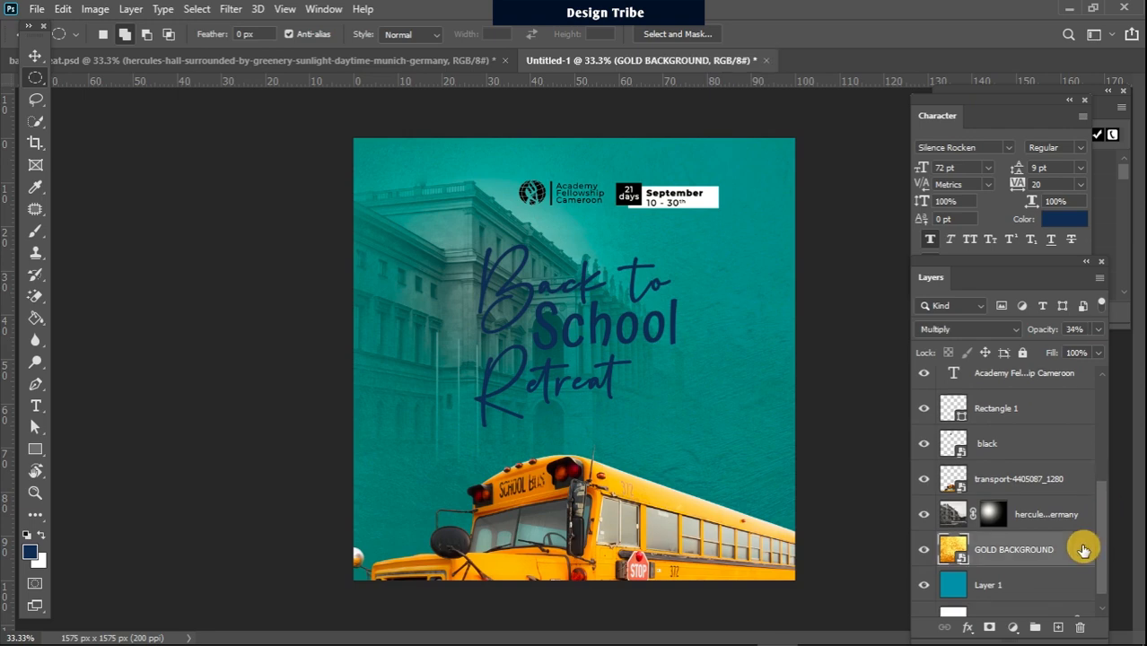
pyautogui.click(1012, 627)
pyautogui.click(1051, 466)
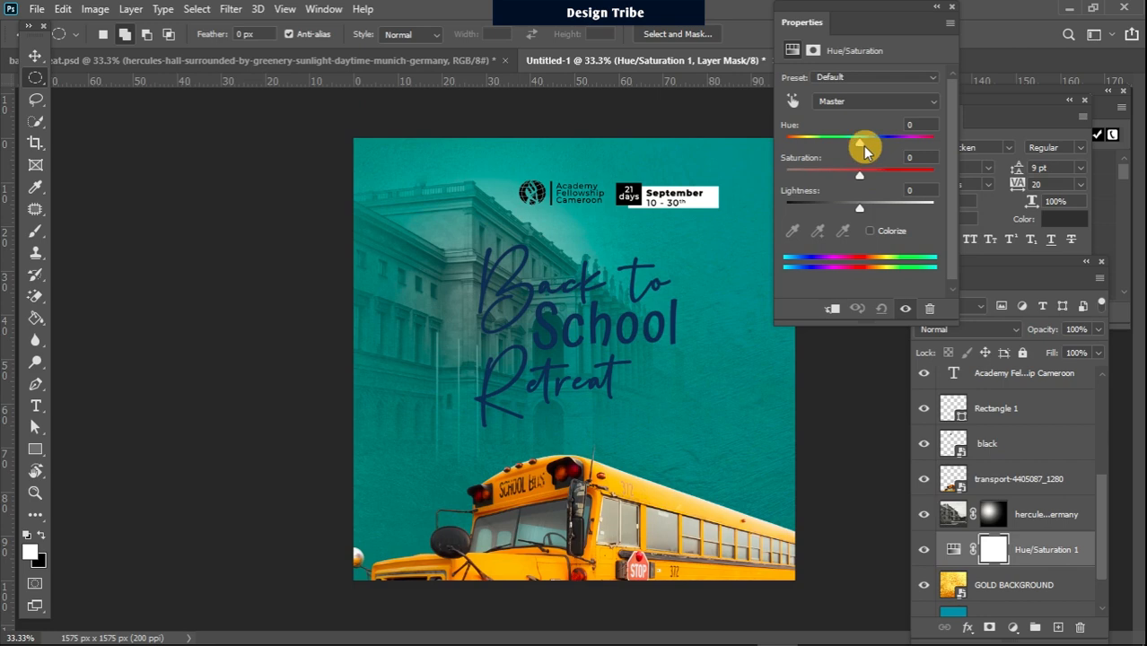
# Lighten the background with the Hue/Saturation adjustment, setting Hue to +10, Saturation to -15 and Lightness to +45.
pyautogui.moveTo(860, 146); pyautogui.dragTo(869, 147)
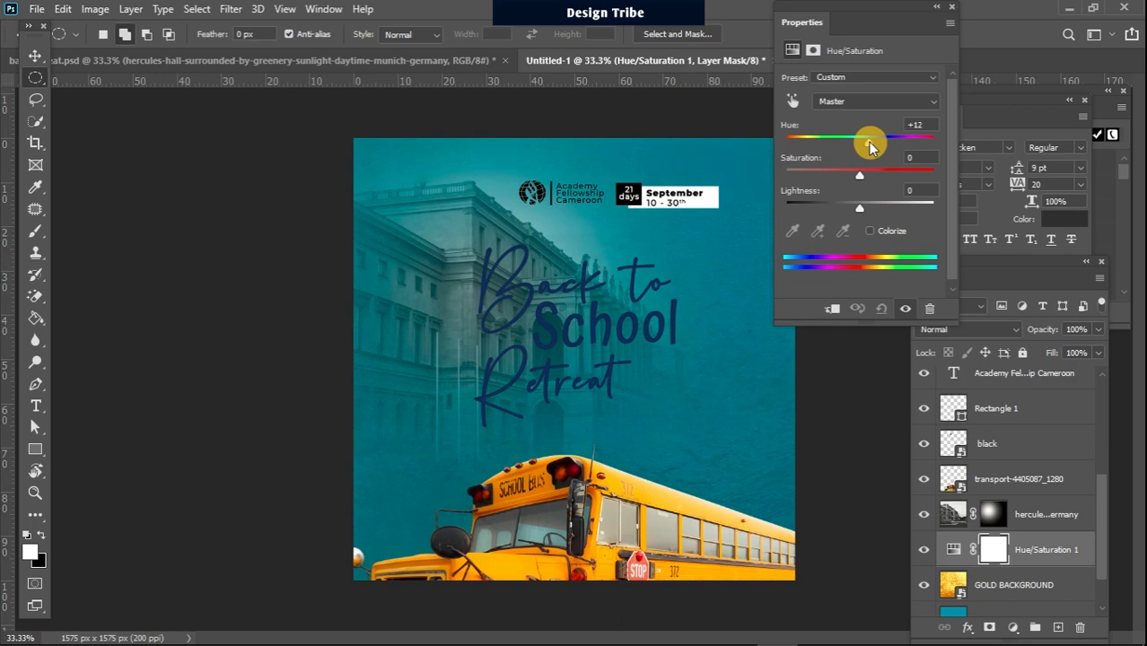
pyautogui.moveTo(859, 175); pyautogui.dragTo(892, 213)
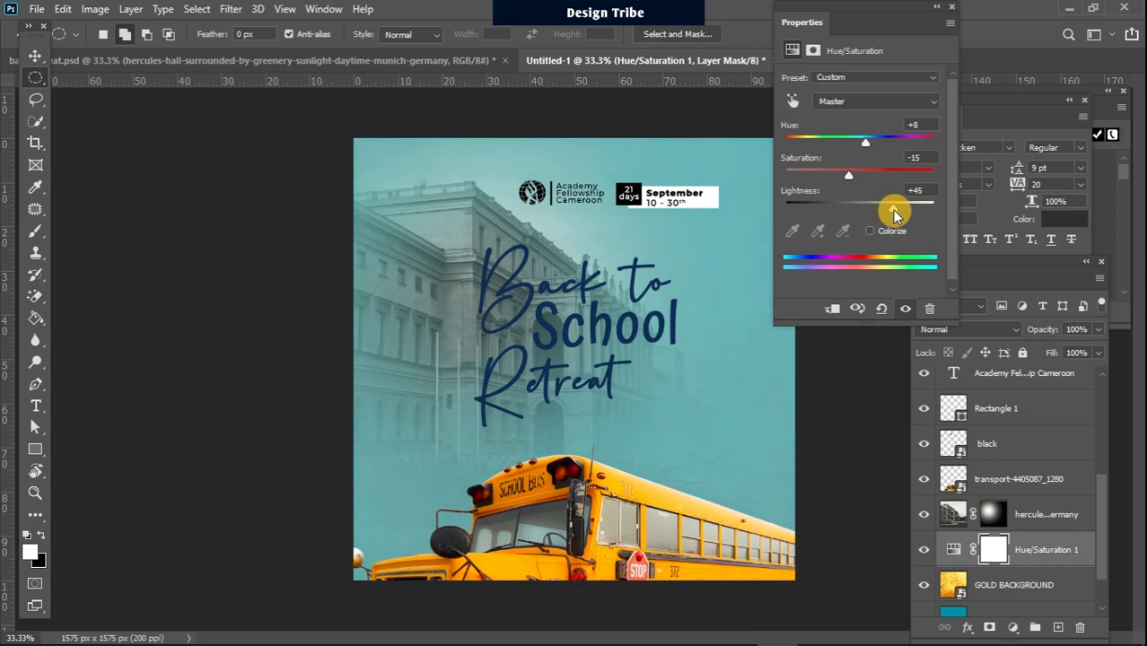
pyautogui.moveTo(867, 146); pyautogui.dragTo(855, 148)
pyautogui.moveTo(867, 144); pyautogui.dragTo(872, 145)
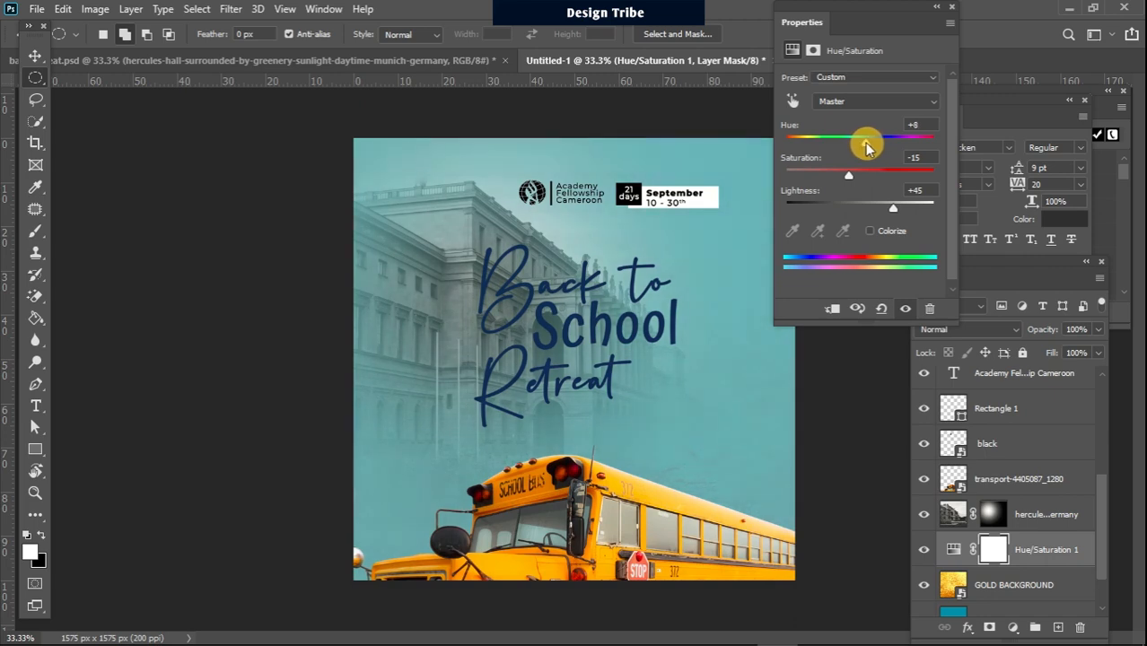
pyautogui.click(953, 11)
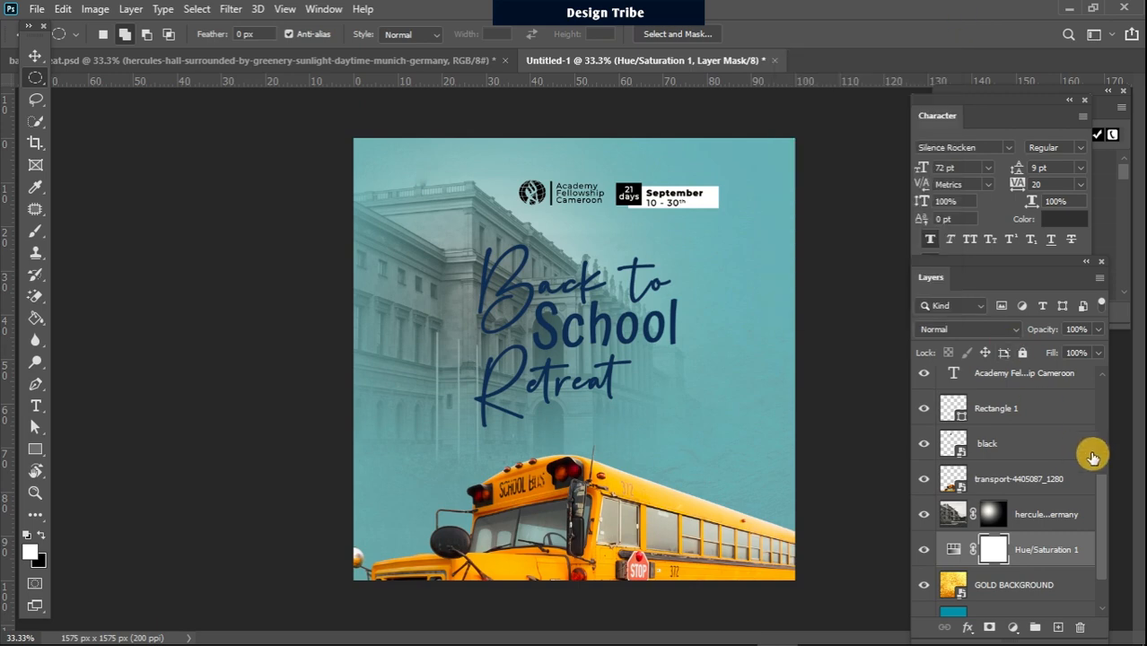
# Enlarge the "Back to School Retreat" title group slightly, to about 104.7% width and 110% height.
pyautogui.moveTo(1102, 496); pyautogui.dragTo(1103, 507)
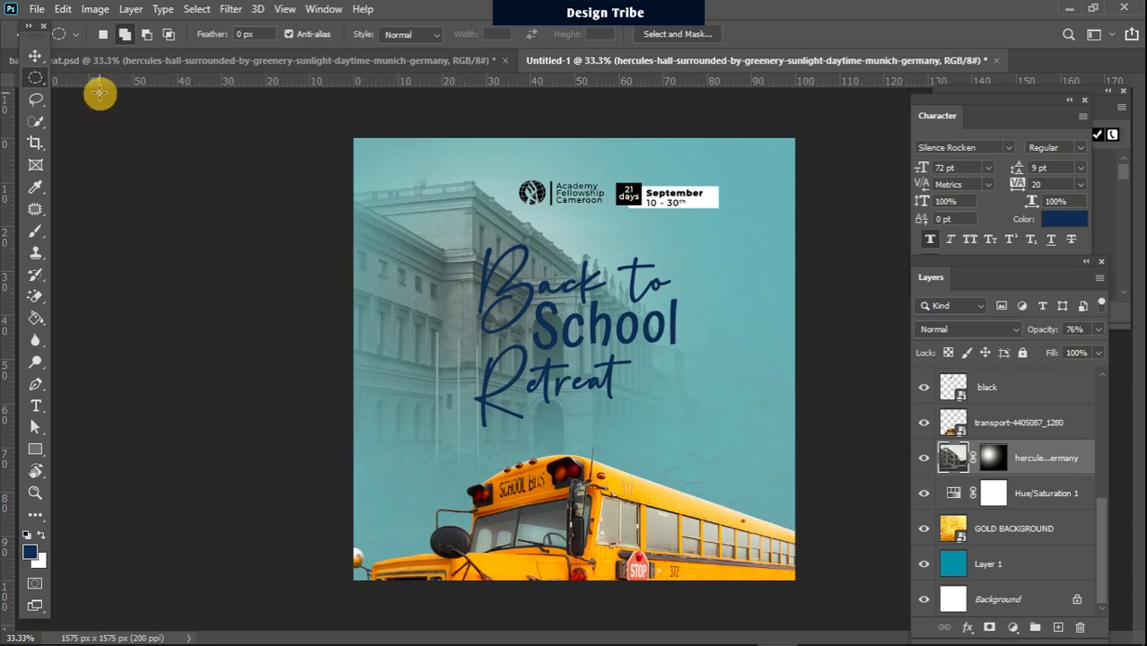
pyautogui.click(34, 54)
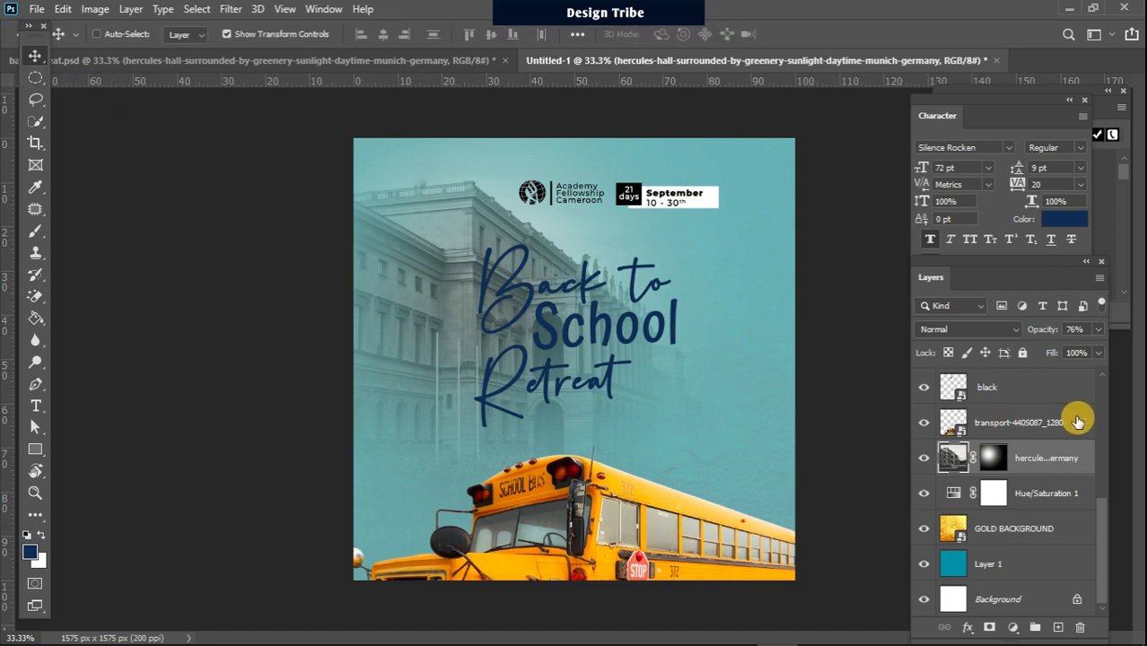
pyautogui.moveTo(1103, 506); pyautogui.dragTo(1106, 390)
pyautogui.click(1015, 451)
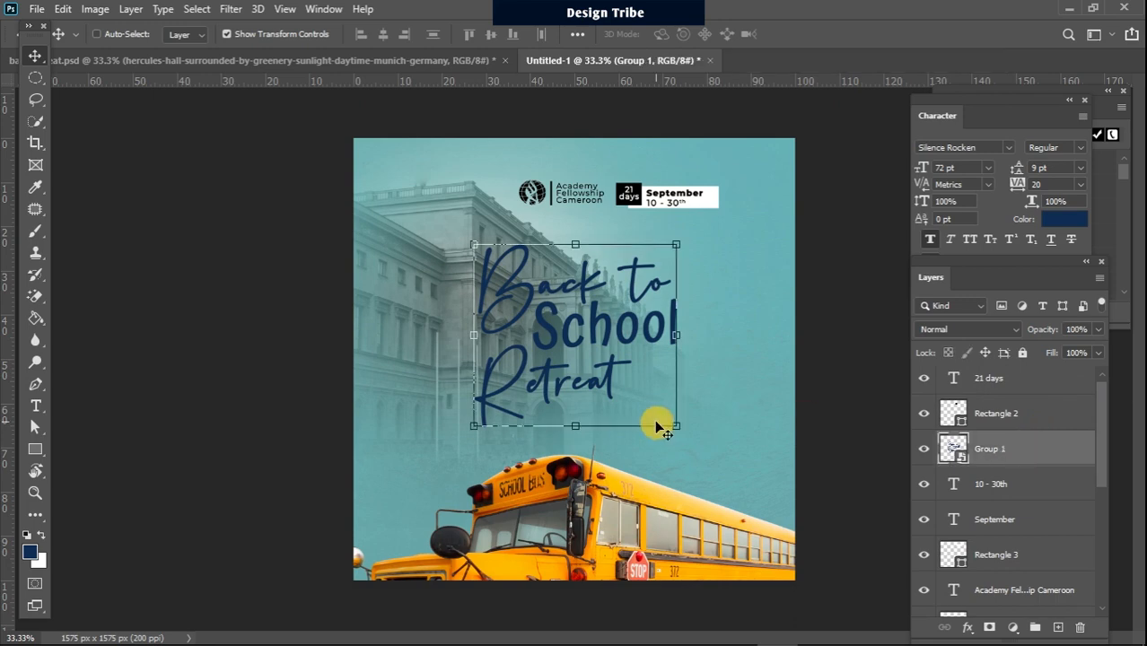
pyautogui.moveTo(678, 426); pyautogui.dragTo(685, 415)
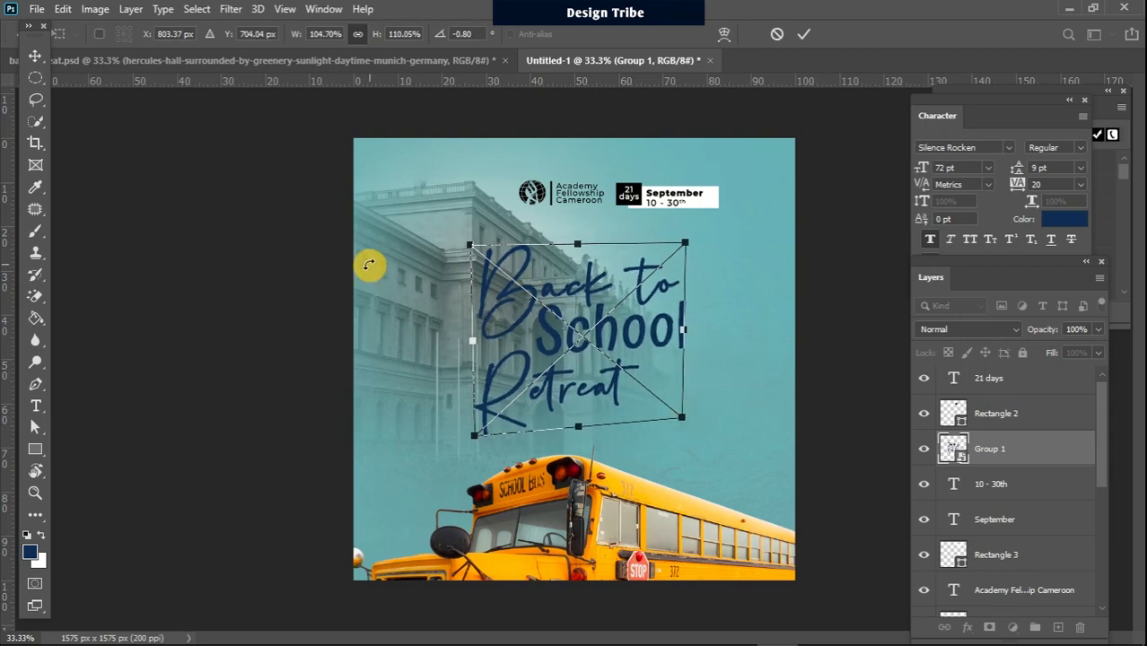
pyautogui.click(36, 77)
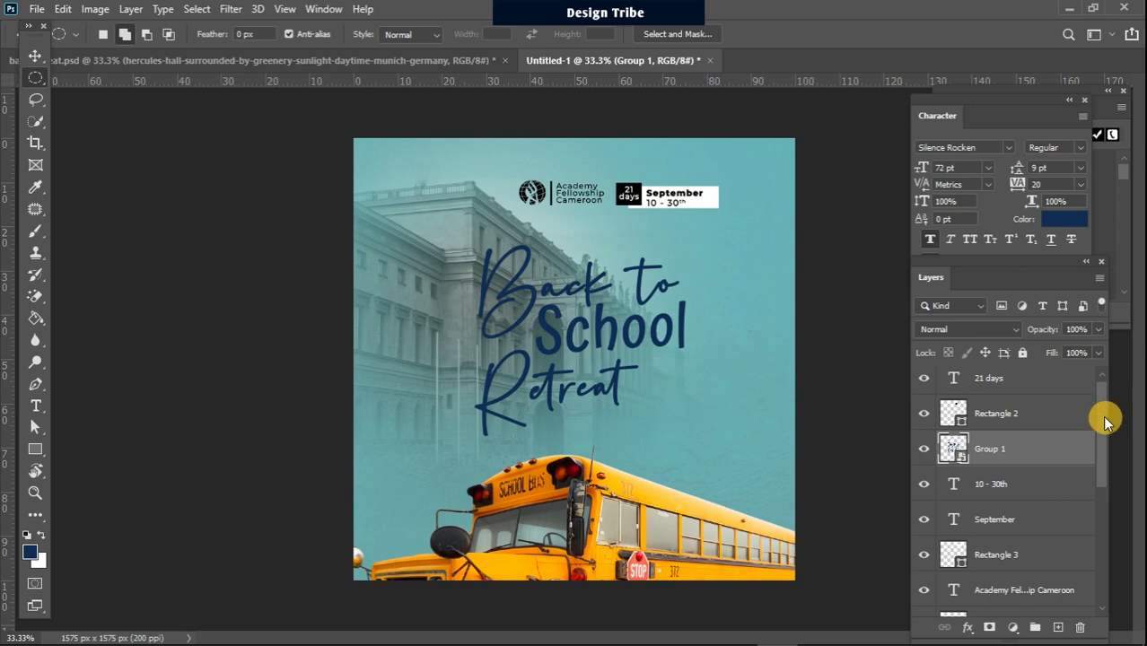
# Make the background bluer by setting the Hue/Saturation 1 adjustment's Hue to +20 with Lightness at +45.
pyautogui.moveTo(1101, 418); pyautogui.dragTo(1110, 523)
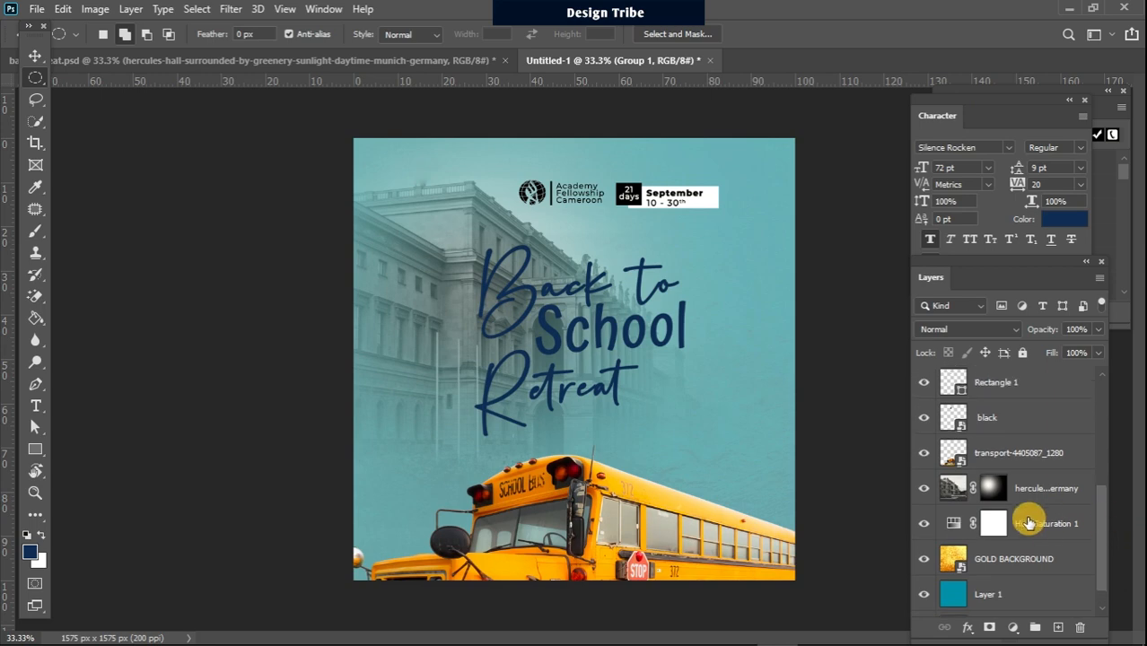
pyautogui.click(1027, 523)
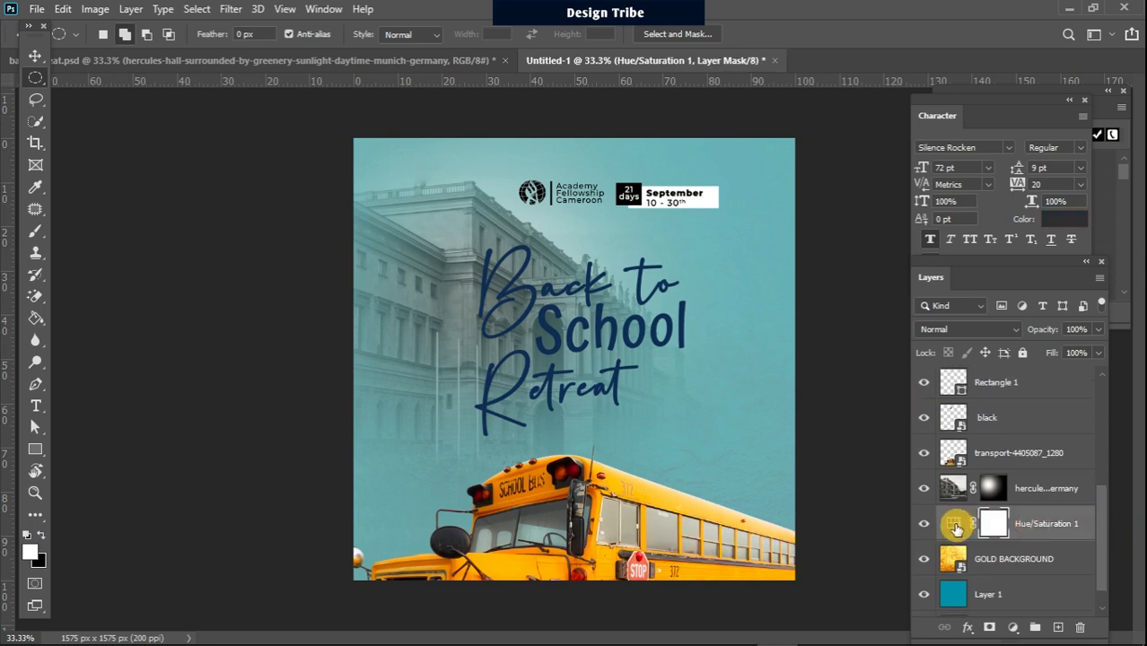
pyautogui.click(955, 526)
pyautogui.doubleClick(954, 528)
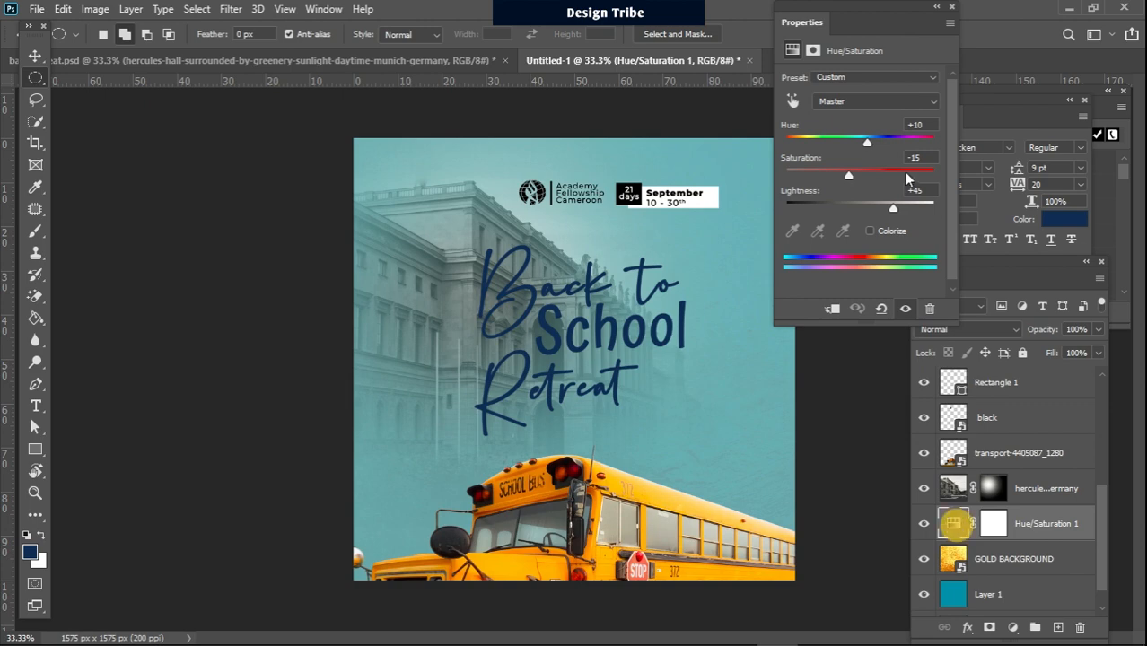
pyautogui.click(870, 143)
pyautogui.moveTo(868, 144); pyautogui.dragTo(879, 147)
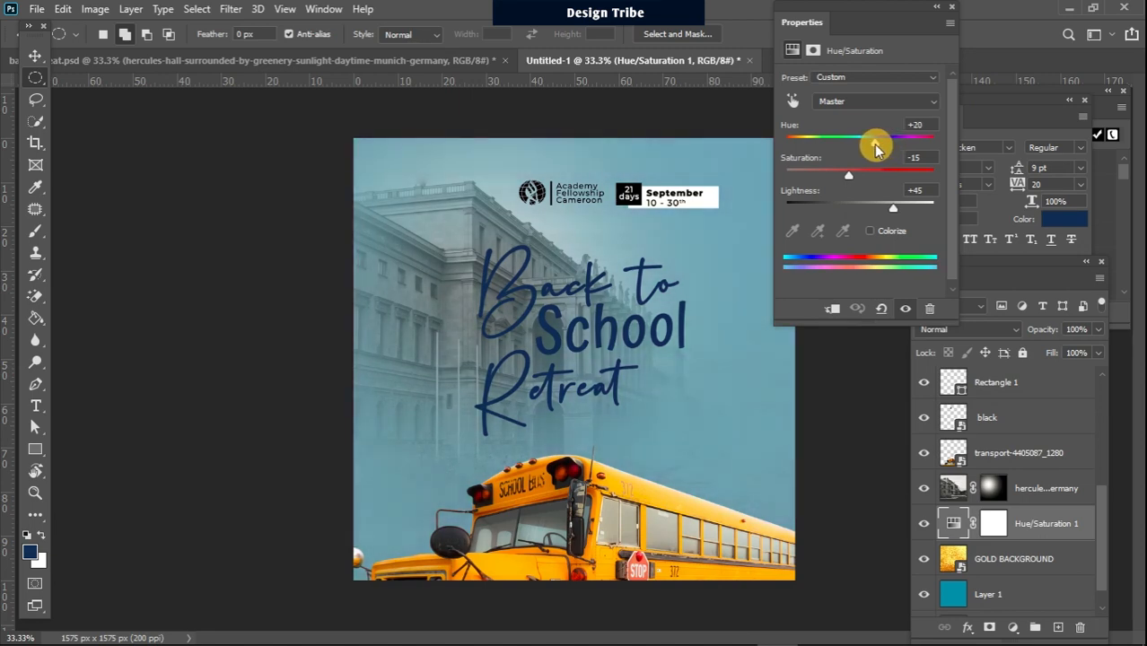
pyautogui.moveTo(883, 204); pyautogui.dragTo(894, 213)
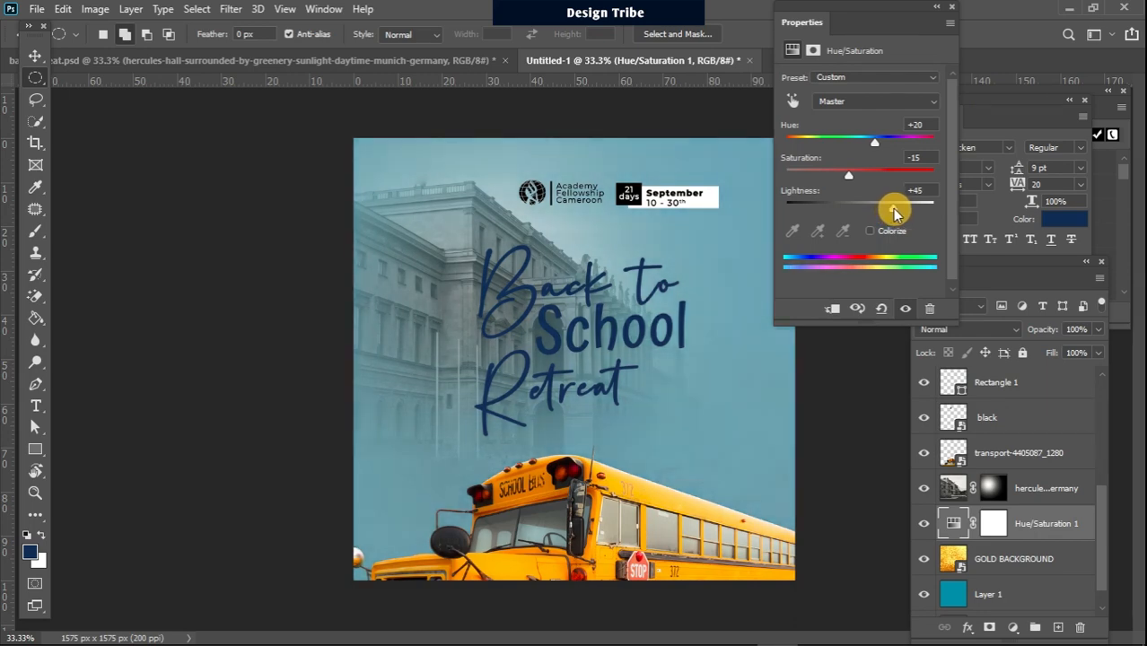
pyautogui.click(951, 7)
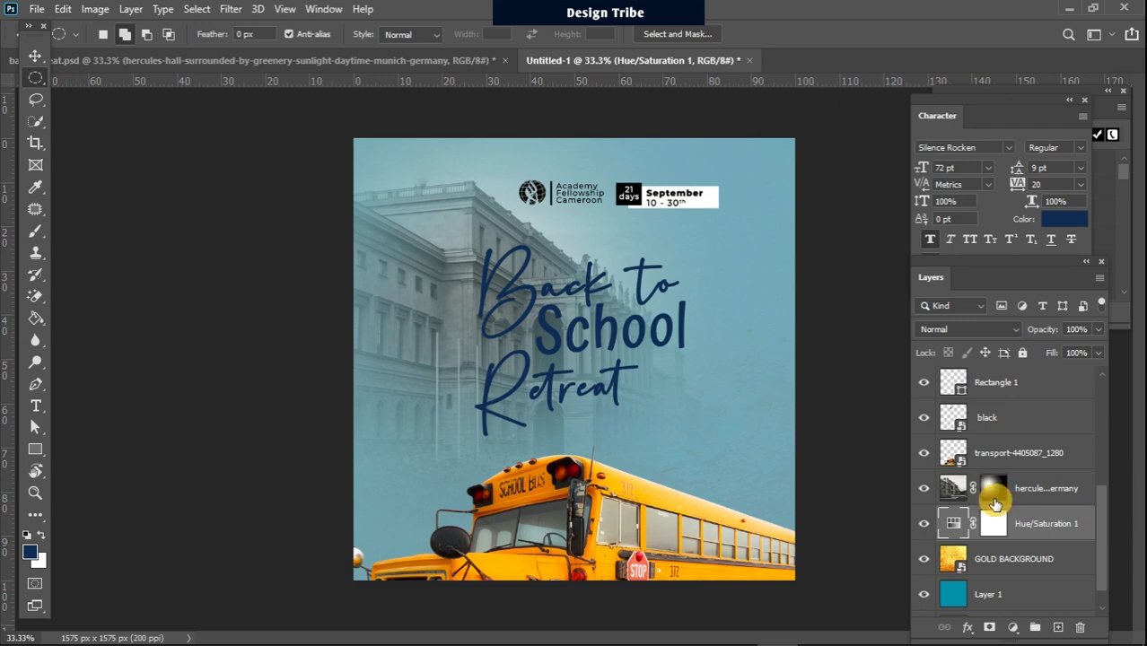
pyautogui.click(955, 492)
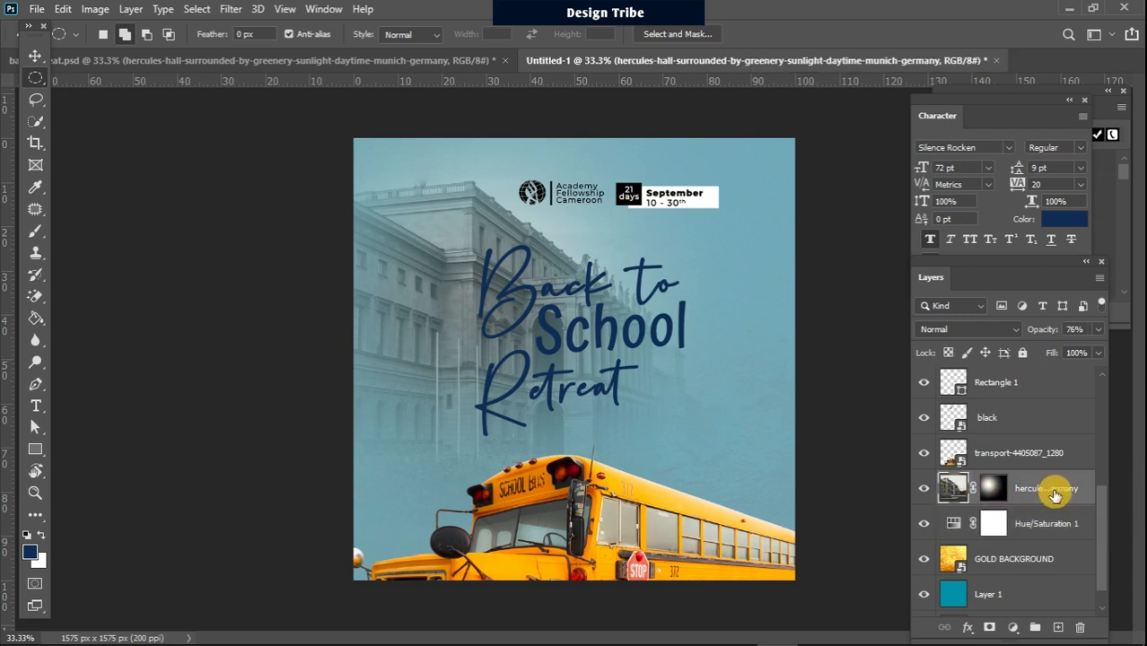
pyautogui.doubleClick(994, 488)
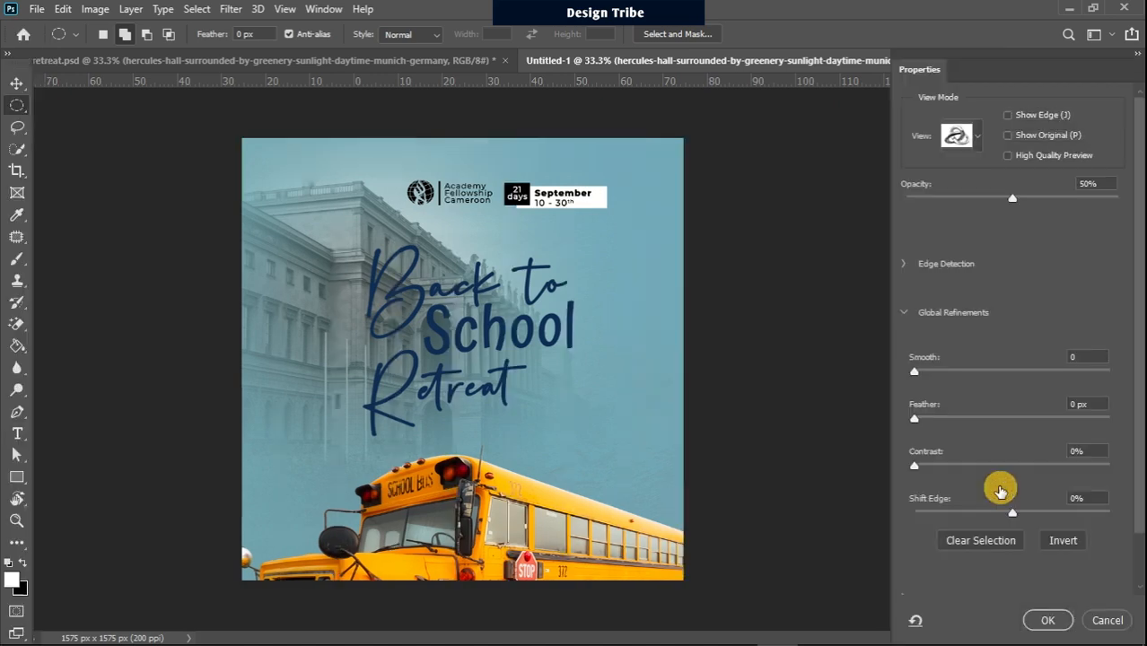
pyautogui.click(1093, 620)
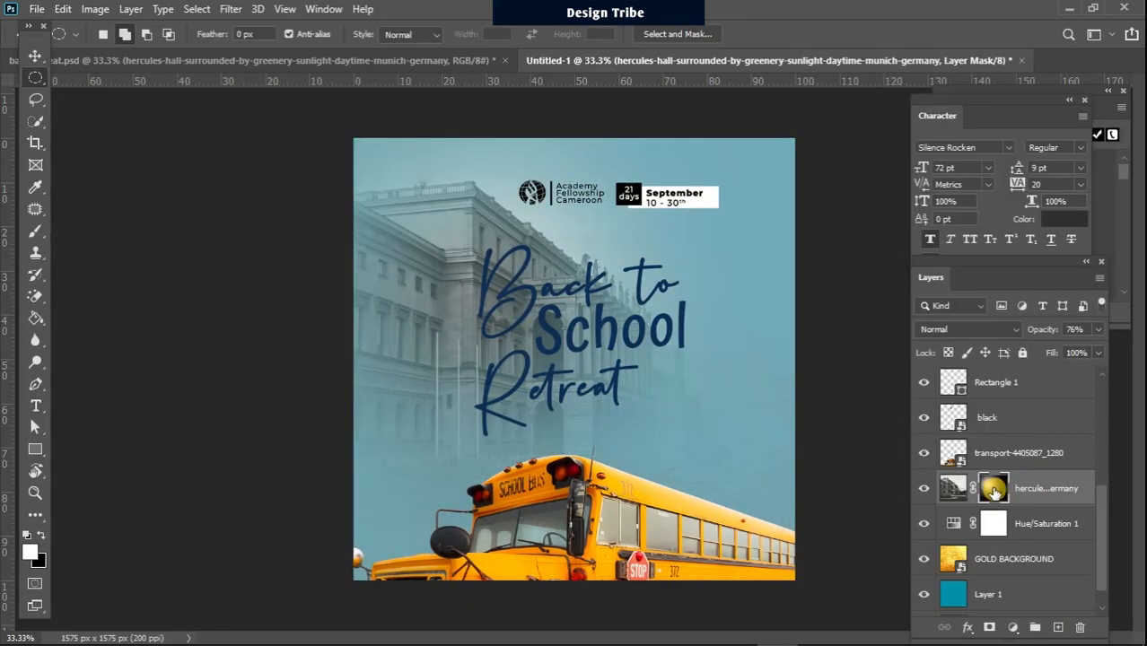
# Fill the building photo's layer mask with black and reveal the building behind the title with one dab of a 1000 px soft white brush.
pyautogui.press('b')
pyautogui.click(1055, 486)
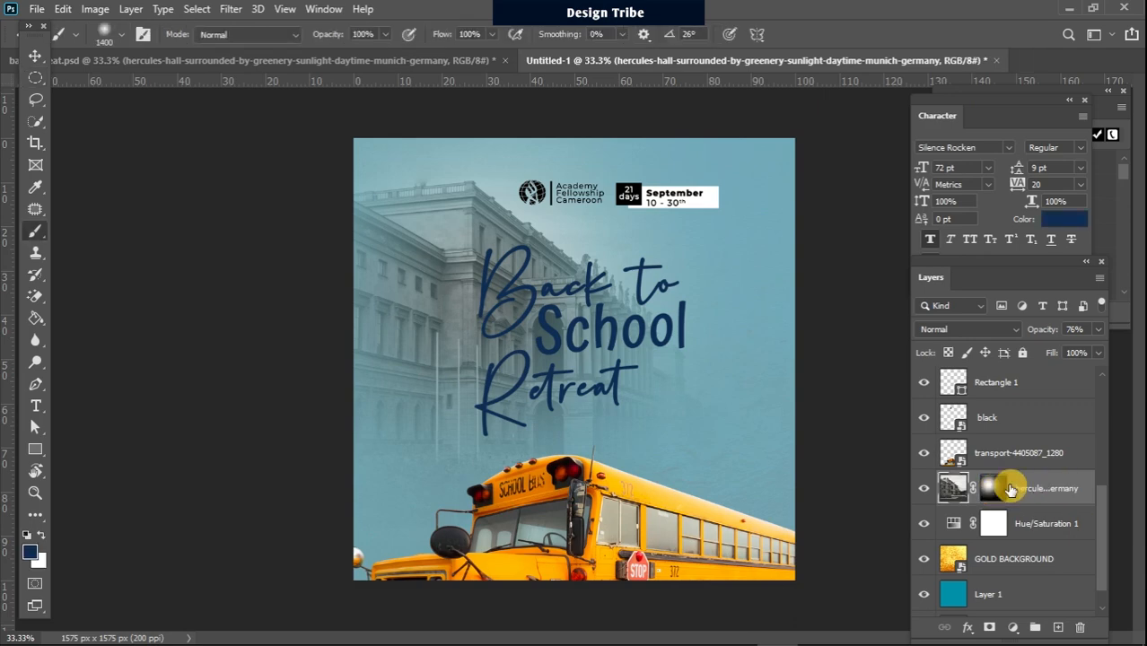
pyautogui.click(994, 488)
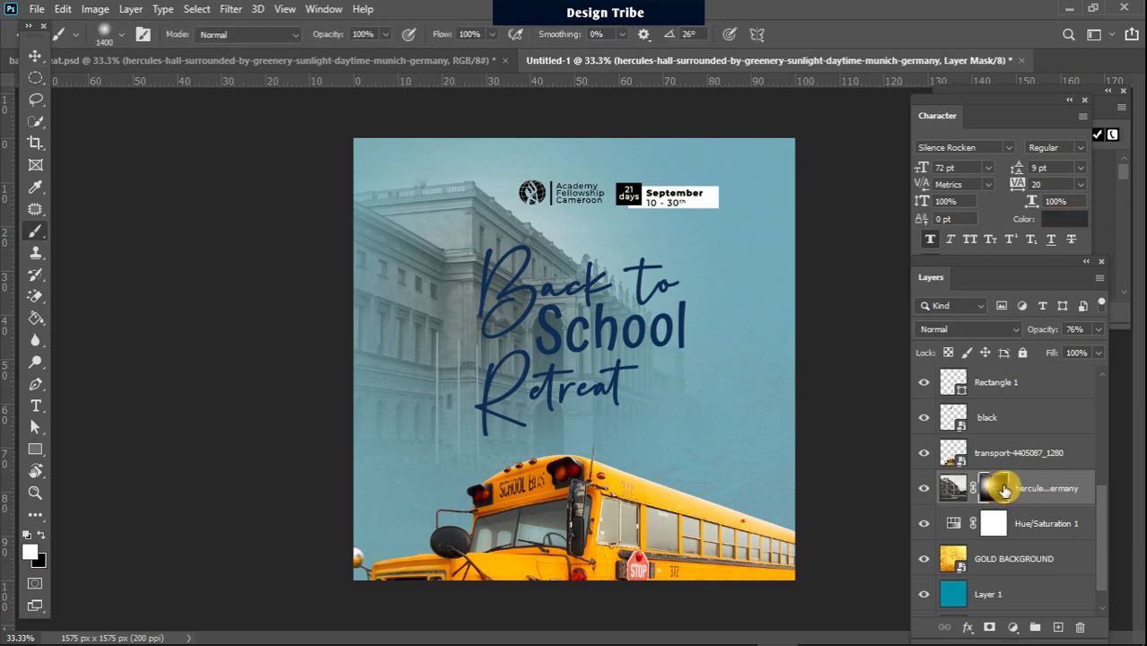
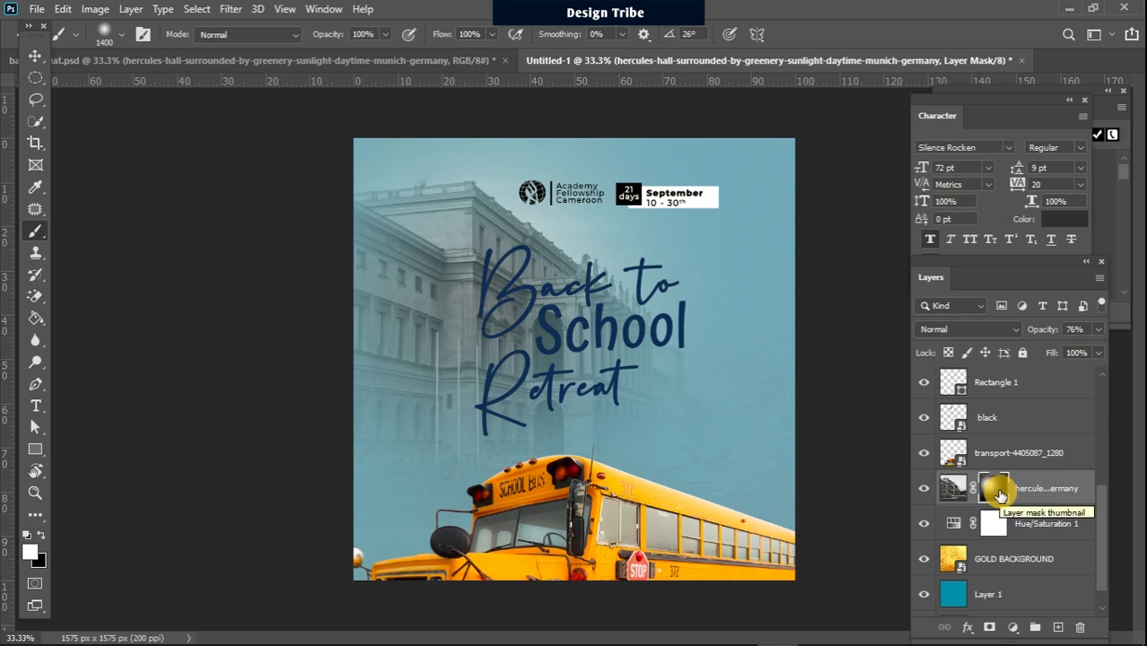
pyautogui.hotkey('ctrl', 'BackSpace')
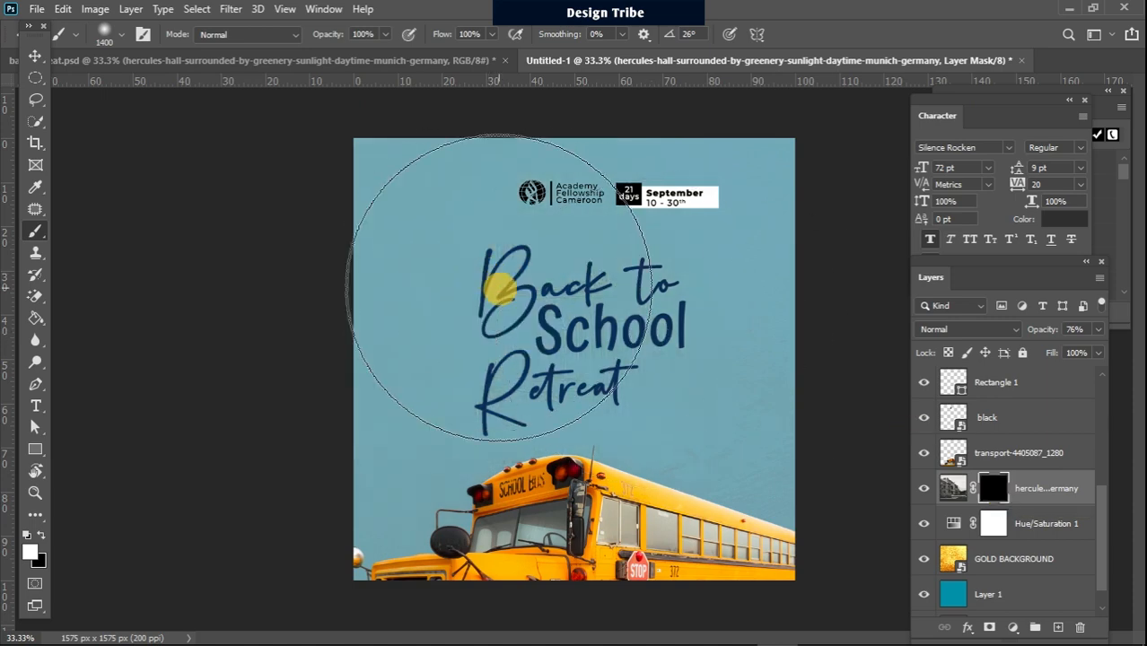
pyautogui.press('[')
pyautogui.press('[')
pyautogui.press('[')
pyautogui.press('[')
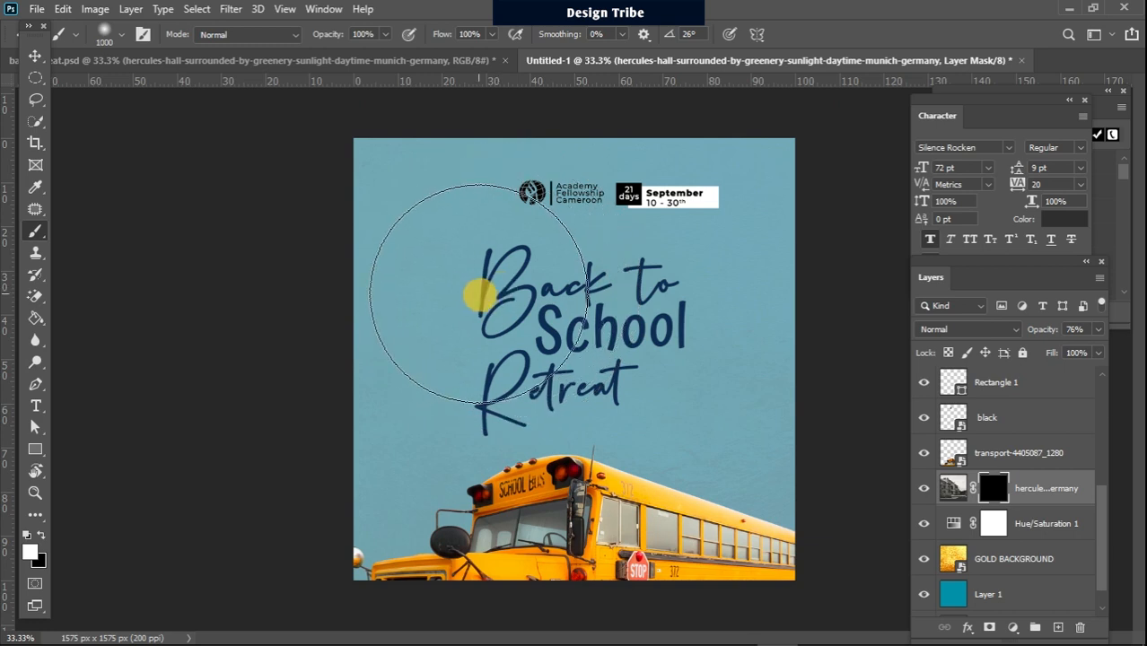
pyautogui.click(478, 294)
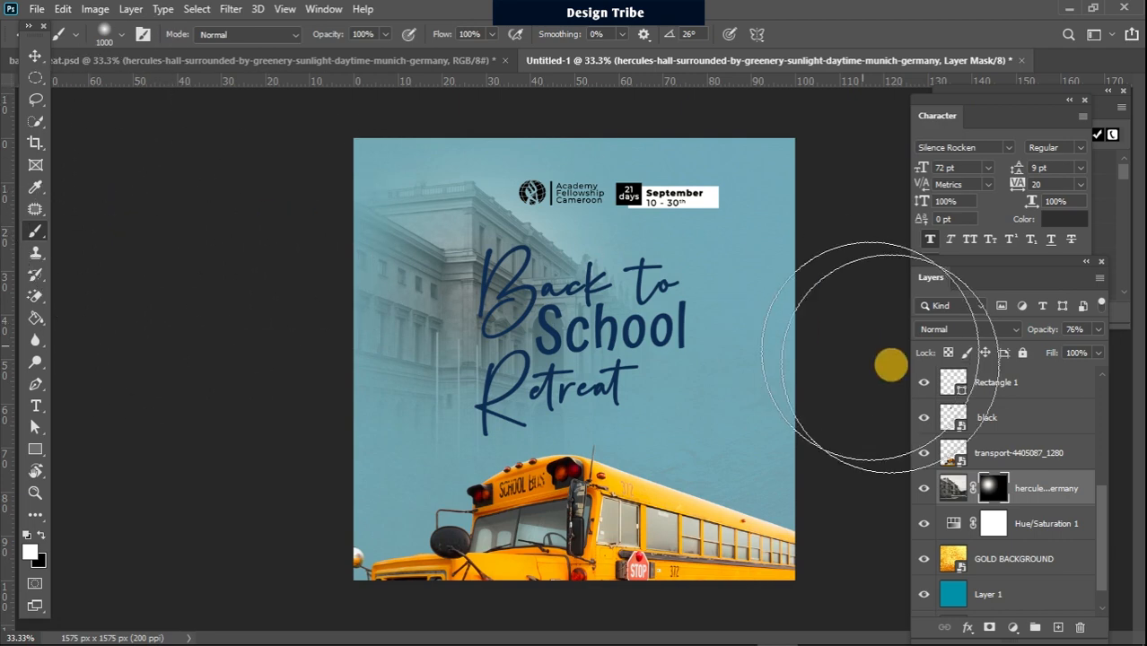
# Add a new layer above the building photo and dab the sampled background blue over the building with the 1000 px soft brush.
pyautogui.click(955, 488)
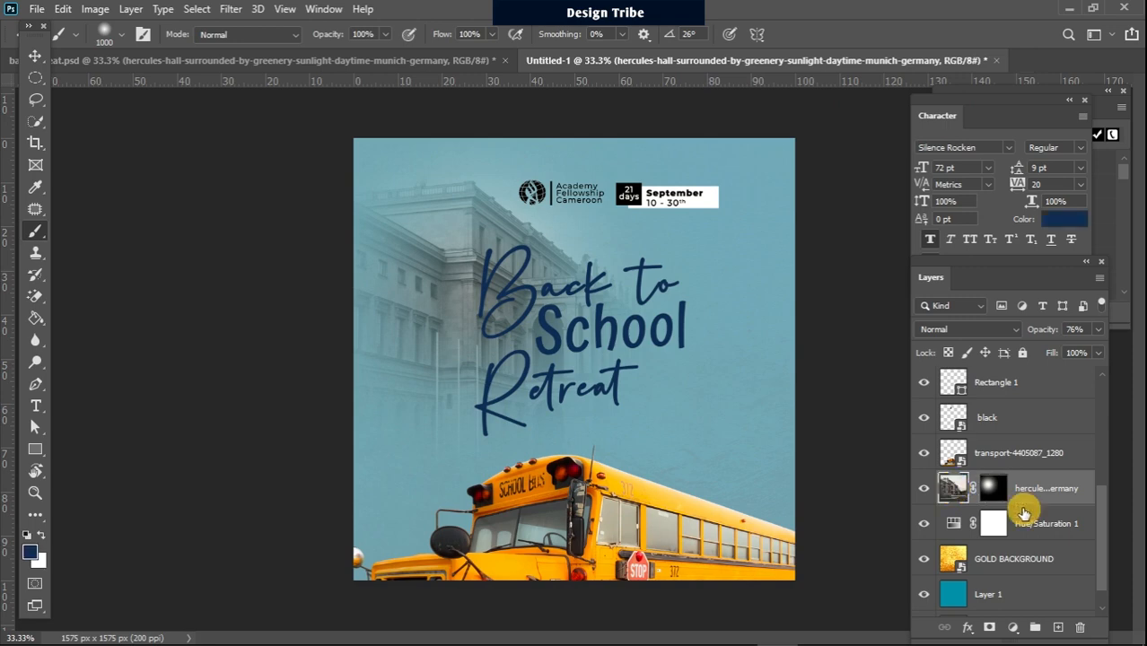
pyautogui.click(1056, 628)
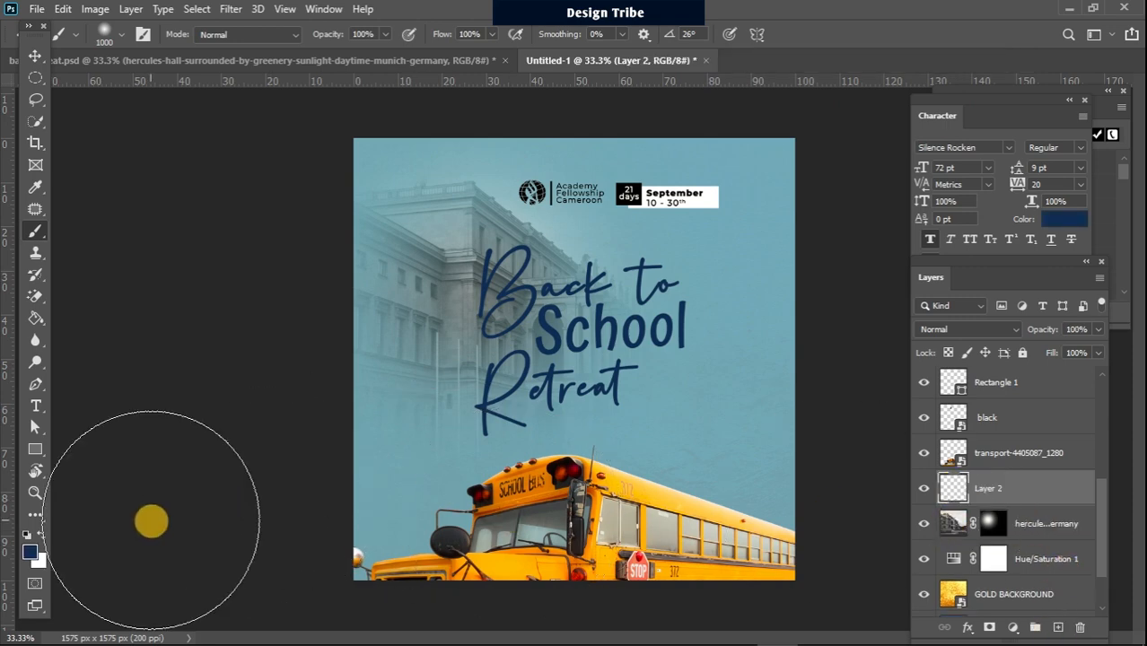
pyautogui.click(29, 551)
pyautogui.click(405, 473)
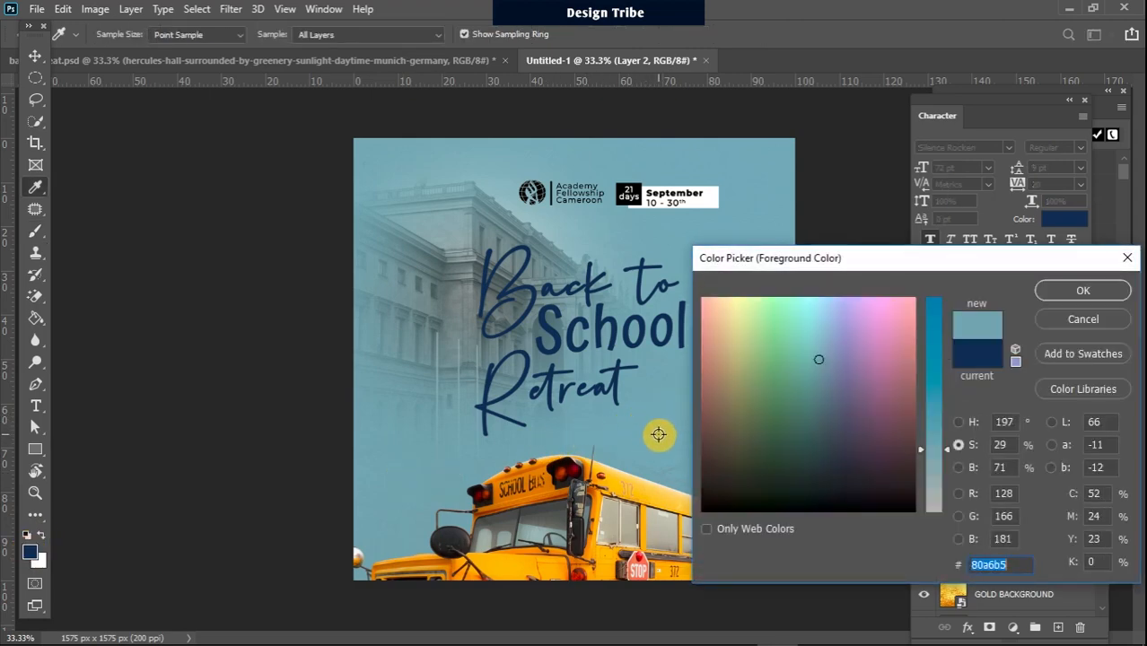
pyautogui.click(1081, 290)
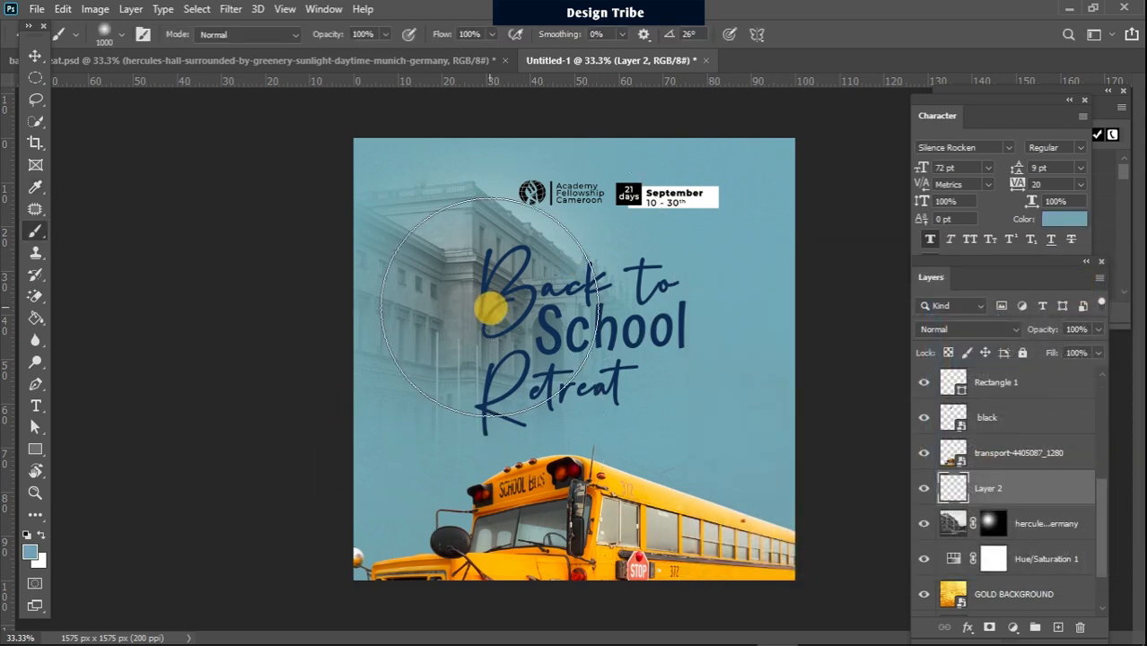
pyautogui.click(489, 308)
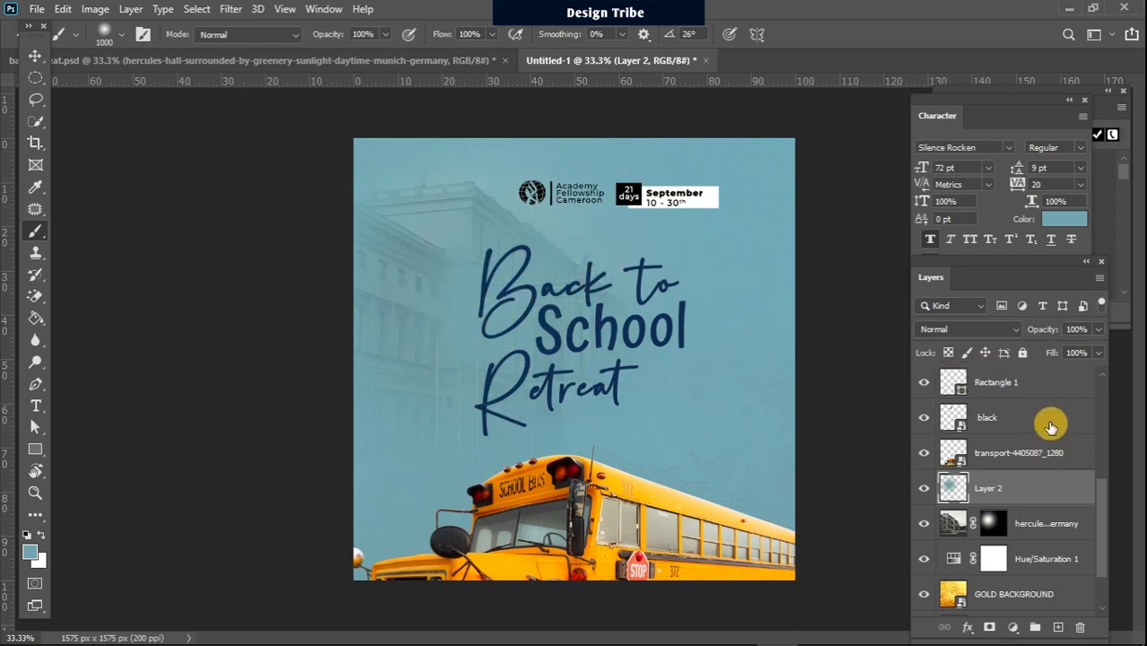
# Set the blend mode of the painted blue layer, Layer 2, to Soft Light.
pyautogui.click(1001, 329)
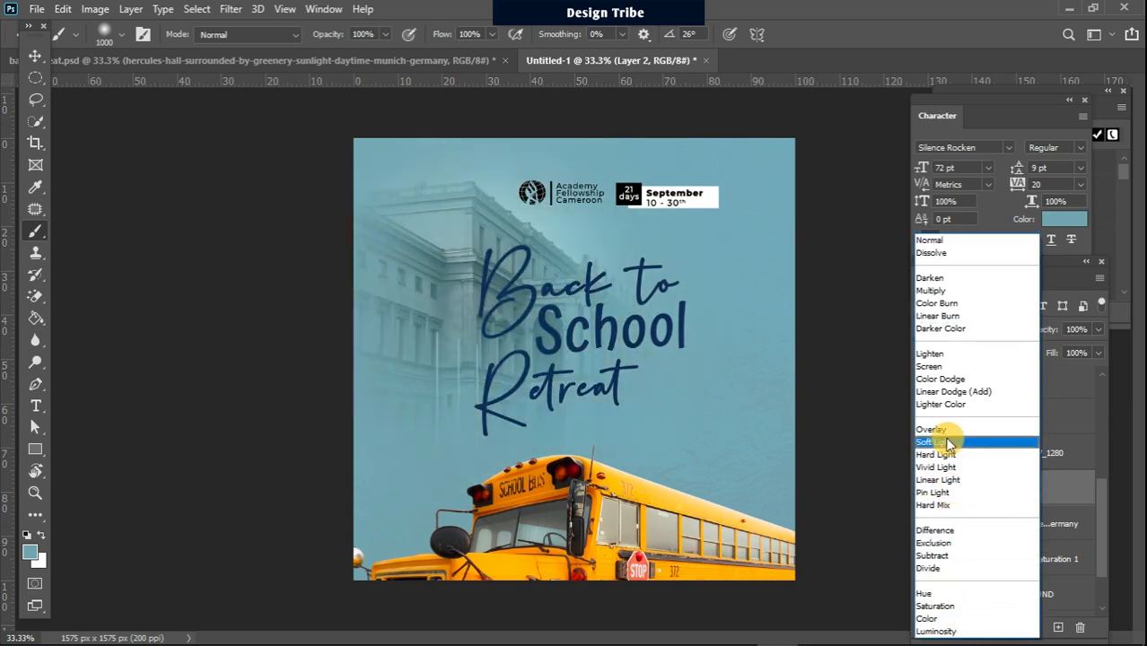
pyautogui.click(948, 443)
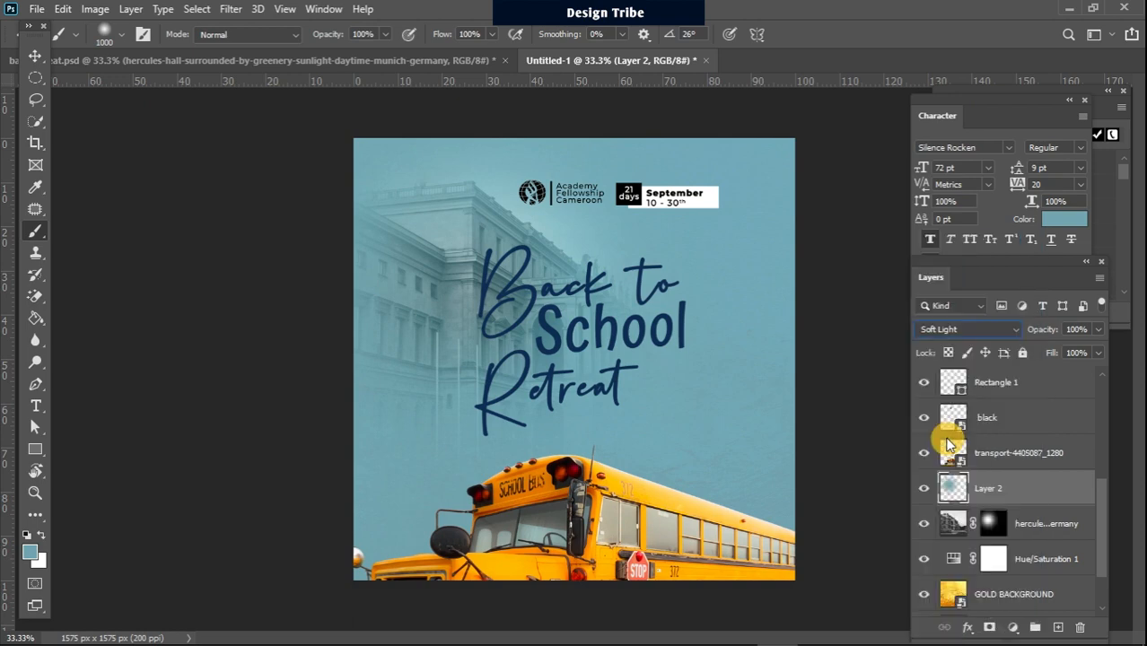
pyautogui.click(34, 77)
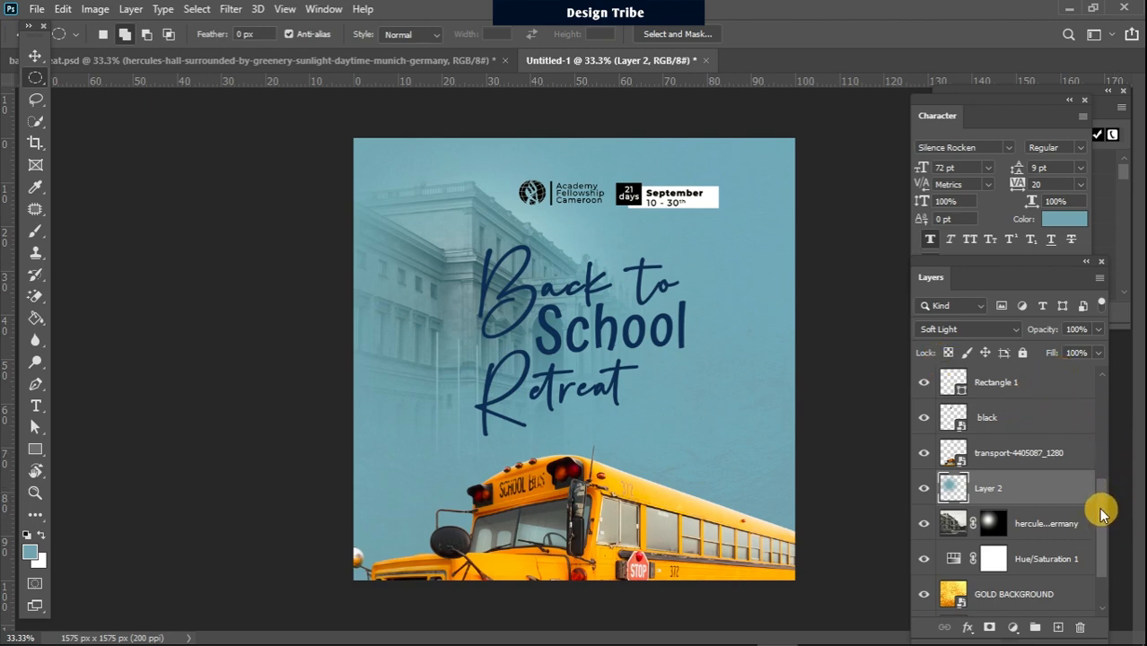
# Move the "Back to School Retreat" title, Group 1, slightly to the right on the canvas.
pyautogui.scroll(5, 1101, 510)
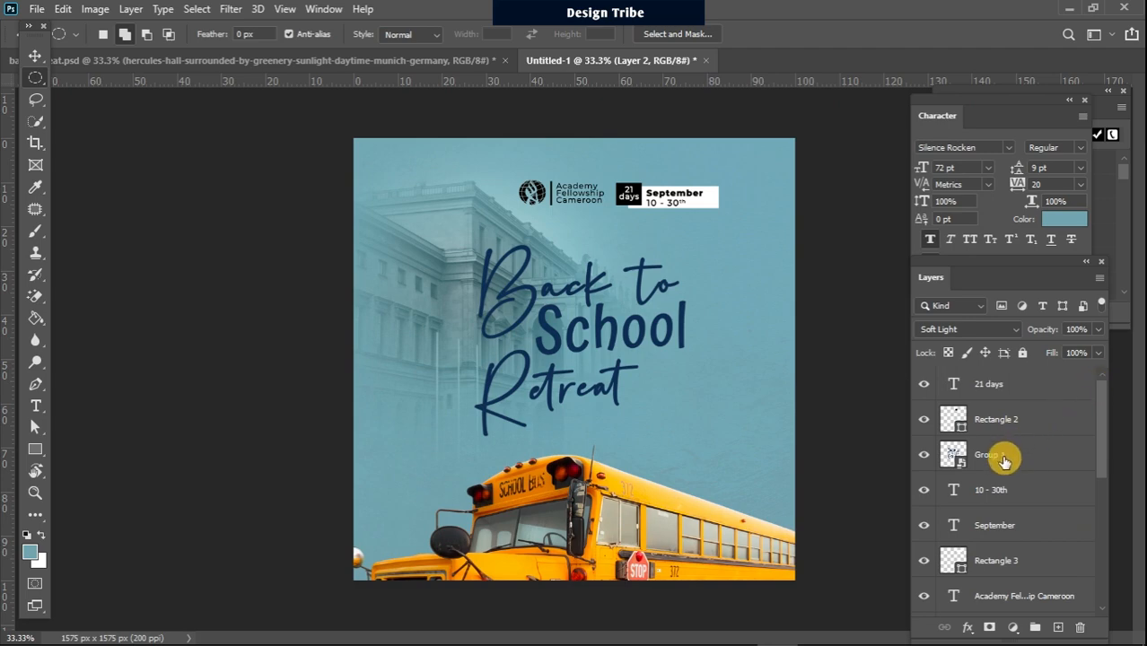
pyautogui.click(1003, 454)
pyautogui.click(35, 55)
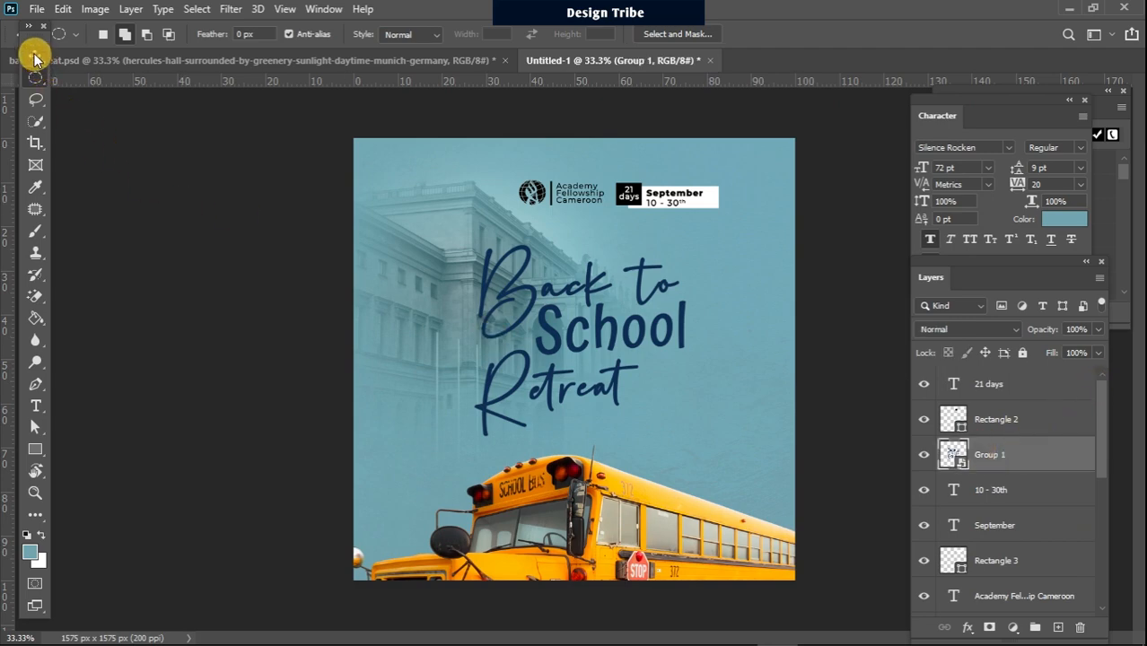
pyautogui.moveTo(588, 329); pyautogui.dragTo(590, 326)
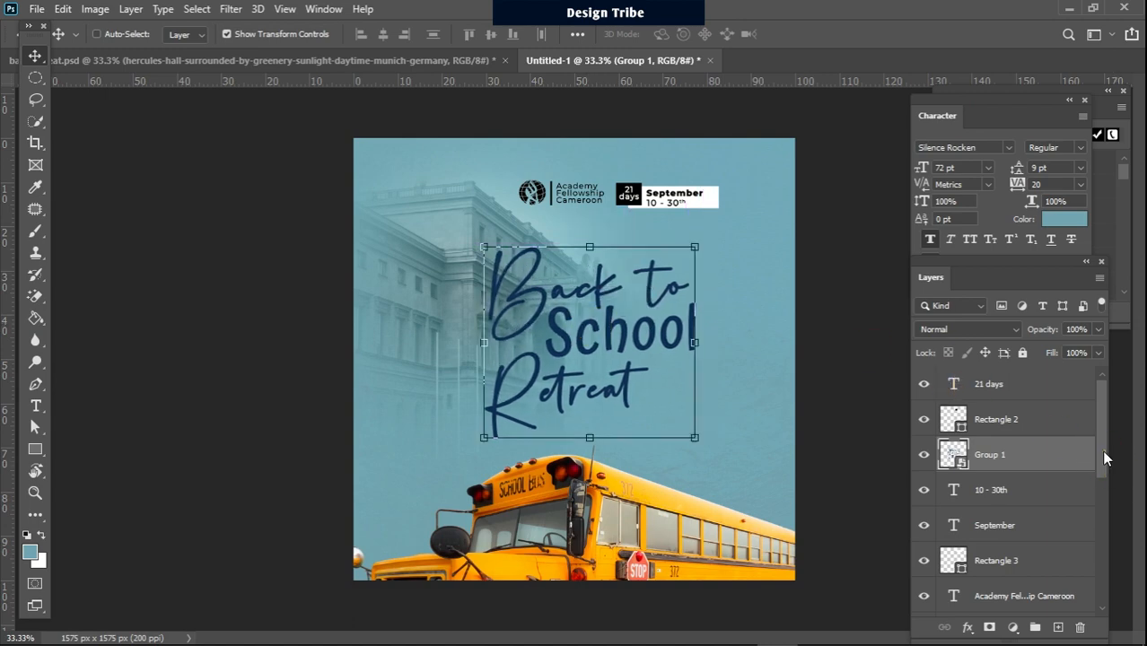
# Nudge the "September" and "10 - 30th" texts together with their white rectangle slightly left towards the "21 days" box.
pyautogui.click(1026, 494)
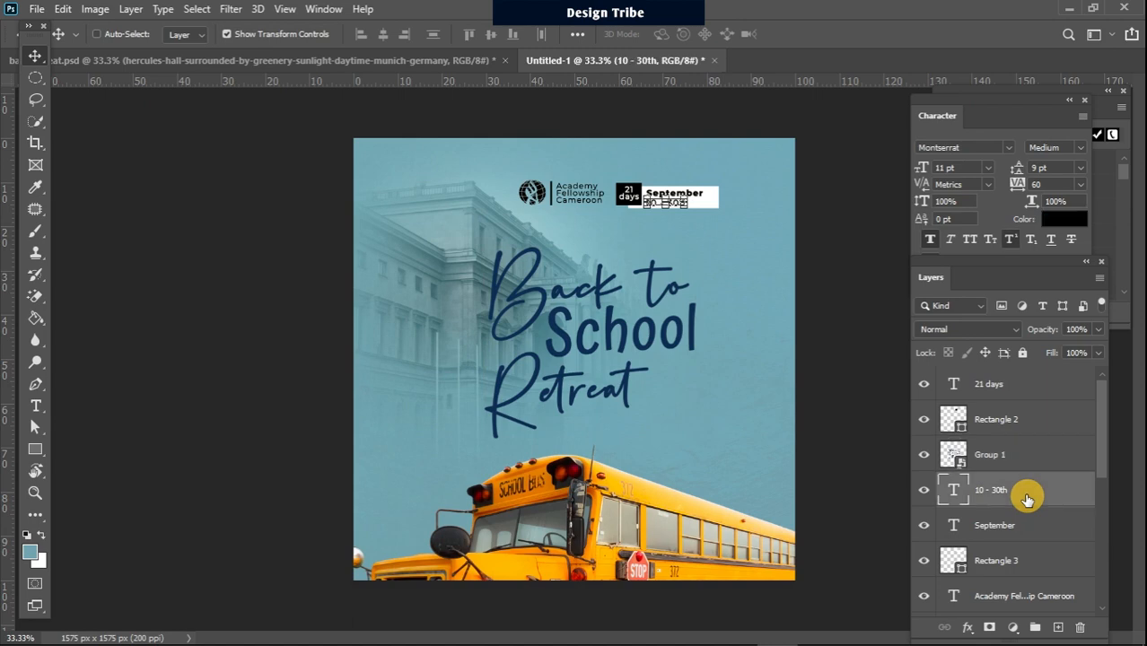
pyautogui.keyDown('shift'); pyautogui.click(1021, 527); pyautogui.keyUp('shift')
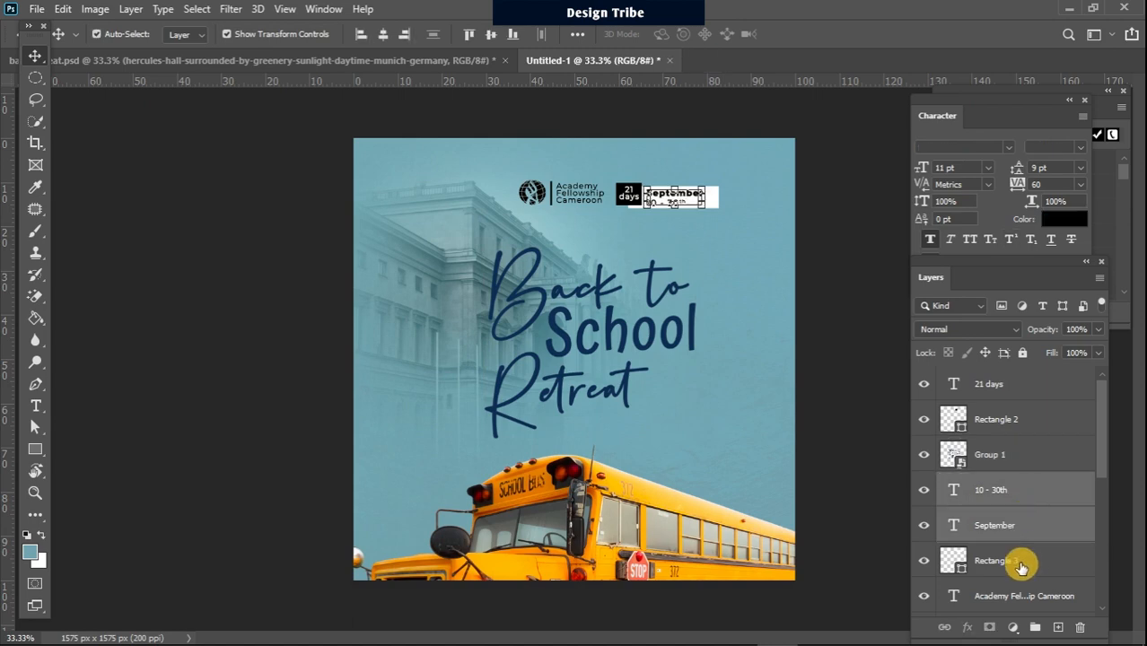
pyautogui.keyDown('shift'); pyautogui.click(1021, 565); pyautogui.keyUp('shift')
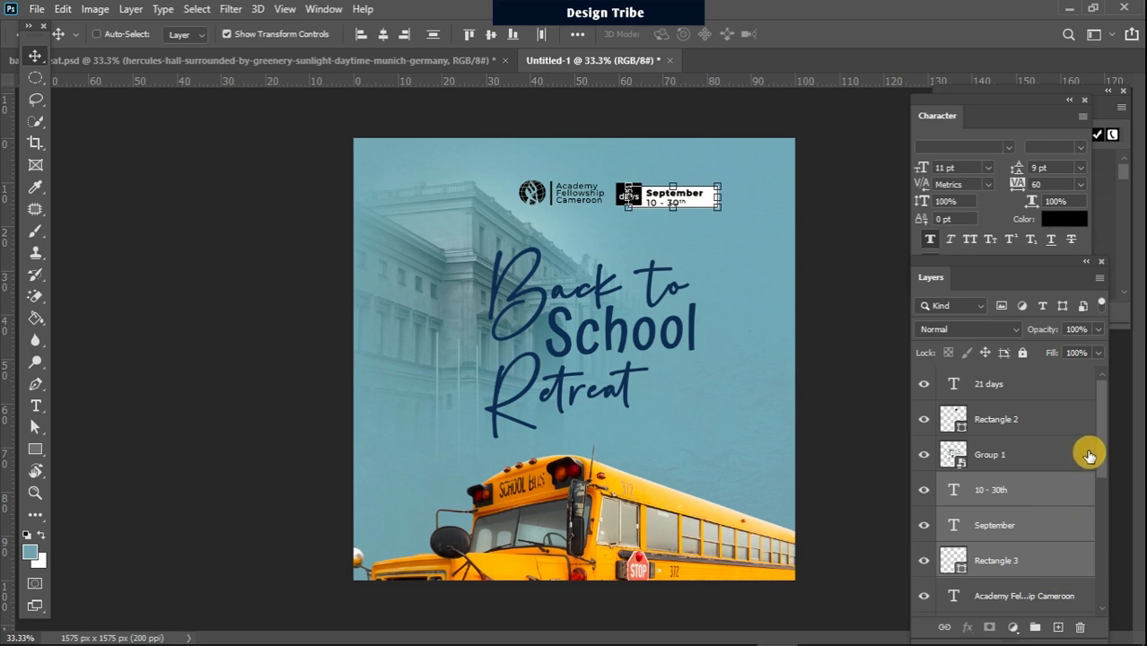
pyautogui.press('Left')
pyautogui.press('Left')
pyautogui.press('Left')
pyautogui.press('Left')
pyautogui.press('Left')
pyautogui.press('Left')
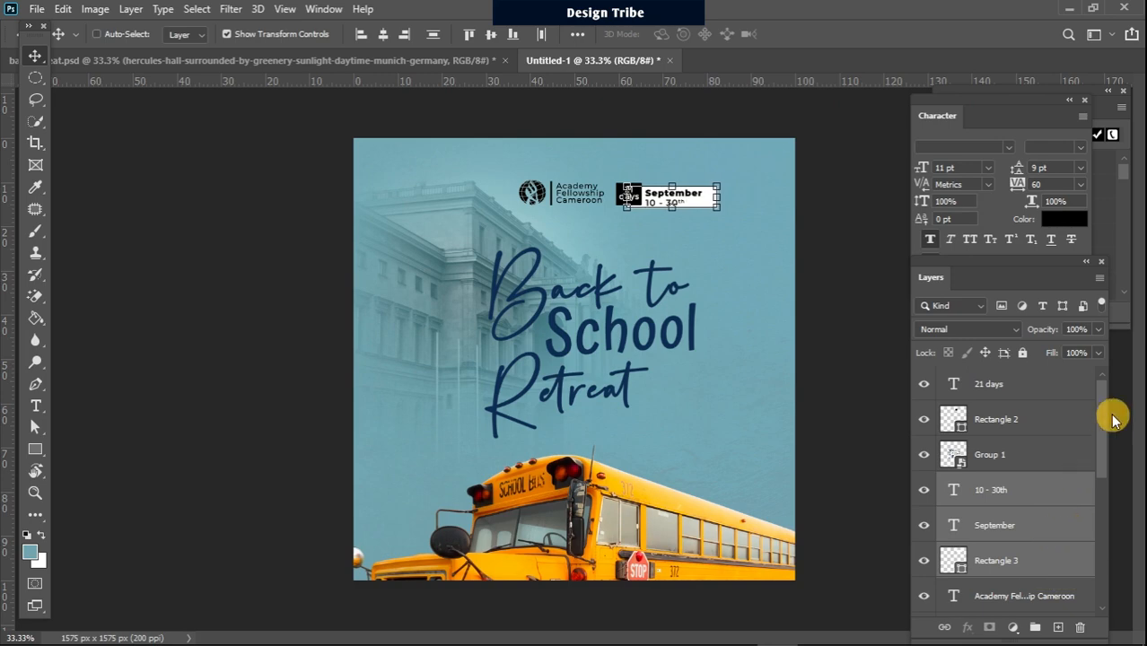
# Group the "September", "10 - 30th" and "21 days" texts with their two rectangles and name the group "date".
pyautogui.keyDown('ctrl'); pyautogui.click(1083, 419); pyautogui.keyUp('ctrl')
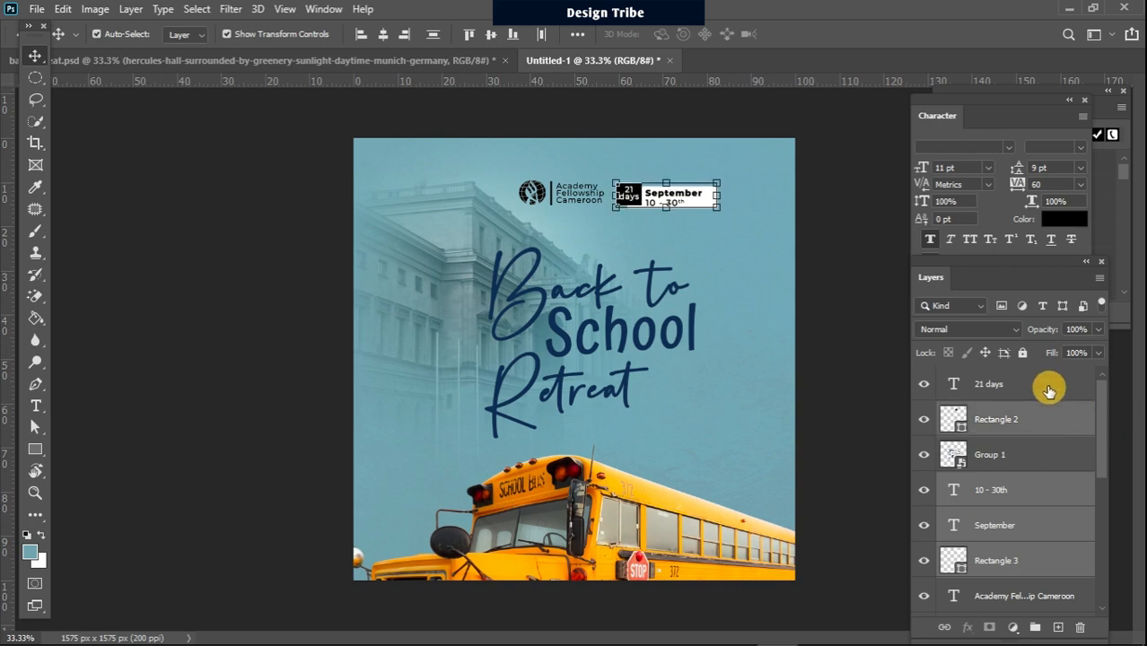
pyautogui.keyDown('ctrl'); pyautogui.click(1045, 389); pyautogui.keyUp('ctrl')
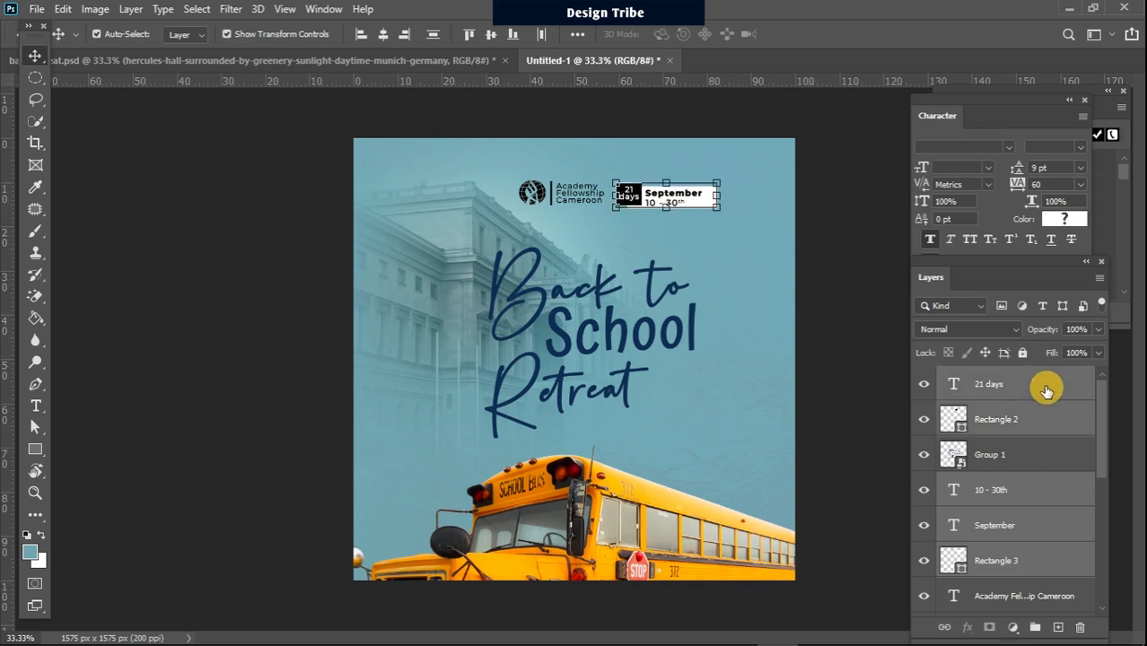
pyautogui.click(1037, 627)
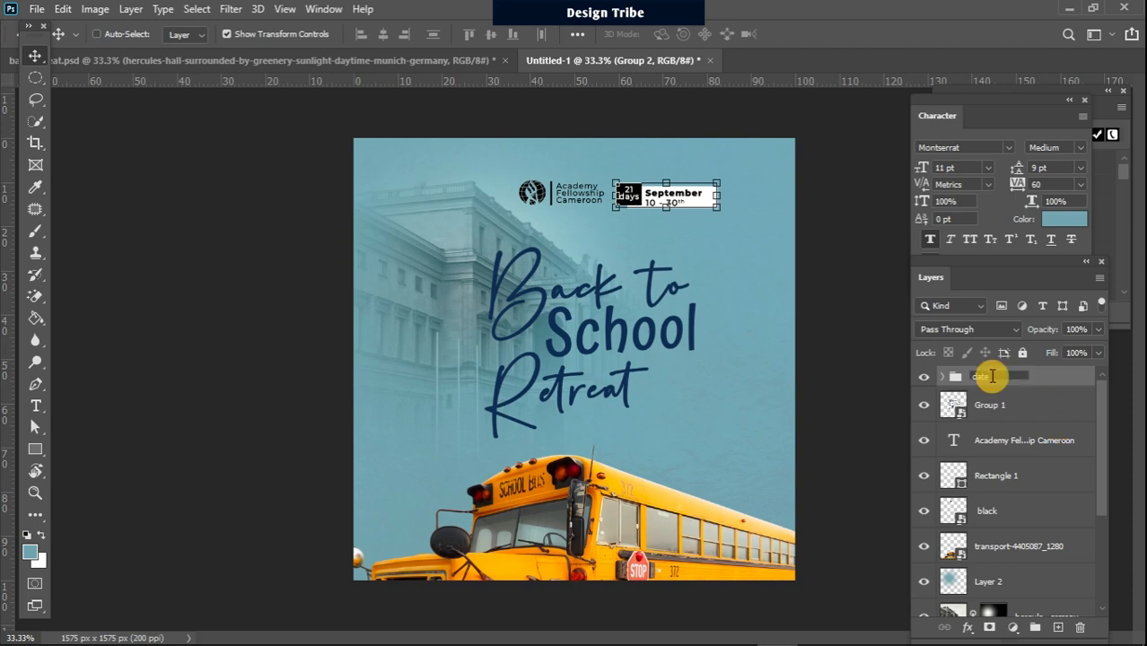
pyautogui.press('Return')
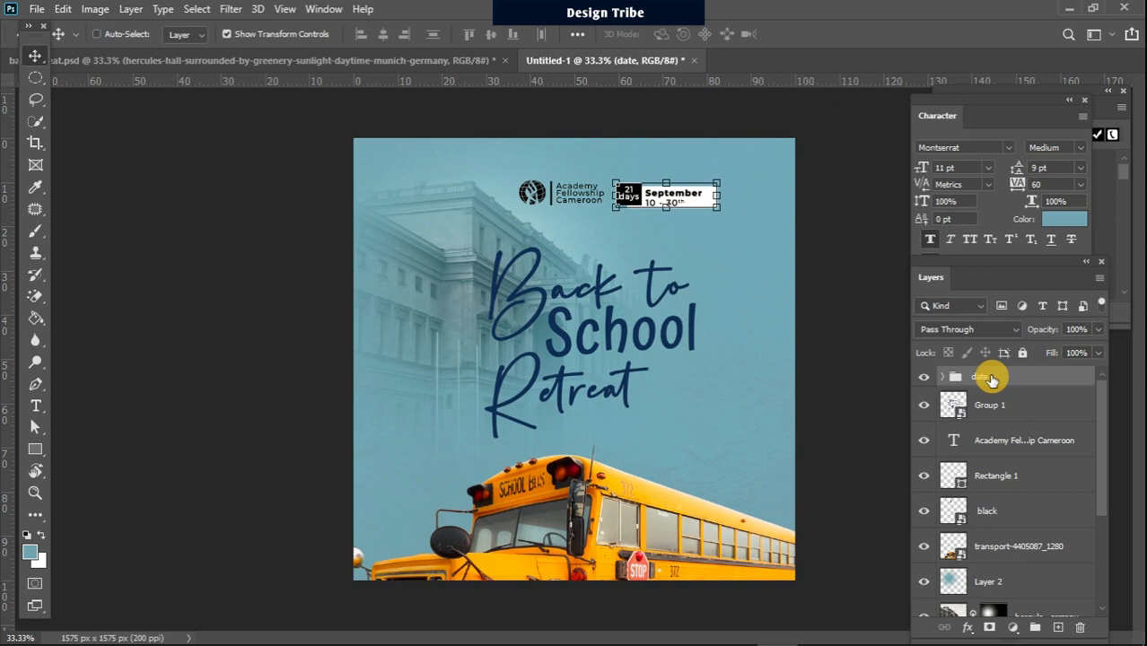
pyautogui.rightClick(992, 379)
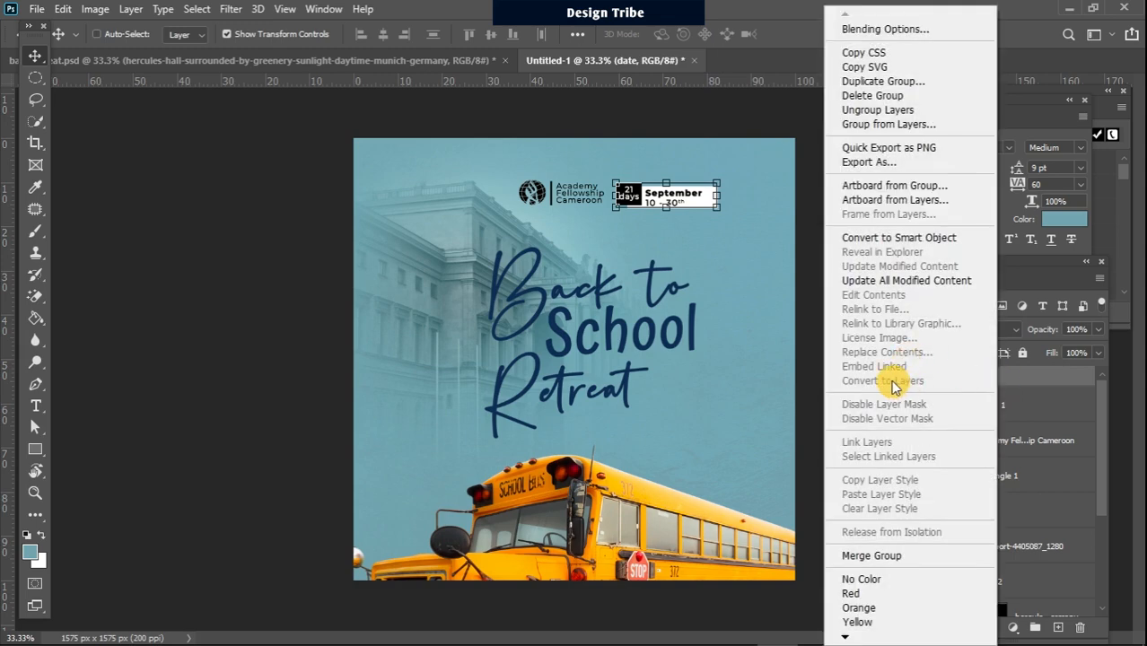
pyautogui.click(1032, 379)
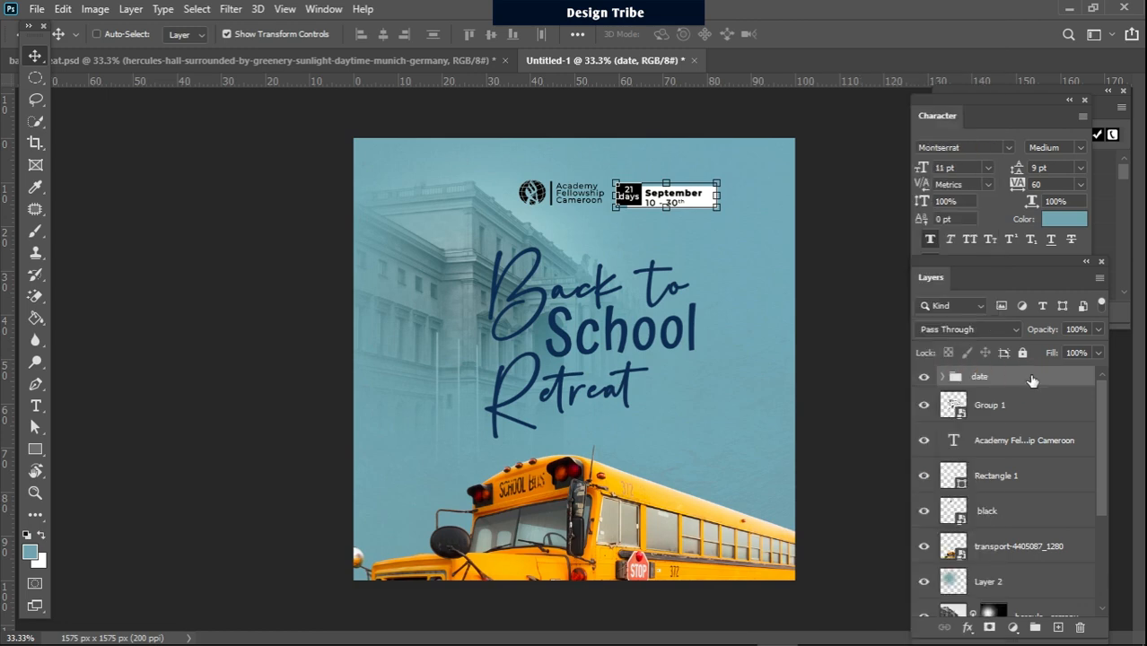
# Nudge the whole date group slightly left, closer to the Academy Fellowship Cameroon logo.
pyautogui.press('Left')
pyautogui.press('Left')
pyautogui.press('Left')
pyautogui.press('Left')
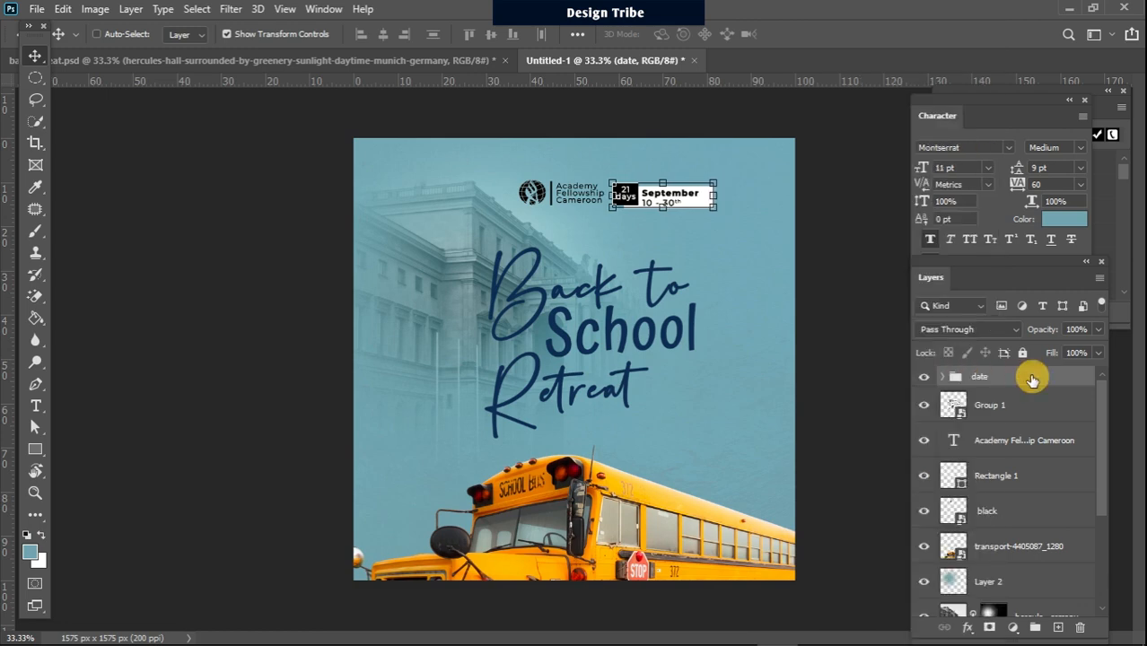
# Change the fill of Rectangle 2 behind "21 days" to the title's navy blue, 182b5a, sampled from the word "School".
pyautogui.click(943, 378)
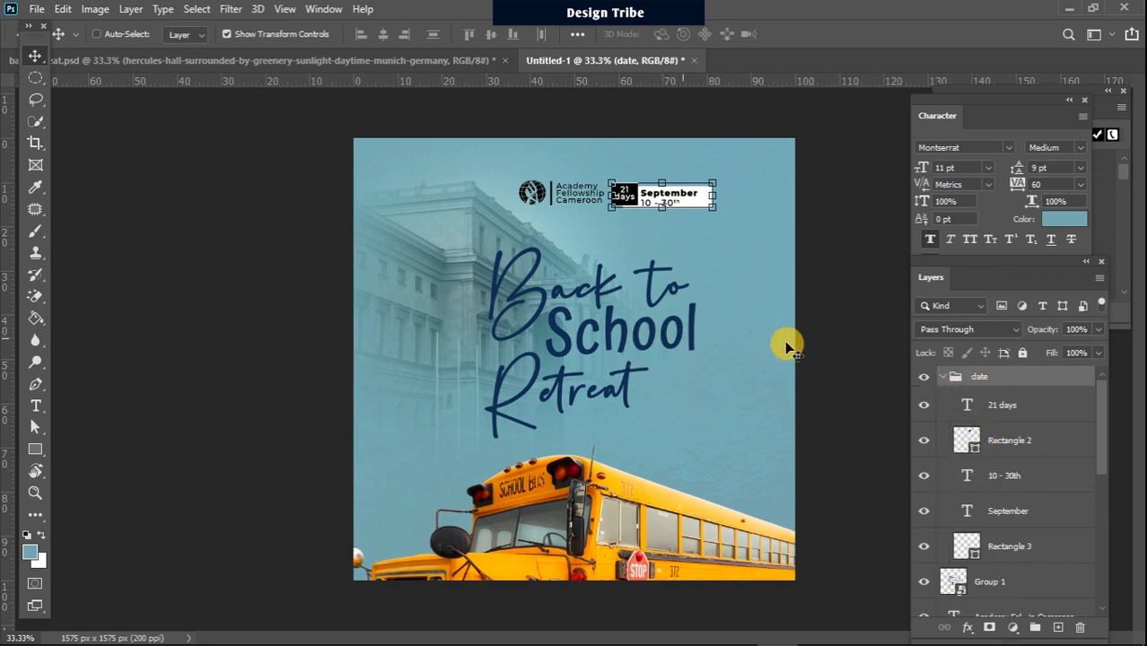
pyautogui.click(1000, 441)
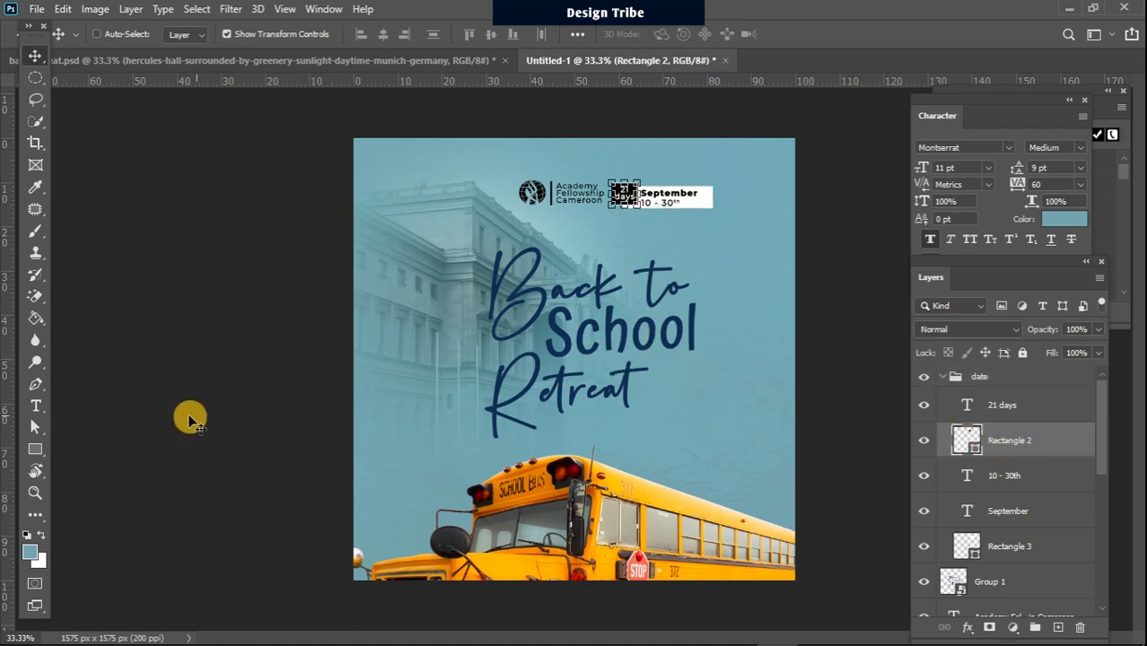
pyautogui.click(35, 449)
pyautogui.click(187, 36)
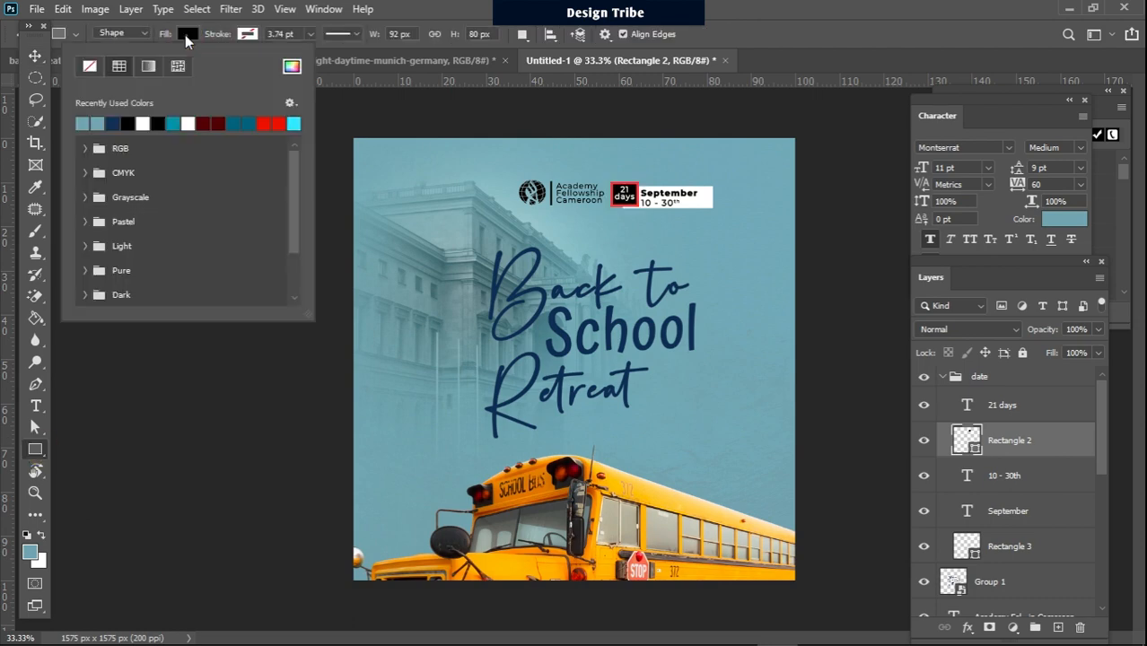
pyautogui.click(291, 67)
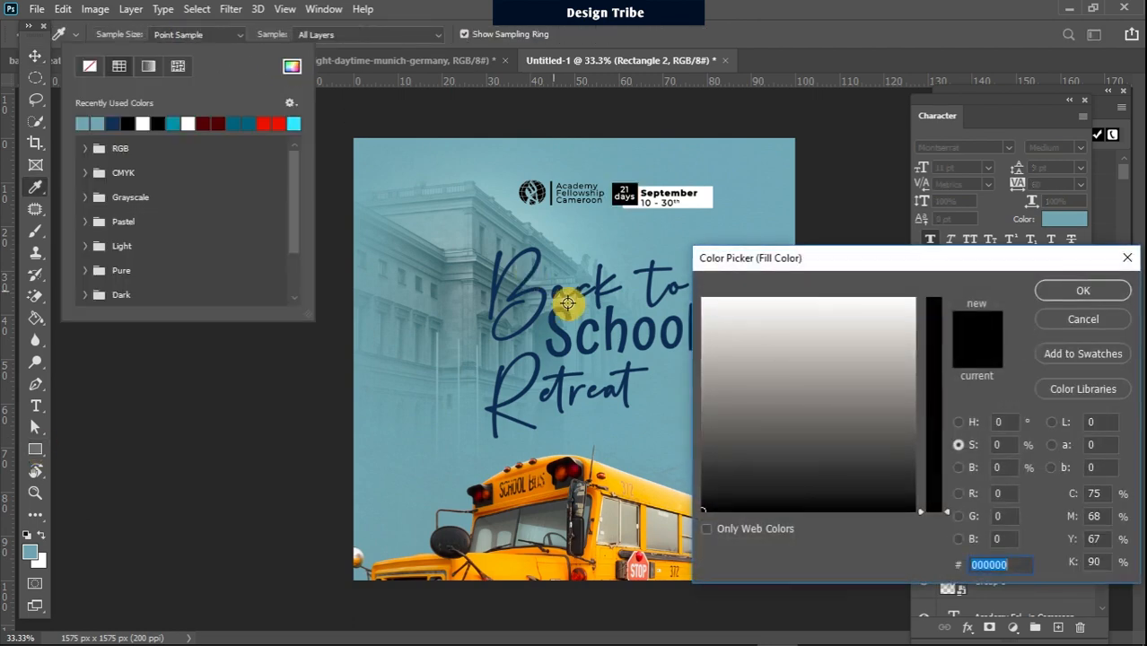
pyautogui.click(565, 341)
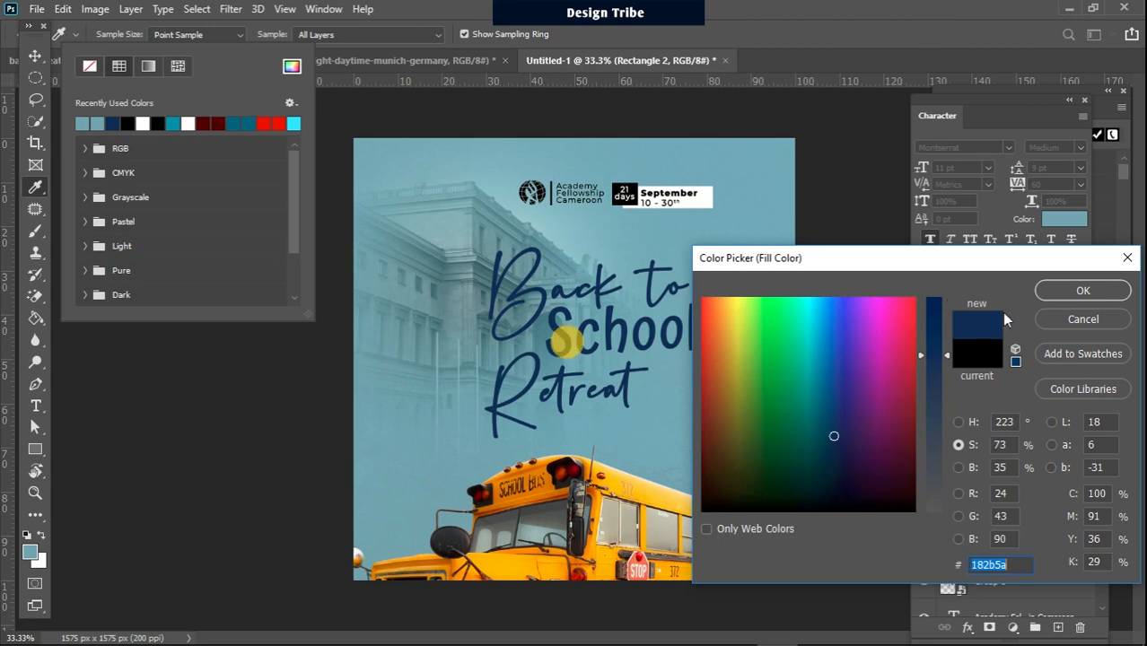
pyautogui.click(1082, 290)
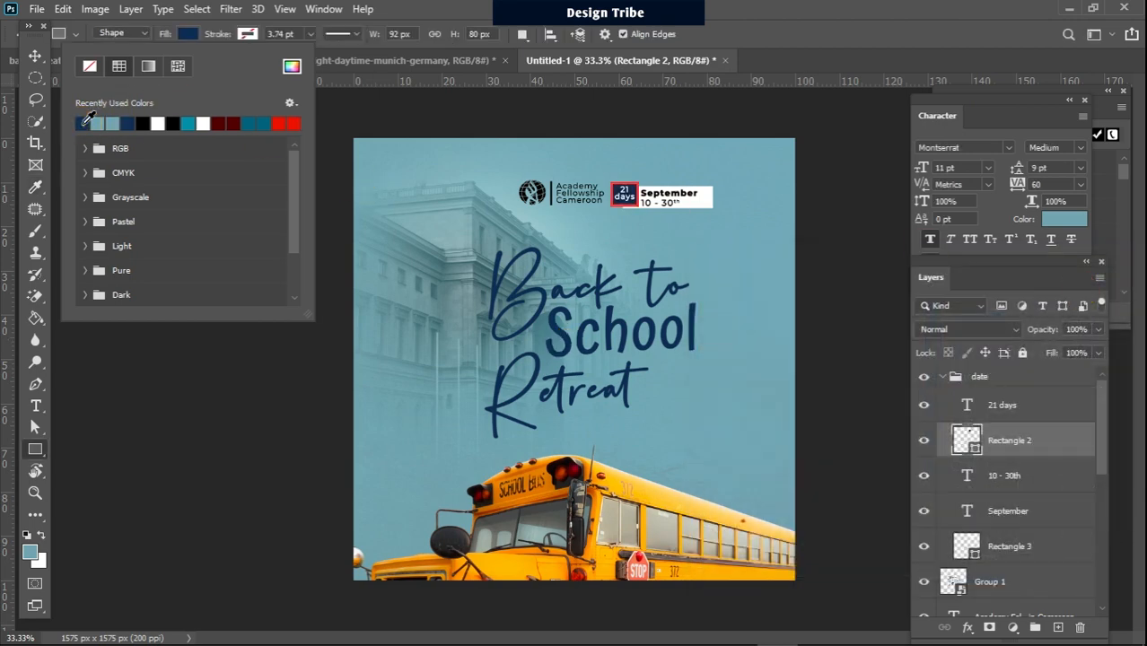
pyautogui.click(36, 79)
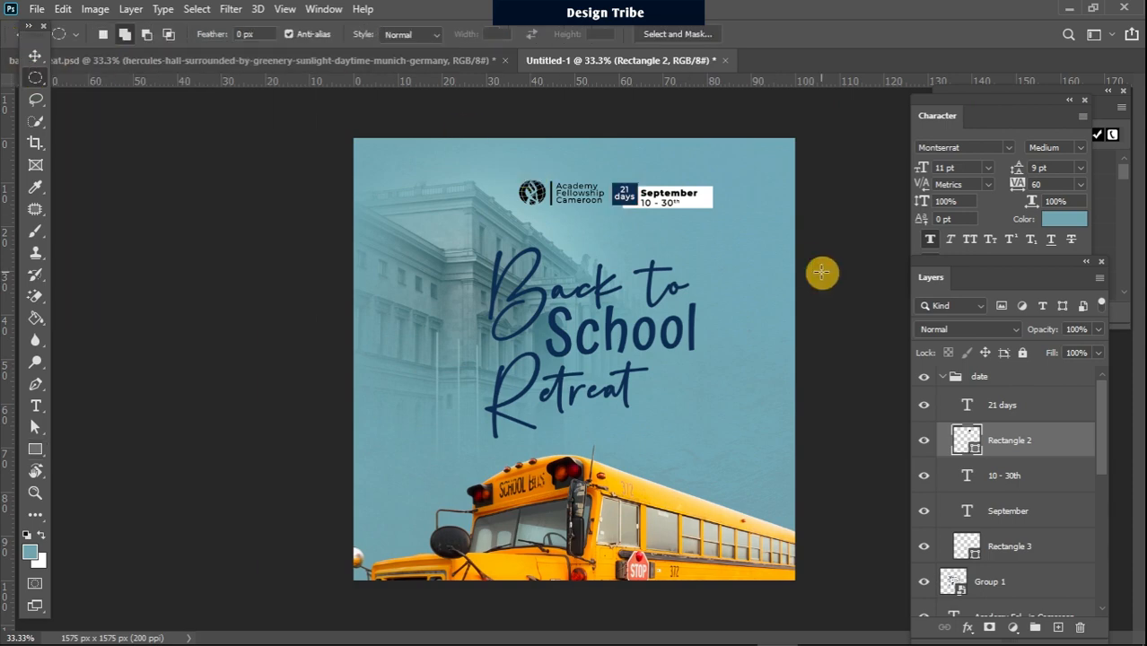
# Group the black logo, Rectangle 1 and the Academy Fellowship Cameroon text, and convert both this group and the date group to smart objects.
pyautogui.click(941, 377)
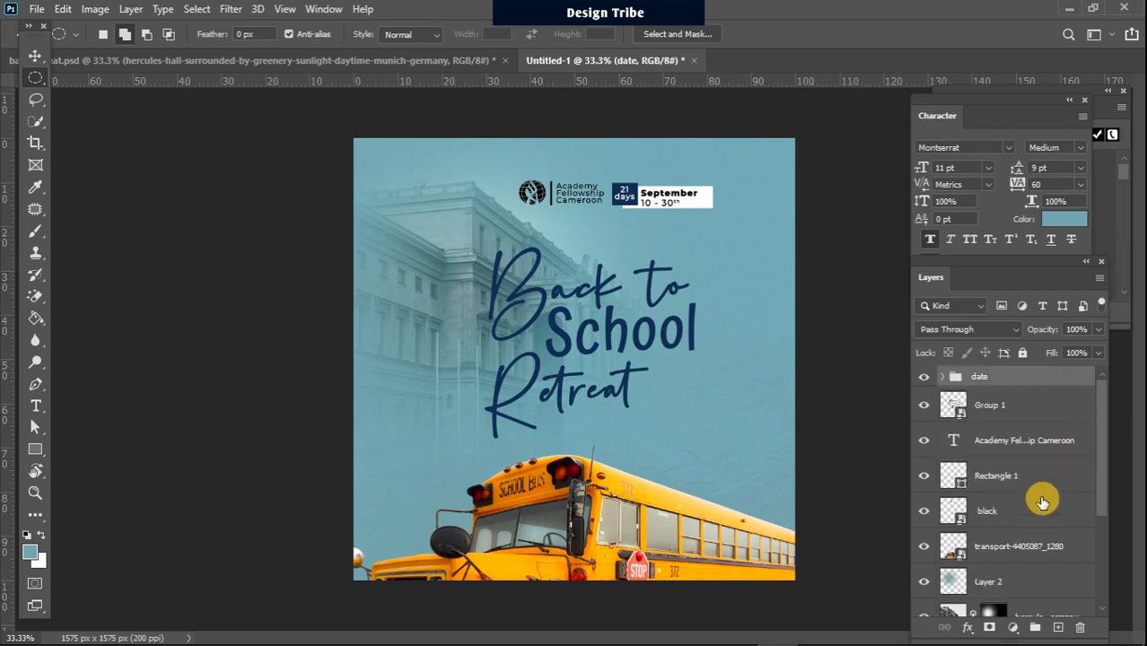
pyautogui.click(1019, 511)
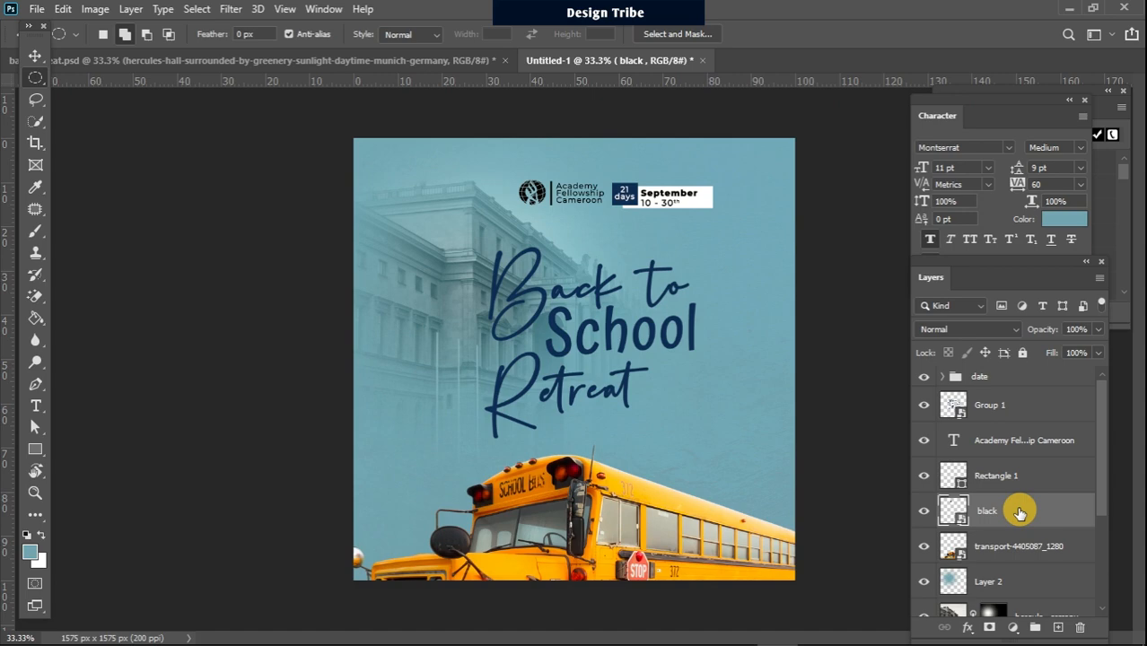
pyautogui.keyDown('shift'); pyautogui.click(1030, 484); pyautogui.keyUp('shift')
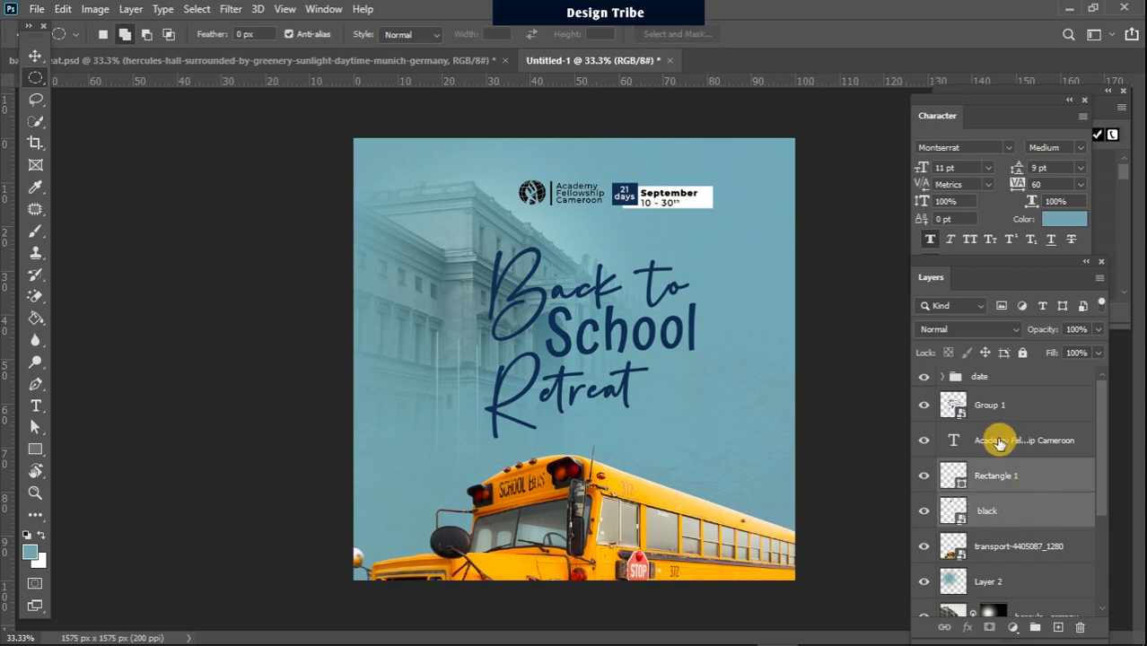
pyautogui.keyDown('shift'); pyautogui.click(998, 444); pyautogui.keyUp('shift')
pyautogui.moveTo(999, 443); pyautogui.dragTo(1034, 627)
pyautogui.rightClick(1011, 436)
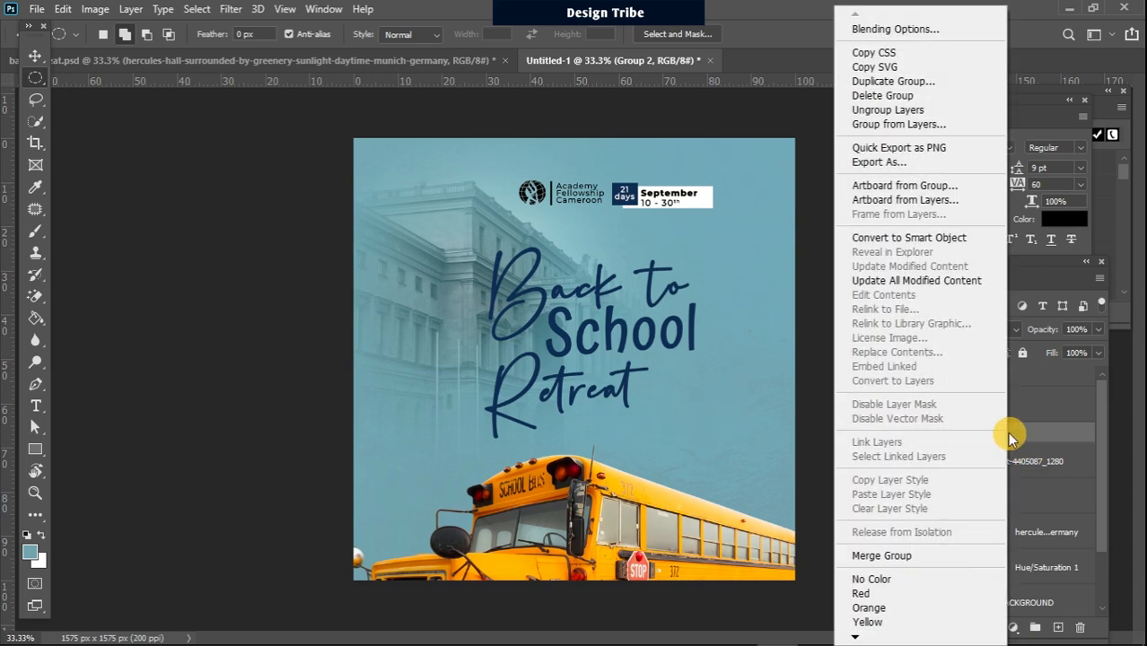
pyautogui.click(915, 237)
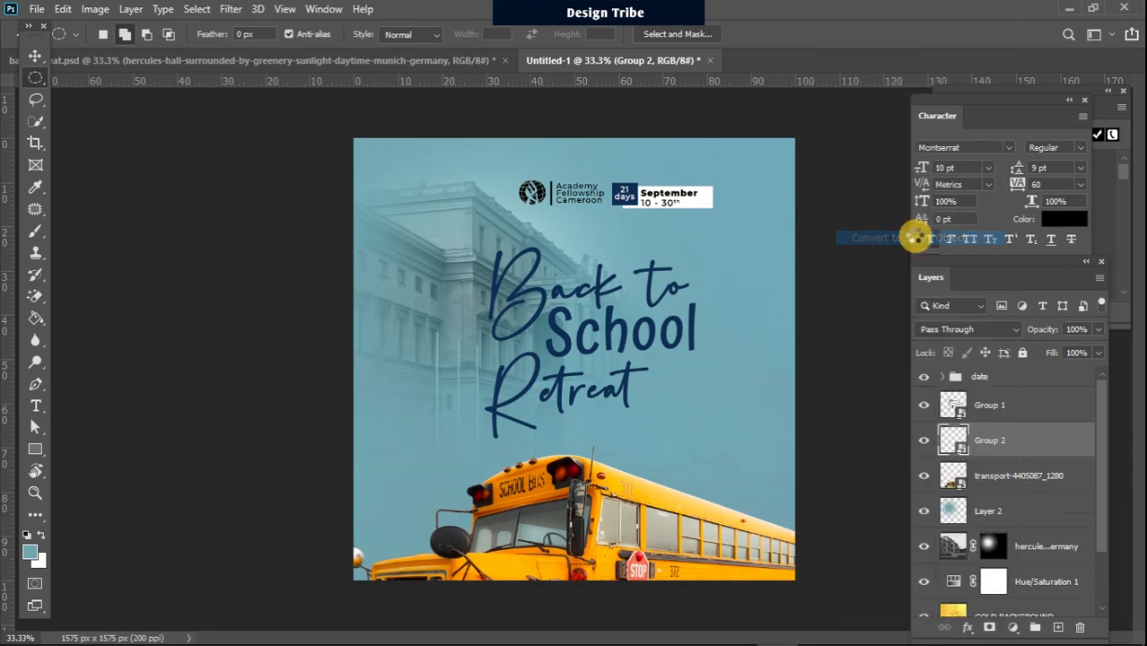
pyautogui.rightClick(1020, 383)
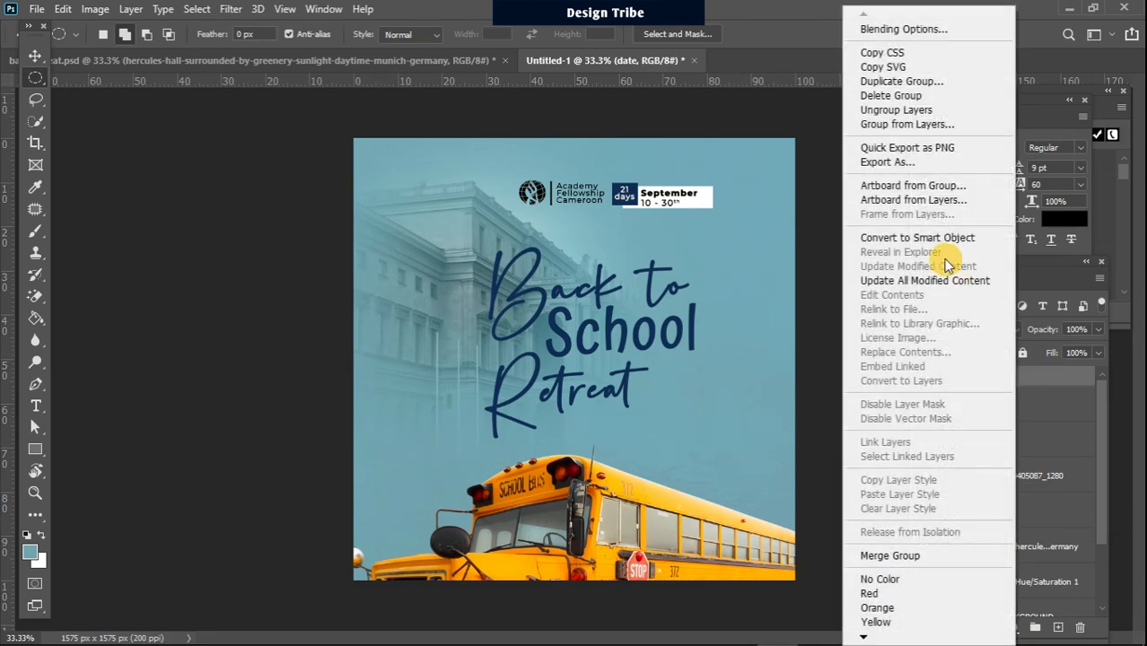
pyautogui.click(917, 238)
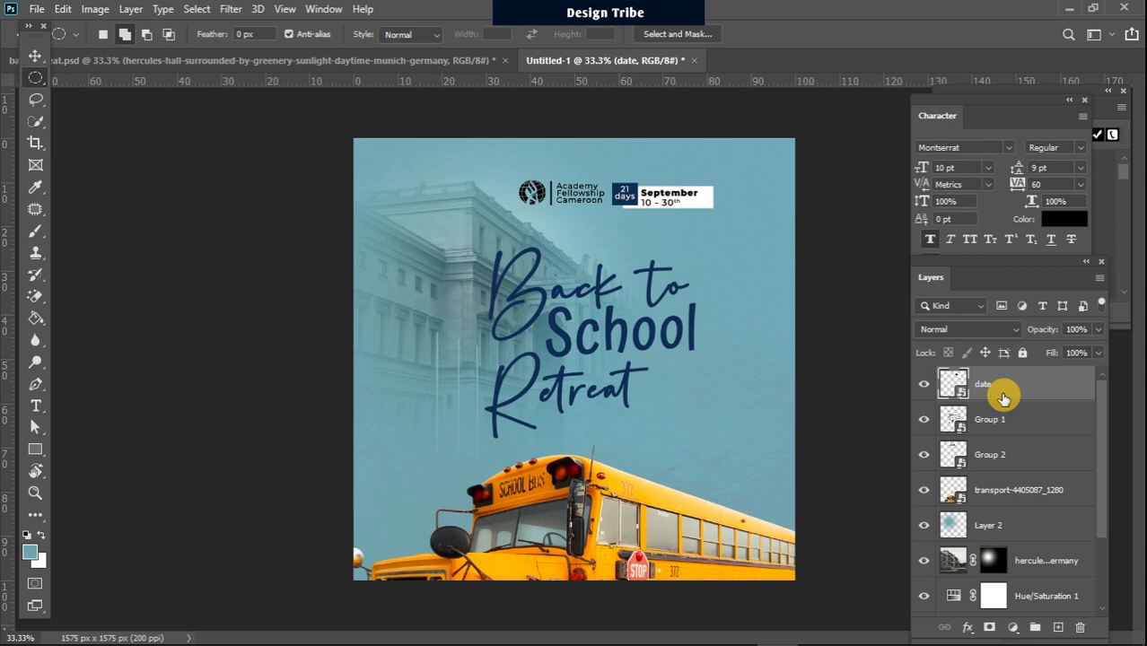
# Rename the Group 2 smart object containing the Academy Fellowship Cameroon logo as "loko".
pyautogui.click(1007, 420)
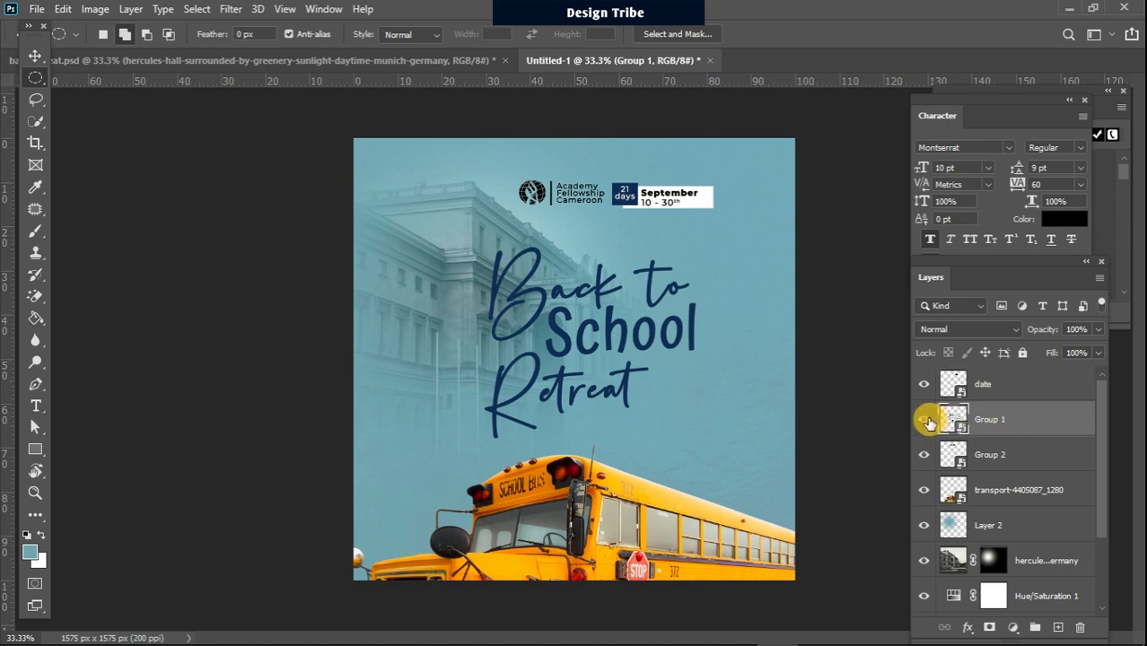
pyautogui.click(926, 420)
pyautogui.click(926, 420)
pyautogui.click(1005, 456)
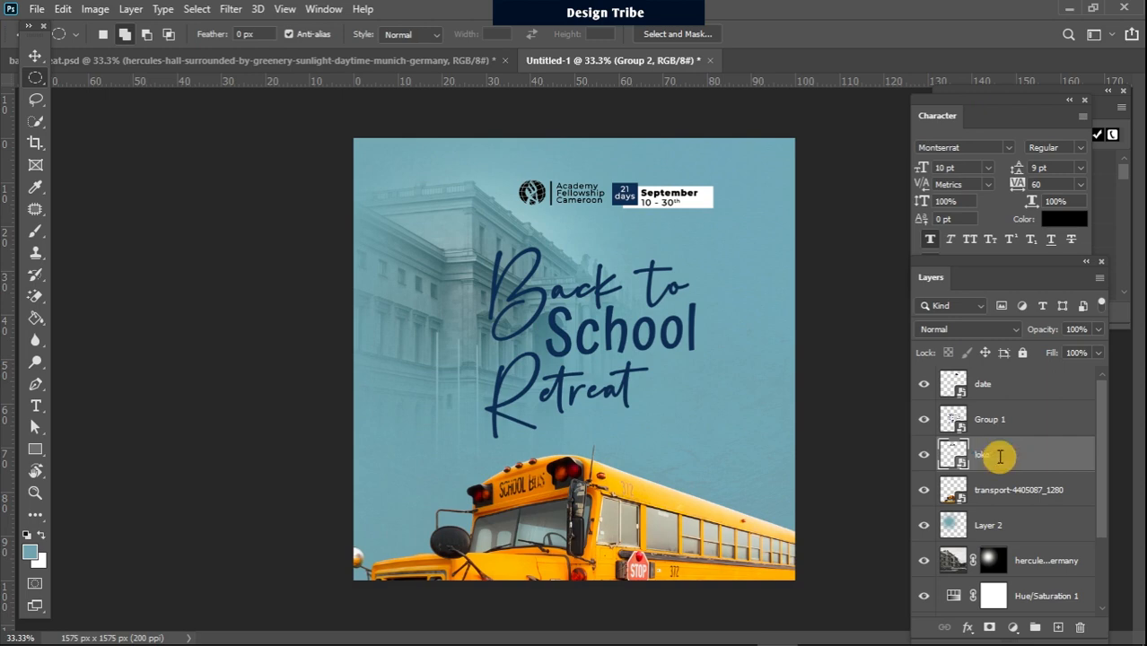
pyautogui.press('Return')
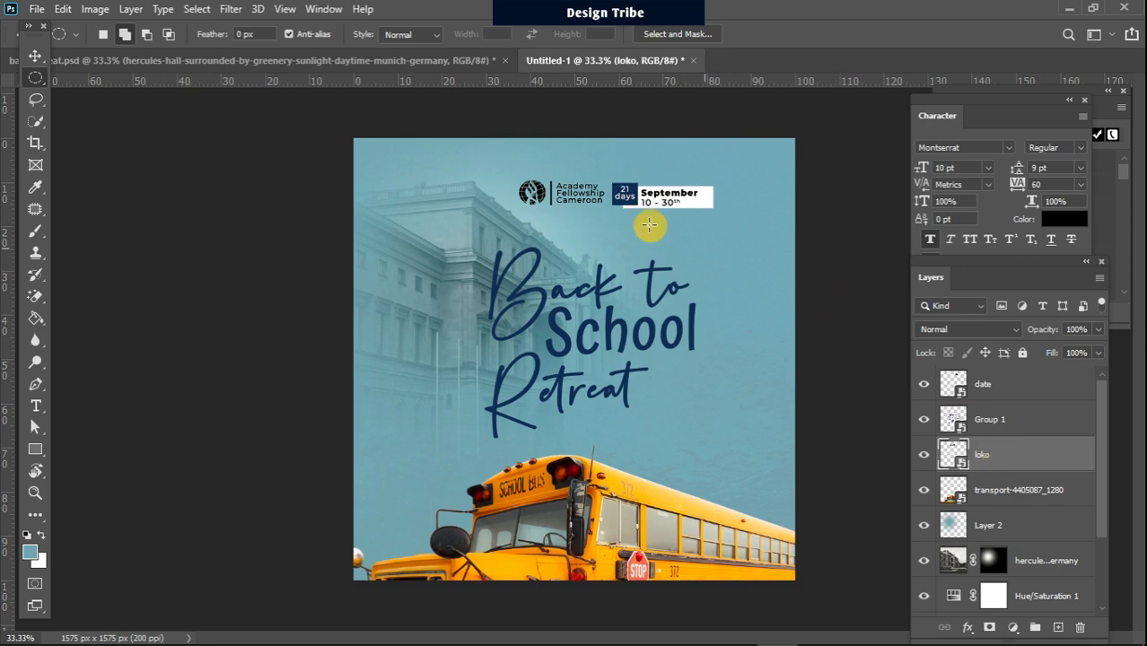
# Move the Academy Fellowship Cameroon logo slightly left and down, away from the date block.
pyautogui.click(34, 55)
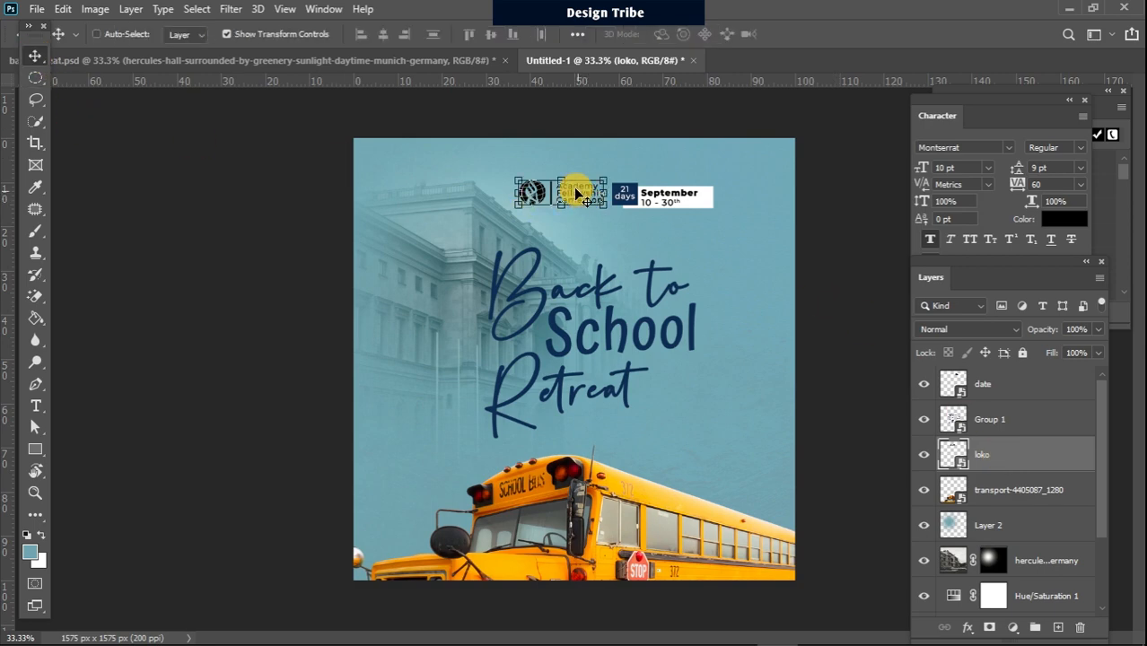
pyautogui.moveTo(572, 193); pyautogui.dragTo(559, 198)
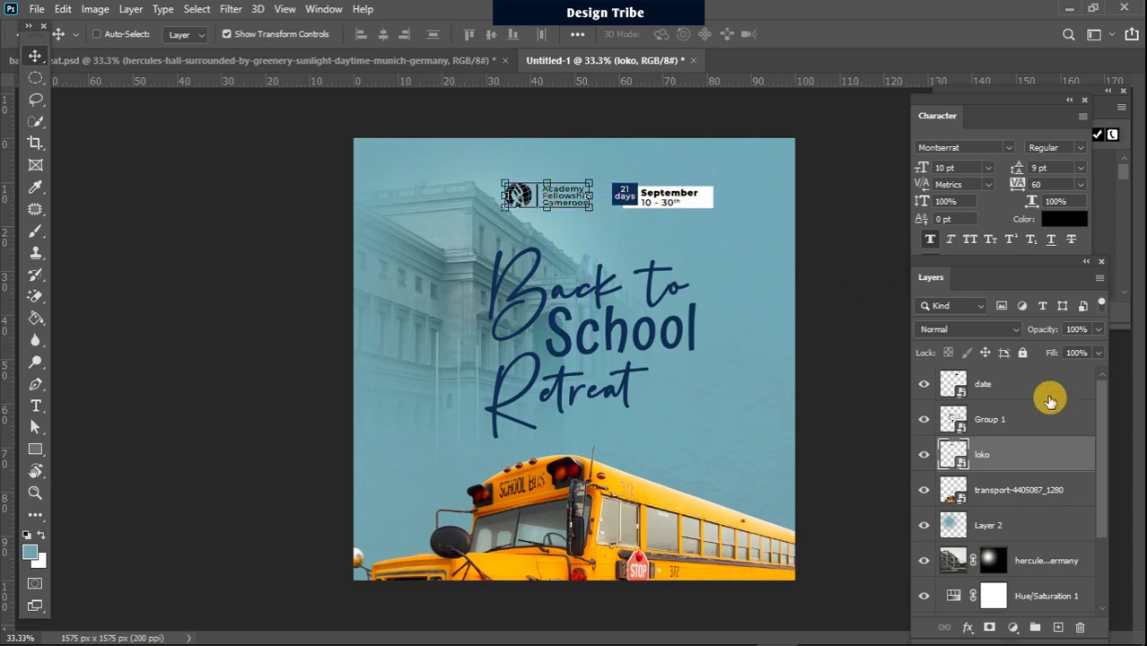
# Identify the date layer and nudge the date block left and slightly down, closer to the Academy Fellowship Cameroon logo.
pyautogui.click(925, 419)
pyautogui.click(924, 419)
pyautogui.click(924, 384)
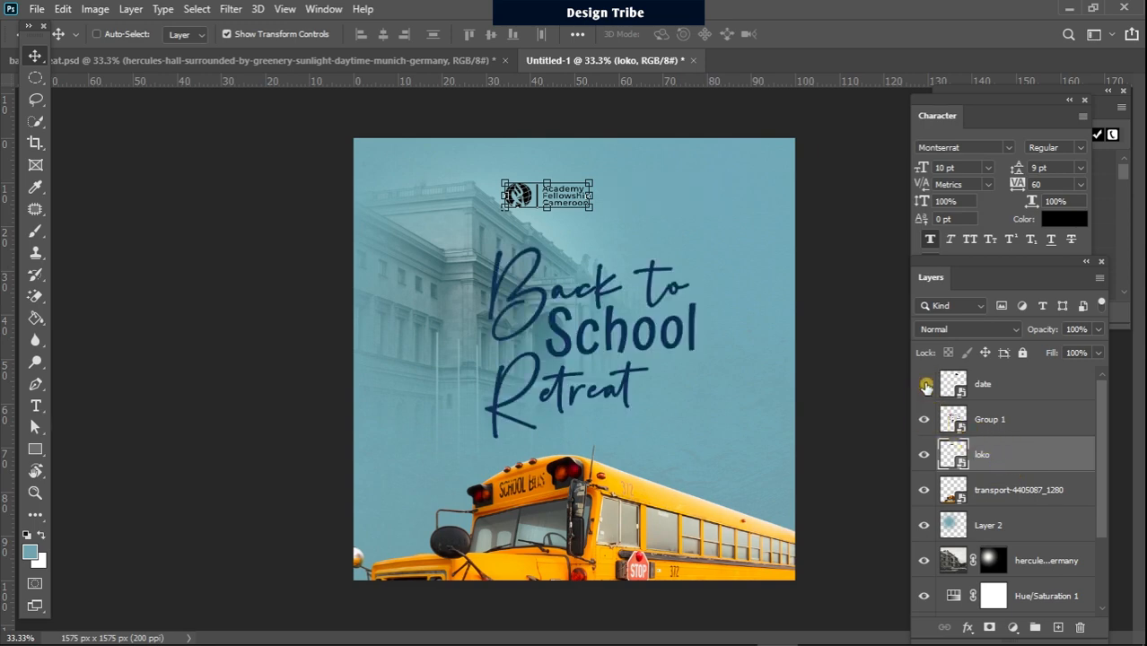
pyautogui.click(925, 384)
pyautogui.click(991, 384)
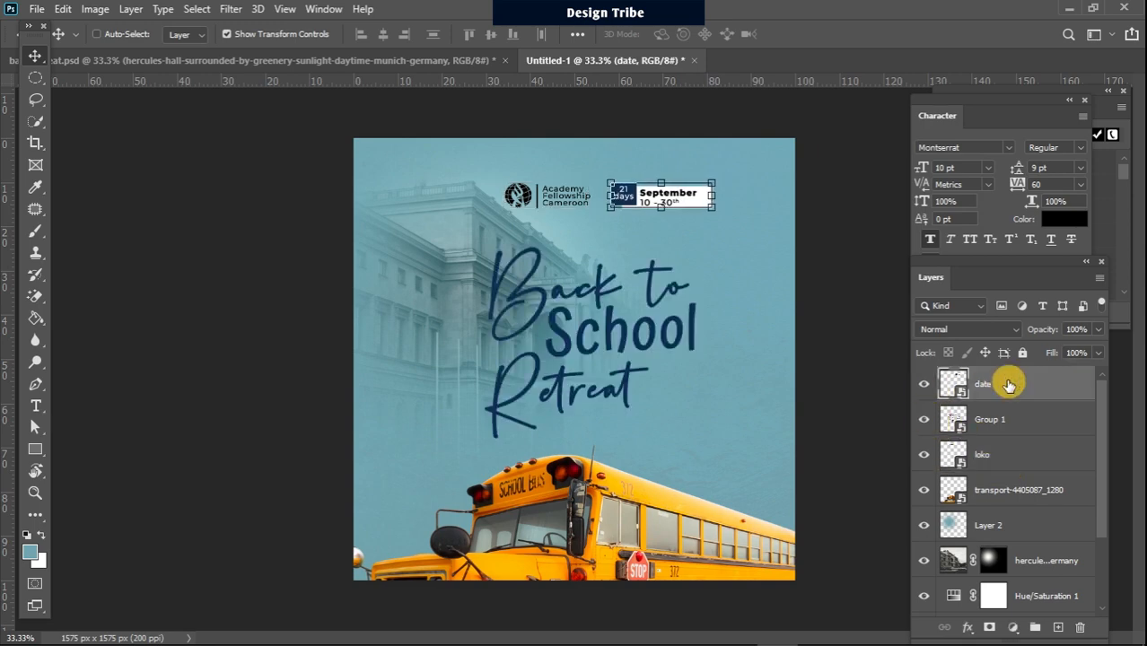
pyautogui.press('Left')
pyautogui.press('Left')
pyautogui.press('Left')
pyautogui.press('Left')
pyautogui.press('Left')
pyautogui.press('Left')
pyautogui.press('Left')
pyautogui.press('Left')
pyautogui.press('Left')
pyautogui.press('Left')
pyautogui.press('Left')
pyautogui.press('Left')
pyautogui.press('Left')
pyautogui.press('Left')
pyautogui.press('Left')
pyautogui.press('Left')
pyautogui.press('Left')
pyautogui.press('Left')
pyautogui.press('Left')
pyautogui.press('Left')
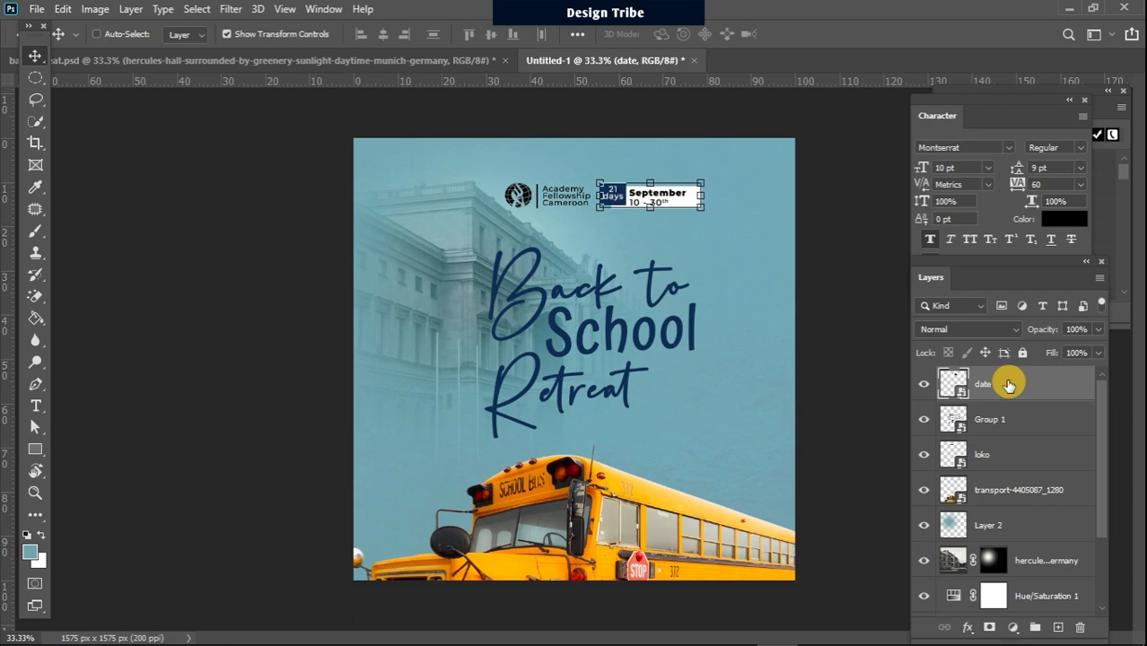
pyautogui.press('Down')
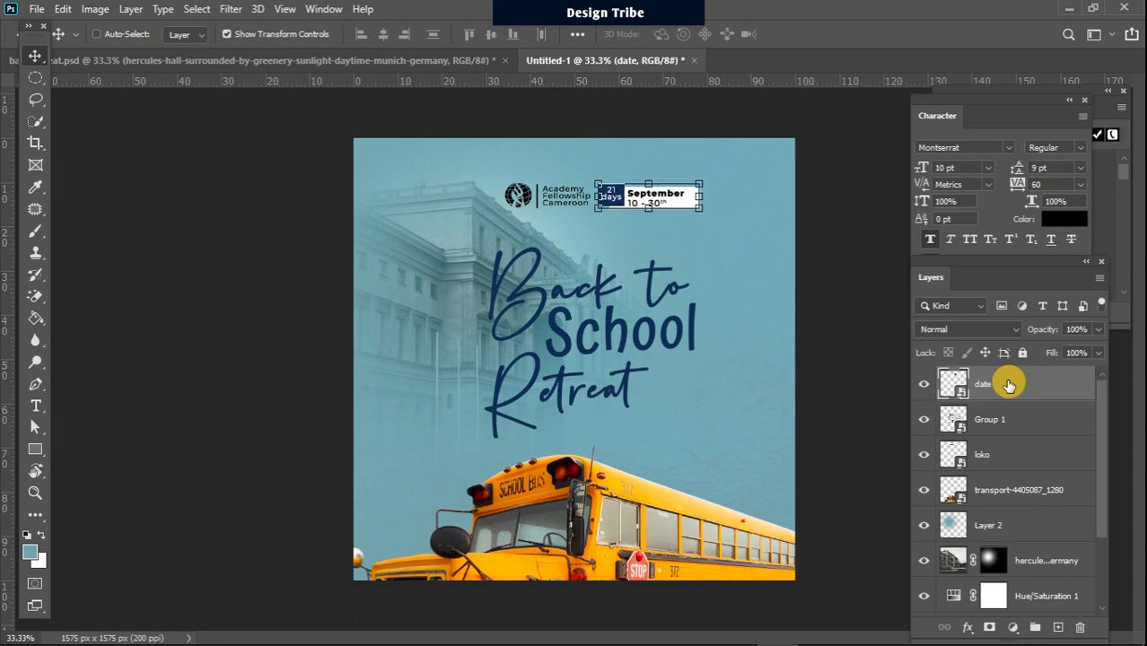
pyautogui.press('Right')
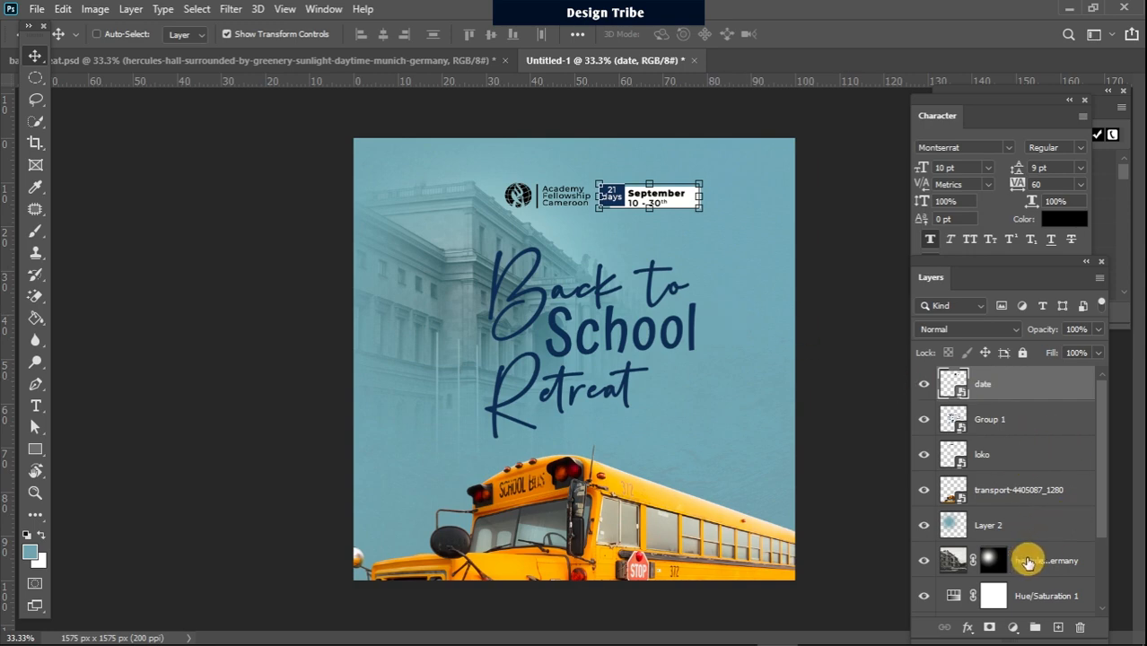
# Nudge the loko layer left until the logo lines up with the left edge of the "Back to School Retreat" title.
pyautogui.click(1028, 560)
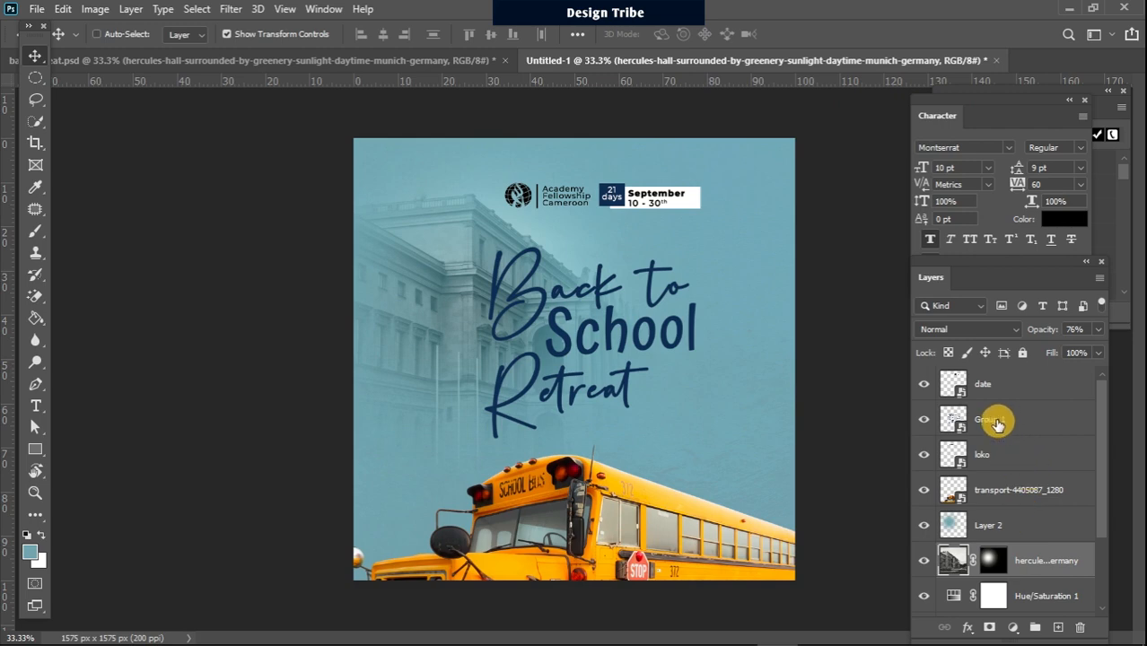
pyautogui.click(994, 421)
pyautogui.click(991, 457)
pyautogui.press('Left')
pyautogui.press('Left')
pyautogui.press('Left')
pyautogui.press('Left')
pyautogui.press('Left')
pyautogui.press('Left')
pyautogui.press('Left')
pyautogui.press('Left')
pyautogui.press('Left')
pyautogui.press('Left')
pyautogui.press('Left')
pyautogui.press('Left')
pyautogui.press('Left')
pyautogui.press('Left')
pyautogui.press('Left')
pyautogui.press('Left')
pyautogui.press('Left')
pyautogui.press('Left')
pyautogui.press('Left')
pyautogui.press('Left')
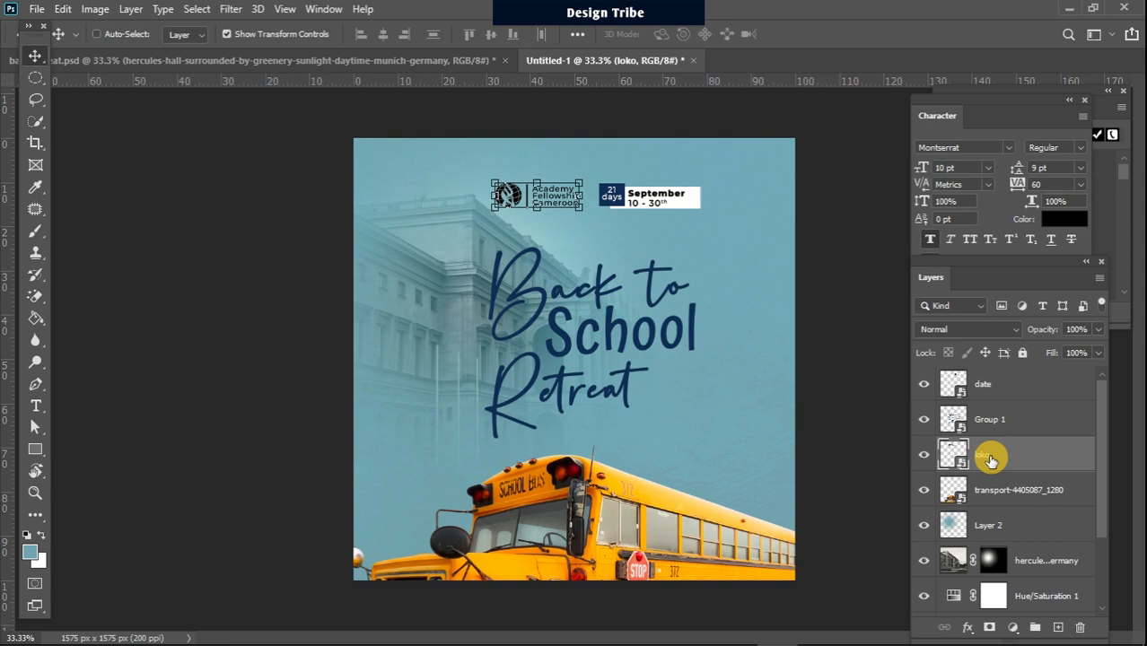
pyautogui.press('Left')
pyautogui.press('Left')
pyautogui.press('Left')
pyautogui.press('Left')
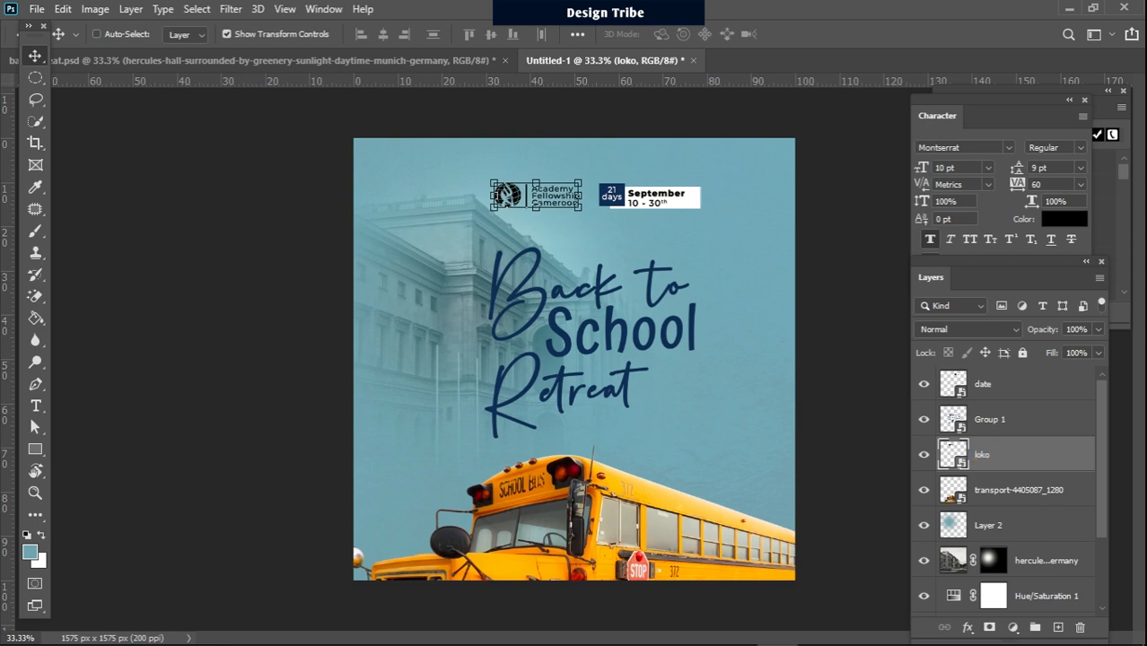
# Match the background to the reference flyer by setting the Hue/Saturation 1 adjustment to hue +52 and saturation -35.
pyautogui.click(308, 60)
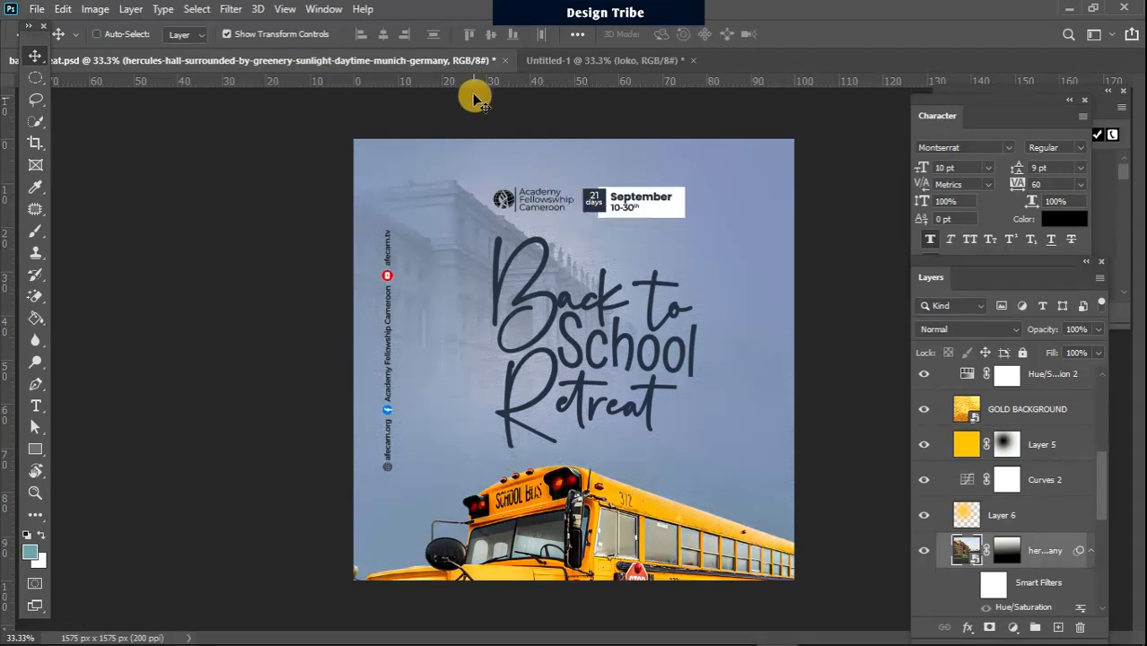
pyautogui.click(539, 61)
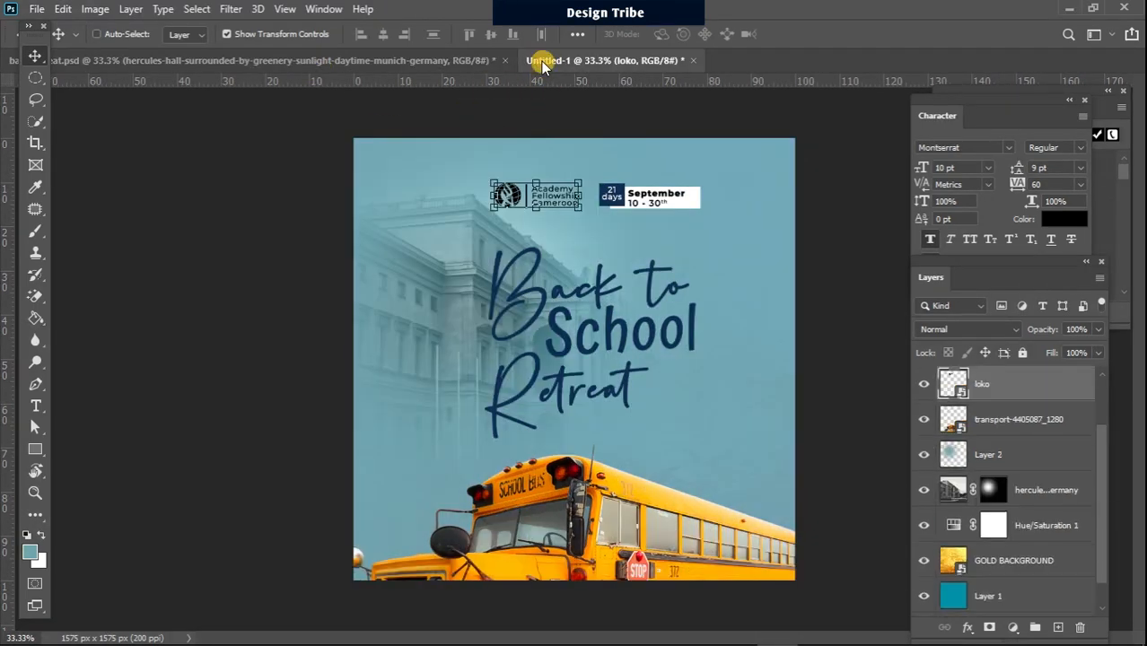
pyautogui.click(36, 79)
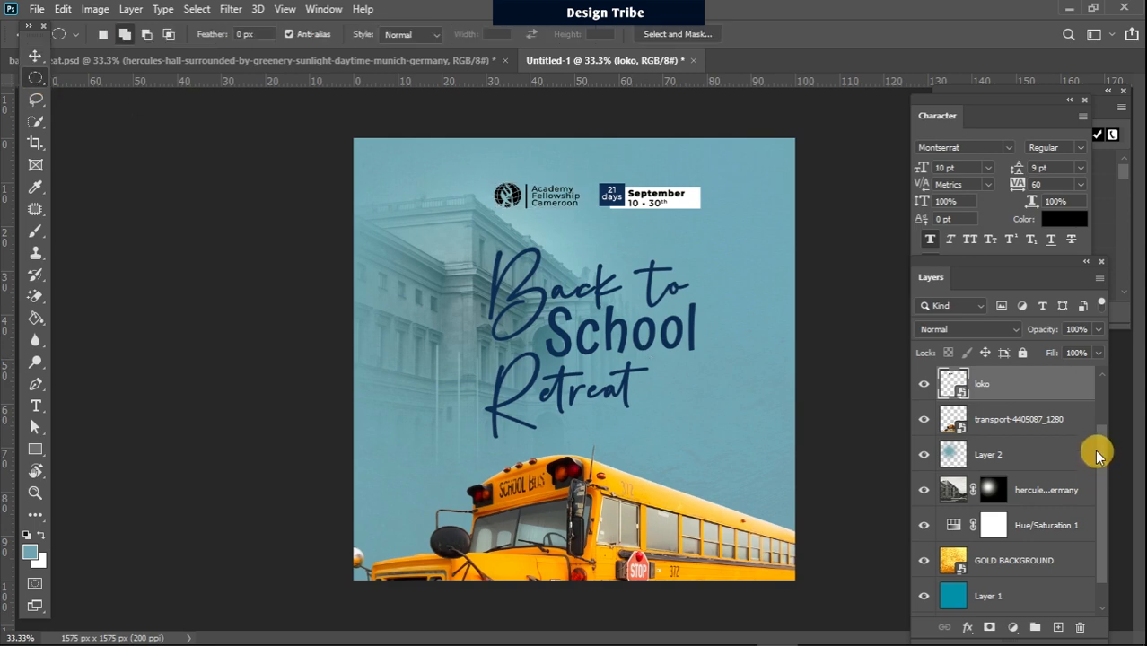
pyautogui.click(354, 61)
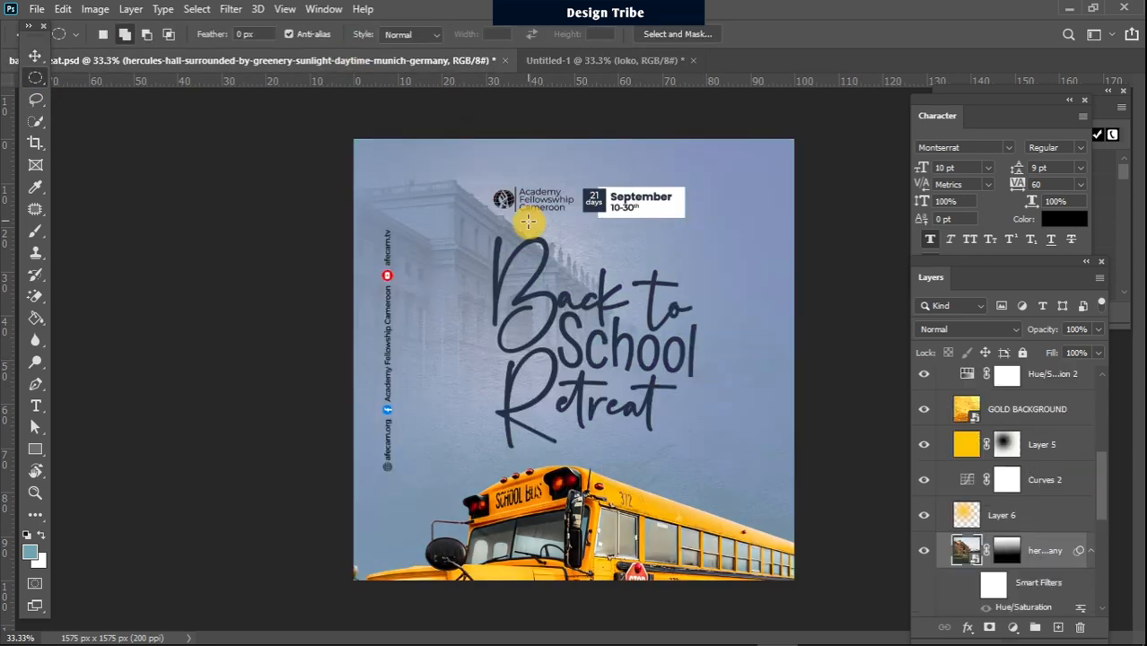
pyautogui.click(546, 59)
pyautogui.scroll(-2, 1102, 438)
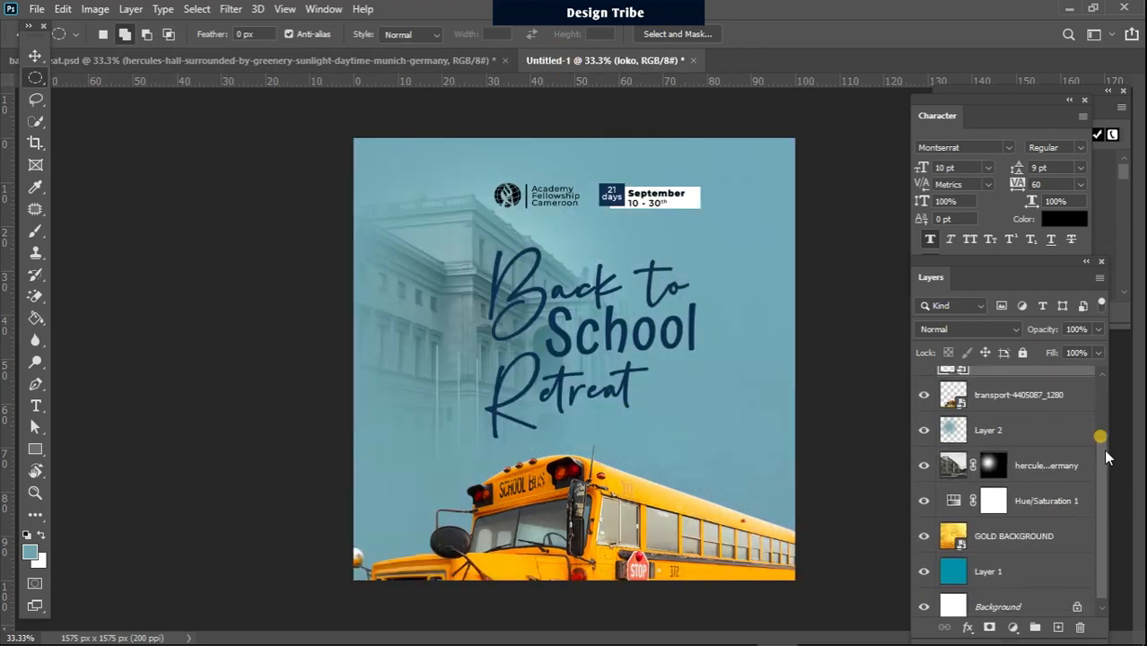
pyautogui.click(1045, 495)
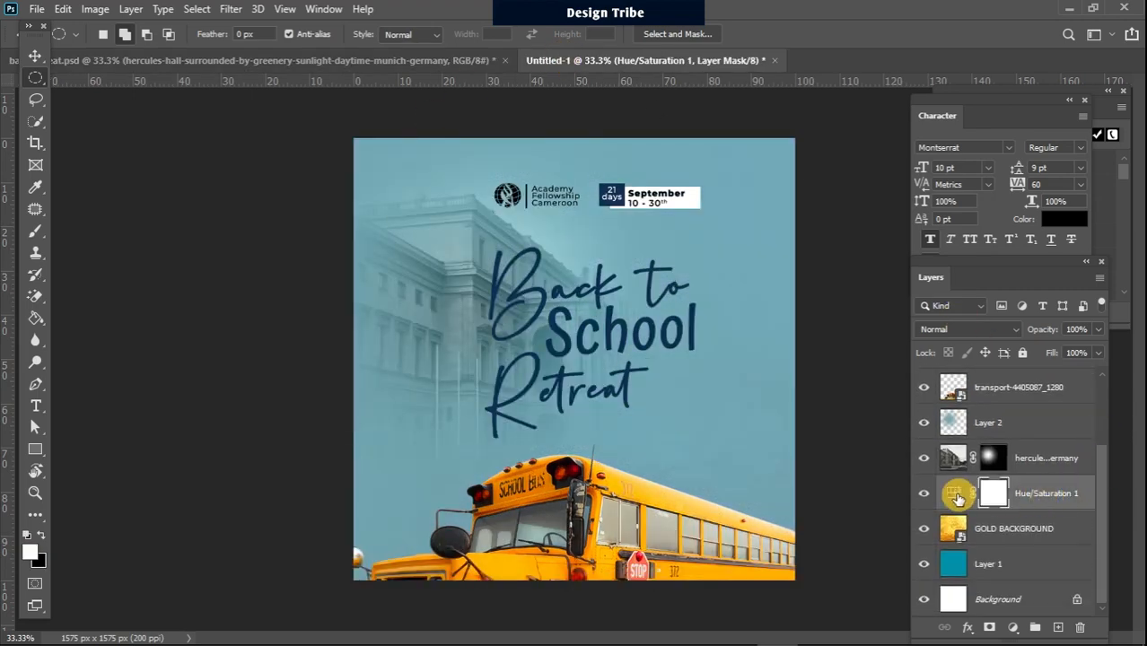
pyautogui.doubleClick(953, 495)
pyautogui.moveTo(869, 144); pyautogui.dragTo(897, 146)
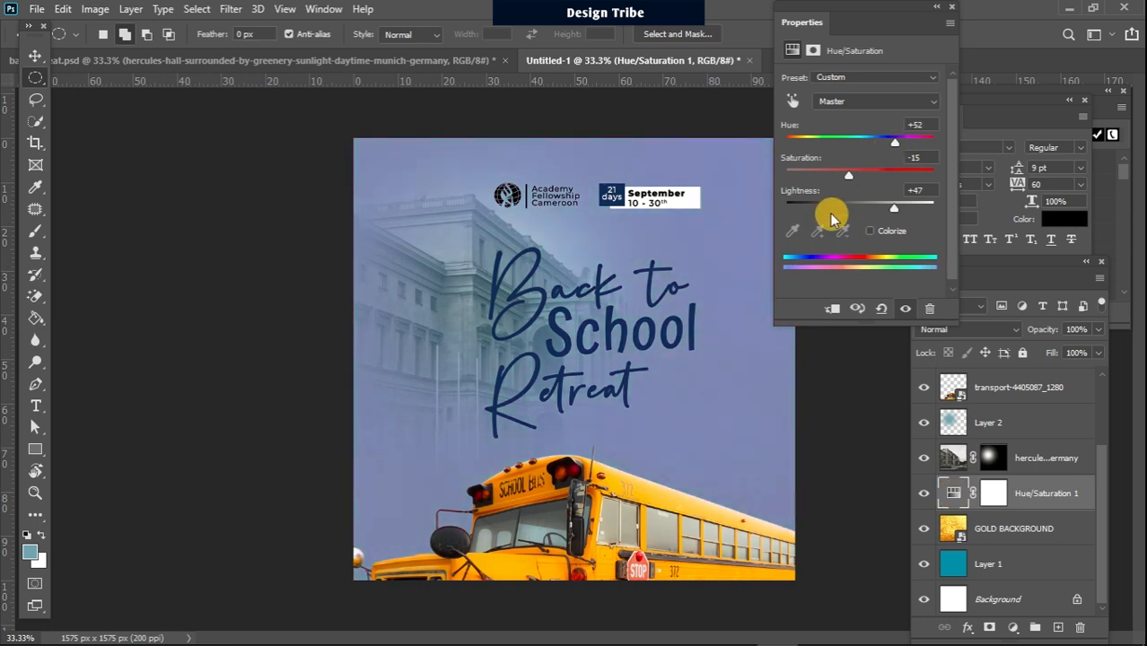
pyautogui.moveTo(850, 178); pyautogui.dragTo(839, 184)
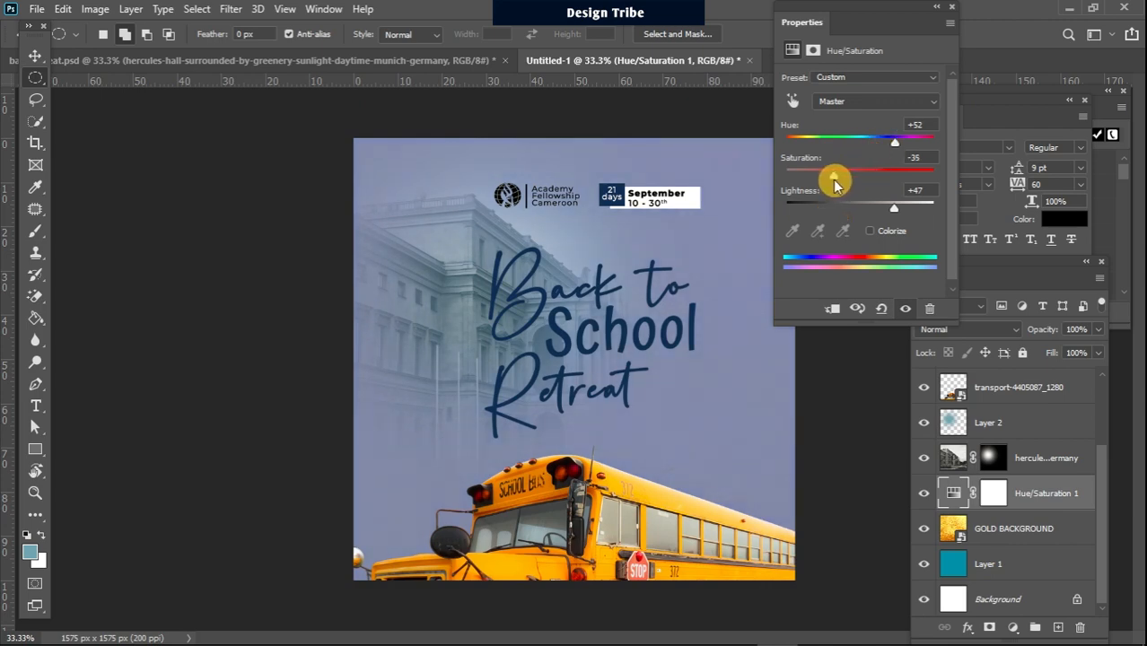
pyautogui.click(953, 6)
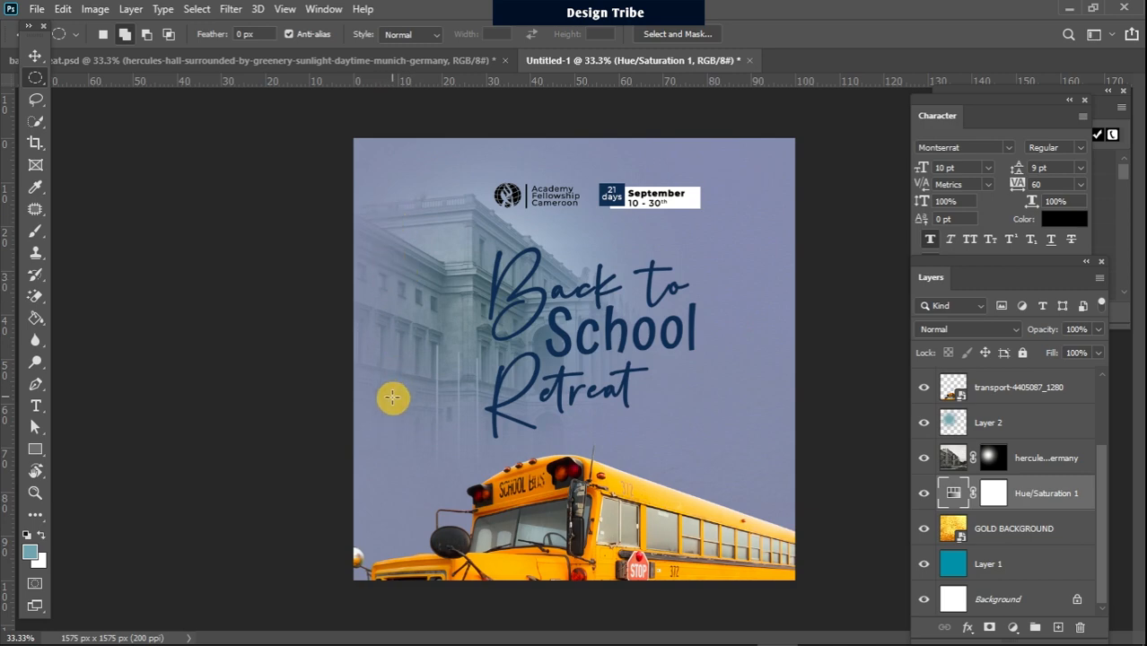
pyautogui.click(403, 63)
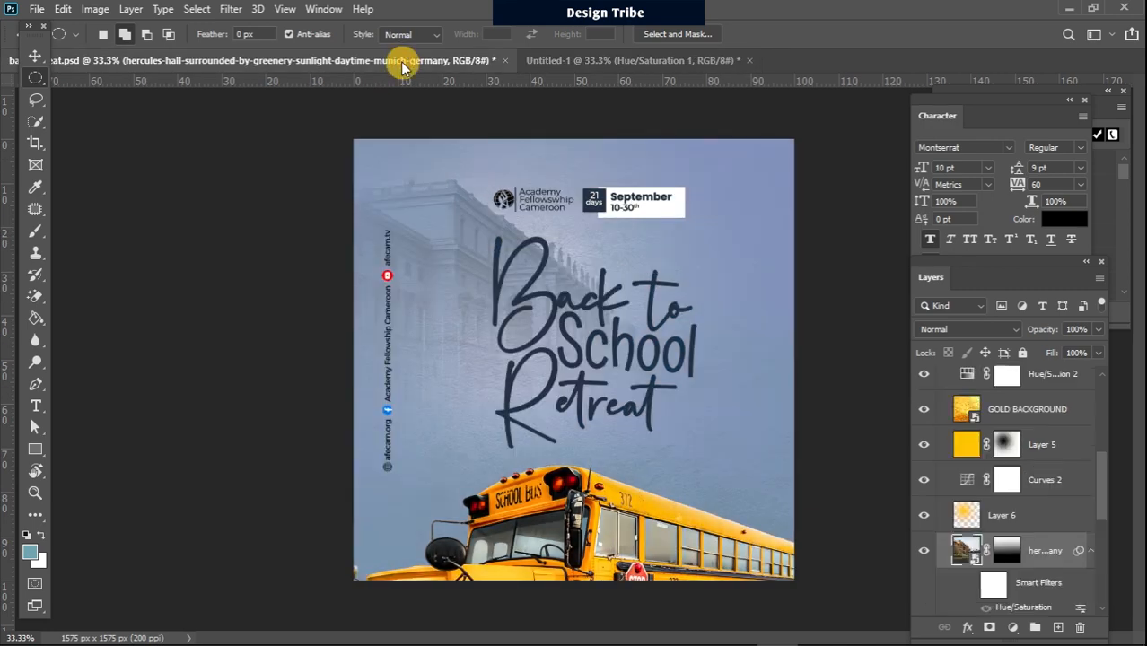
pyautogui.click(583, 59)
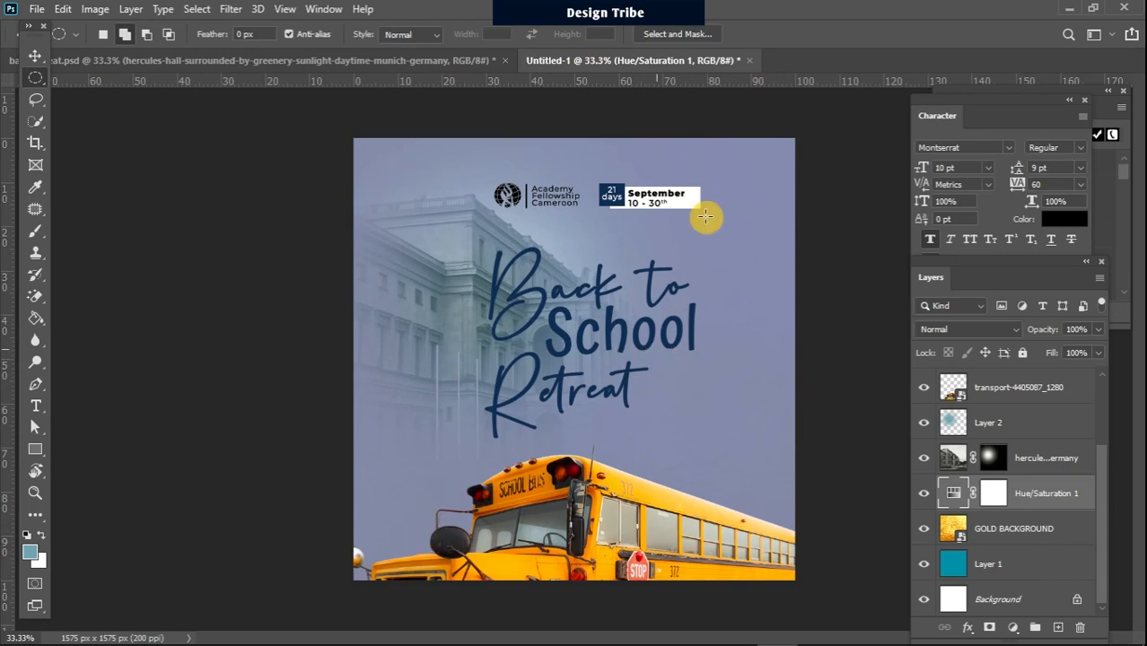
# Place the World globe custom shape, about 500 px wide, beside the bus at the flyer's lower-left edge.
pyautogui.click(324, 9)
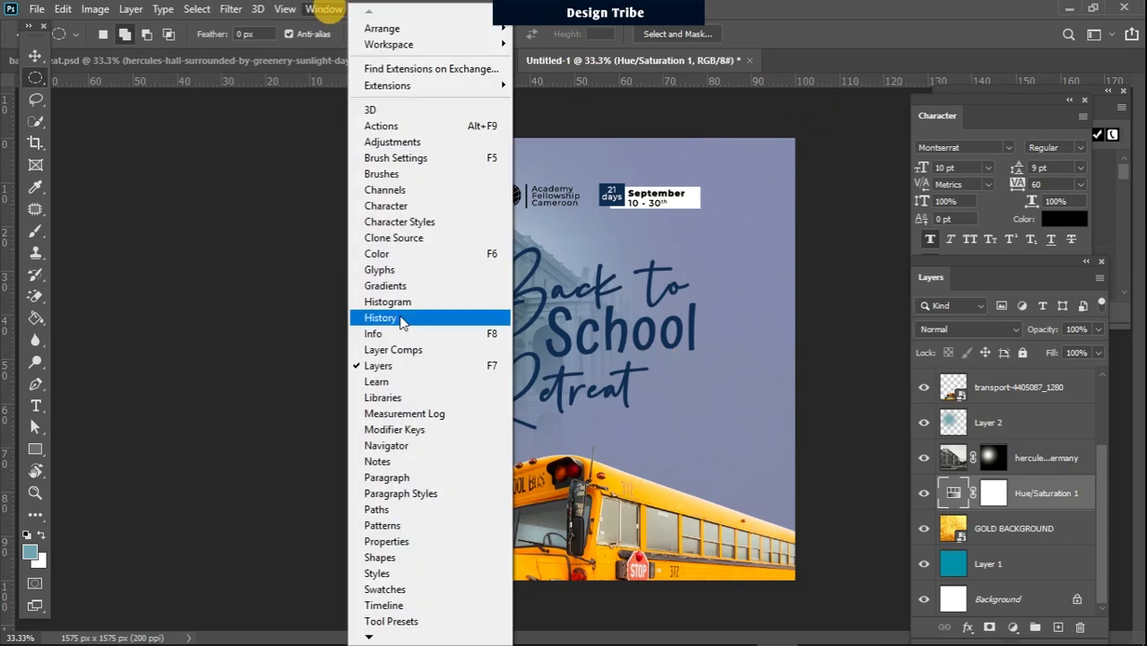
pyautogui.click(379, 558)
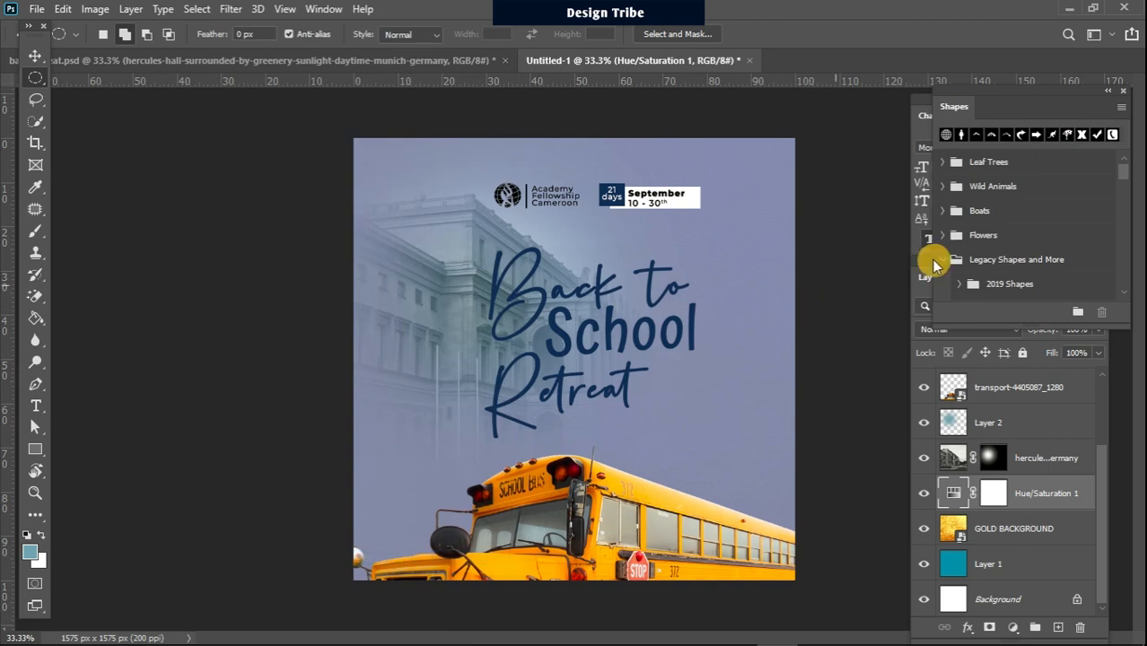
pyautogui.moveTo(1125, 172); pyautogui.dragTo(1125, 242)
pyautogui.click(1051, 224)
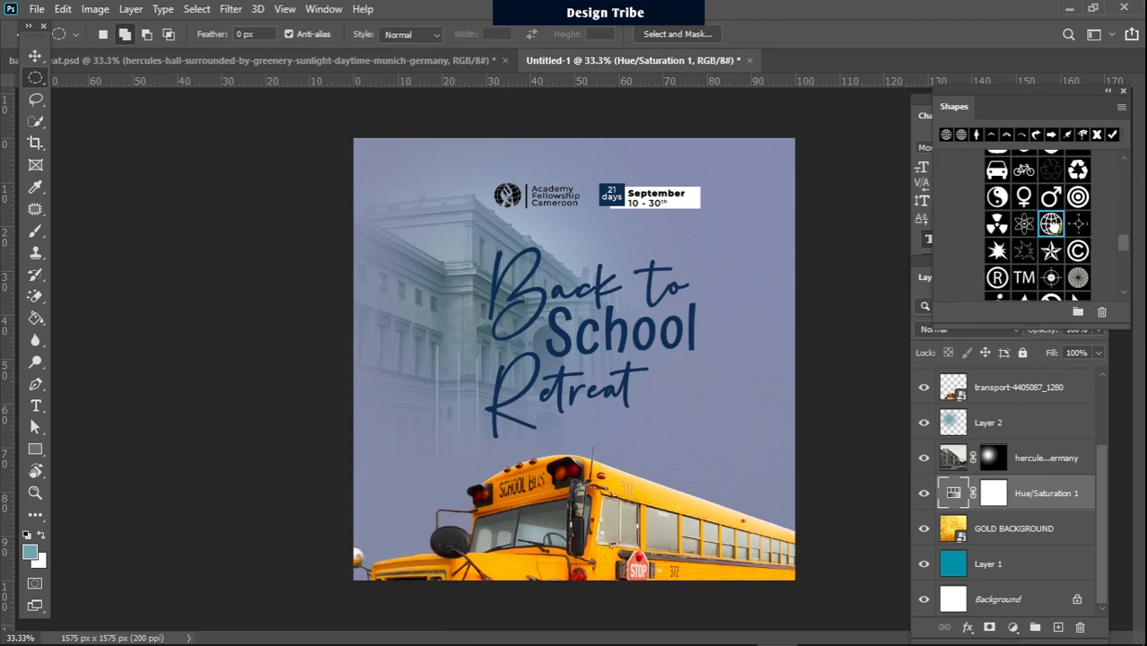
pyautogui.moveTo(1051, 224); pyautogui.dragTo(389, 459)
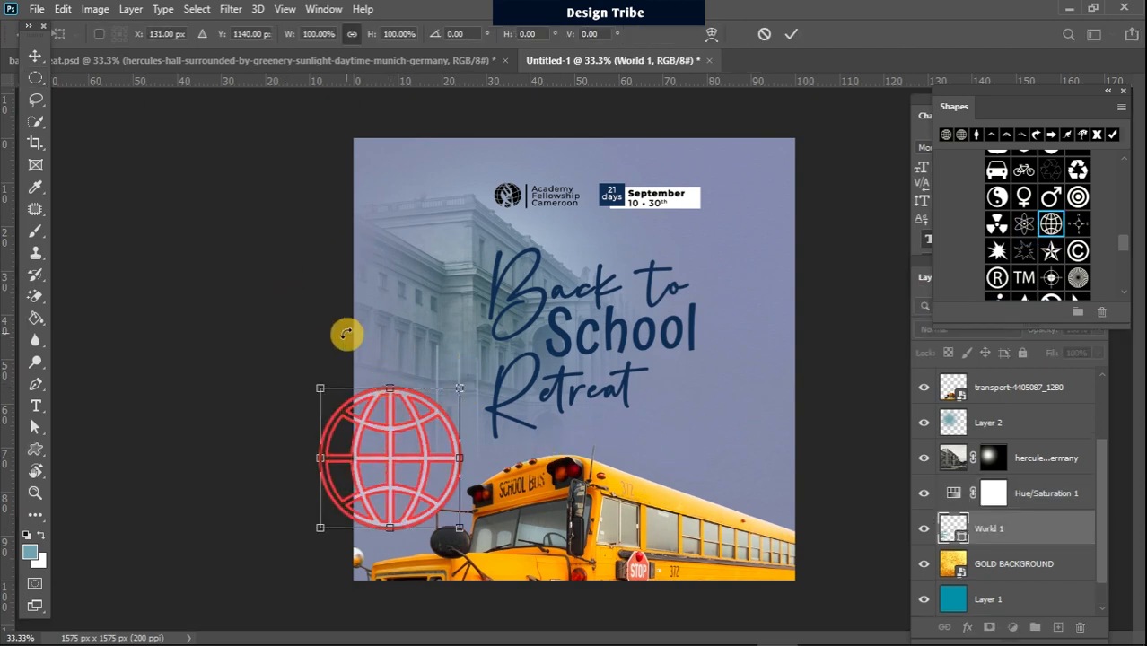
# Change the fill colour of the globe shape to black.
pyautogui.click(33, 451)
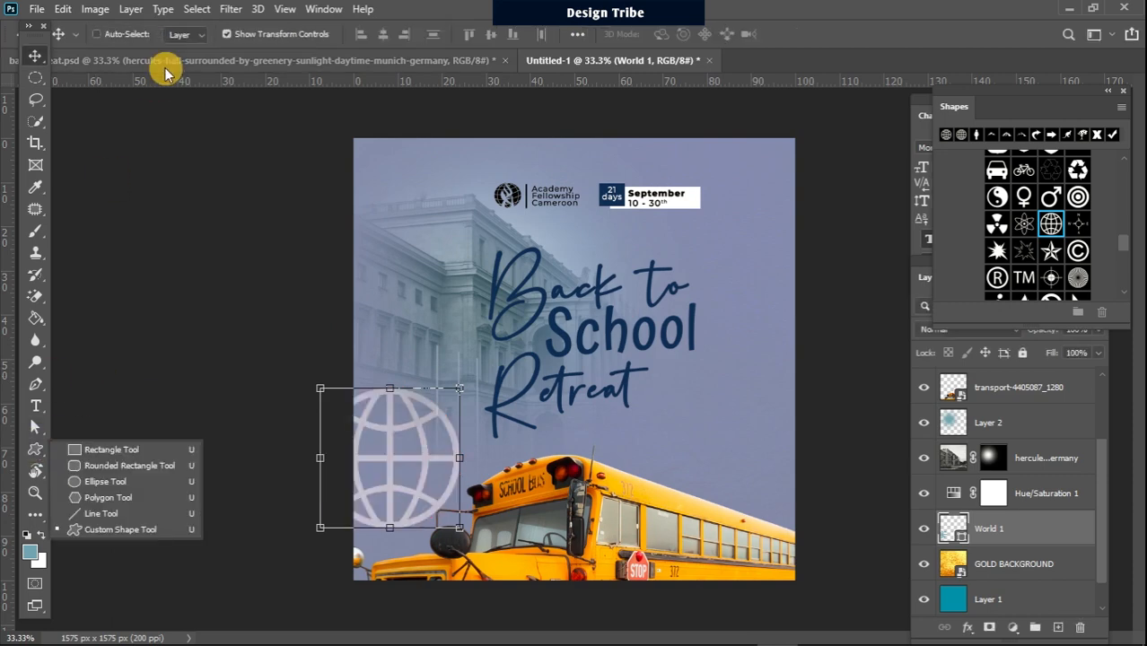
pyautogui.click(38, 449)
pyautogui.click(38, 449)
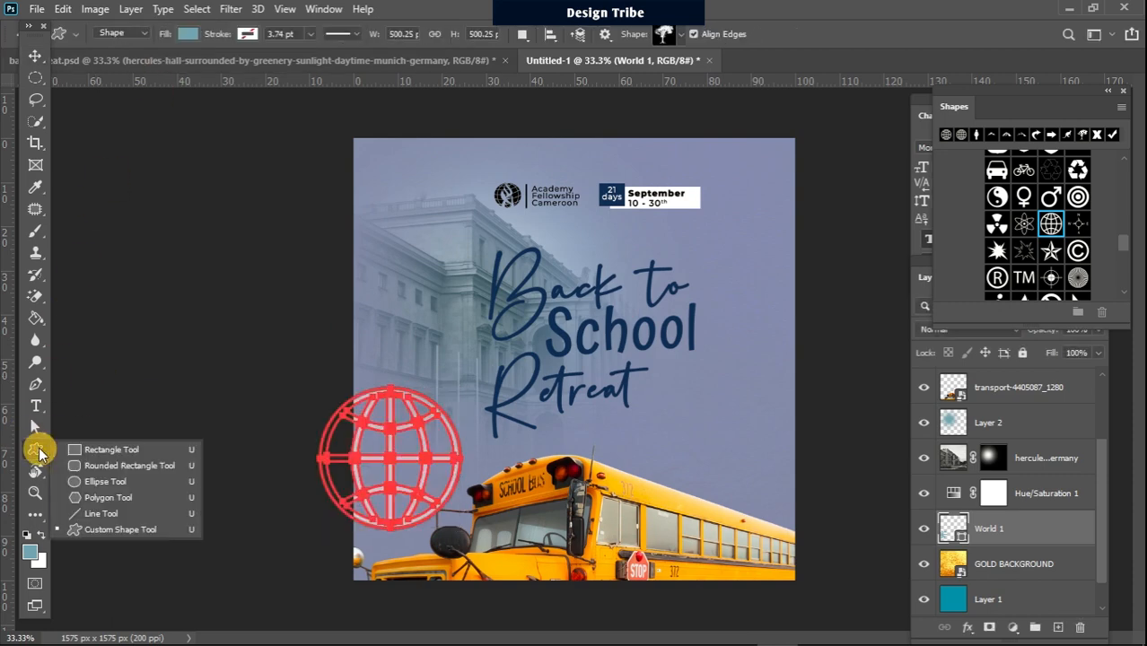
pyautogui.click(38, 451)
pyautogui.click(189, 33)
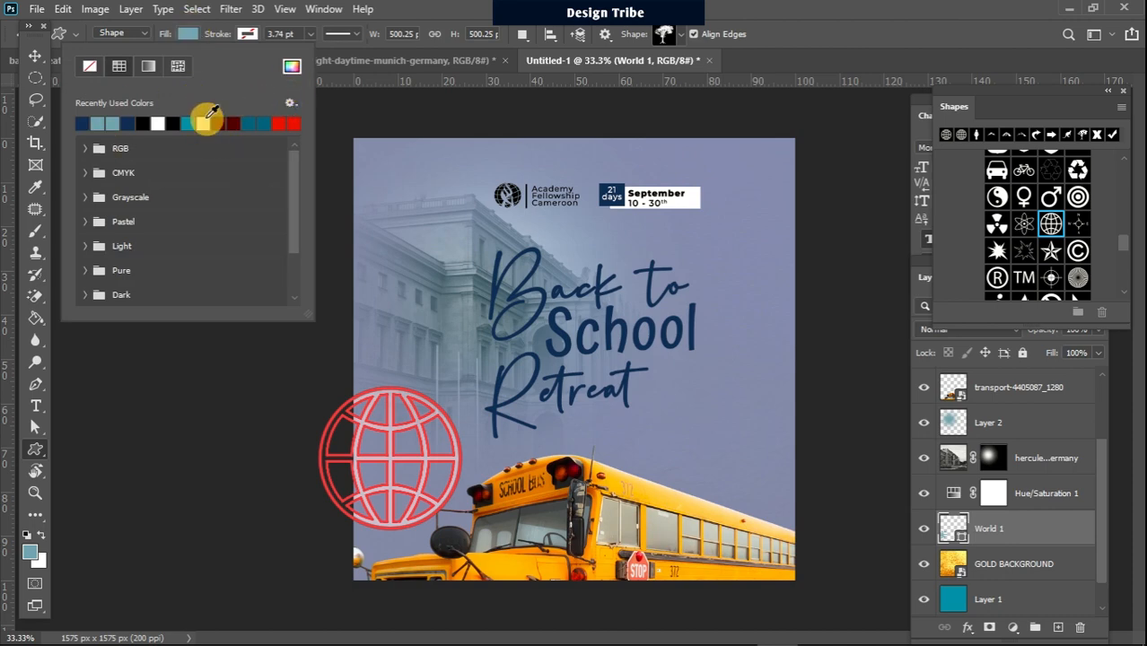
pyautogui.click(148, 123)
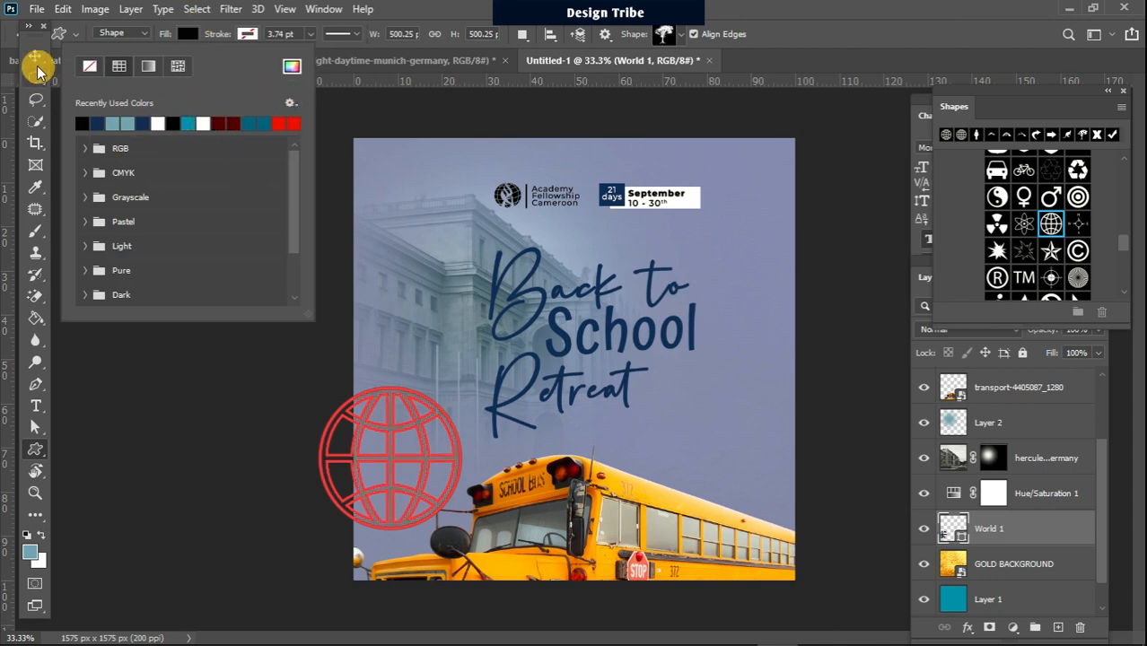
pyautogui.click(35, 56)
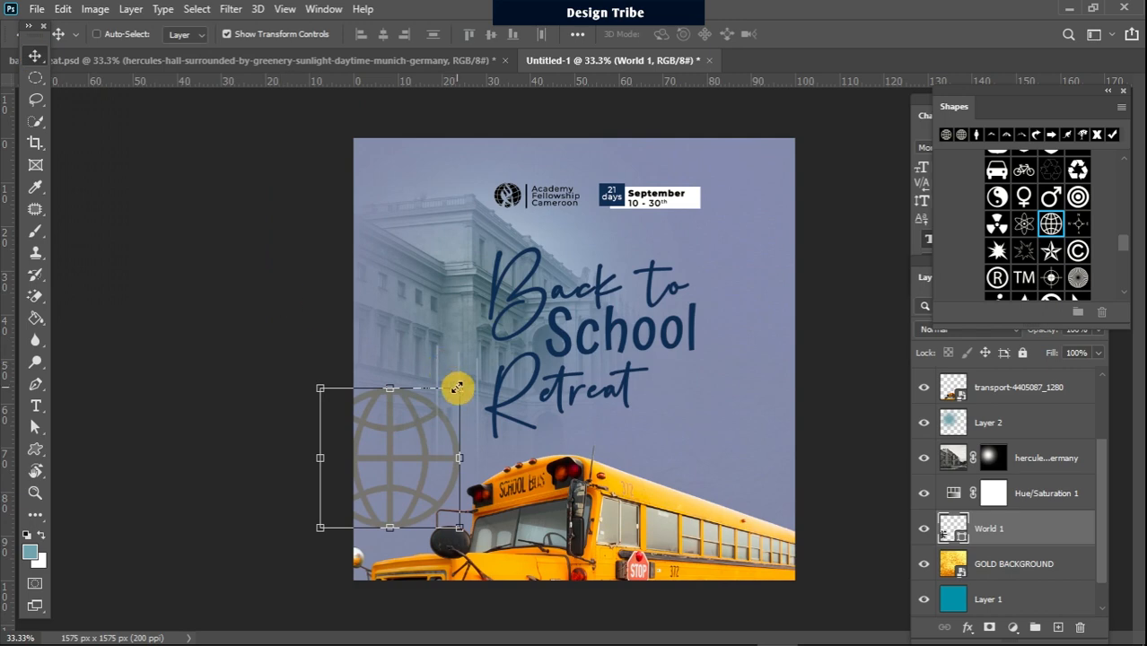
# Raise the World 1 layer above Hue/Saturation 1 and scale the globe to about 9.9%, placing it above the bus's front left.
pyautogui.moveTo(1010, 528); pyautogui.dragTo(1027, 467)
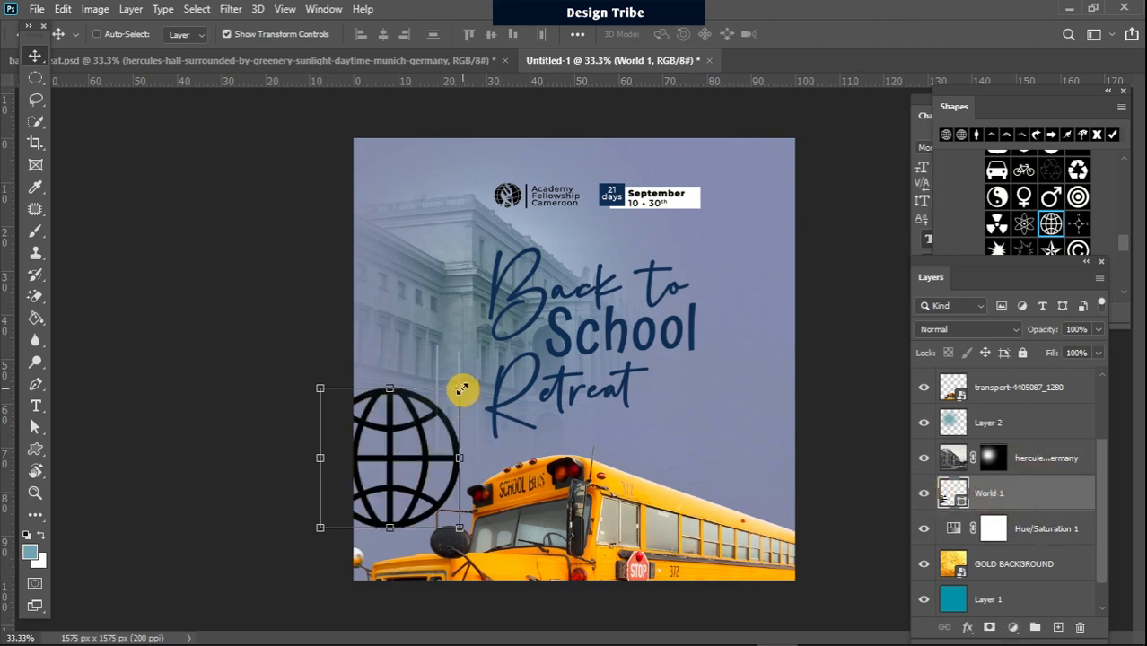
pyautogui.moveTo(459, 387); pyautogui.dragTo(433, 451)
pyautogui.moveTo(397, 478); pyautogui.dragTo(404, 441)
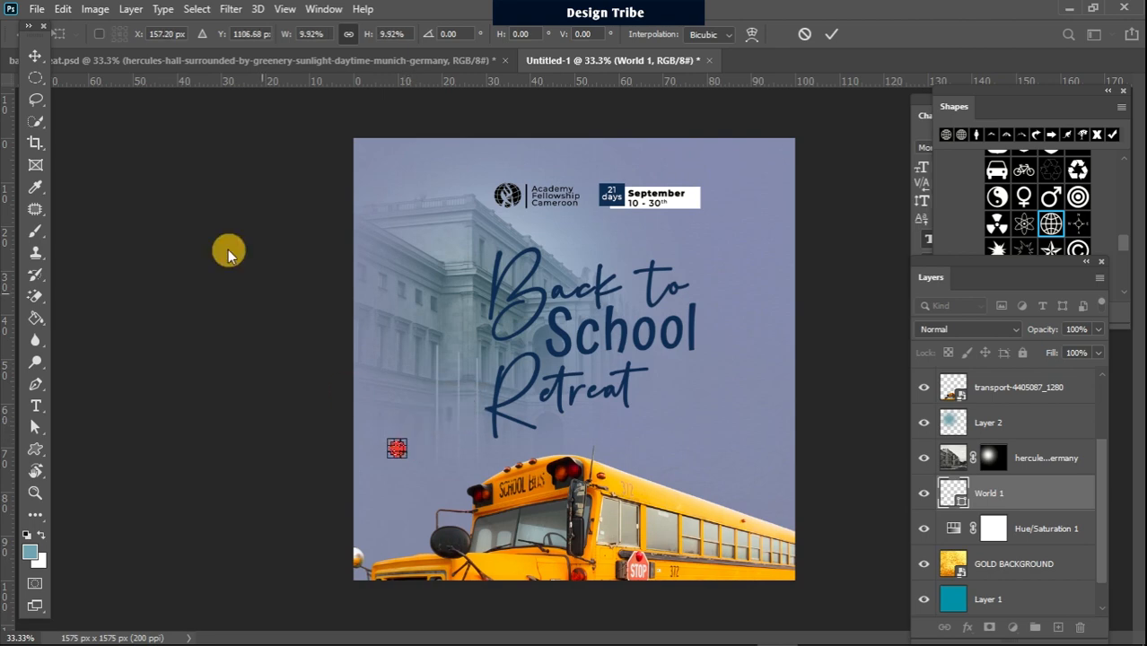
pyautogui.click(36, 78)
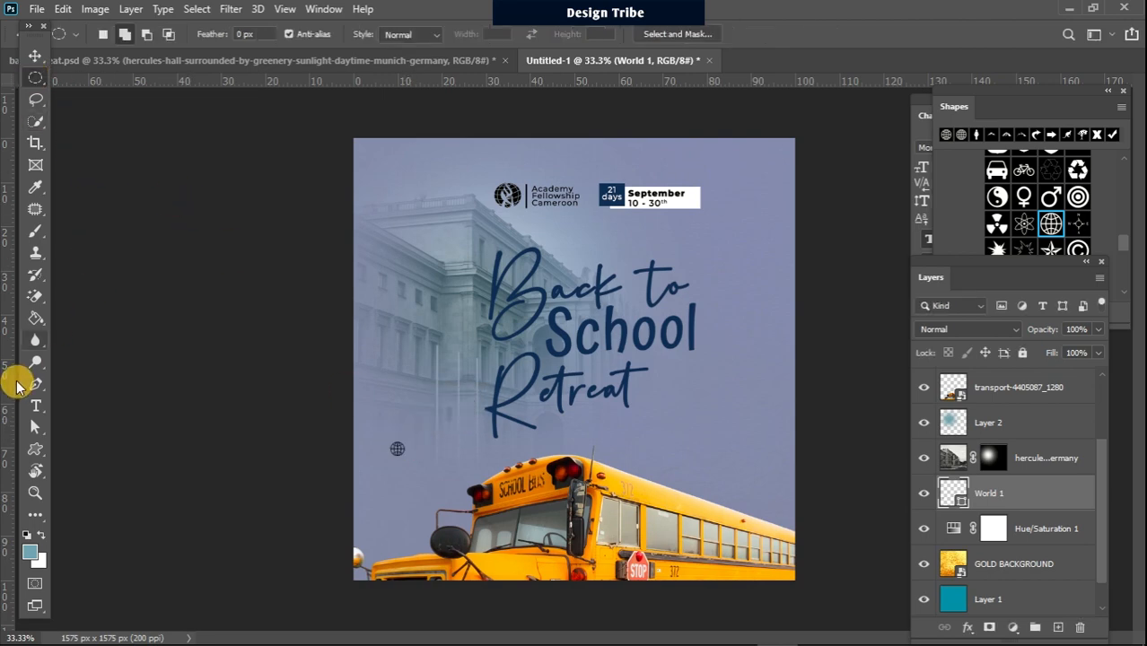
# Add the text "afecam.org" in Montserrat Regular 10 pt and position it directly right of the globe icon.
pyautogui.click(36, 408)
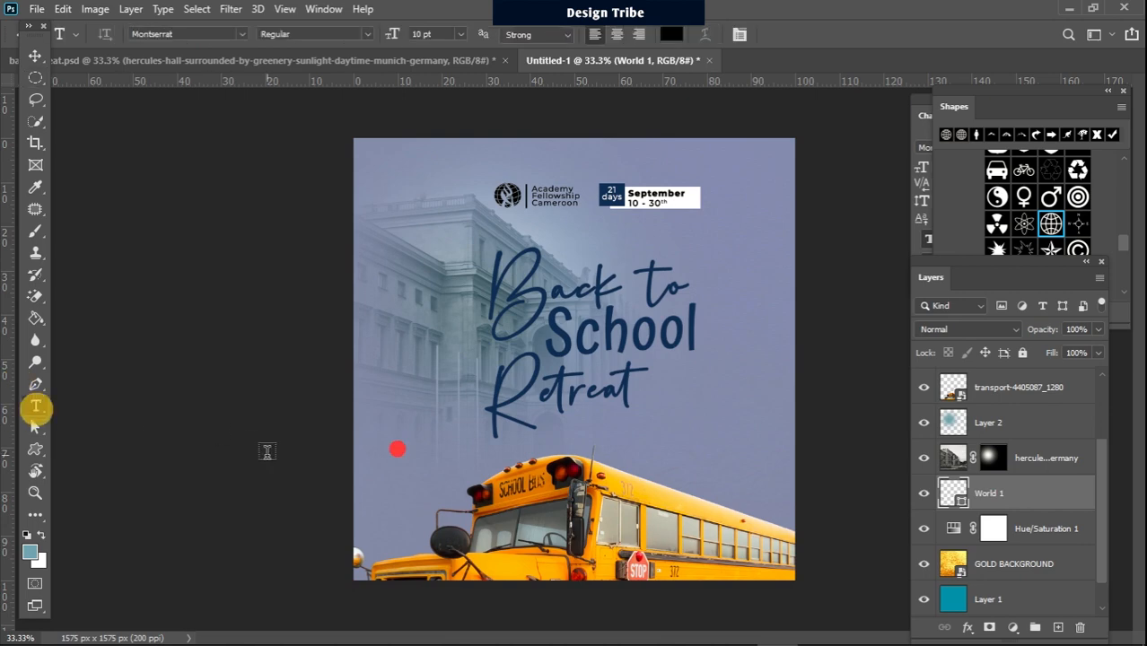
pyautogui.click(137, 431)
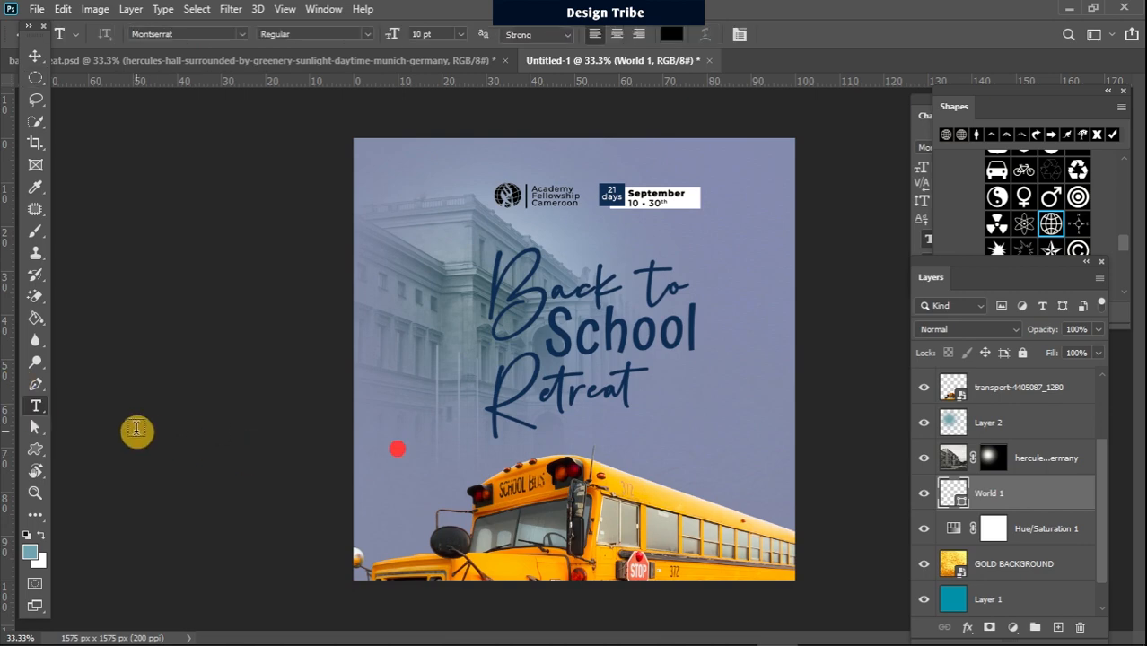
pyautogui.click(440, 460)
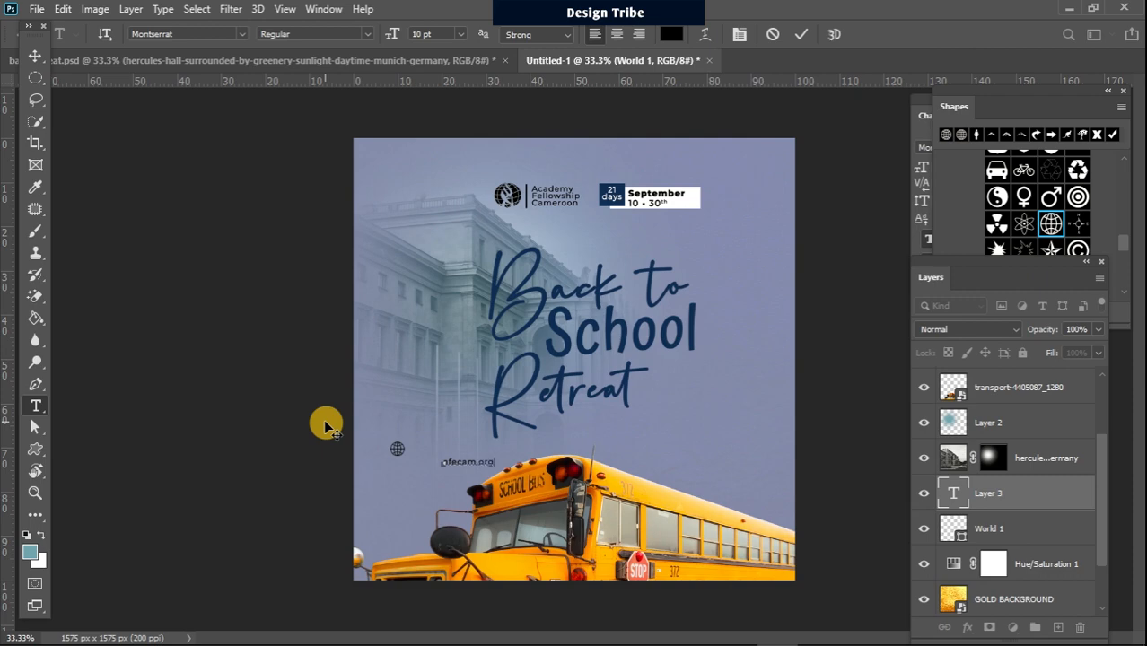
pyautogui.click(35, 56)
pyautogui.moveTo(478, 463); pyautogui.dragTo(449, 452)
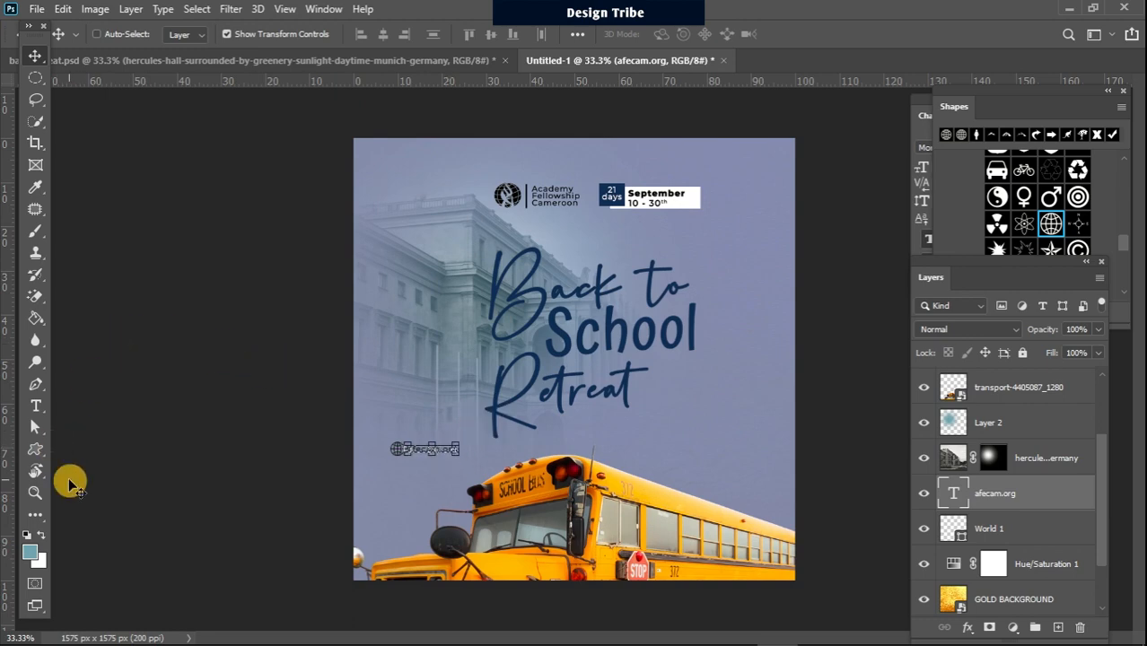
# Place the Youtube image from the back to school folder, scale it to about 2.18% and nudge it close to the right of afecam.org.
pyautogui.moveTo(489, 637)
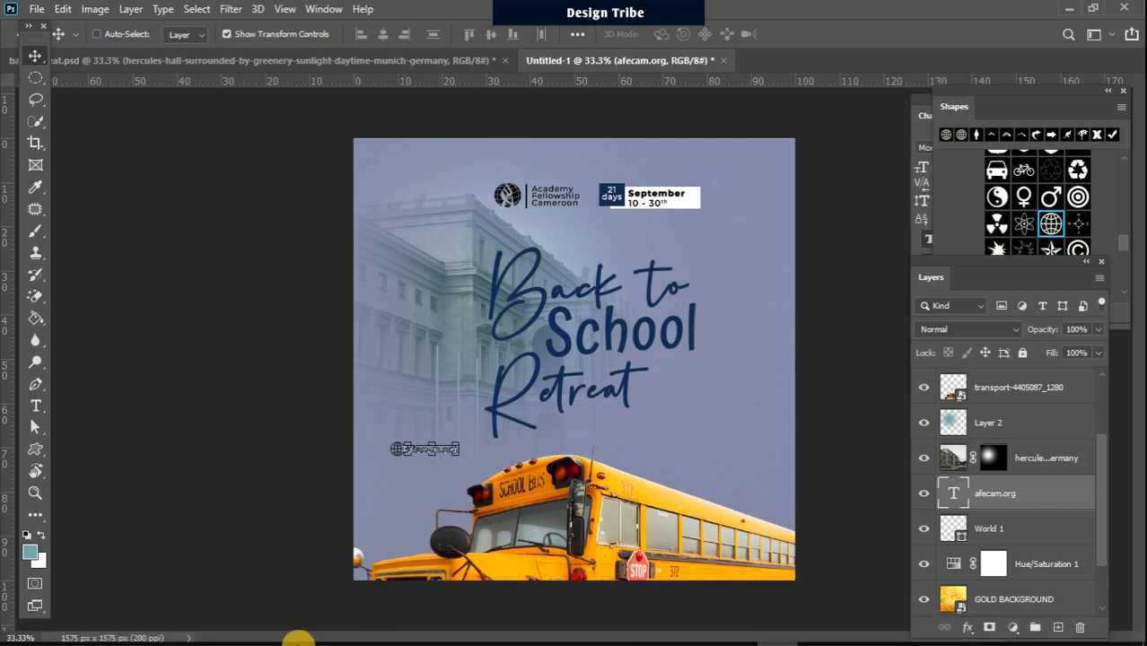
pyautogui.moveTo(166, 632)
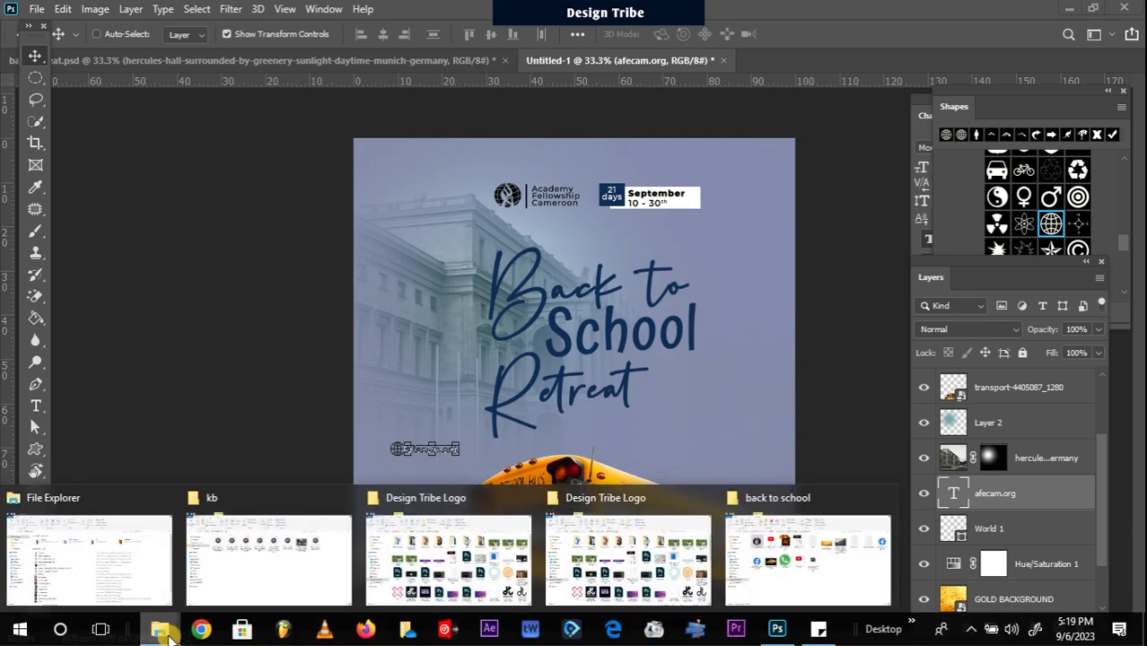
pyautogui.click(808, 558)
pyautogui.moveTo(516, 336); pyautogui.dragTo(588, 437)
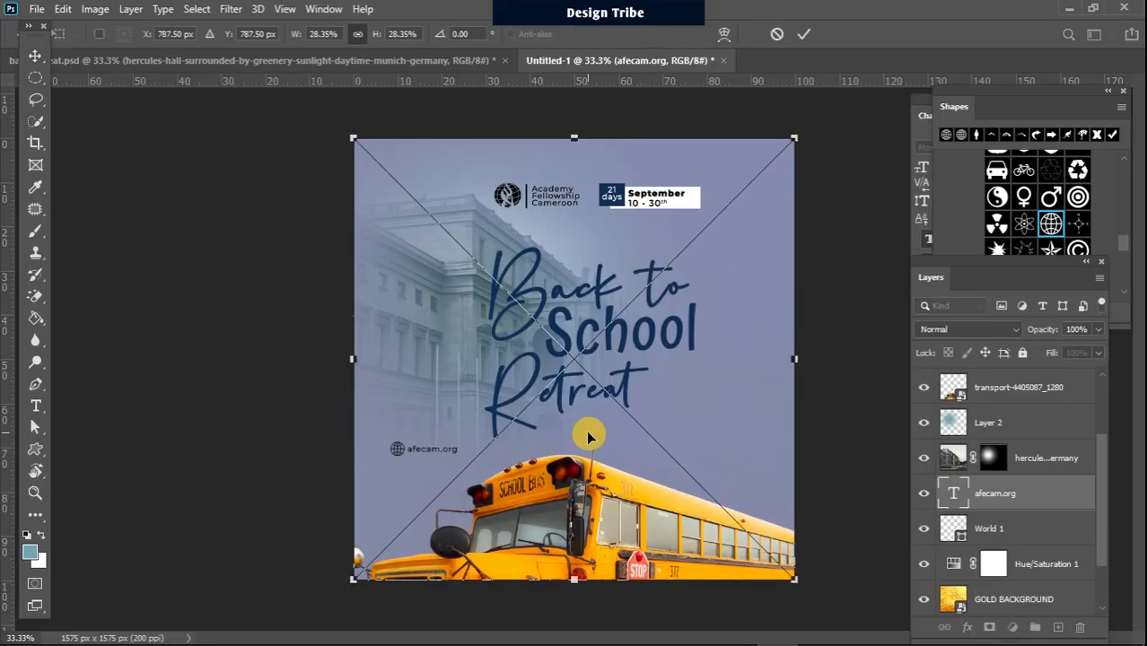
pyautogui.moveTo(796, 139); pyautogui.dragTo(500, 438)
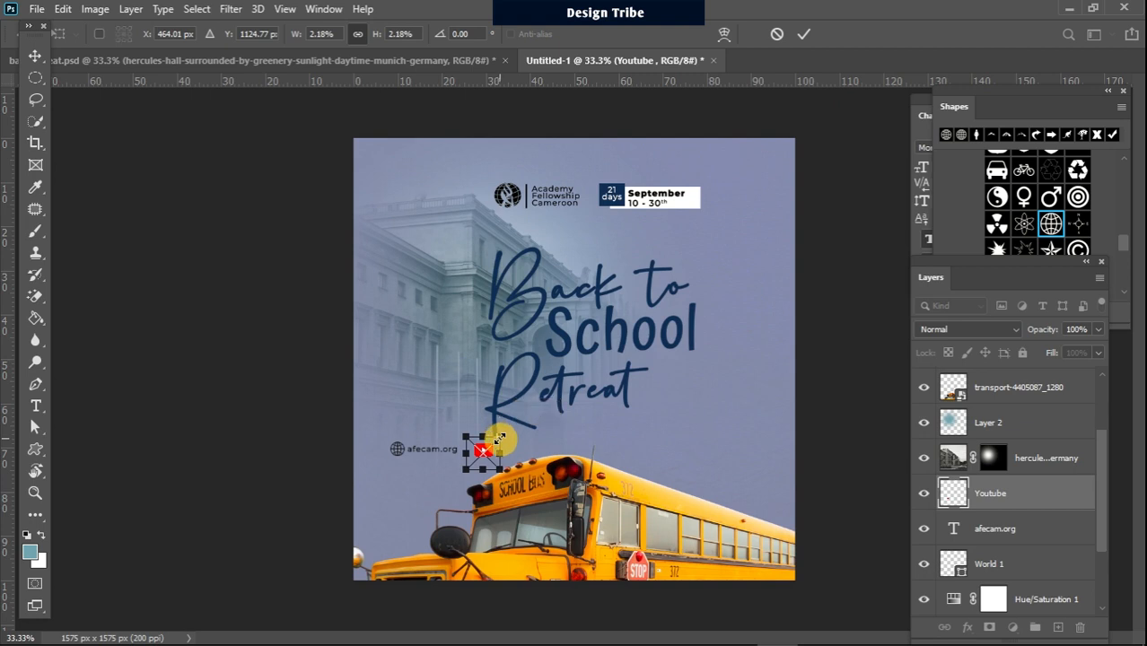
pyautogui.press('Left')
pyautogui.press('Left')
pyautogui.press('Left')
pyautogui.press('Left')
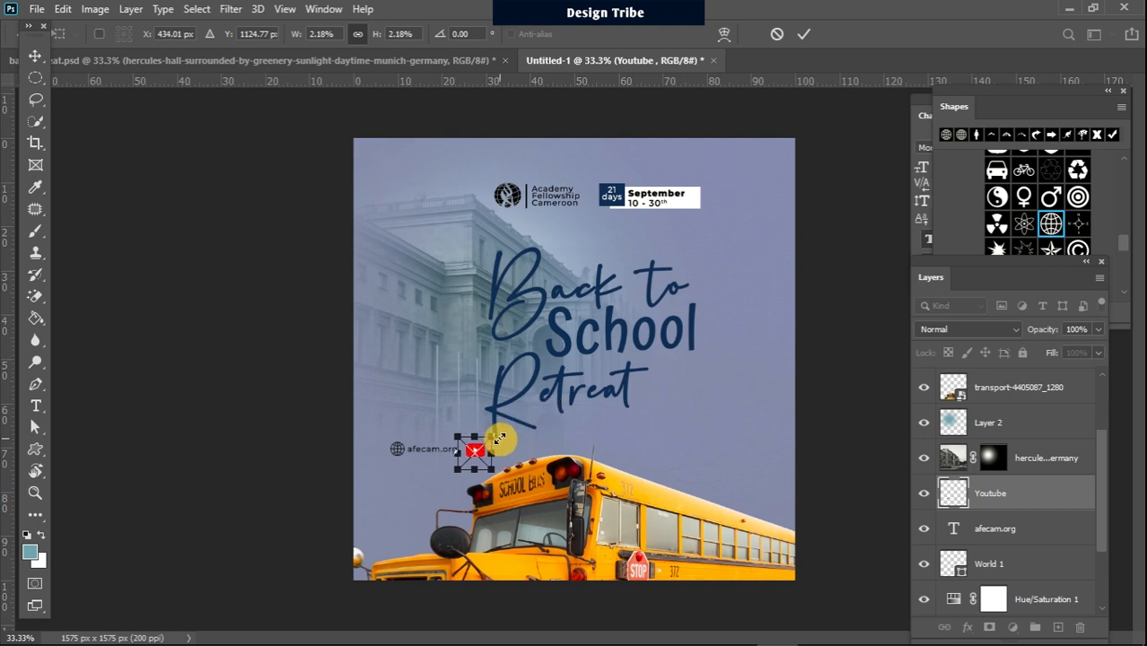
pyautogui.press('Left')
pyautogui.press('Left')
pyautogui.press('Left')
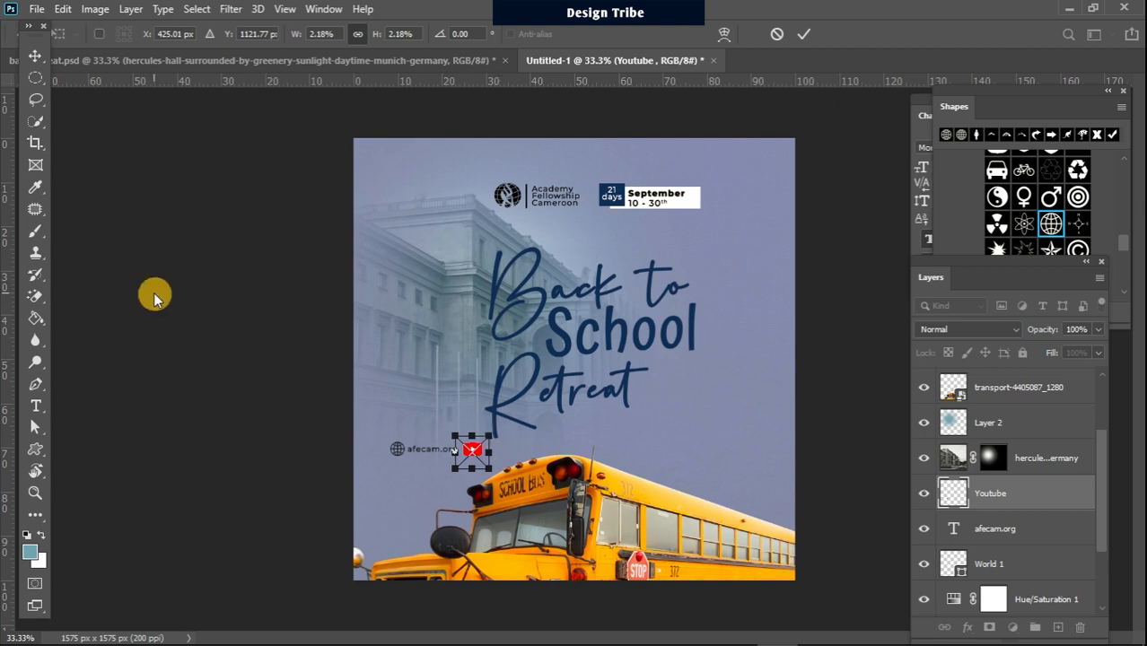
# Duplicate the afecam.org text layer, change the copy to "afecam.tv" and move it right of the YouTube icon.
pyautogui.click(38, 406)
pyautogui.click(37, 404)
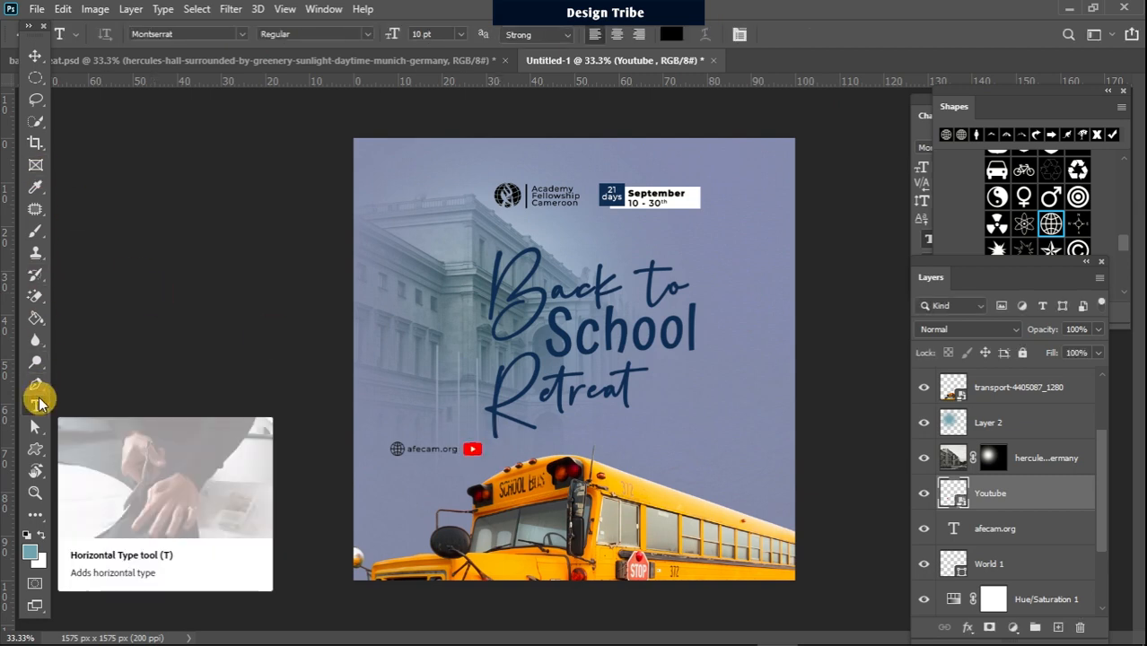
pyautogui.click(1032, 535)
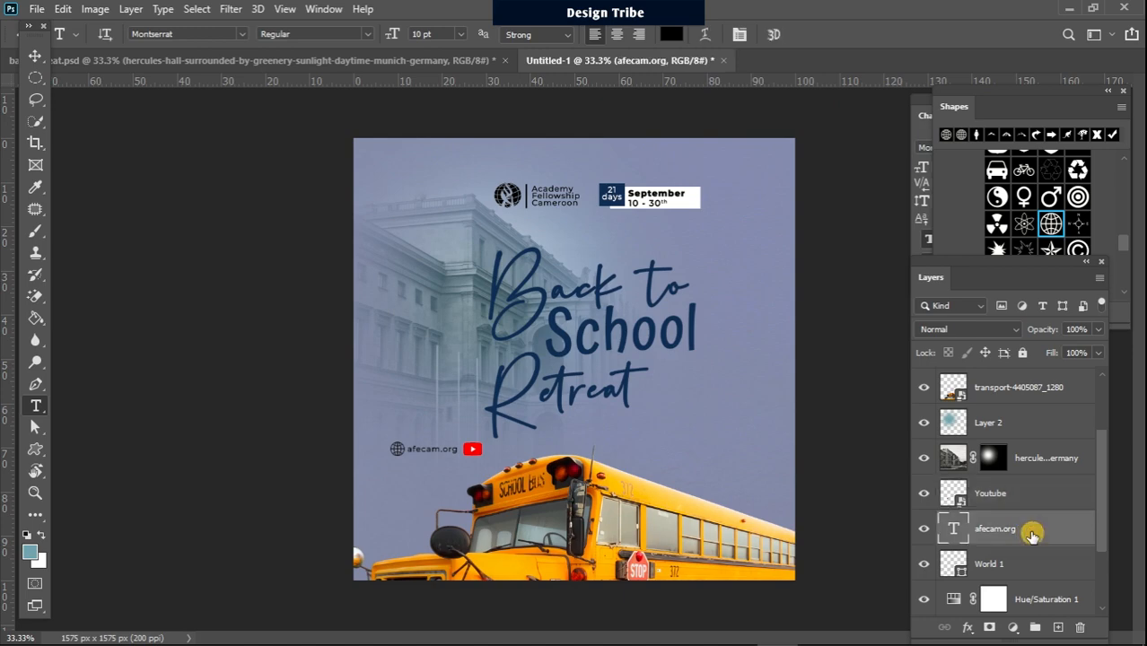
pyautogui.hotkey('ctrl', 'j')
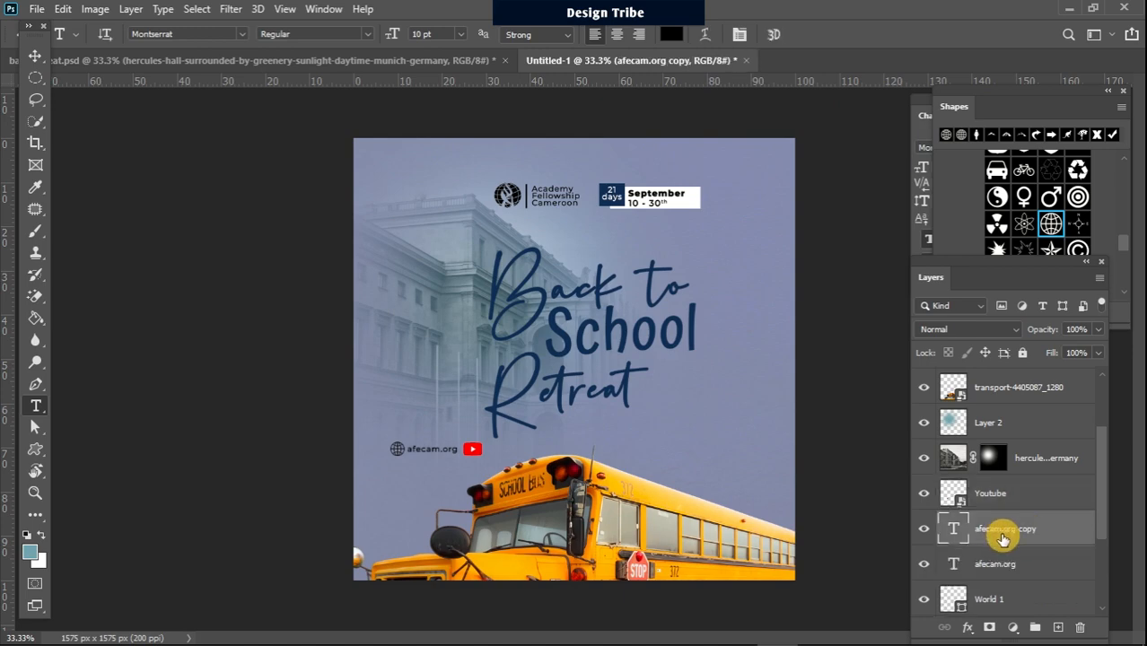
pyautogui.doubleClick(953, 529)
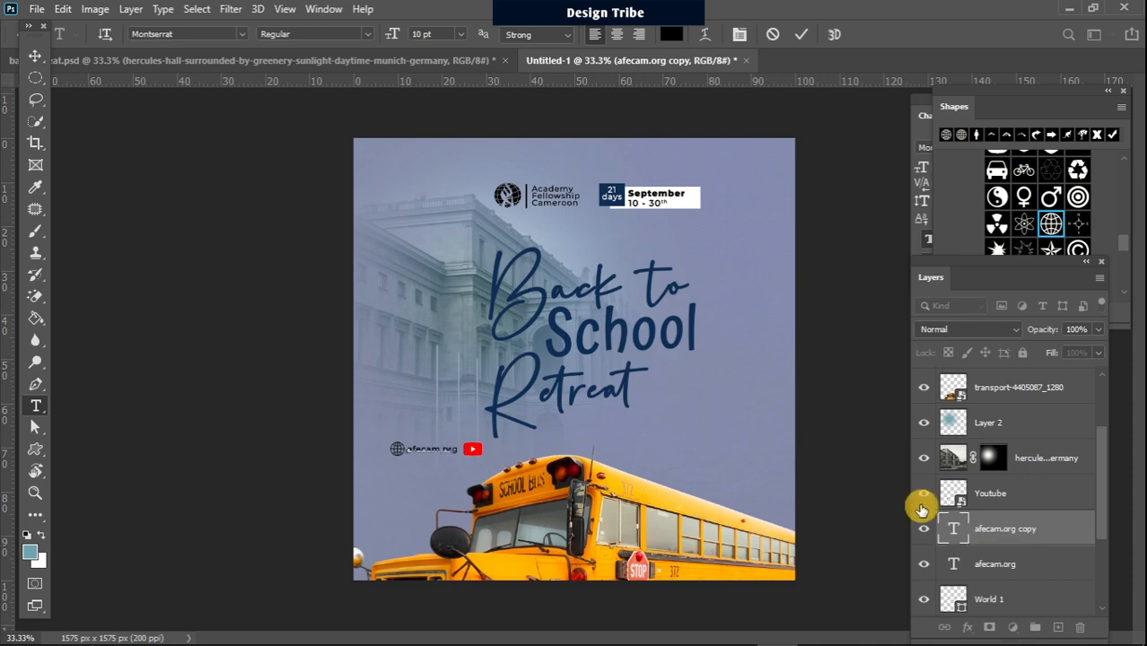
pyautogui.click(37, 54)
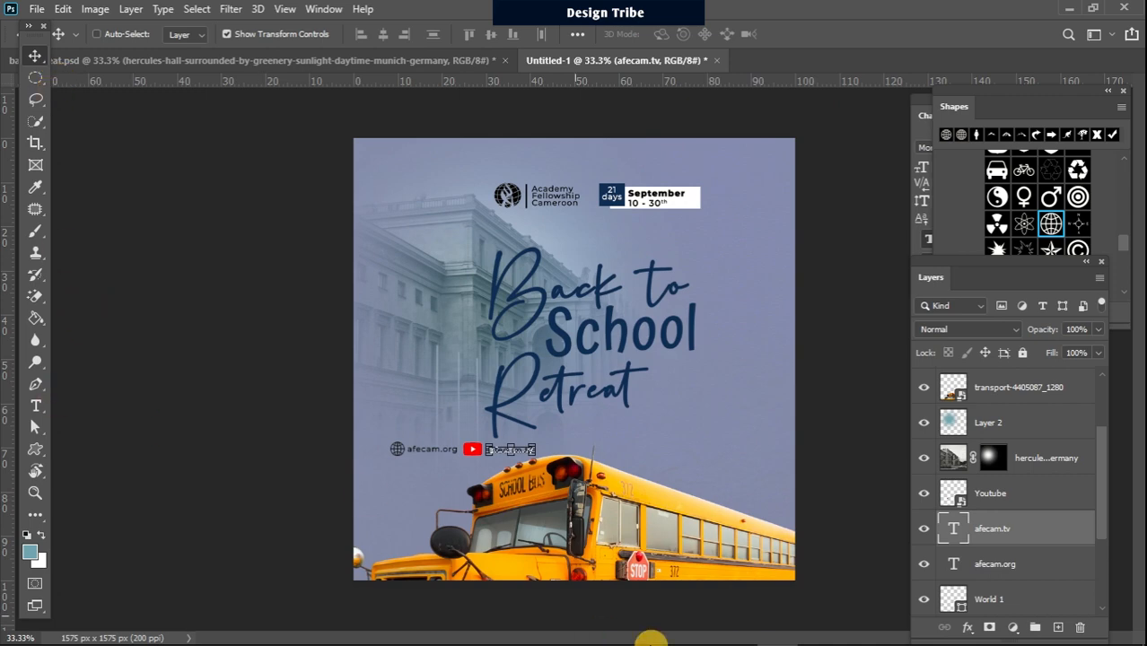
# Place the new-facebook-logo-2019 image from the back to school folder and shrink it to about 3.85% right of afecam.tv.
pyautogui.moveTo(652, 635)
pyautogui.moveTo(162, 633)
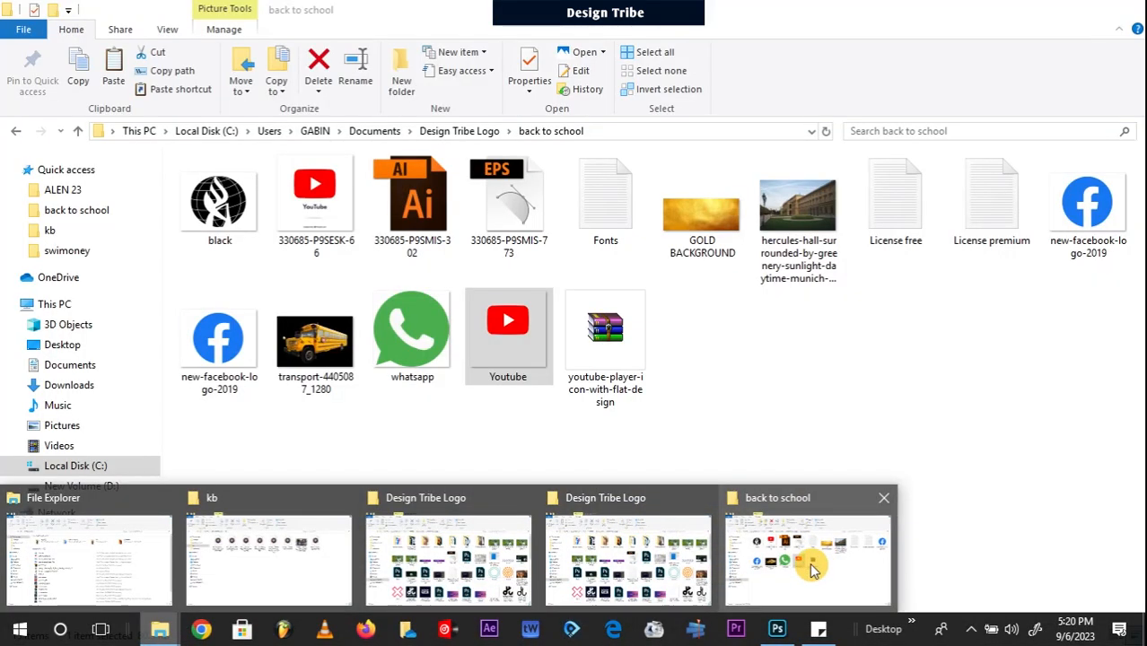
pyautogui.click(811, 565)
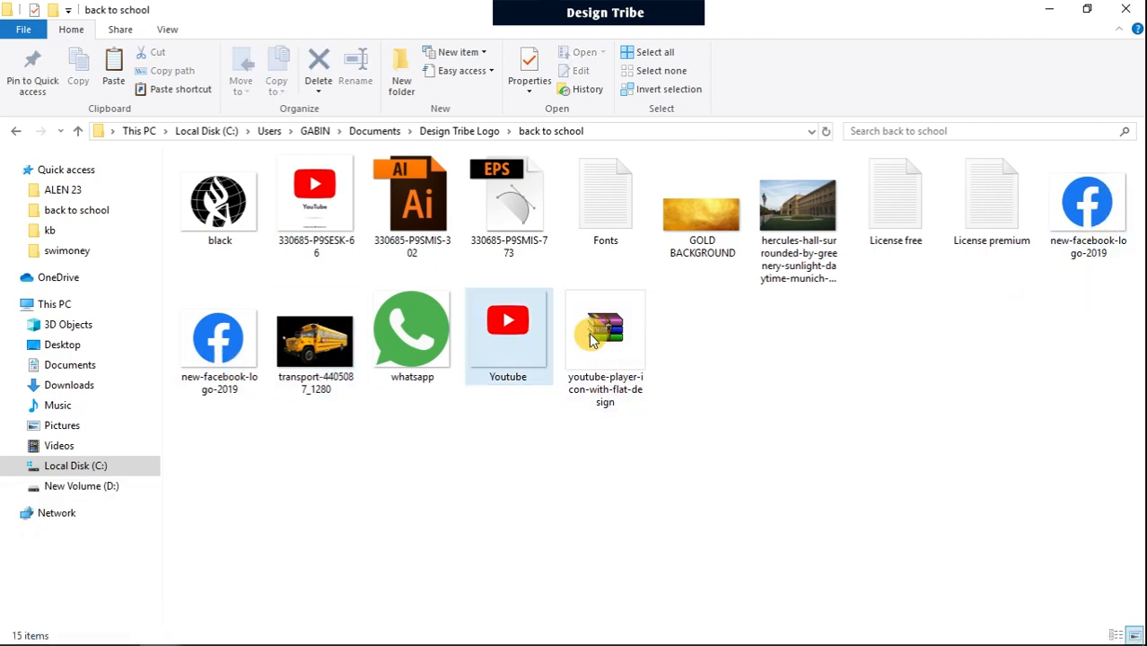
pyautogui.click(220, 346)
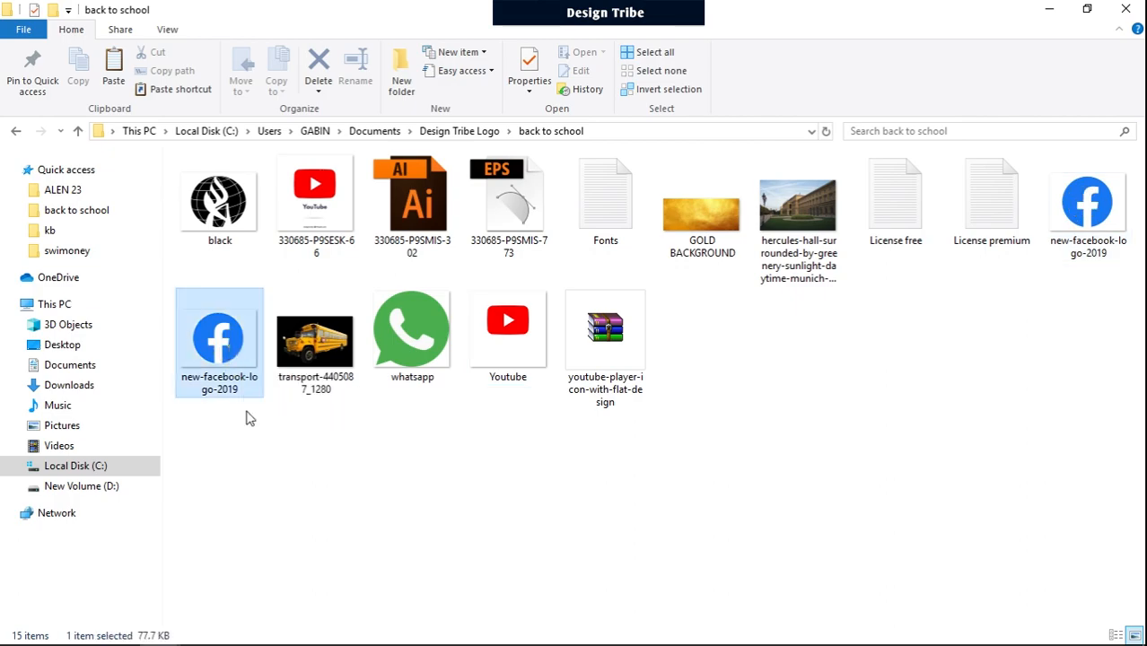
pyautogui.moveTo(235, 386); pyautogui.dragTo(645, 401)
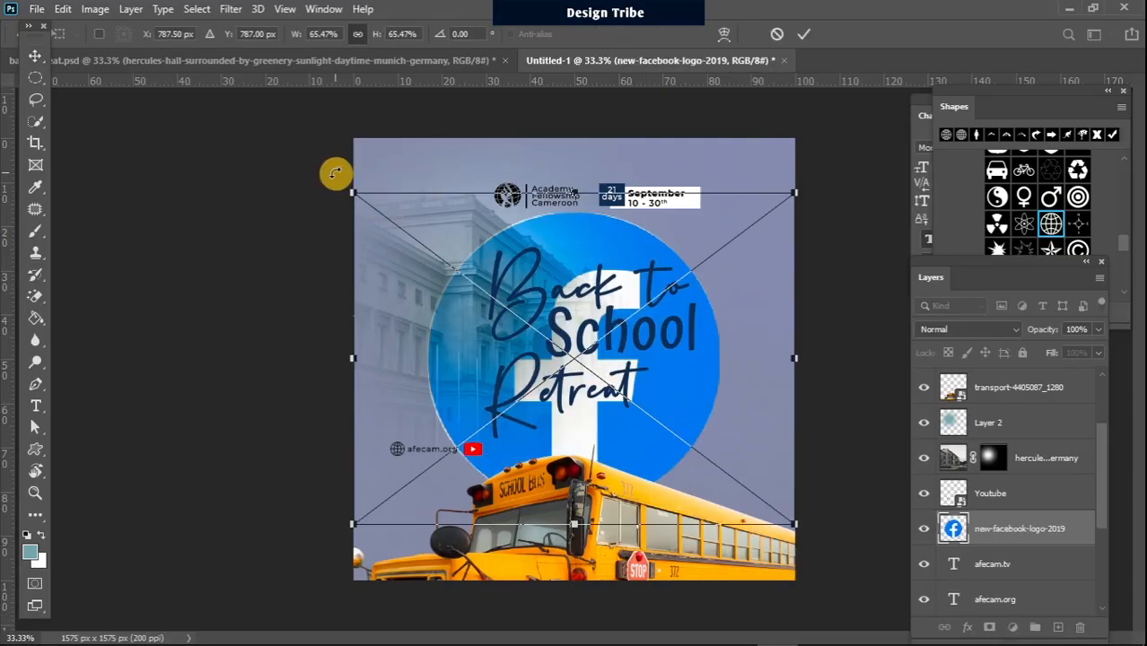
pyautogui.moveTo(353, 192); pyautogui.dragTo(561, 441)
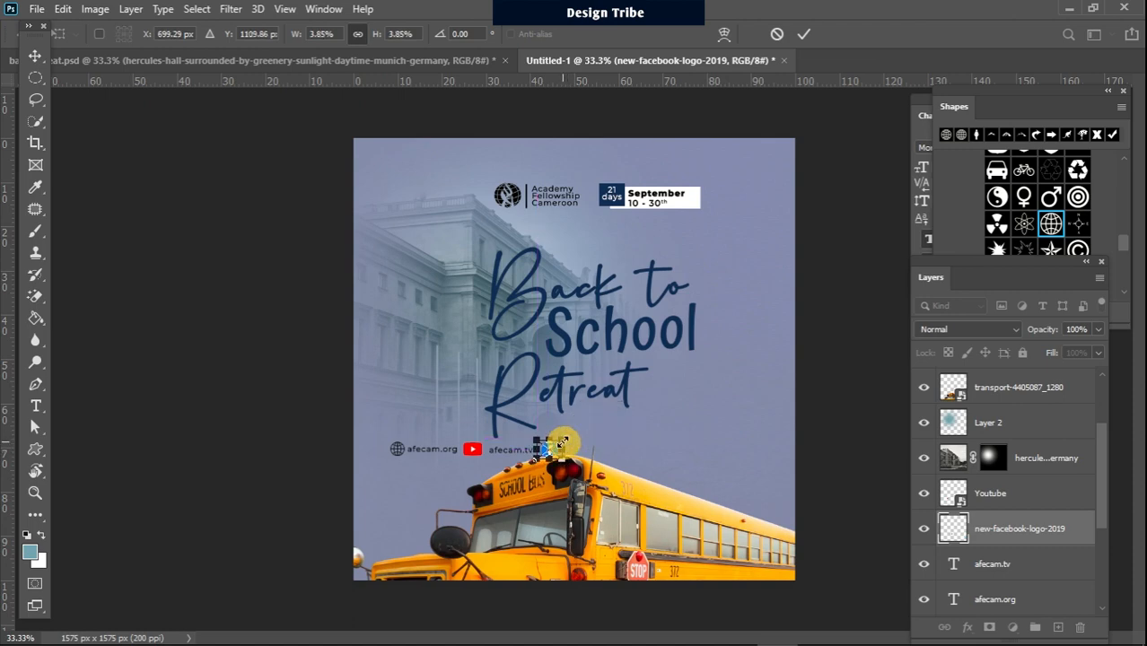
# Shrink the Facebook logo to about 2.45% and nudge it down level with the afecam.tv text.
pyautogui.hotkey('ctrl', '+')
pyautogui.hotkey('ctrl', '+')
pyautogui.hotkey('ctrl', '+')
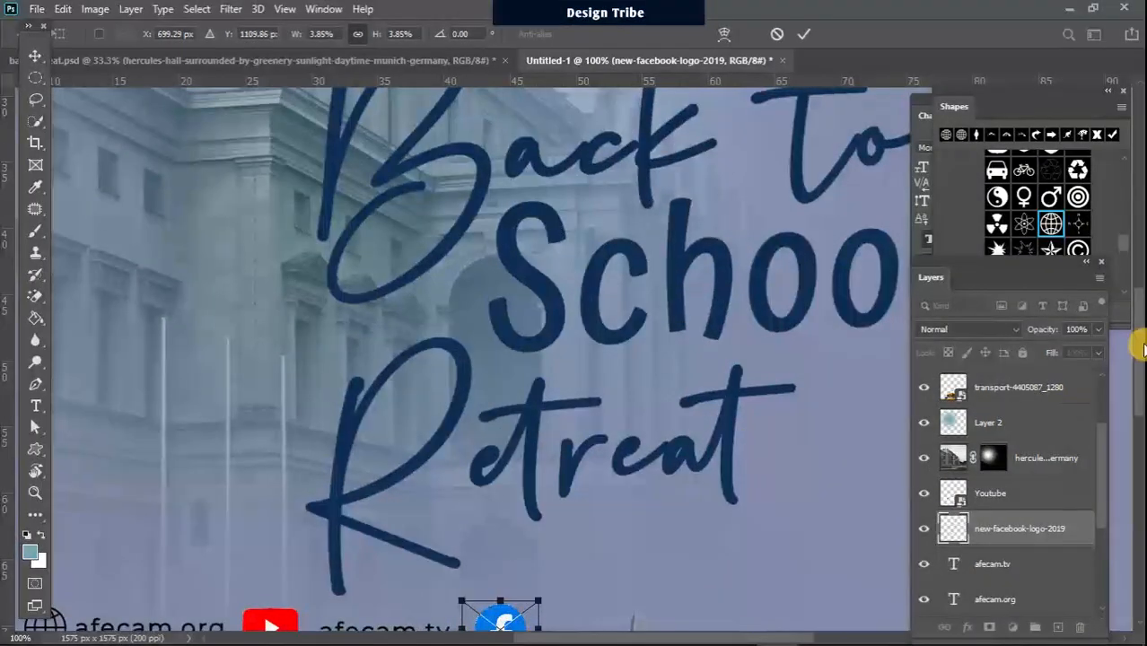
pyautogui.scroll(-5, 1136, 336)
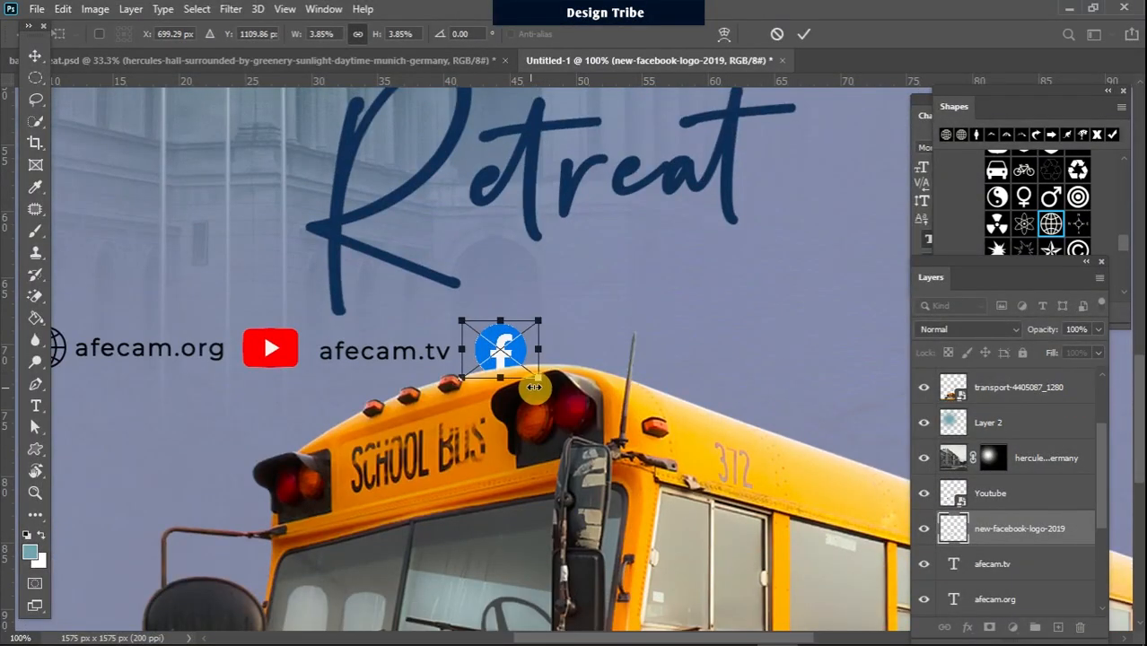
pyautogui.moveTo(538, 377); pyautogui.dragTo(519, 370)
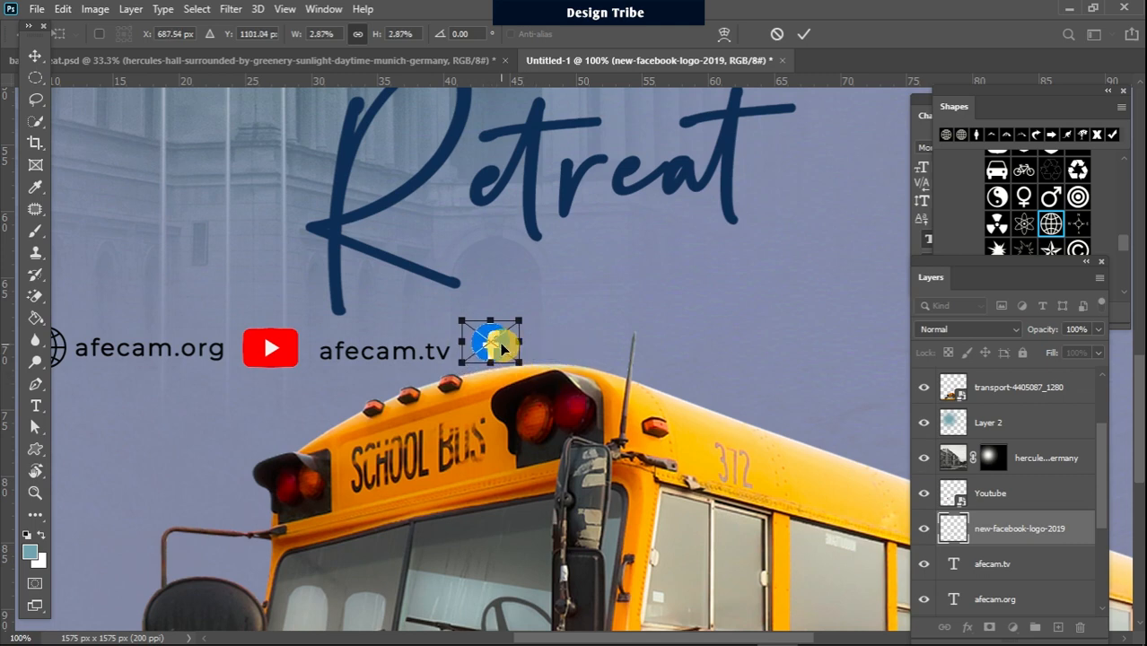
pyautogui.press('Down')
pyautogui.press('Down')
pyautogui.press('Down')
pyautogui.press('Down')
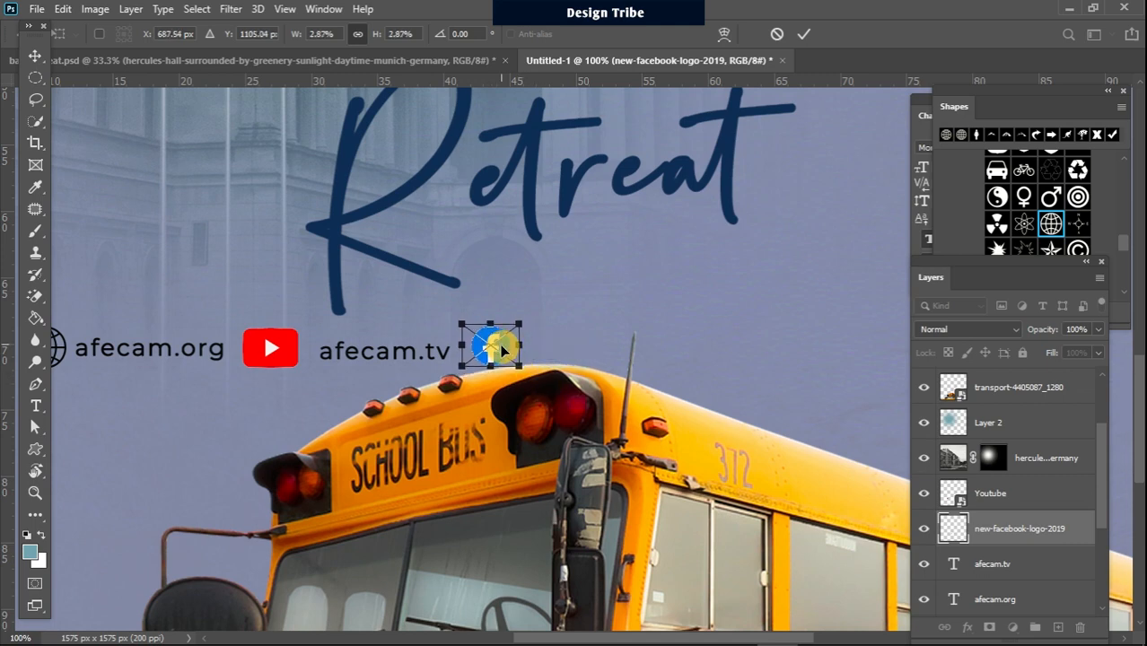
pyautogui.moveTo(518, 367); pyautogui.dragTo(513, 362)
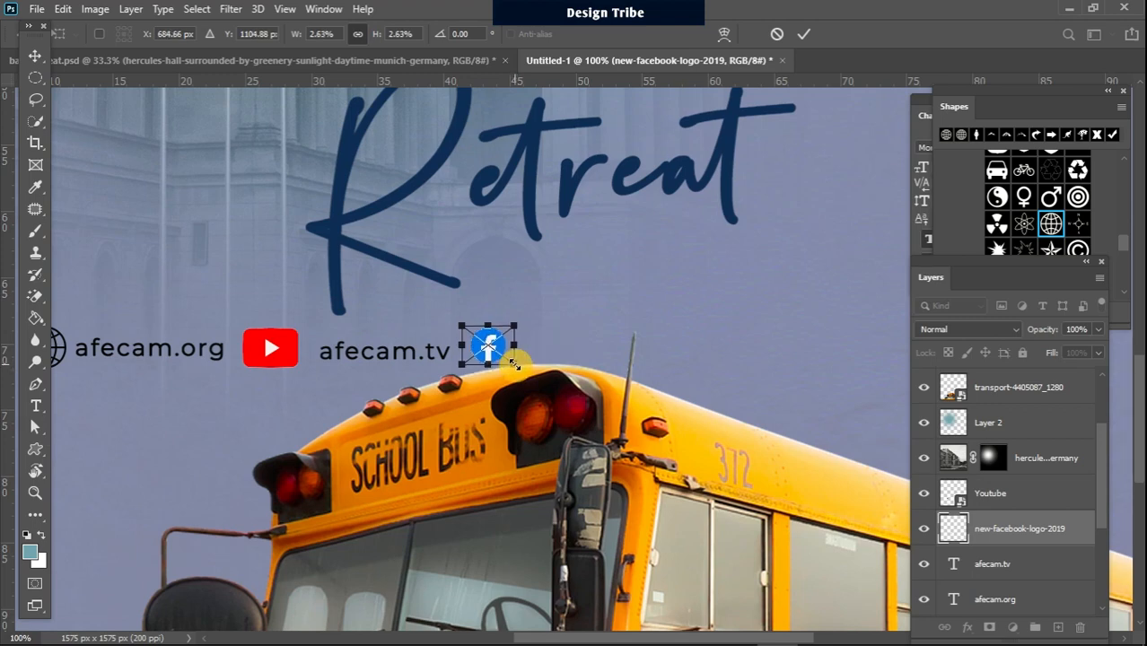
pyautogui.moveTo(514, 362); pyautogui.dragTo(512, 362)
pyautogui.press('Down')
pyautogui.press('Down')
pyautogui.press('Down')
pyautogui.press('Down')
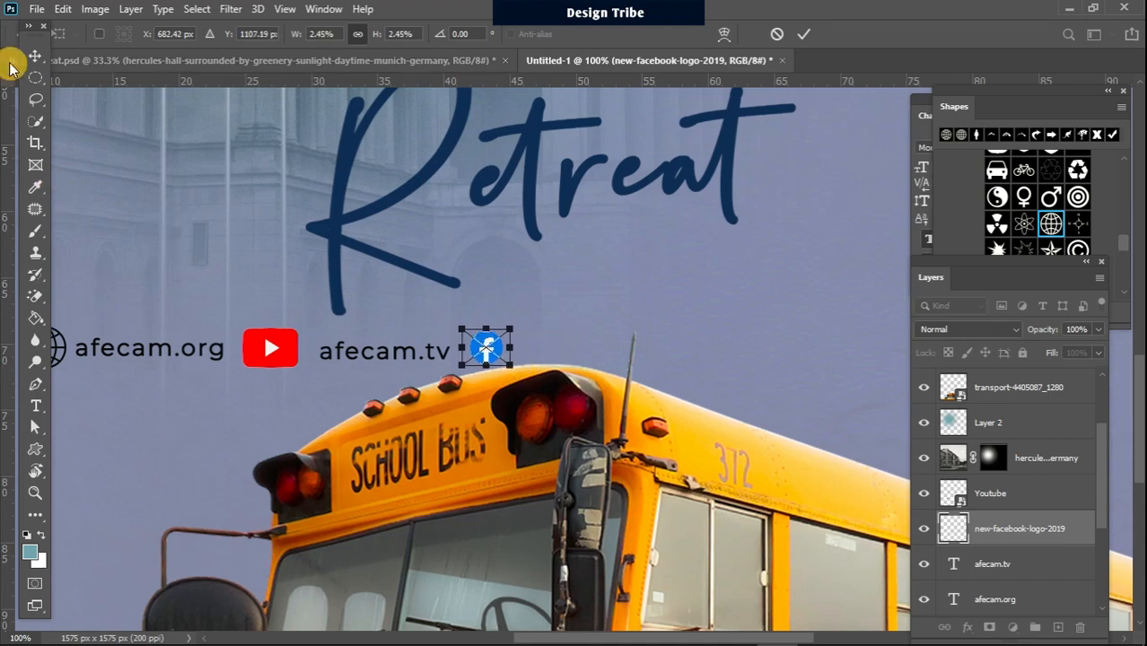
pyautogui.click(35, 75)
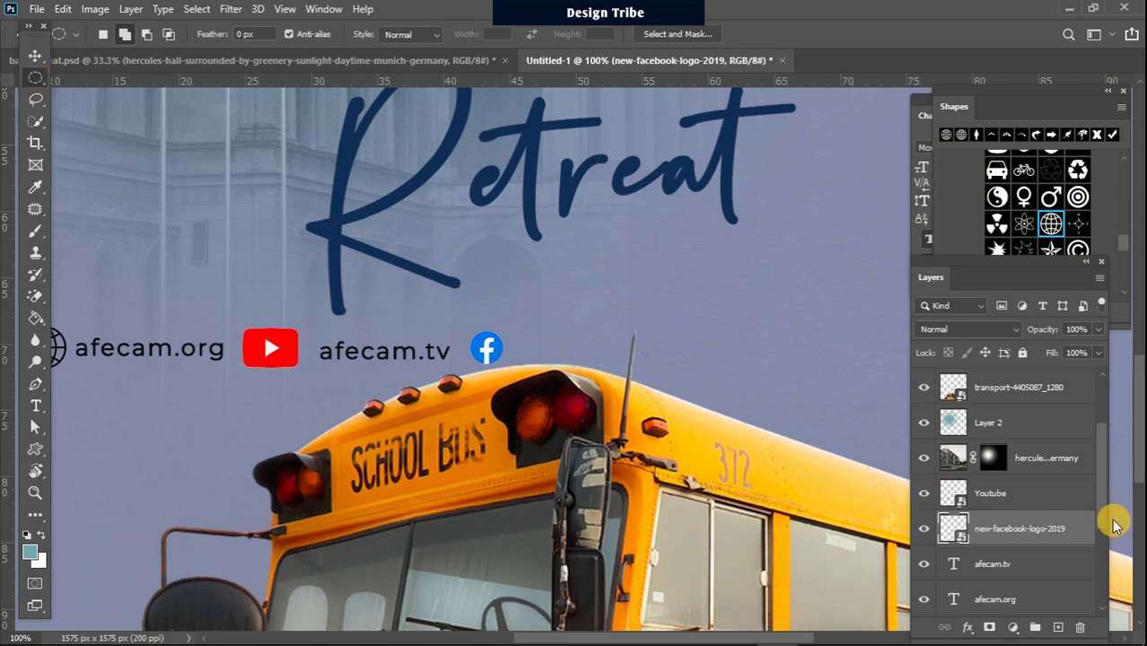
# Duplicate the afecam.tv text layer, change the copy to "academy Fellowship Cameroon" and move it right of the Facebook logo.
pyautogui.click(1055, 560)
pyautogui.hotkey('ctrl', 'j')
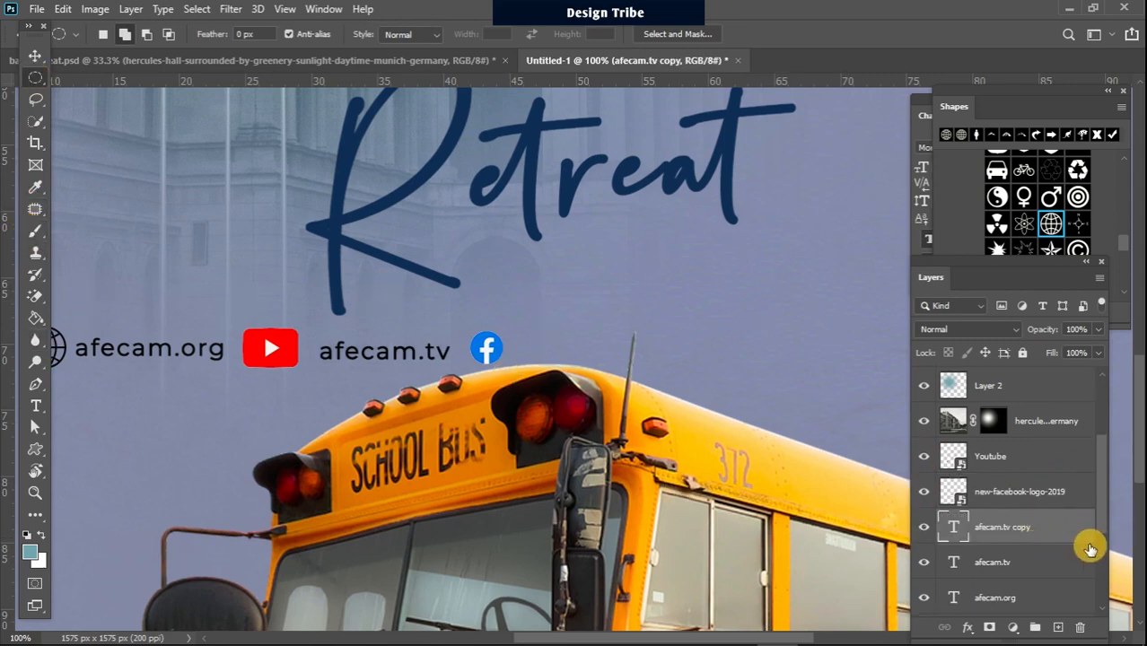
pyautogui.doubleClick(956, 530)
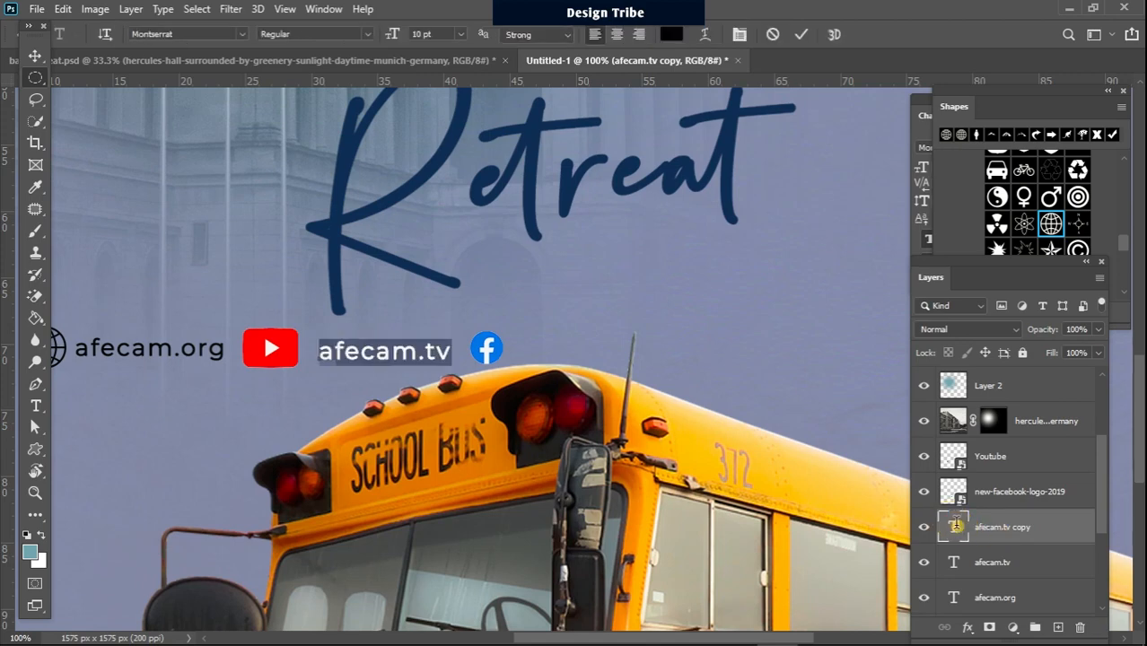
pyautogui.write('afca')
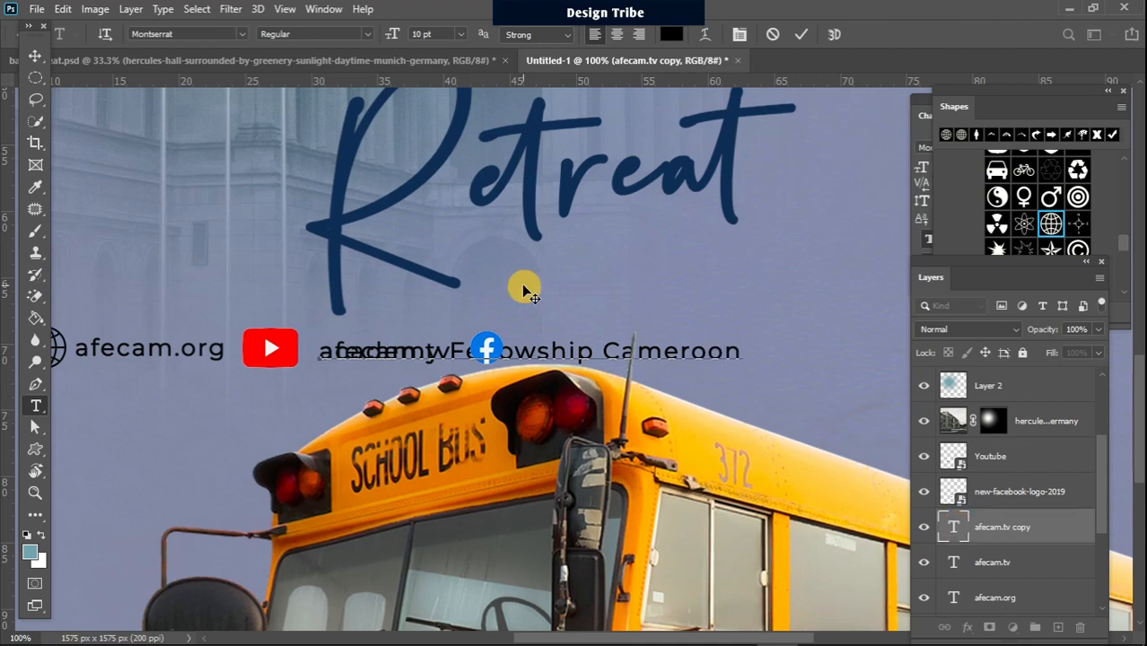
pyautogui.click(33, 56)
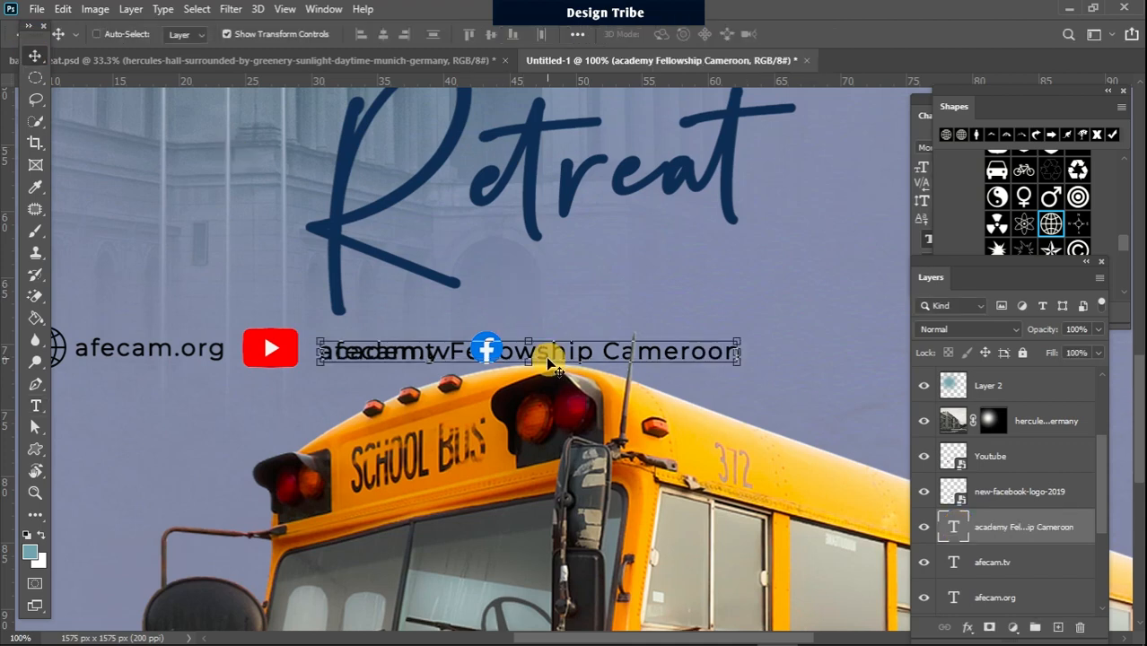
pyautogui.moveTo(549, 359); pyautogui.dragTo(737, 348)
# Capitalize the first letter of the new label so it reads "Academy Fellowship Cameroon".
pyautogui.press('t')
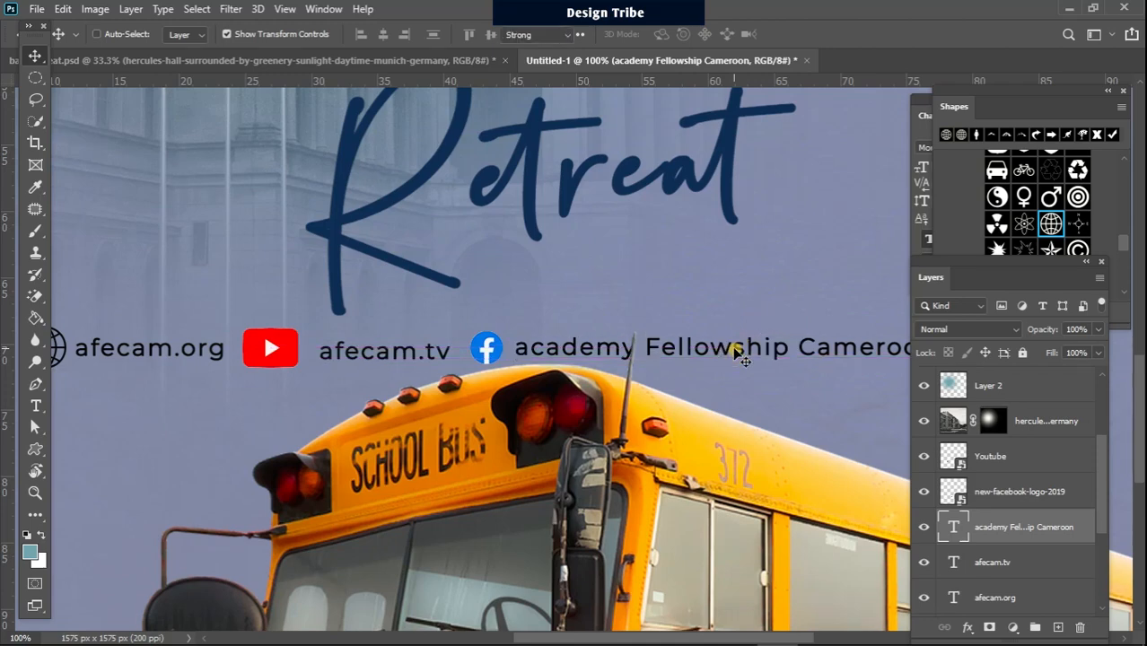
pyautogui.click(533, 350)
pyautogui.moveTo(533, 350); pyautogui.dragTo(510, 344)
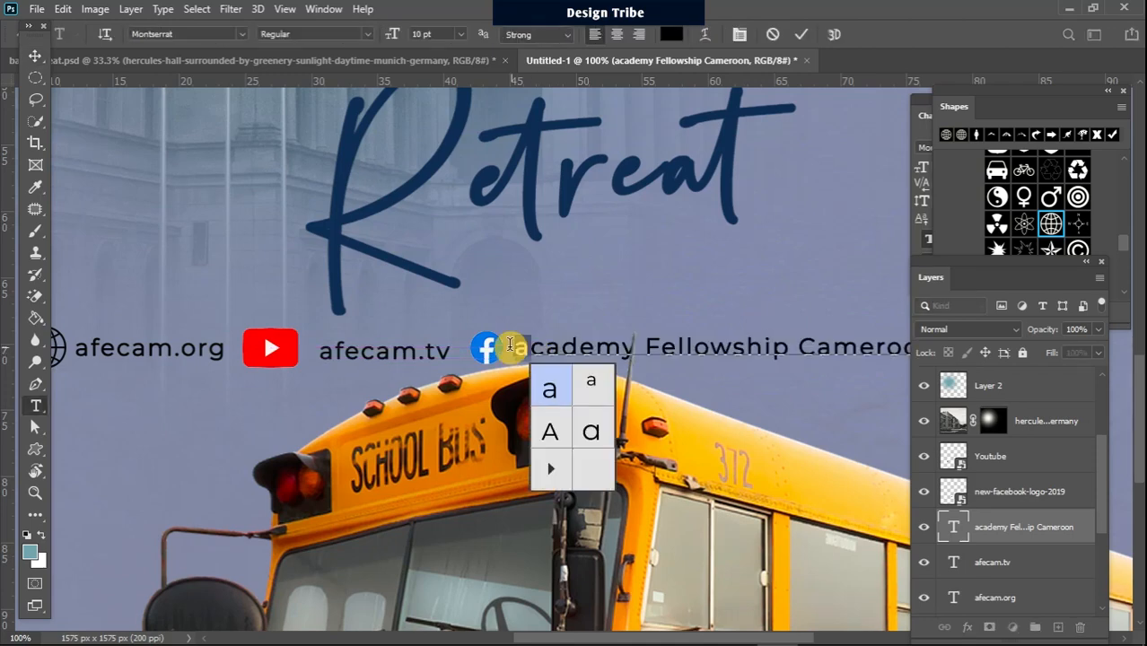
pyautogui.click(551, 432)
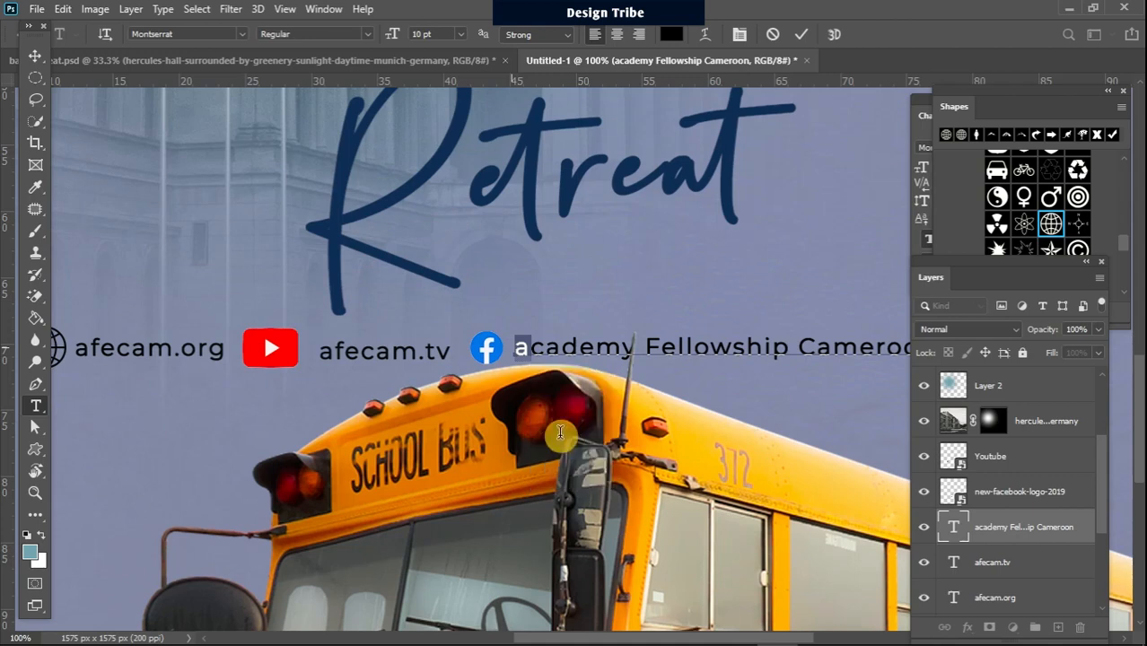
pyautogui.click(35, 56)
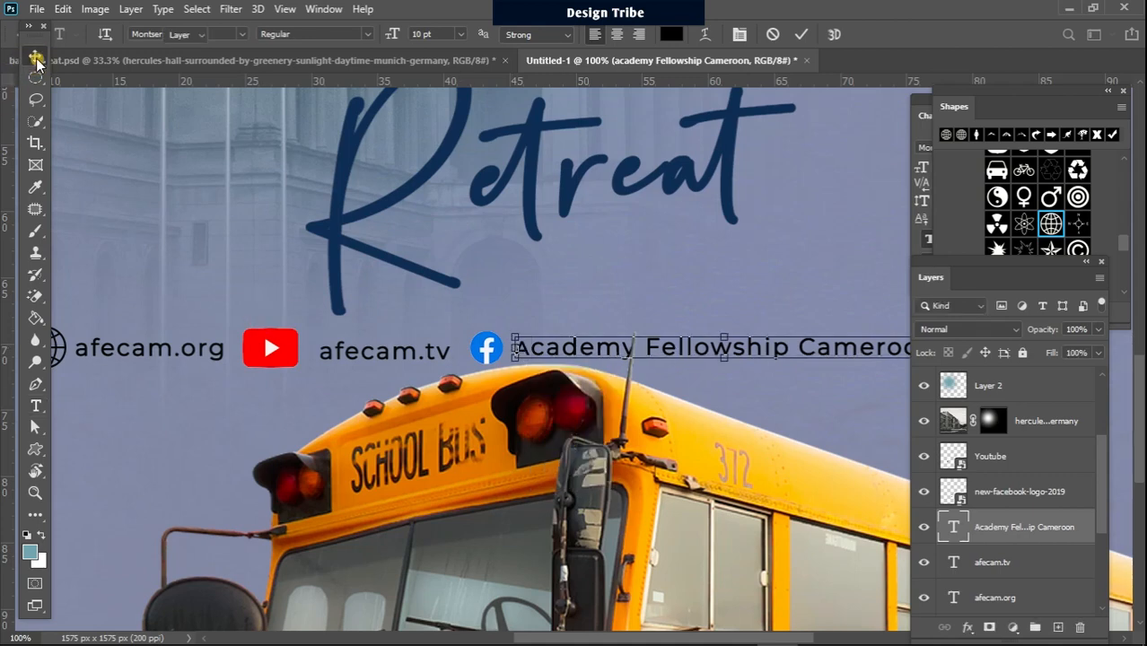
# Fine-tune the vertical alignment of the Academy Fellowship Cameroon label and nudge it slightly right, away from the Facebook logo.
pyautogui.moveTo(741, 348); pyautogui.dragTo(741, 351)
pyautogui.press('Down')
pyautogui.press('Down')
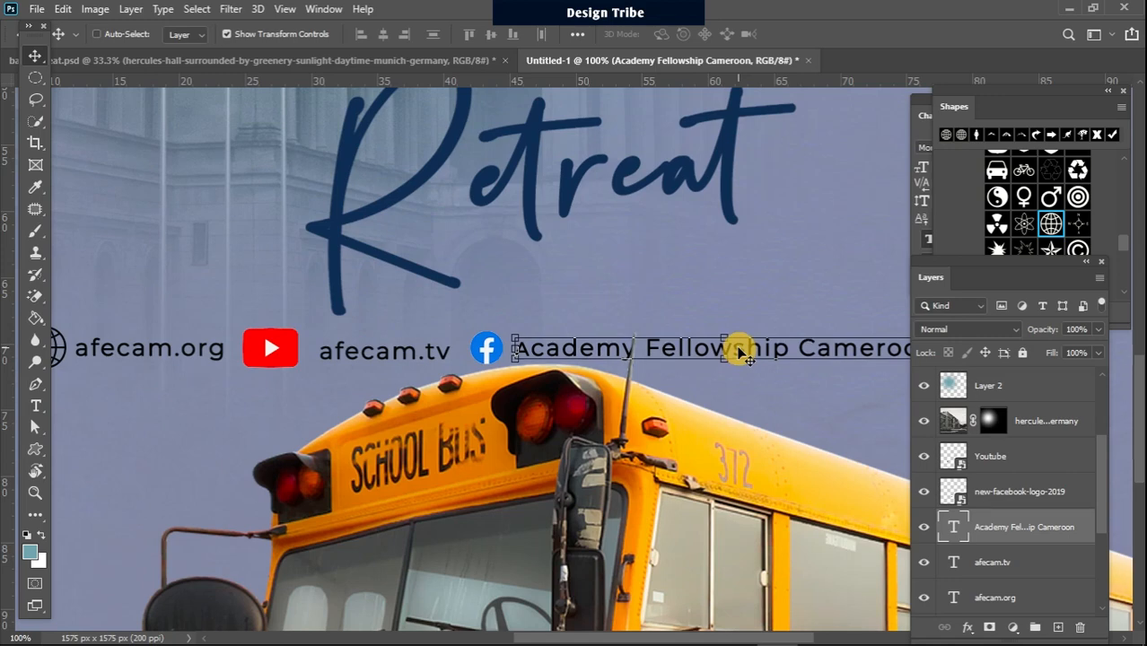
pyautogui.press('Down')
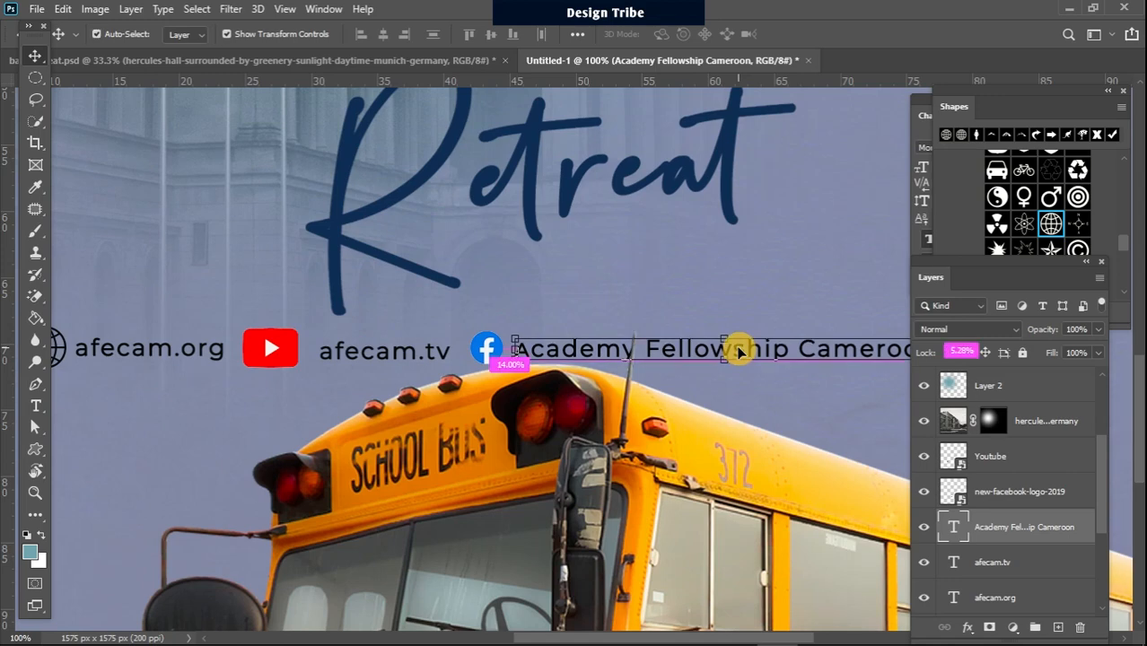
pyautogui.press('Up')
pyautogui.press('Up')
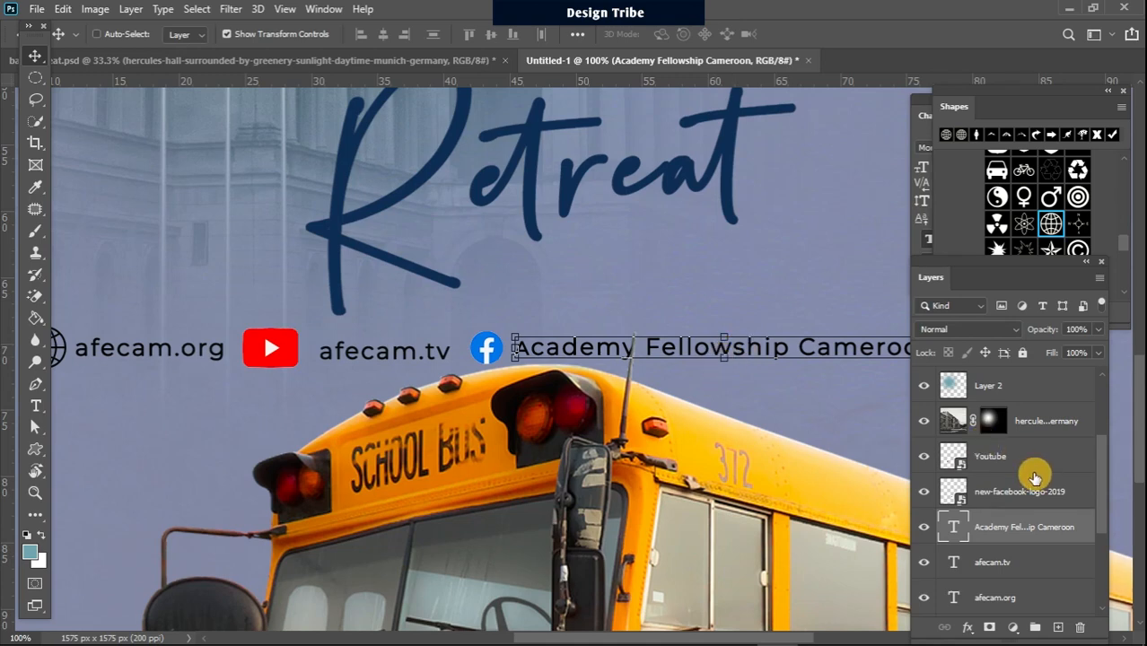
pyautogui.press('Right')
pyautogui.press('Right')
pyautogui.press('Right')
pyautogui.press('Right')
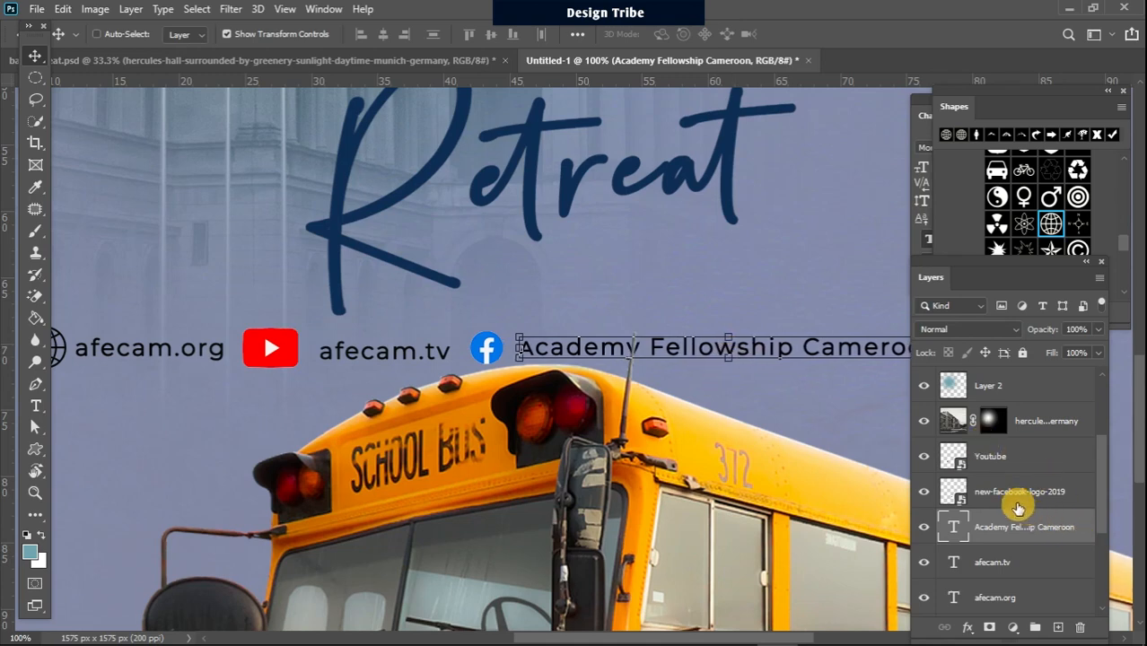
# Enlarge the Facebook logo to about 3.12%, between afecam.tv and the Academy Fellowship Cameroon label.
pyautogui.click(1017, 501)
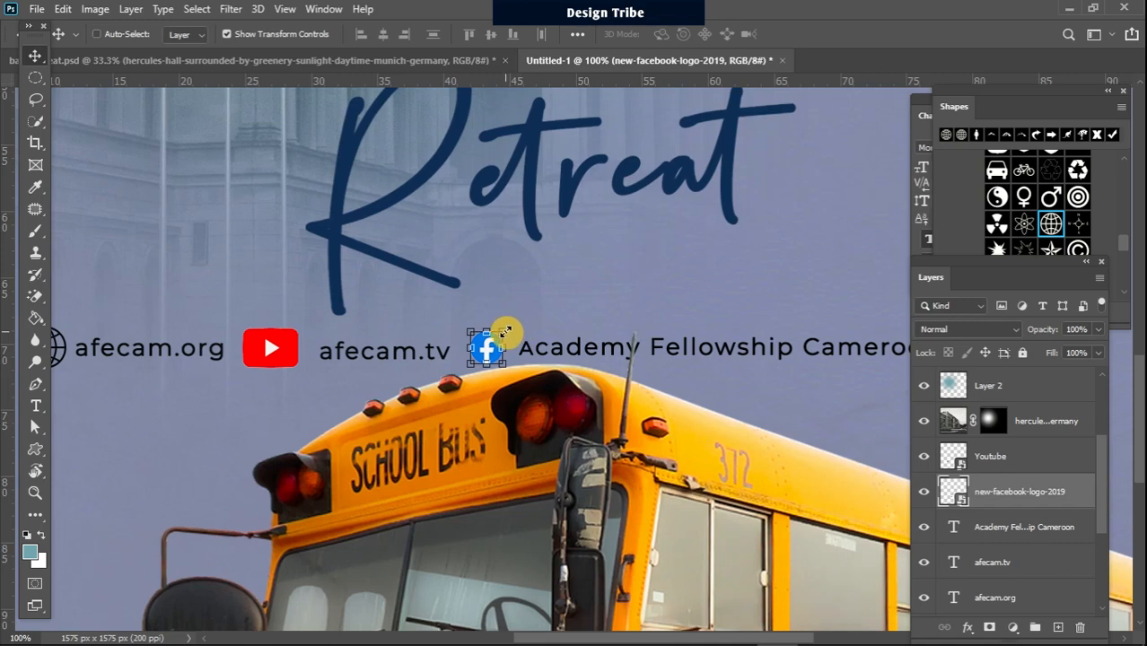
pyautogui.moveTo(505, 333); pyautogui.dragTo(511, 328)
pyautogui.click(34, 79)
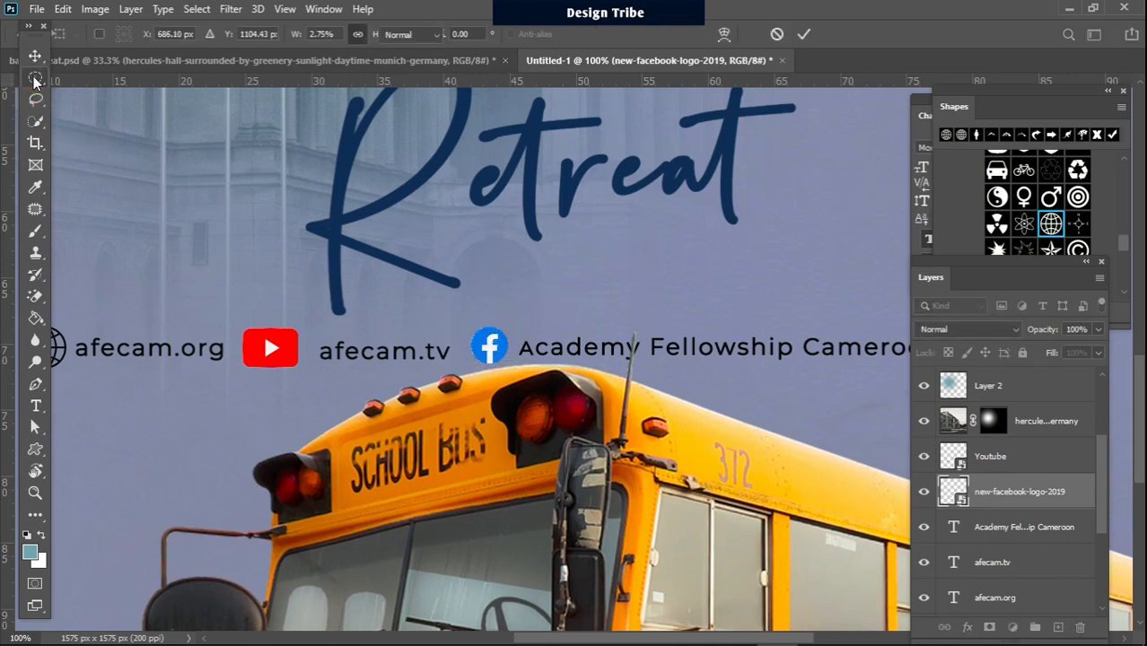
pyautogui.click(34, 79)
pyautogui.hotkey('ctrl', '-')
pyautogui.hotkey('ctrl', '-')
pyautogui.hotkey('ctrl', '-')
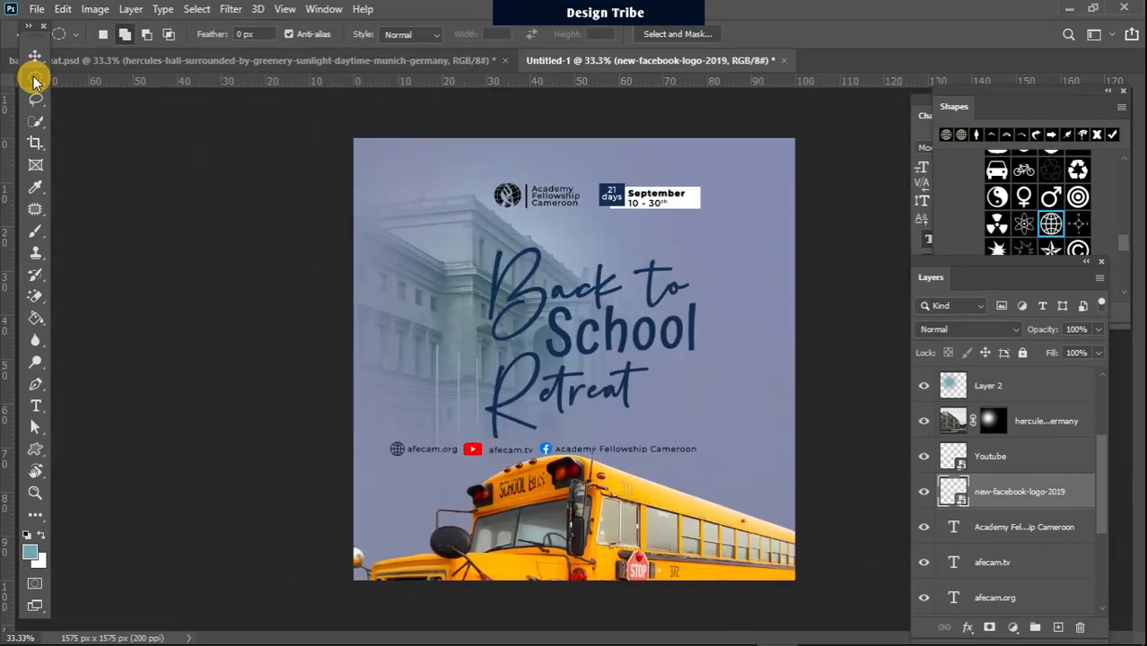
pyautogui.hotkey('ctrl', '+')
pyautogui.hotkey('ctrl', '+')
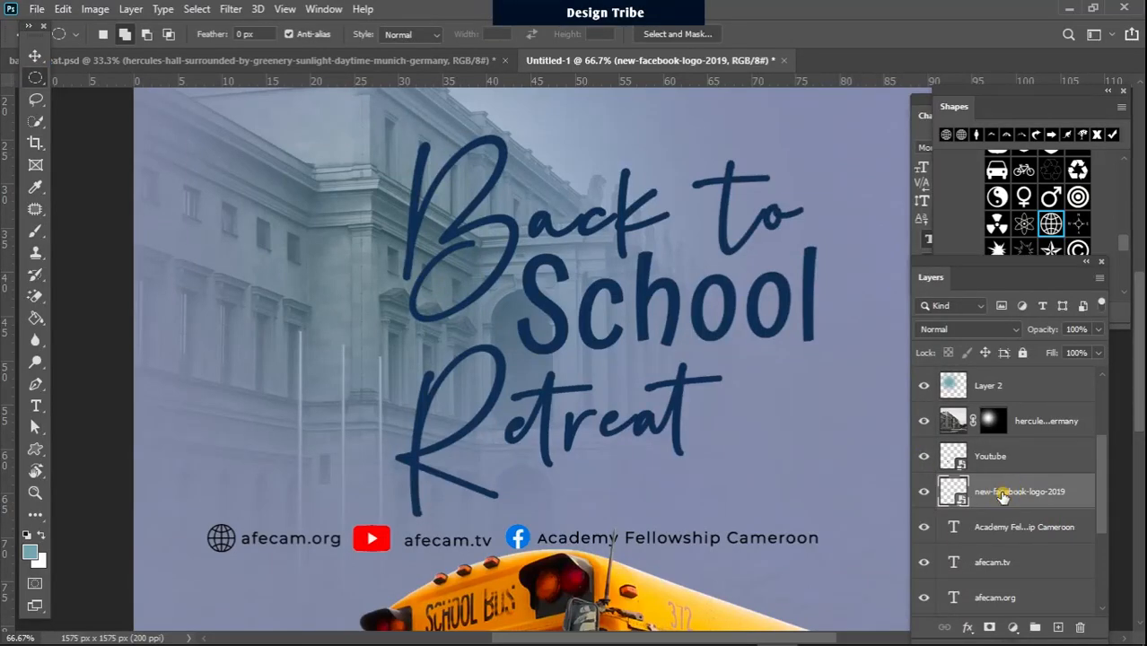
pyautogui.hotkey('ctrl', 't')
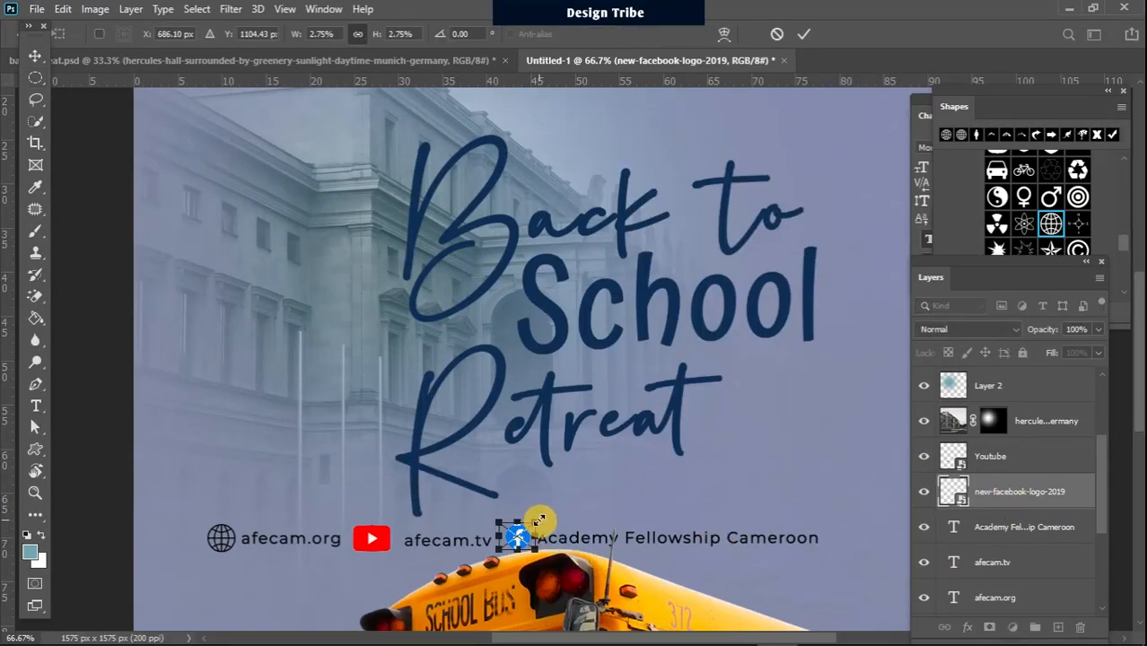
pyautogui.moveTo(538, 520); pyautogui.dragTo(544, 519)
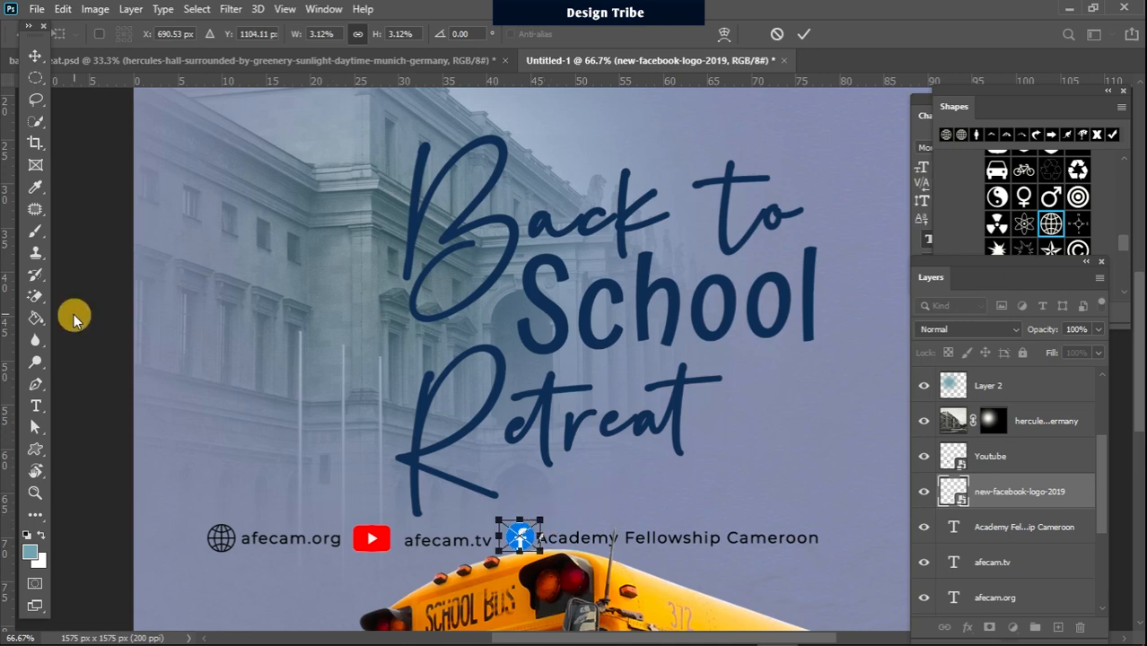
pyautogui.click(36, 79)
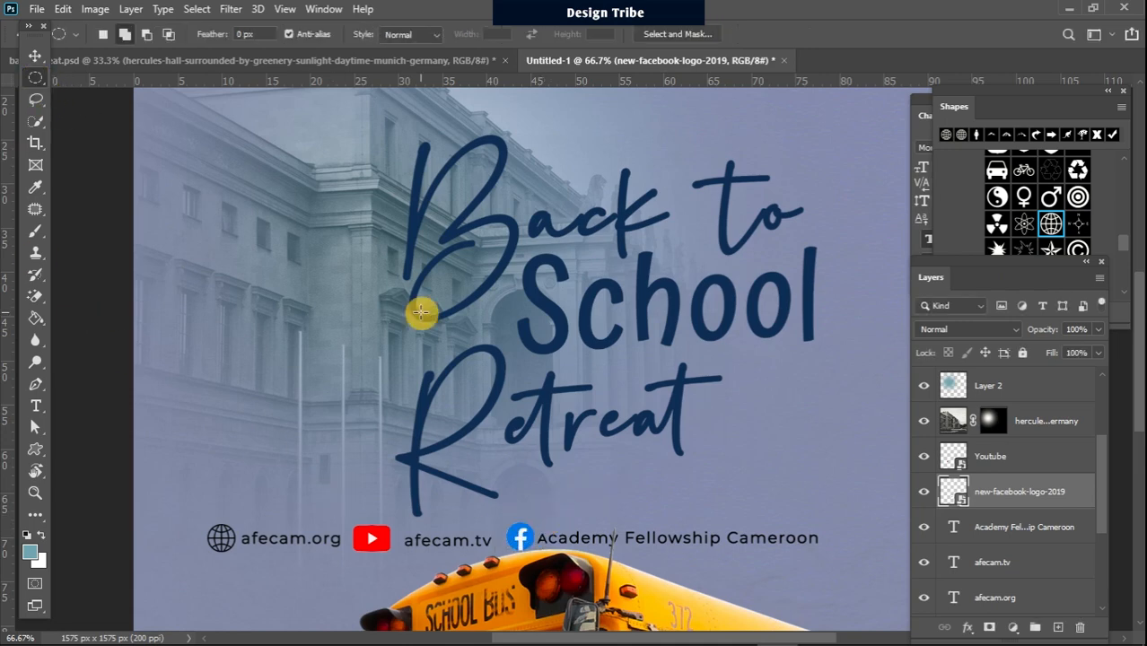
# Group the YouTube, Facebook, World 1 and three contact text layers, and name the group "social media".
pyautogui.click(1073, 470)
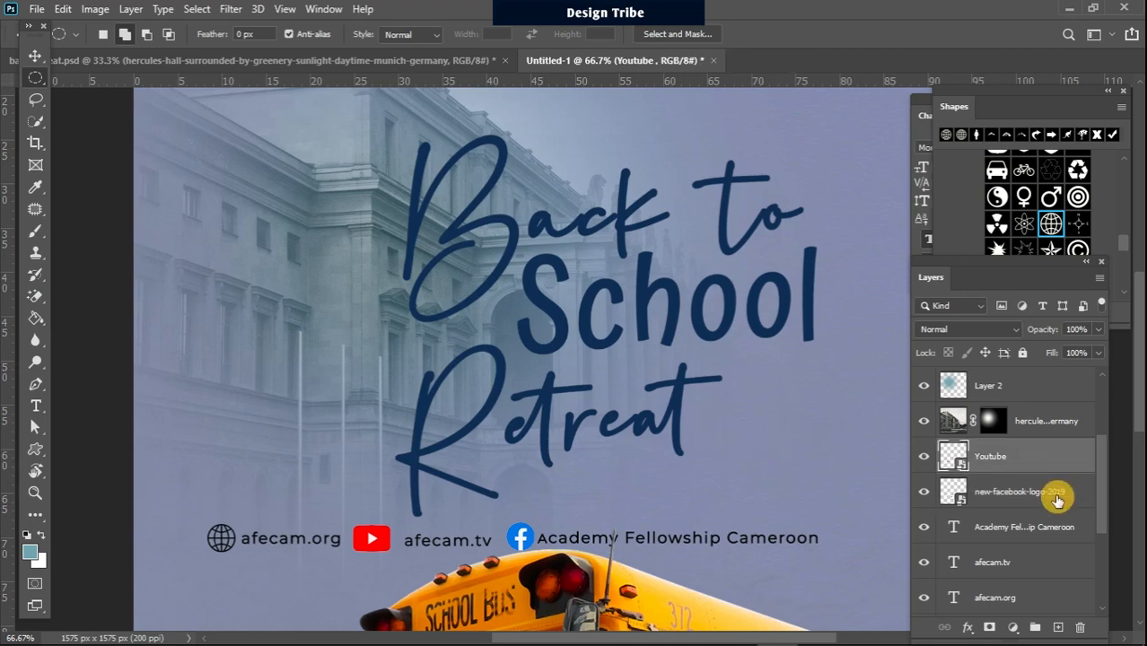
pyautogui.keyDown('shift'); pyautogui.click(1057, 500); pyautogui.keyUp('shift')
pyautogui.keyDown('shift'); pyautogui.click(1058, 527); pyautogui.keyUp('shift')
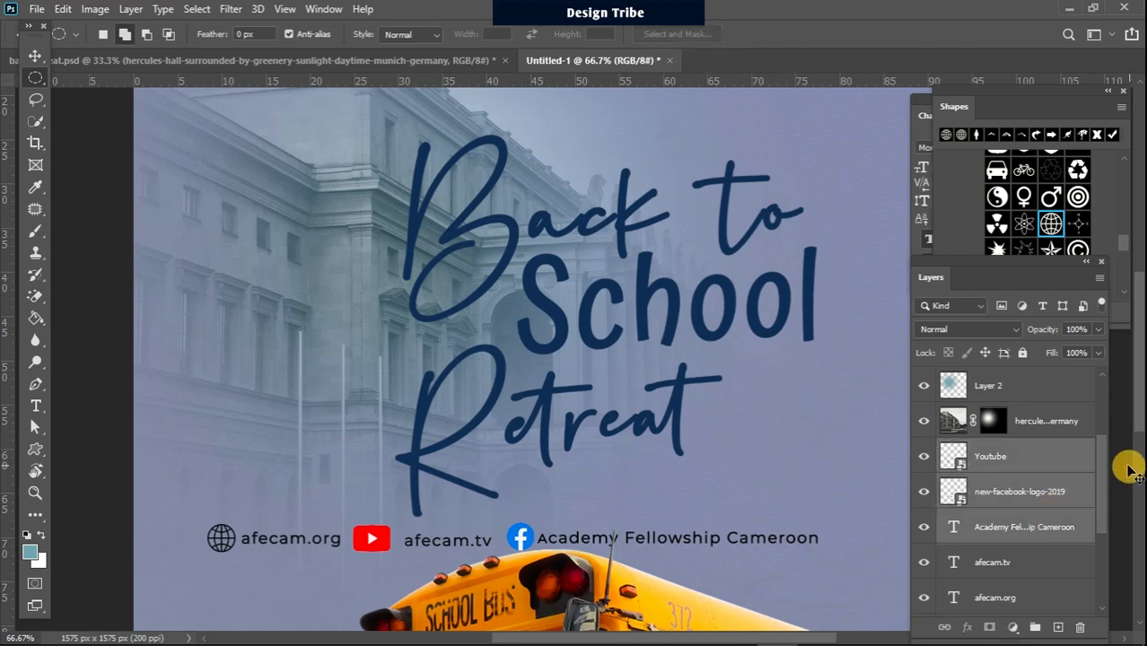
pyautogui.scroll(-2, 1104, 476)
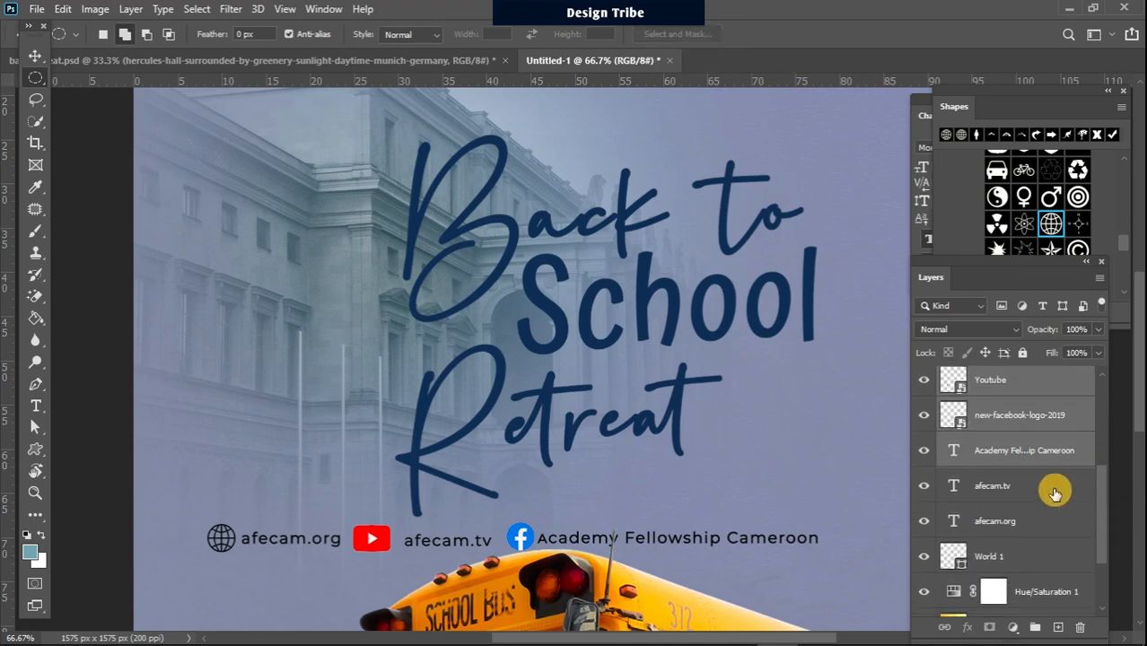
pyautogui.keyDown('shift'); pyautogui.click(1032, 485); pyautogui.keyUp('shift')
pyautogui.keyDown('shift'); pyautogui.click(1027, 523); pyautogui.keyUp('shift')
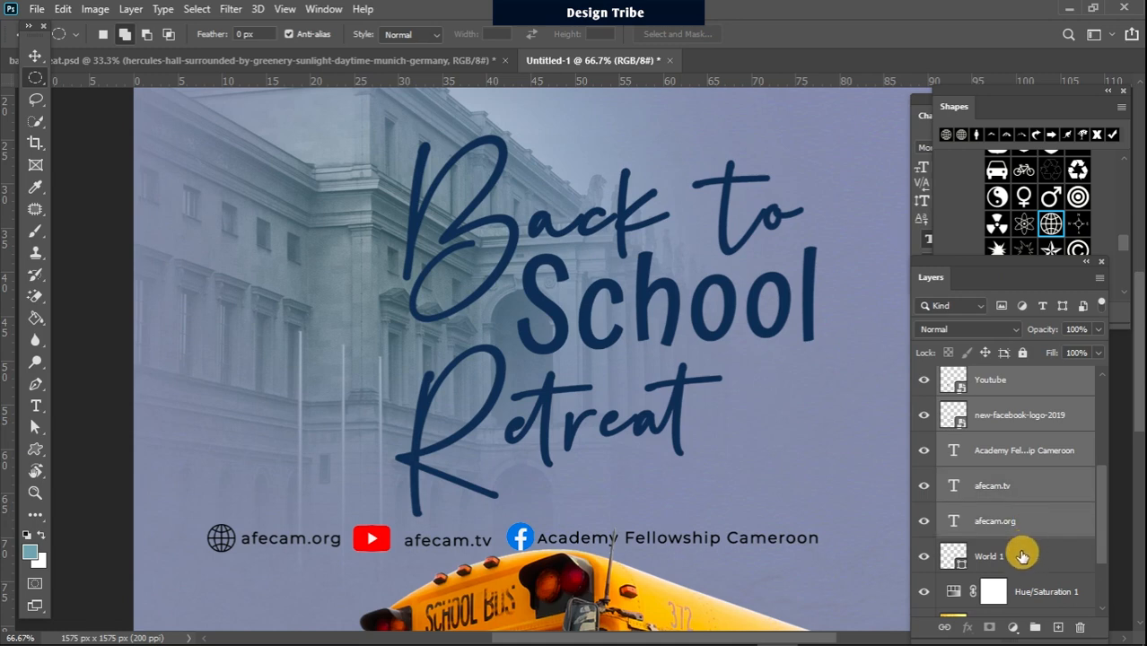
pyautogui.keyDown('shift'); pyautogui.click(1022, 557); pyautogui.keyUp('shift')
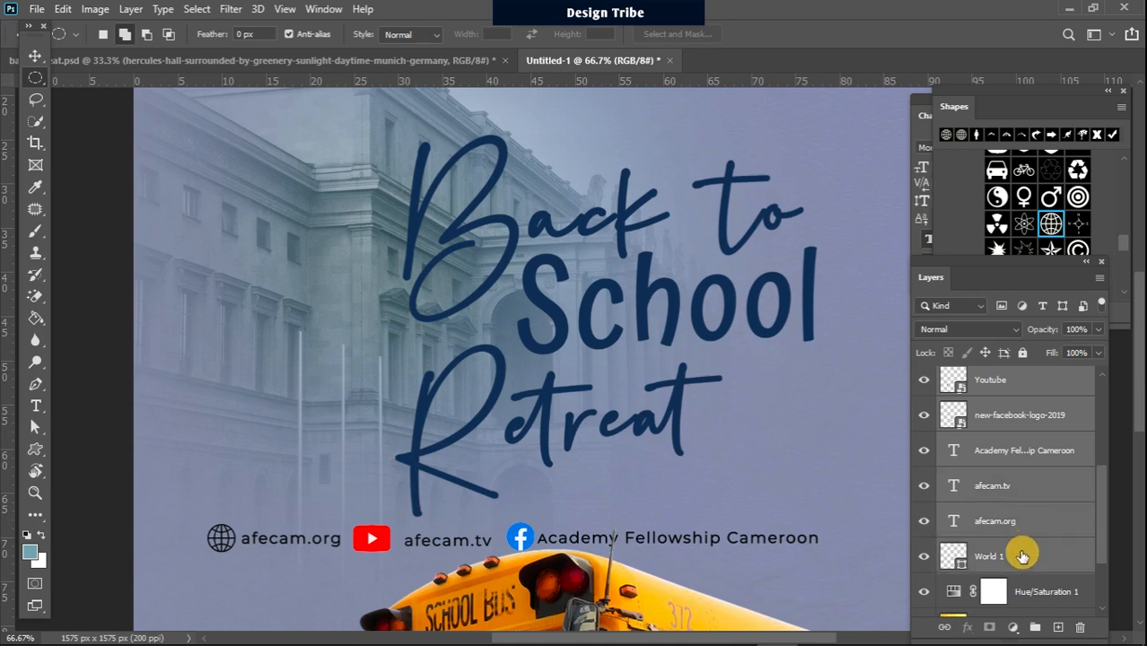
pyautogui.click(1034, 628)
pyautogui.doubleClick(988, 465)
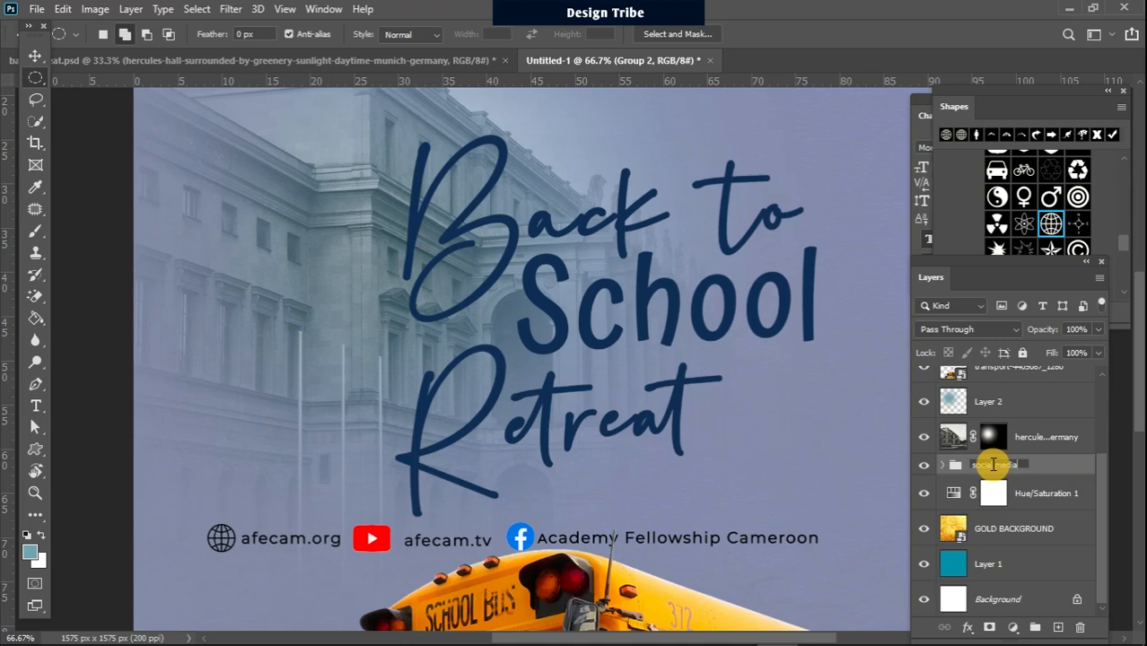
pyautogui.press('Return')
# Convert the social media group to a smart object and open its contents for editing.
pyautogui.rightClick(1036, 462)
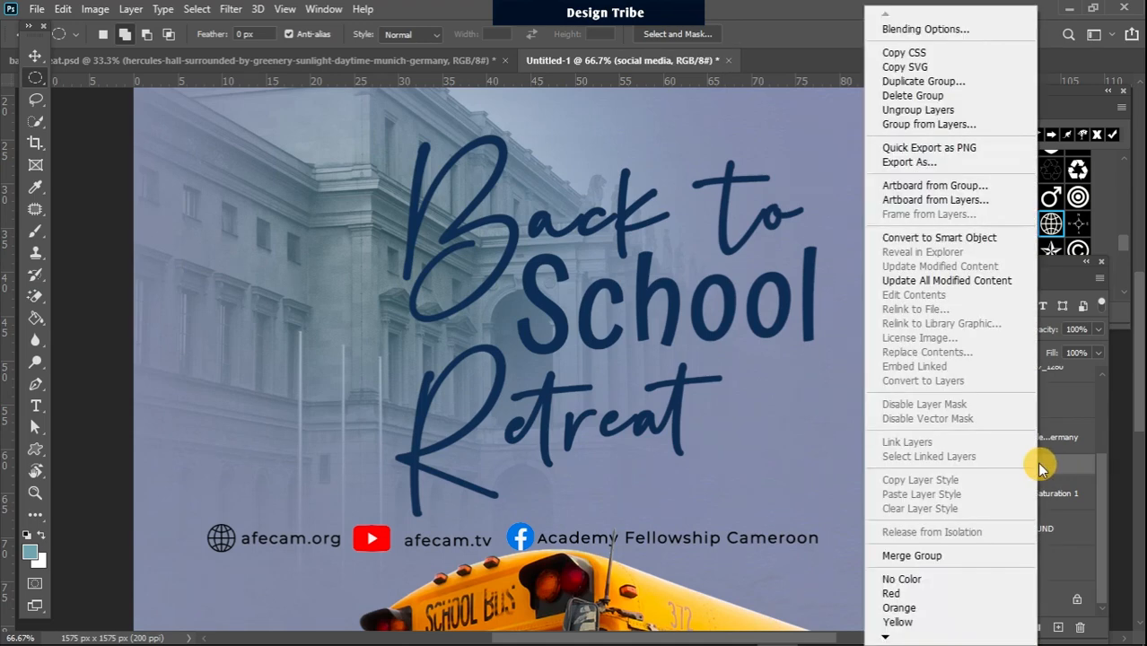
pyautogui.click(965, 237)
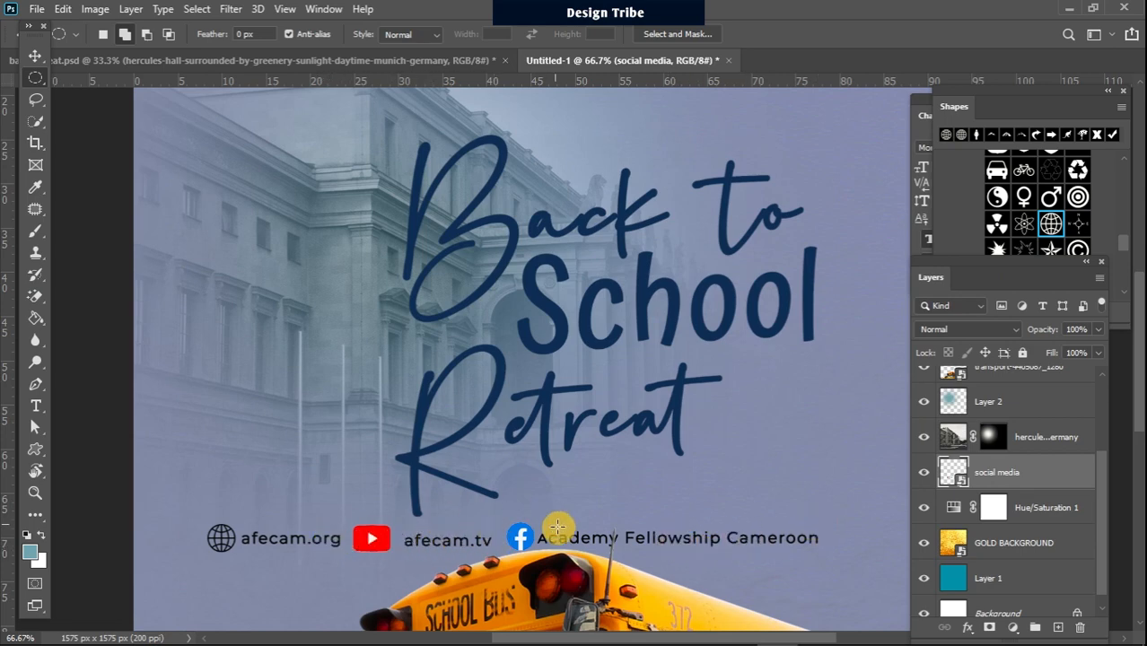
pyautogui.doubleClick(959, 477)
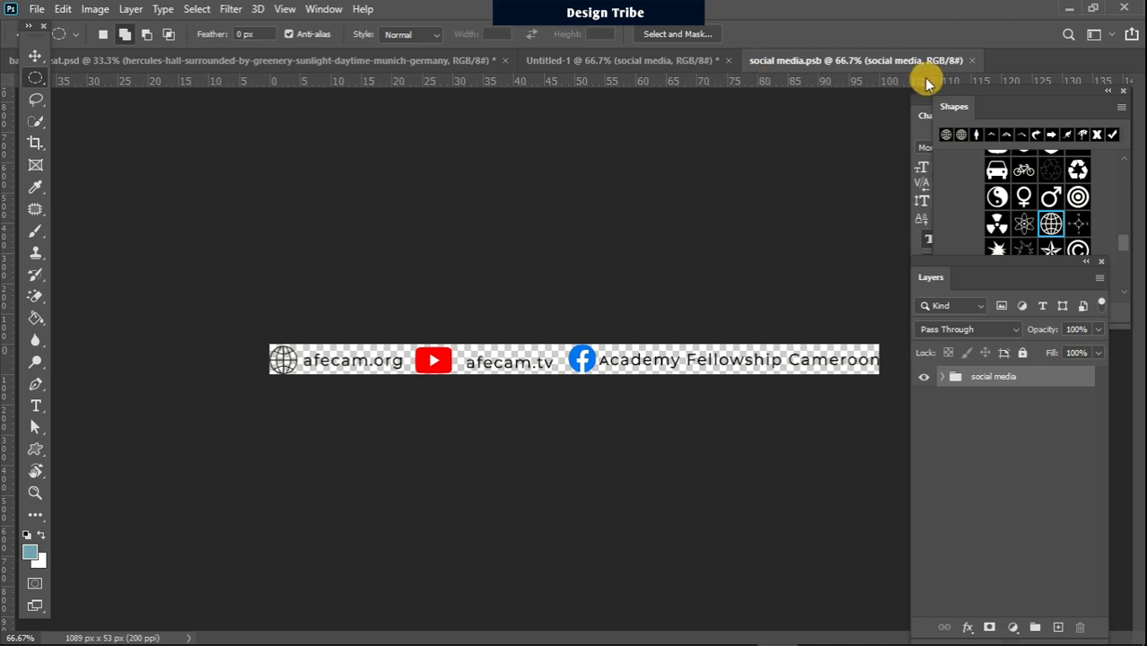
# Close the social media smart object's contents and return to the Untitled-1 flyer.
pyautogui.click(973, 60)
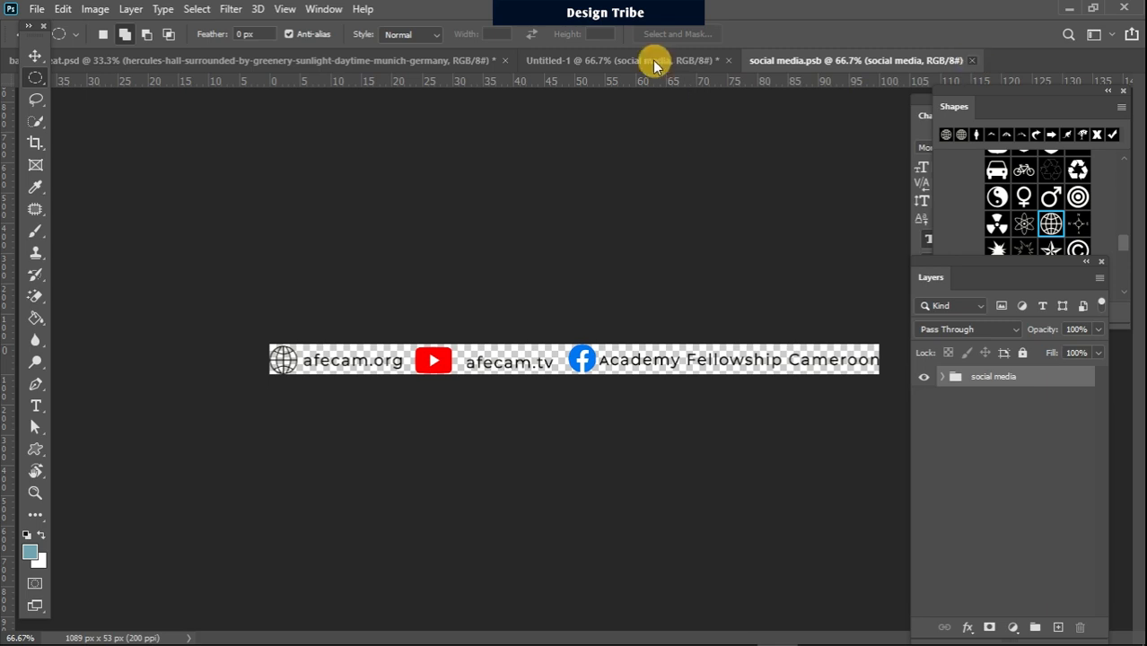
pyautogui.click(655, 61)
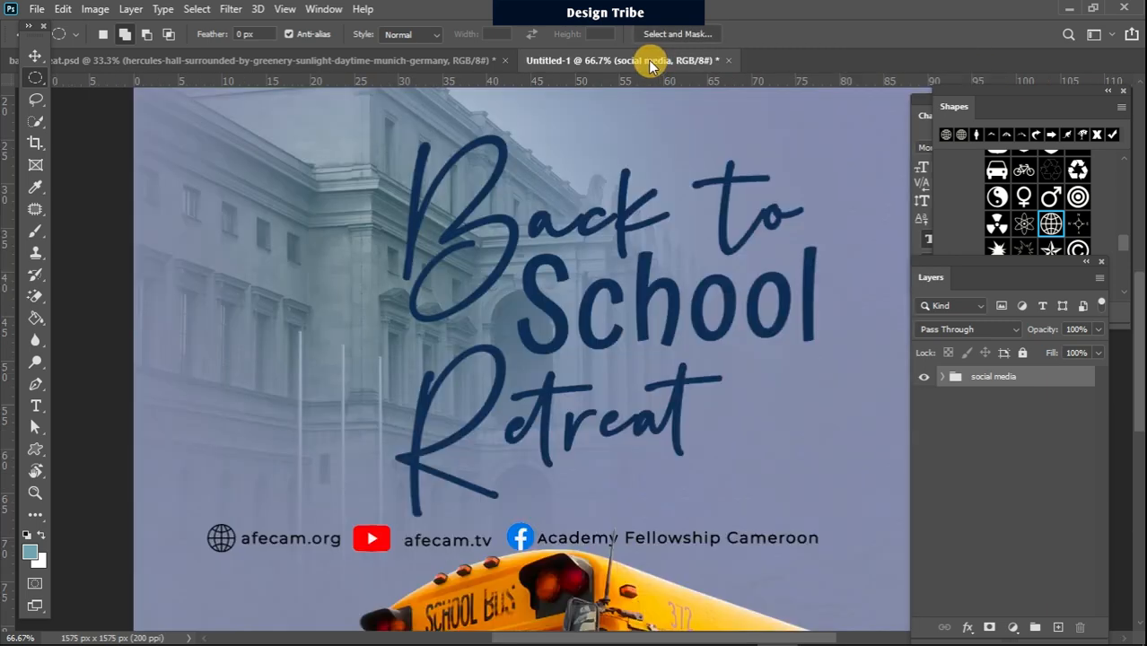
pyautogui.hotkey('ctrl', 'shift', 'g')
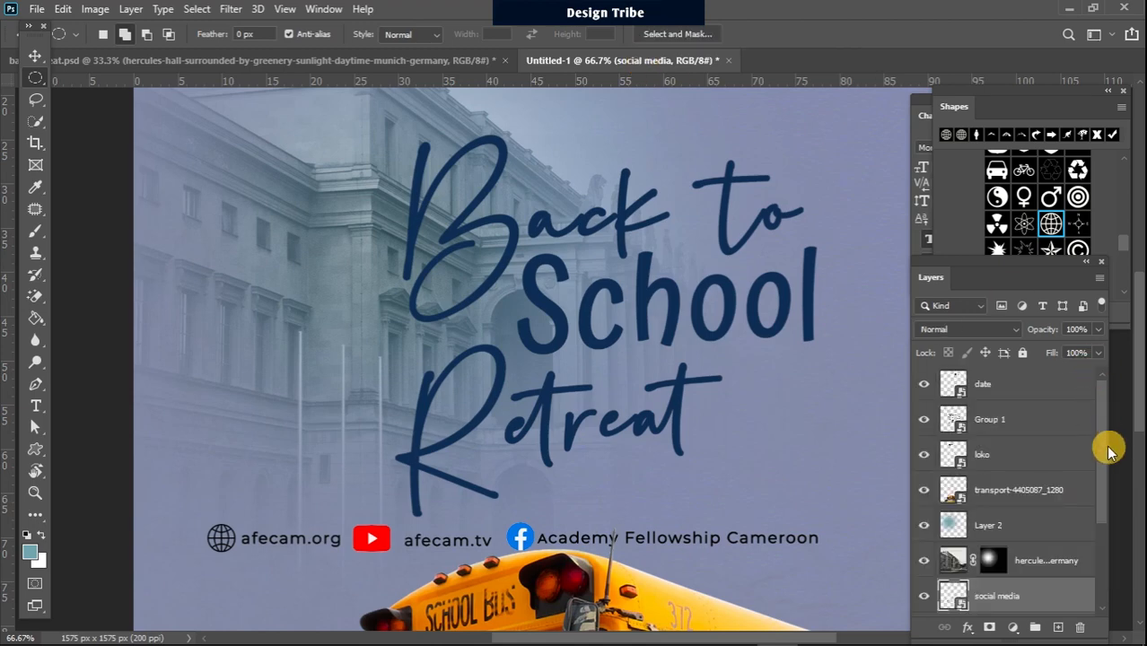
# Rotate the social media smart object 90° counter-clockwise with Free Transform.
pyautogui.hotkey('ctrl', '-')
pyautogui.hotkey('ctrl', '-')
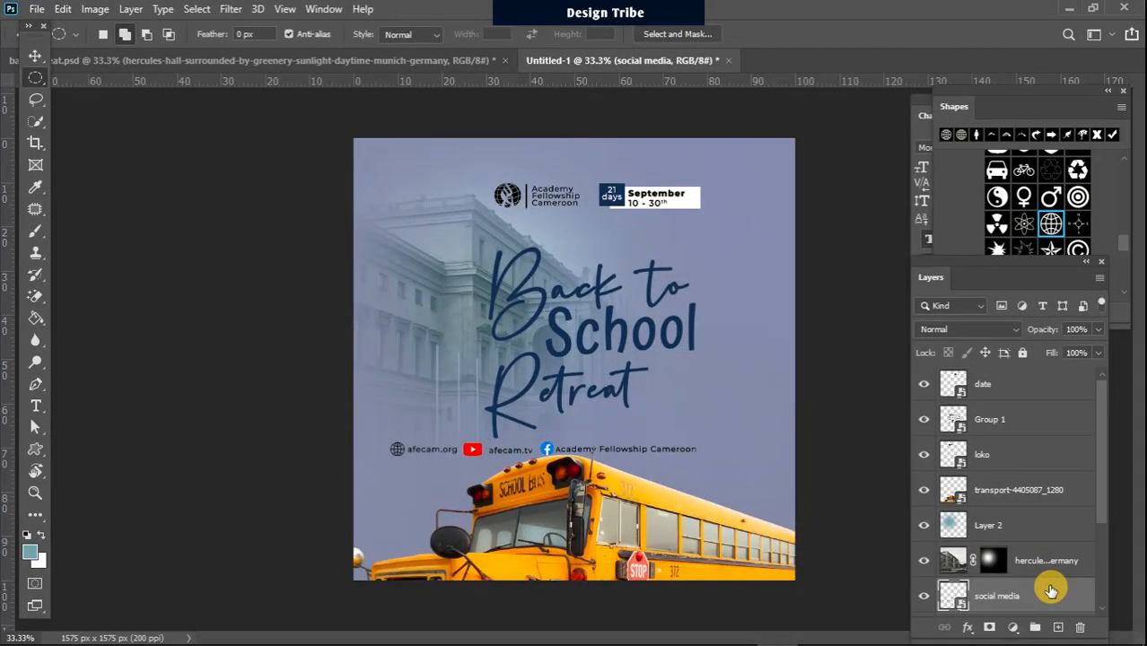
pyautogui.hotkey('ctrl', 't')
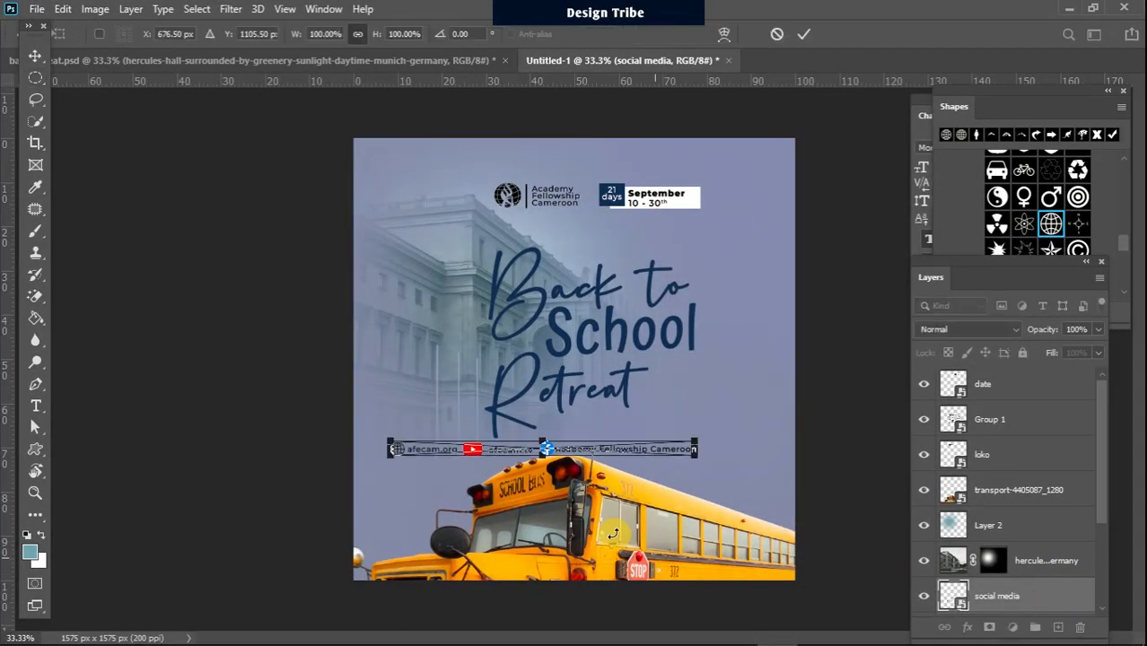
pyautogui.rightClick(606, 453)
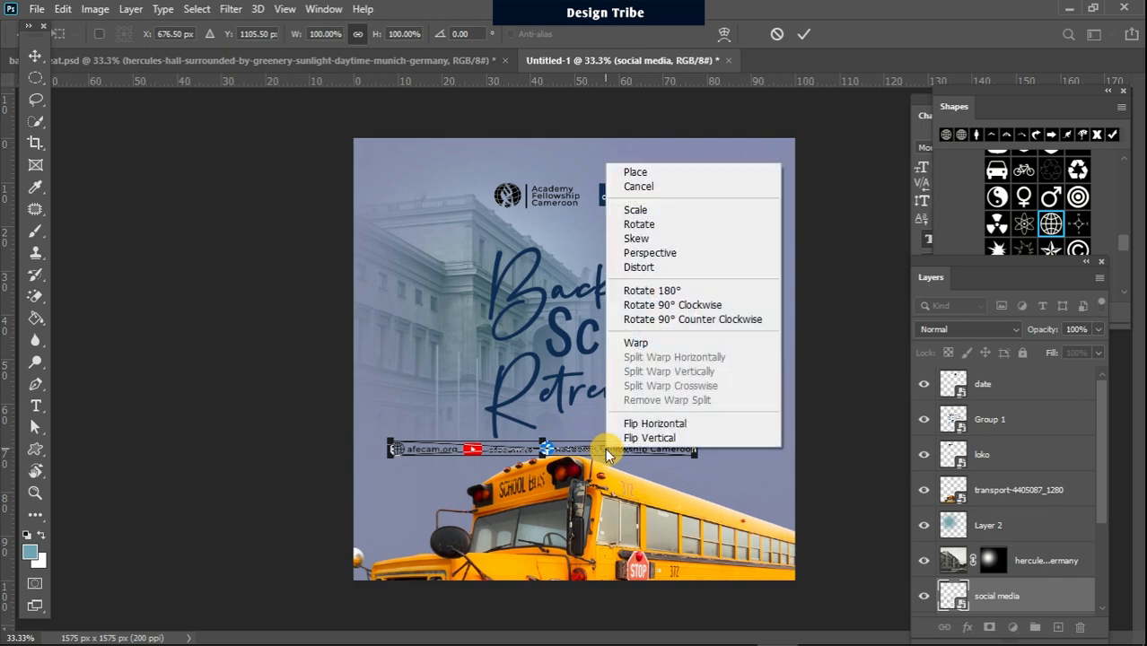
pyautogui.click(708, 321)
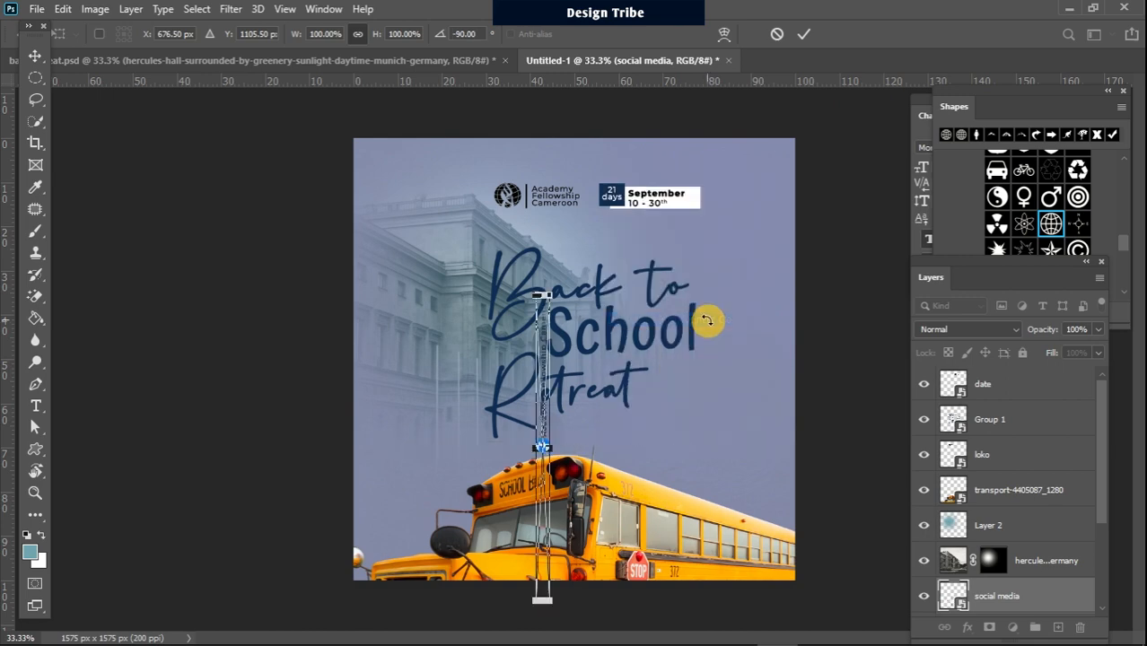
# Move the rotated social media strip to the flyer's left side and scale it to about 79%.
pyautogui.moveTo(542, 350); pyautogui.dragTo(388, 232)
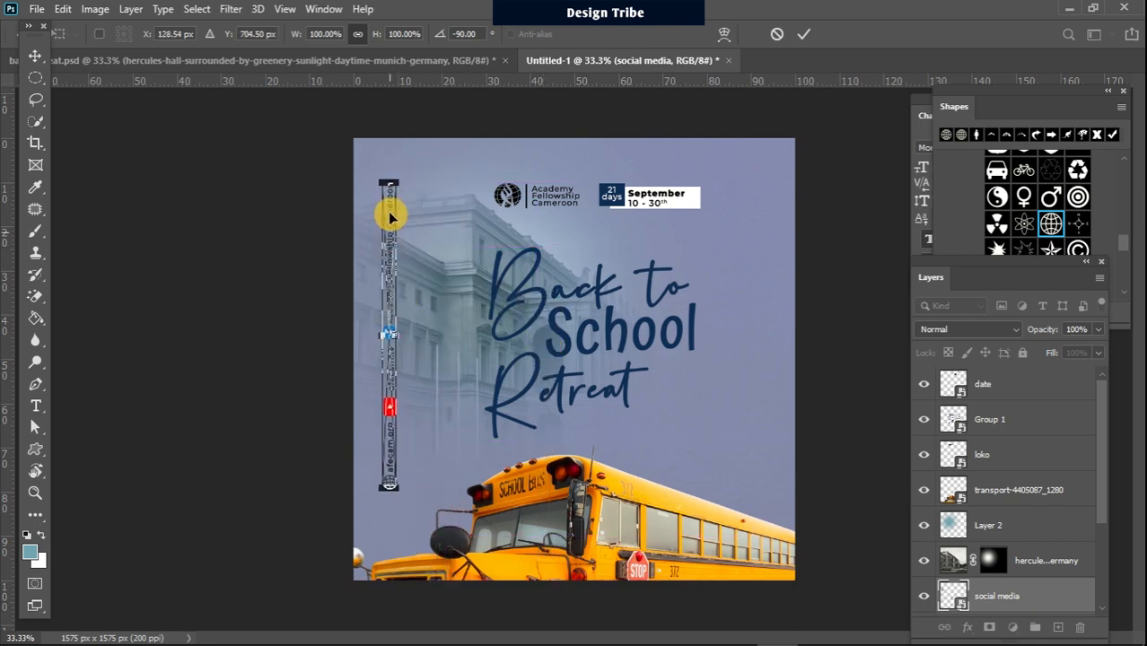
pyautogui.moveTo(391, 180); pyautogui.dragTo(392, 256)
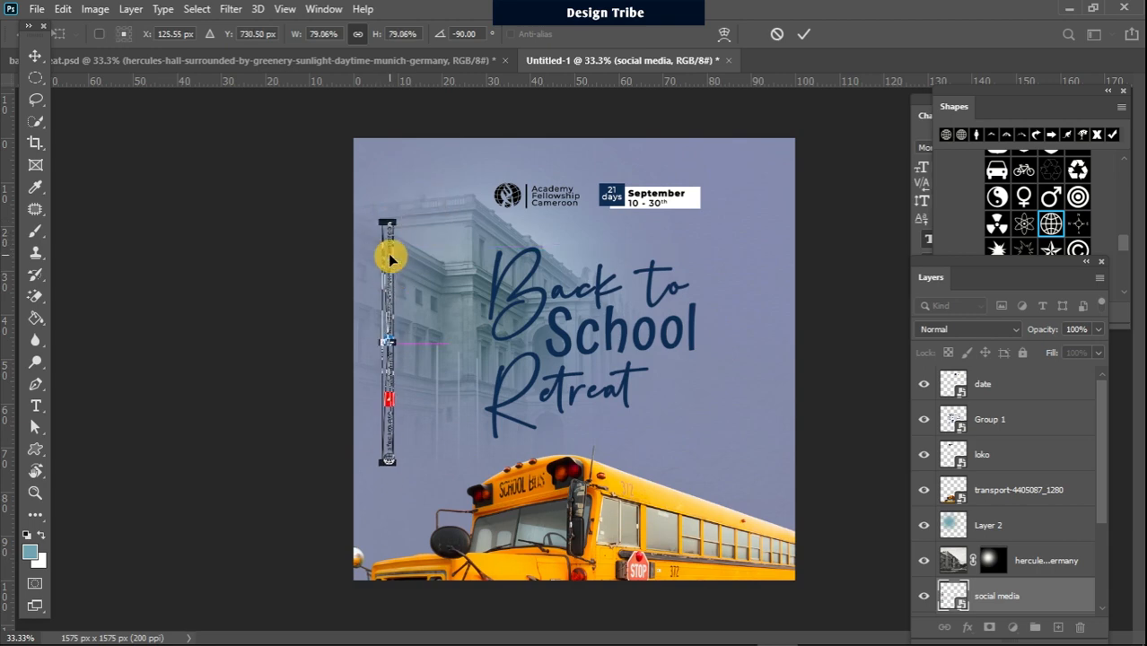
pyautogui.click(36, 80)
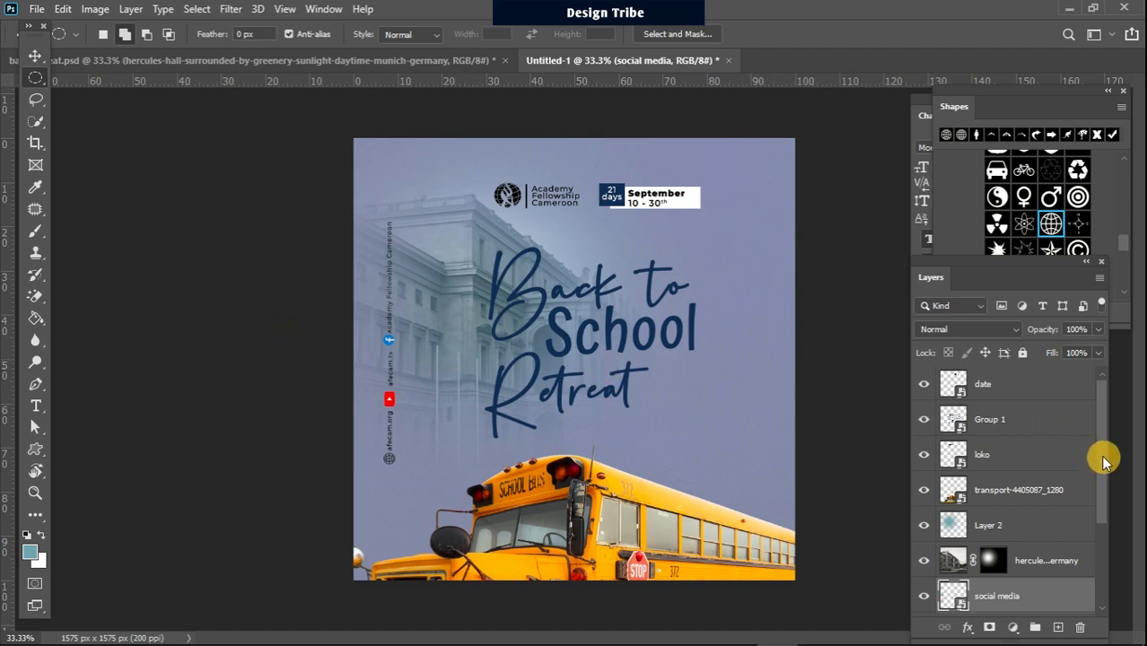
# Check the effect of Layer 2 on the building photo and compare the flyer with the reference version.
pyautogui.click(924, 527)
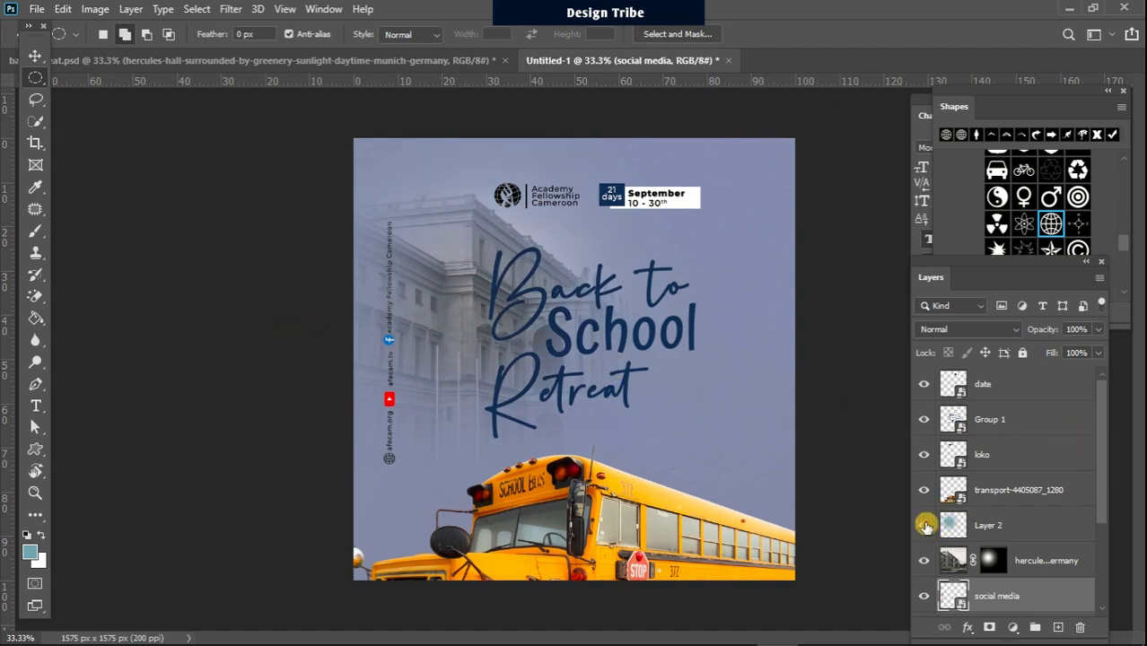
pyautogui.click(924, 528)
pyautogui.click(1039, 529)
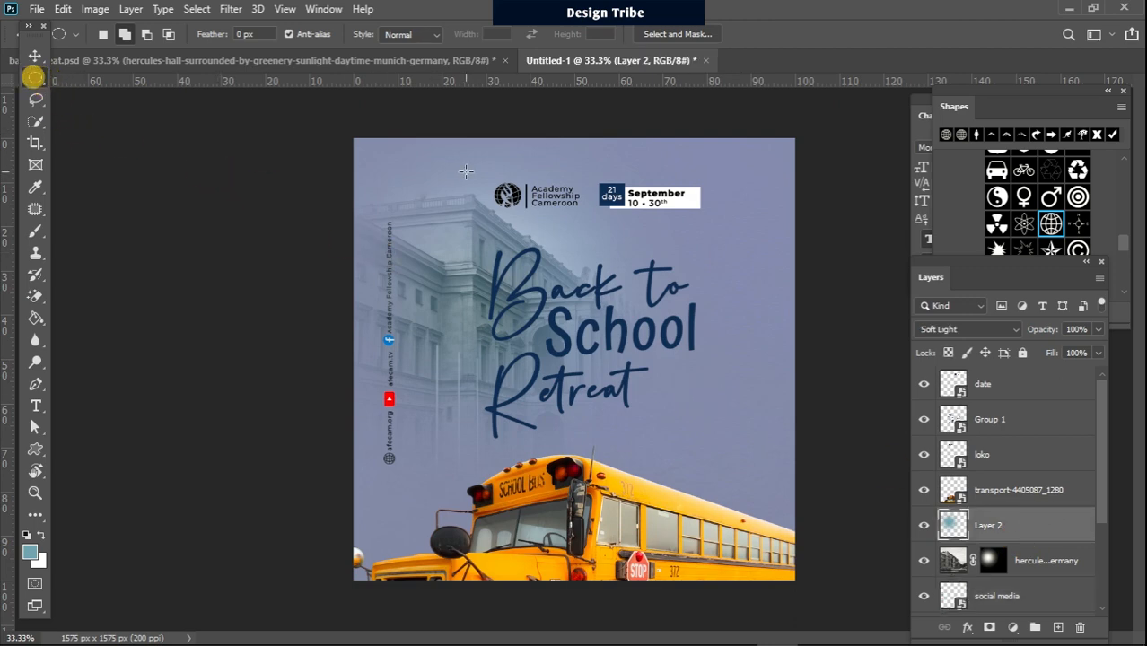
pyautogui.click(353, 61)
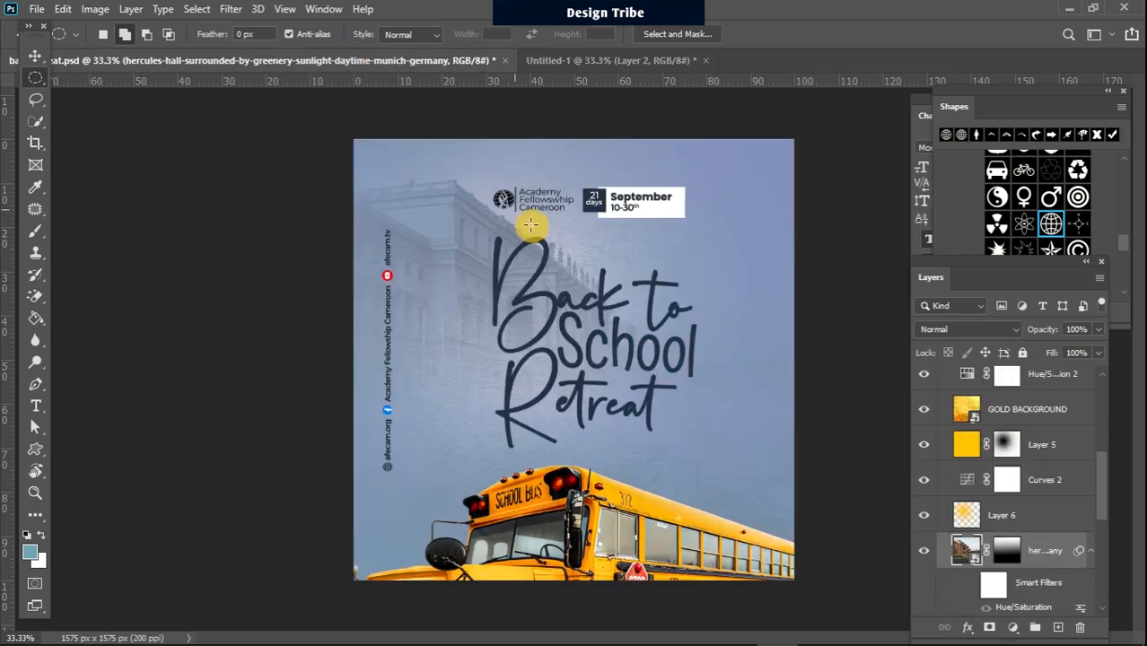
pyautogui.click(571, 60)
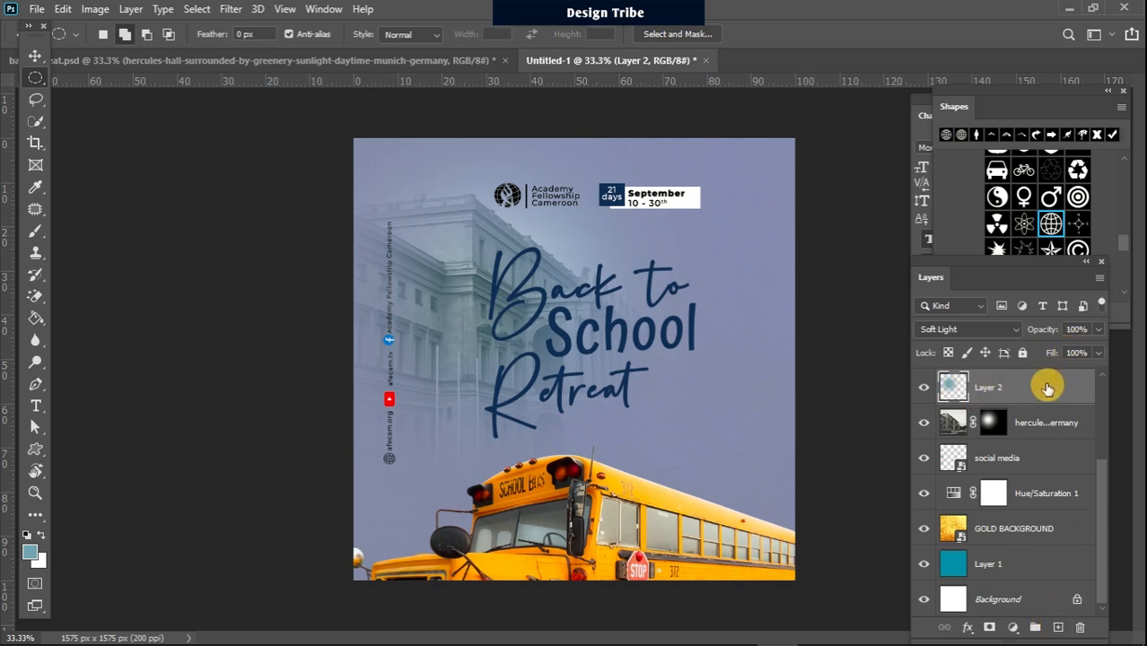
# Delete Layer 2 and replace it with a new empty layer directly above the building photo.
pyautogui.click(1080, 627)
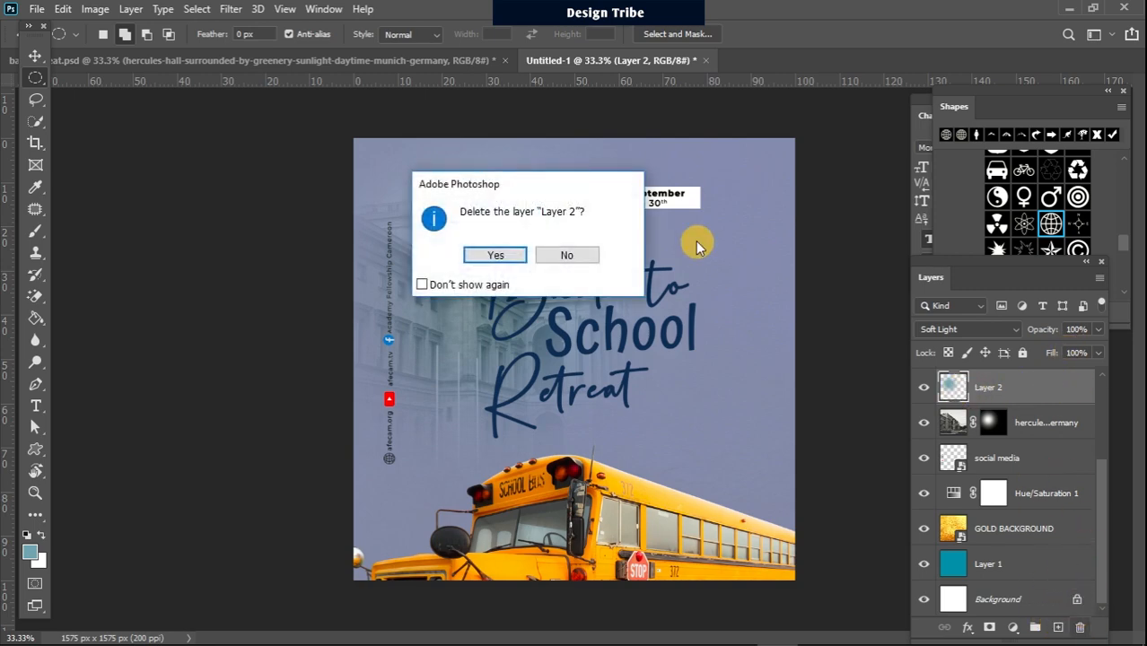
pyautogui.click(497, 256)
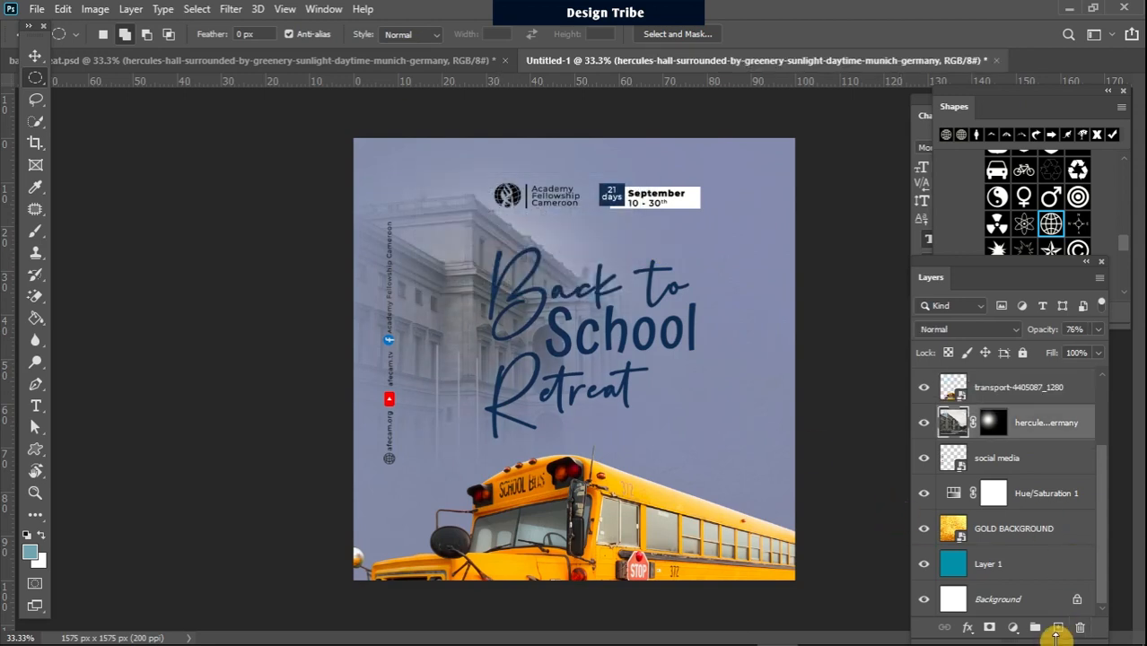
pyautogui.click(1058, 629)
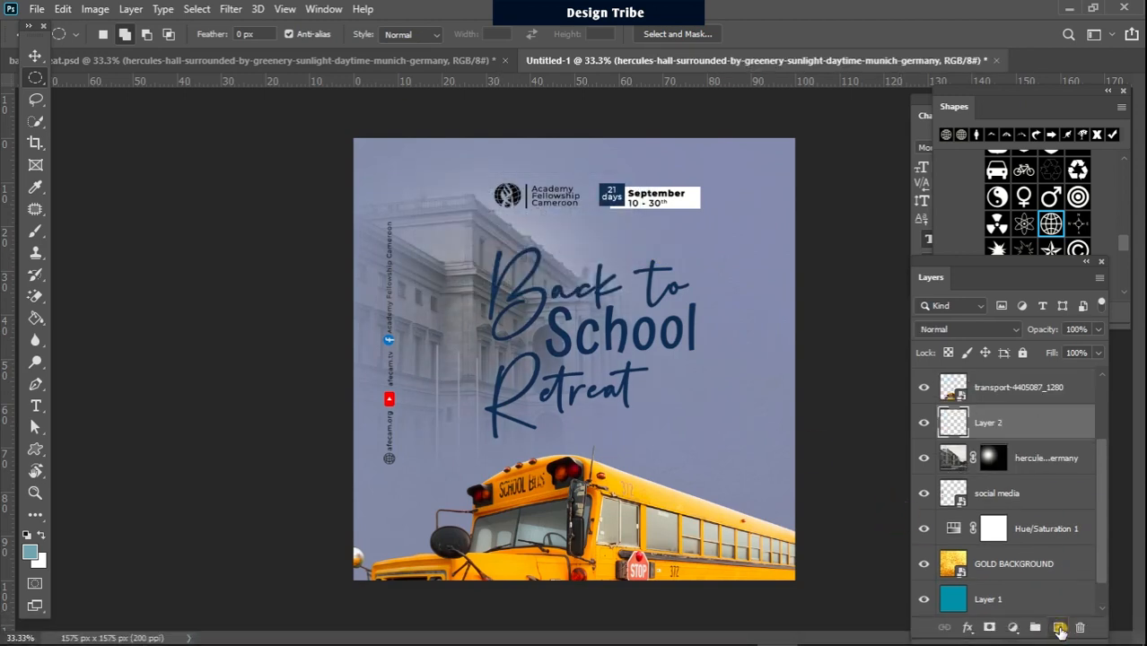
# Set the foreground color to a yellow sampled from the school bus, lightened to a pale tone by reducing its saturation.
pyautogui.click(33, 553)
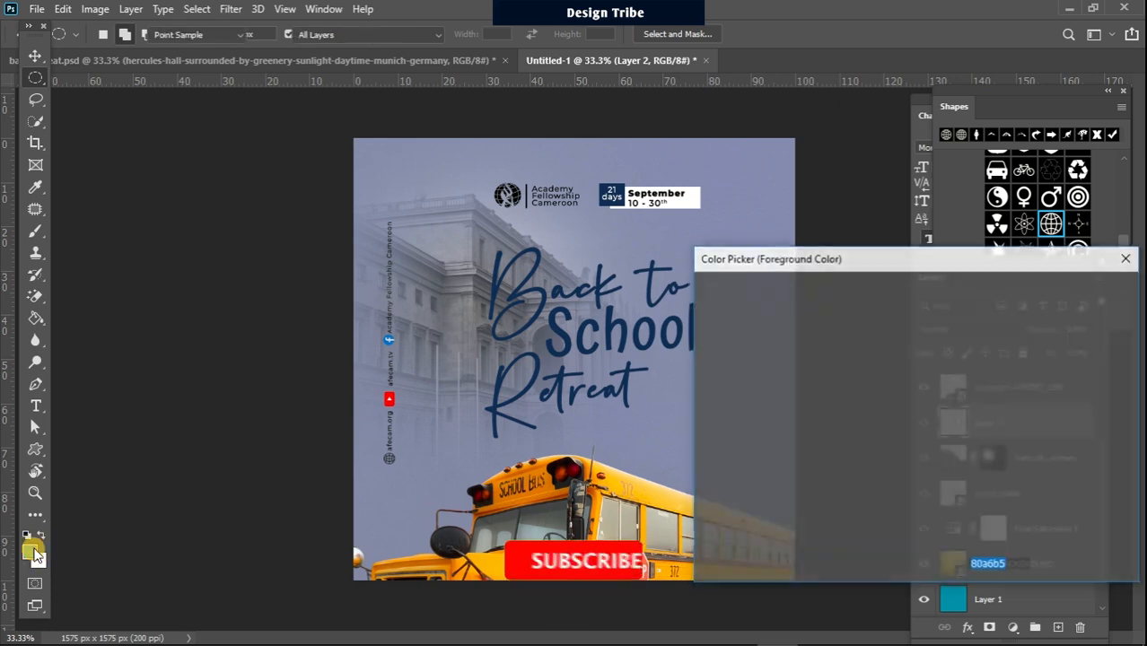
pyautogui.click(665, 490)
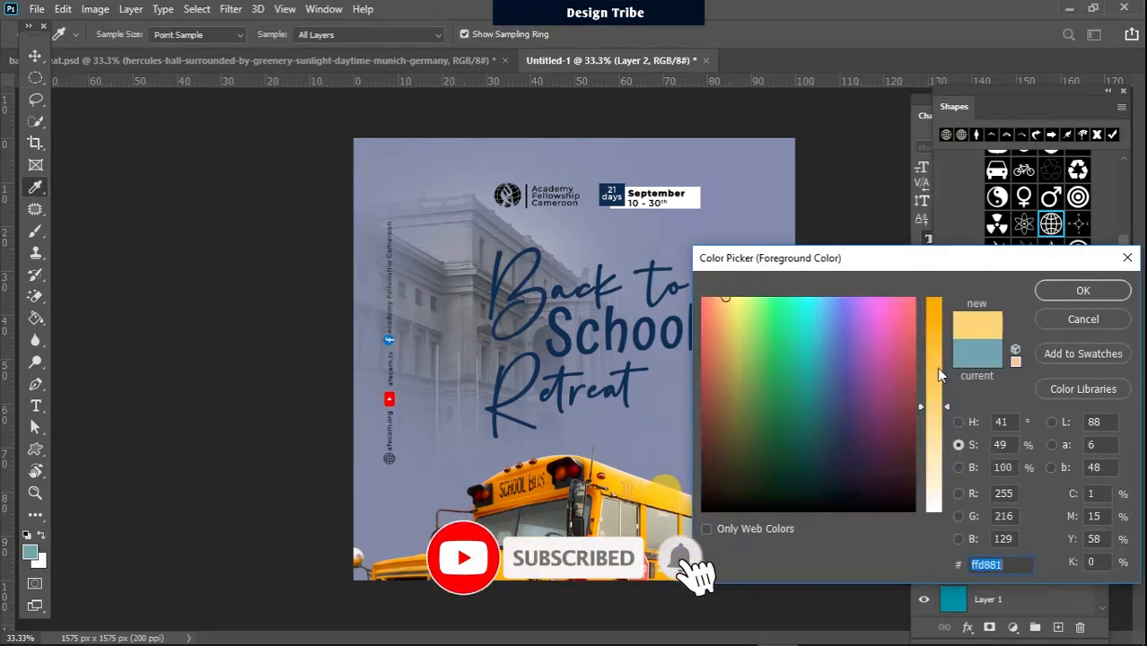
pyautogui.click(943, 418)
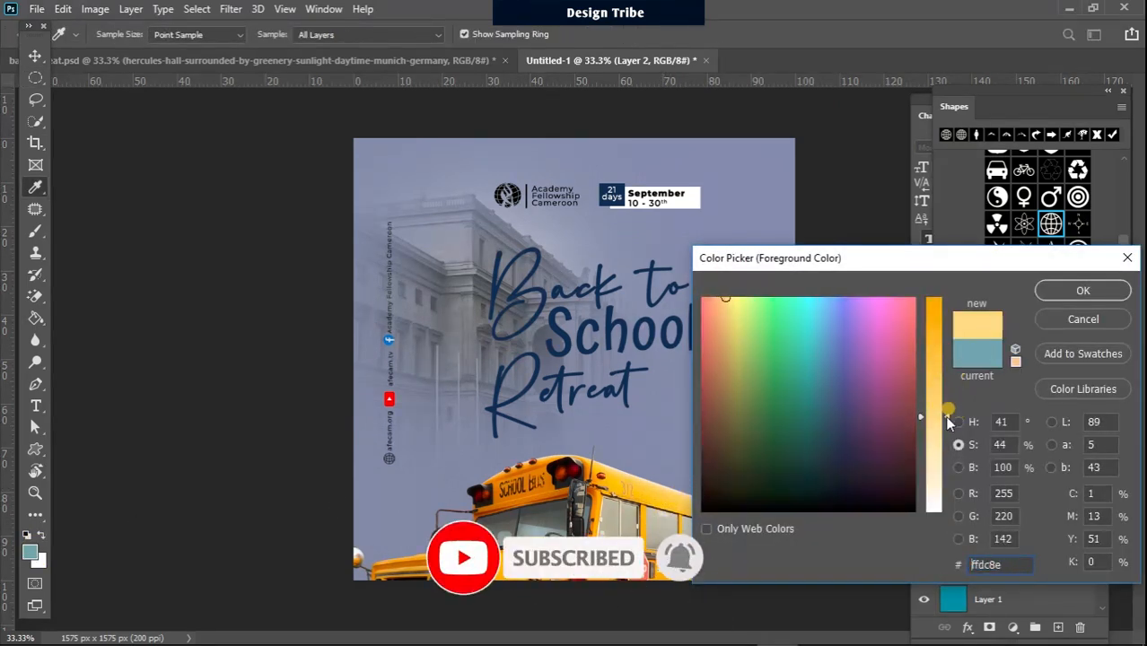
pyautogui.moveTo(944, 421); pyautogui.dragTo(947, 434)
pyautogui.click(1059, 289)
pyautogui.press('m')
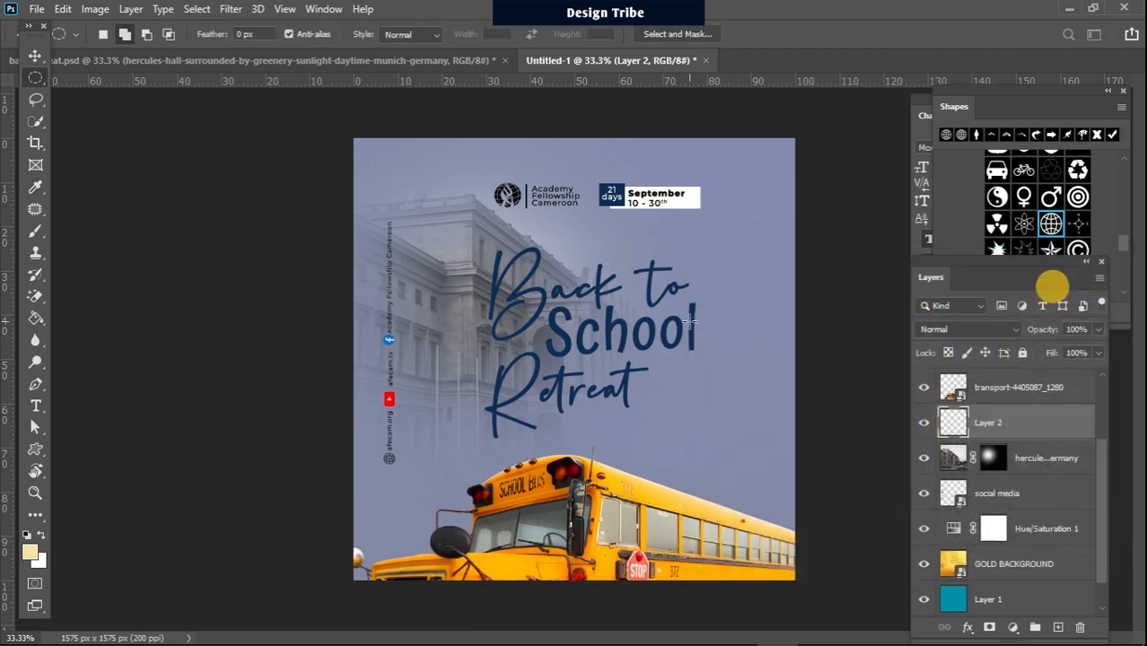
# Paint one soft 1000 px brush dab over the building behind "Back" and set the new layer's blend mode to Soft Light.
pyautogui.click(33, 231)
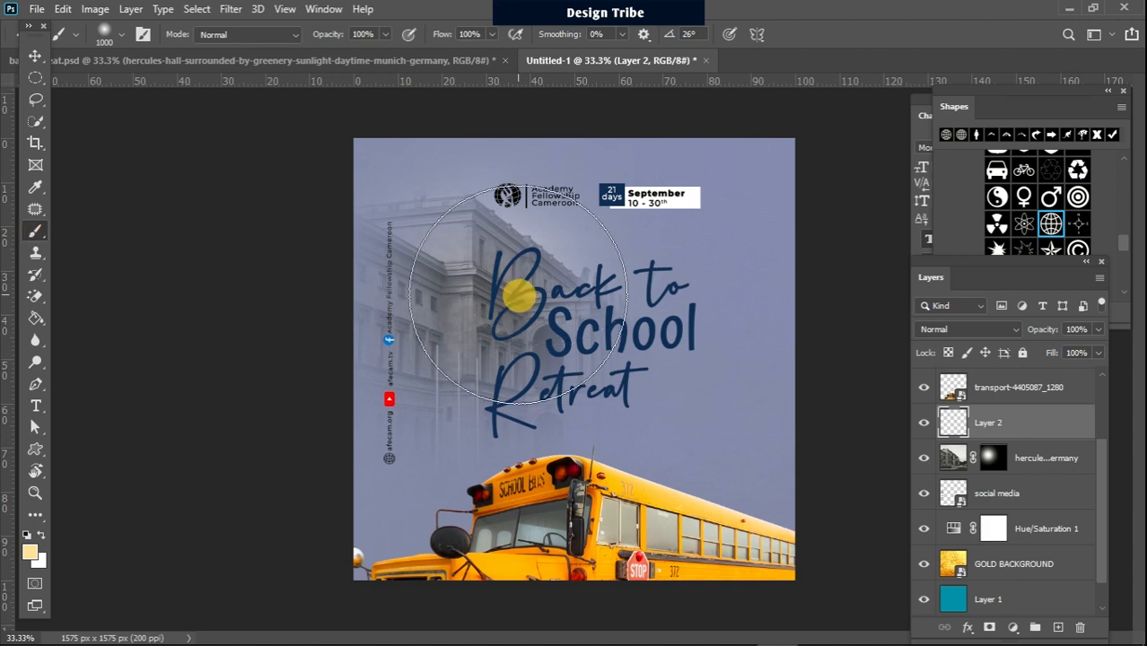
pyautogui.click(518, 296)
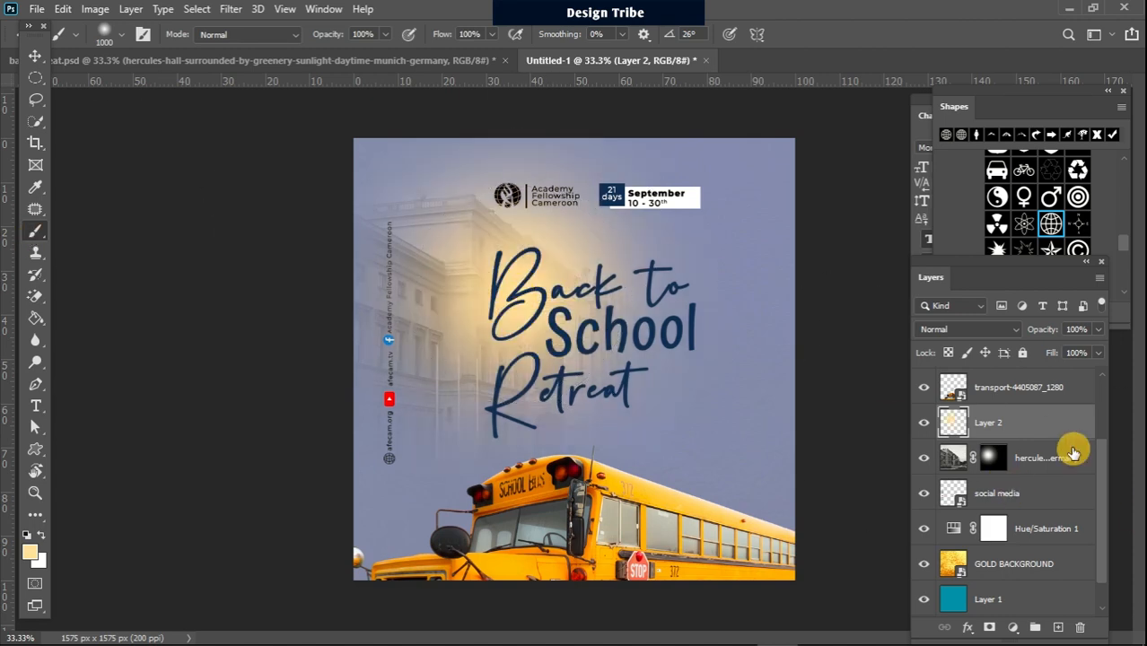
pyautogui.click(983, 331)
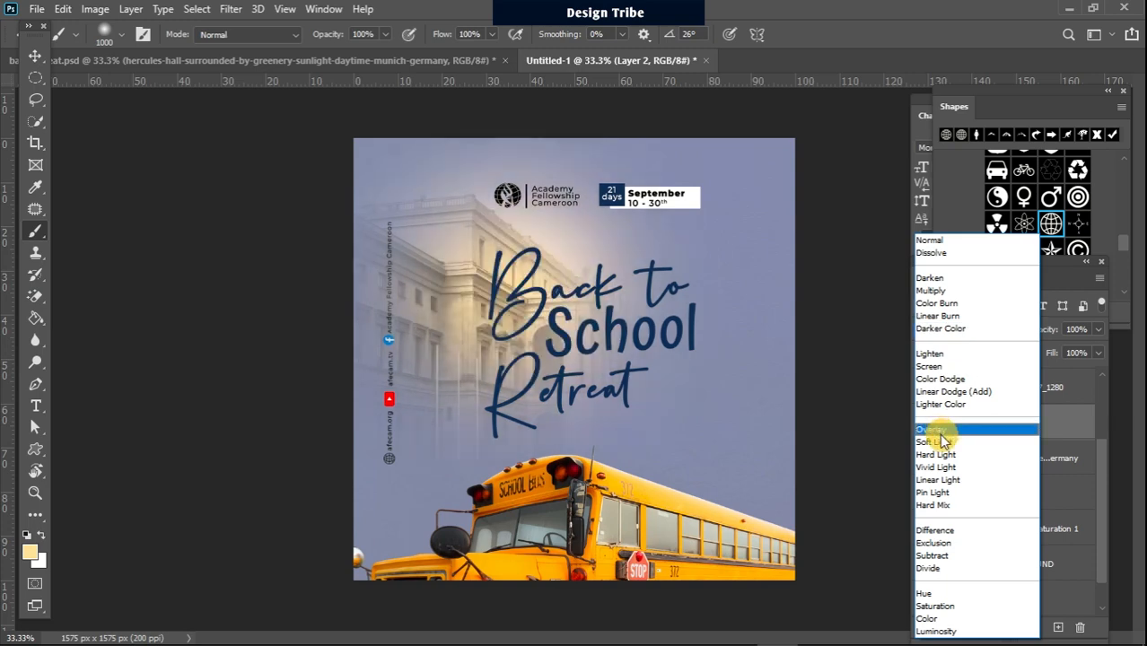
pyautogui.click(942, 442)
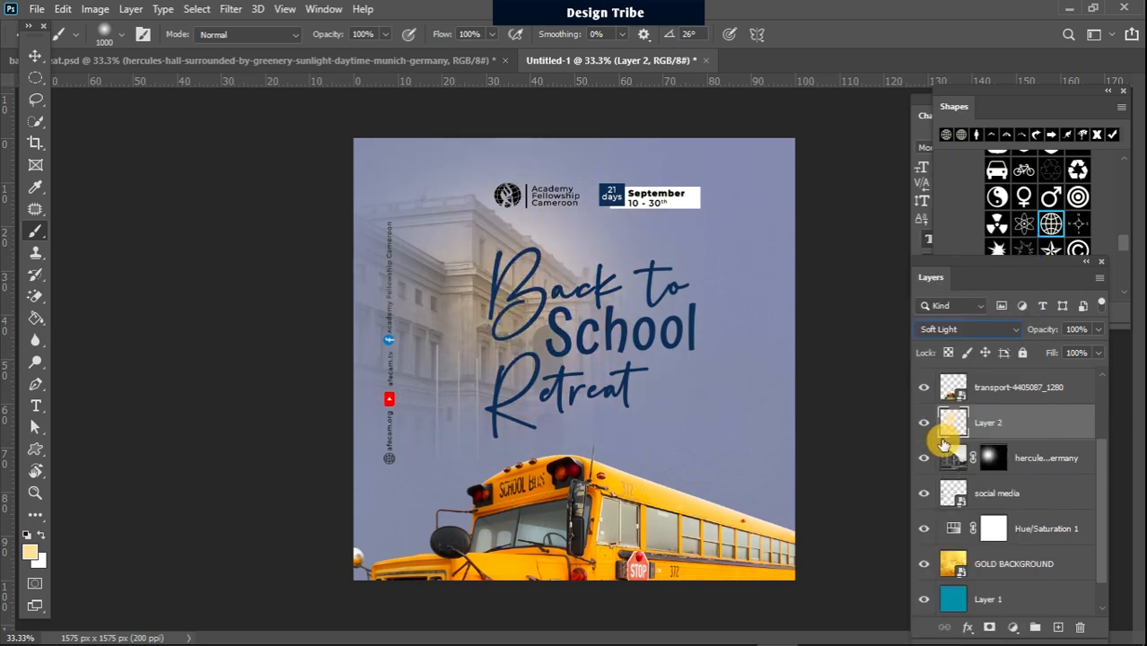
pyautogui.click(31, 78)
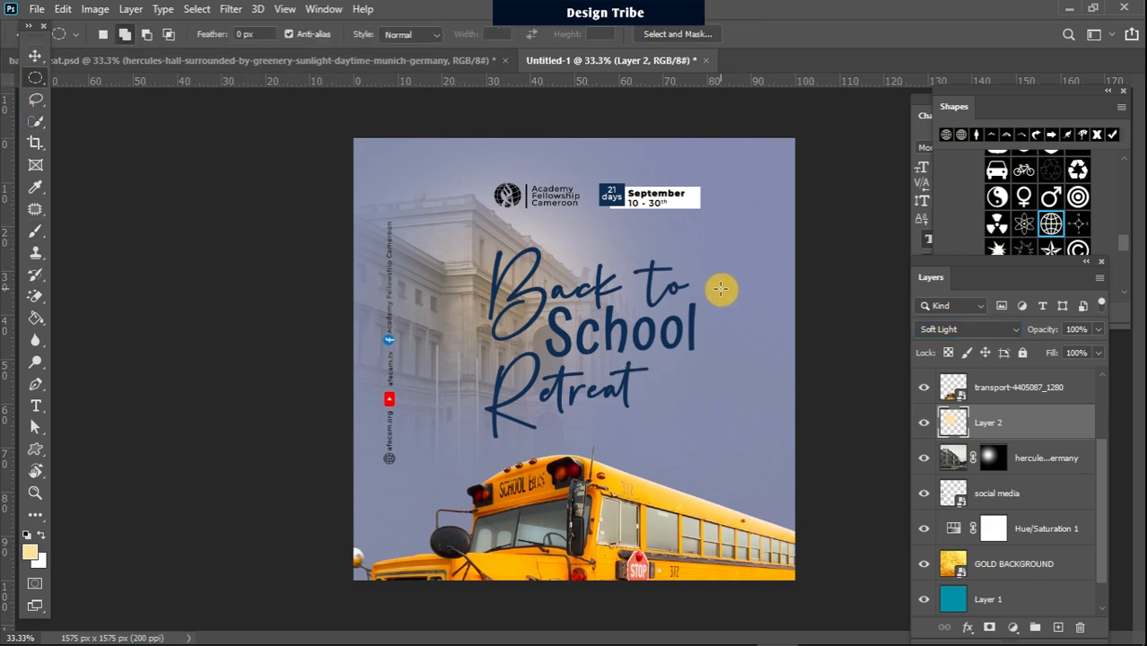
# Group all layers from date down to Layer 1, leaving out the Background layer.
pyautogui.scroll(3, 1104, 478)
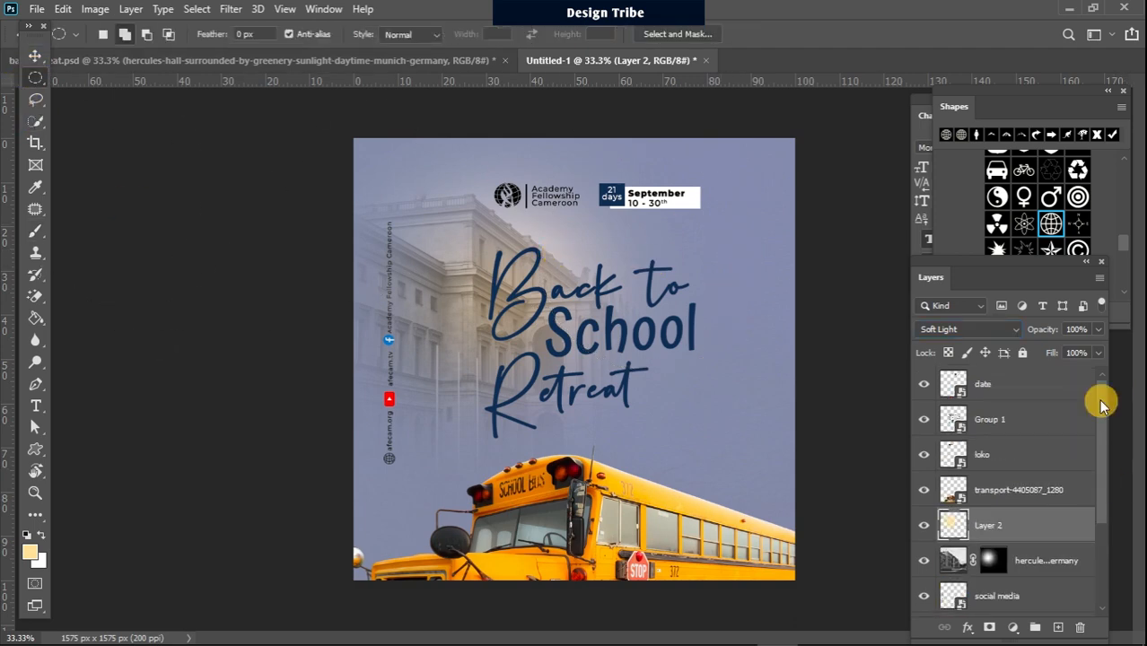
pyautogui.click(1038, 388)
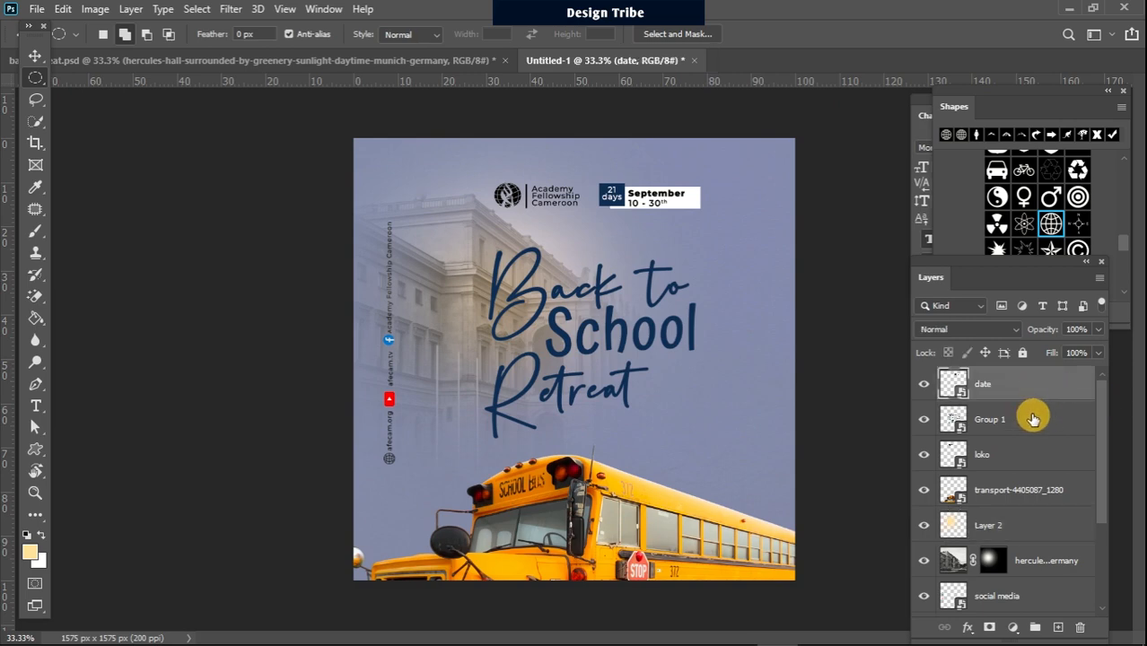
pyautogui.keyDown('shift'); pyautogui.click(1032, 414); pyautogui.keyUp('shift')
pyautogui.keyDown('shift'); pyautogui.click(1032, 455); pyautogui.keyUp('shift')
pyautogui.keyDown('shift'); pyautogui.click(1037, 494); pyautogui.keyUp('shift')
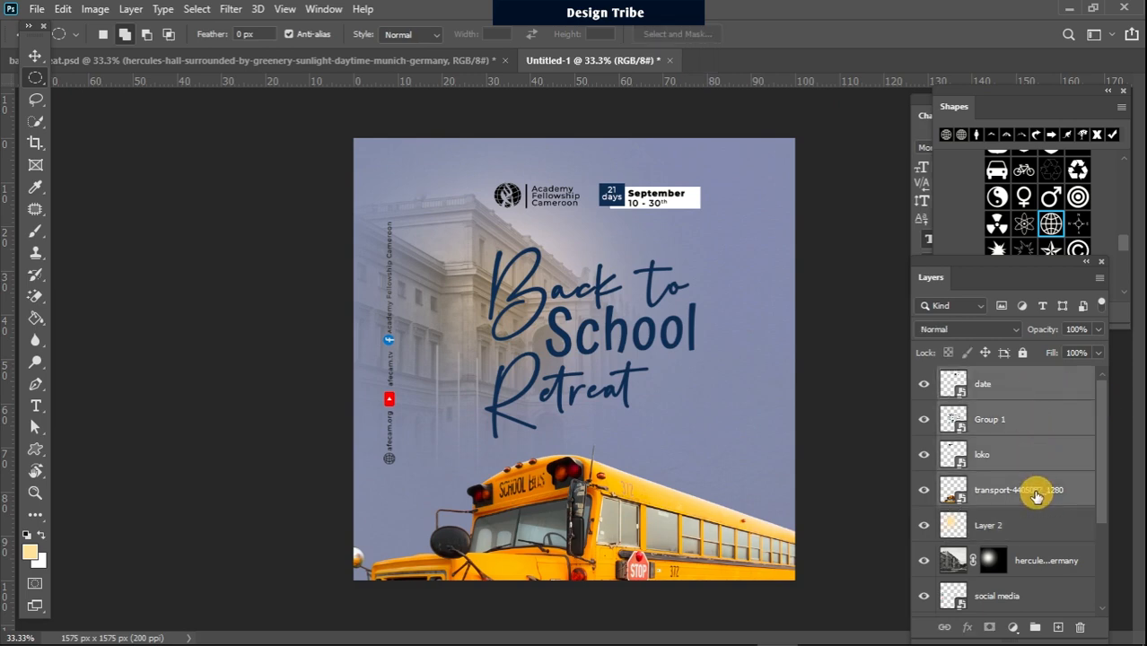
pyautogui.keyDown('shift'); pyautogui.click(1024, 531); pyautogui.keyUp('shift')
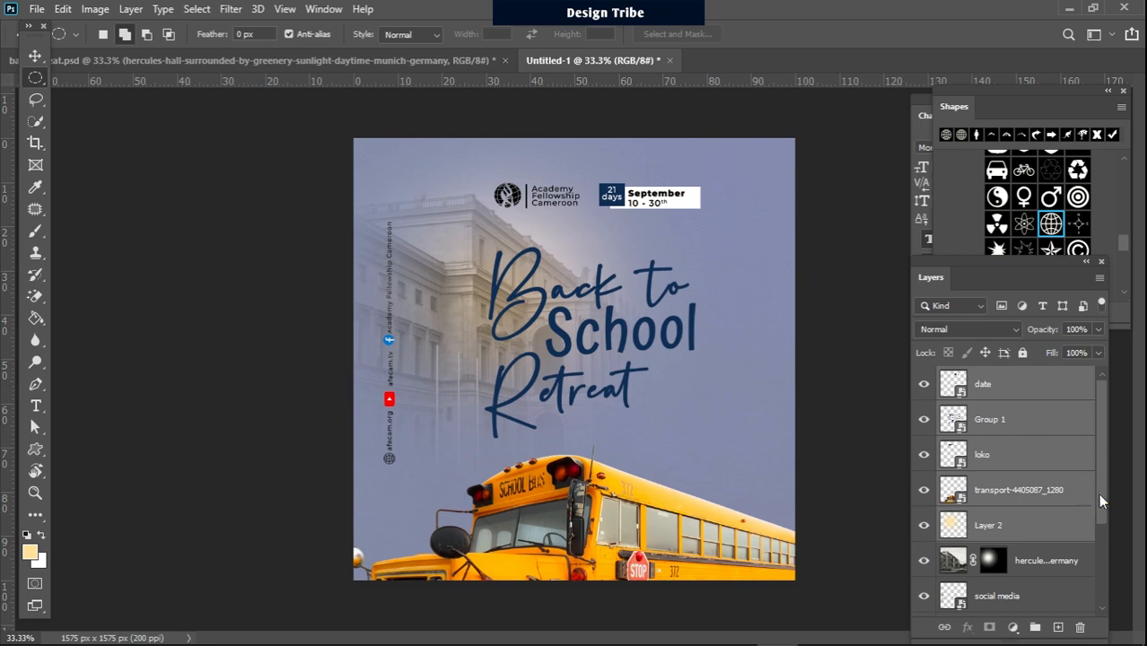
pyautogui.scroll(-2, 1095, 495)
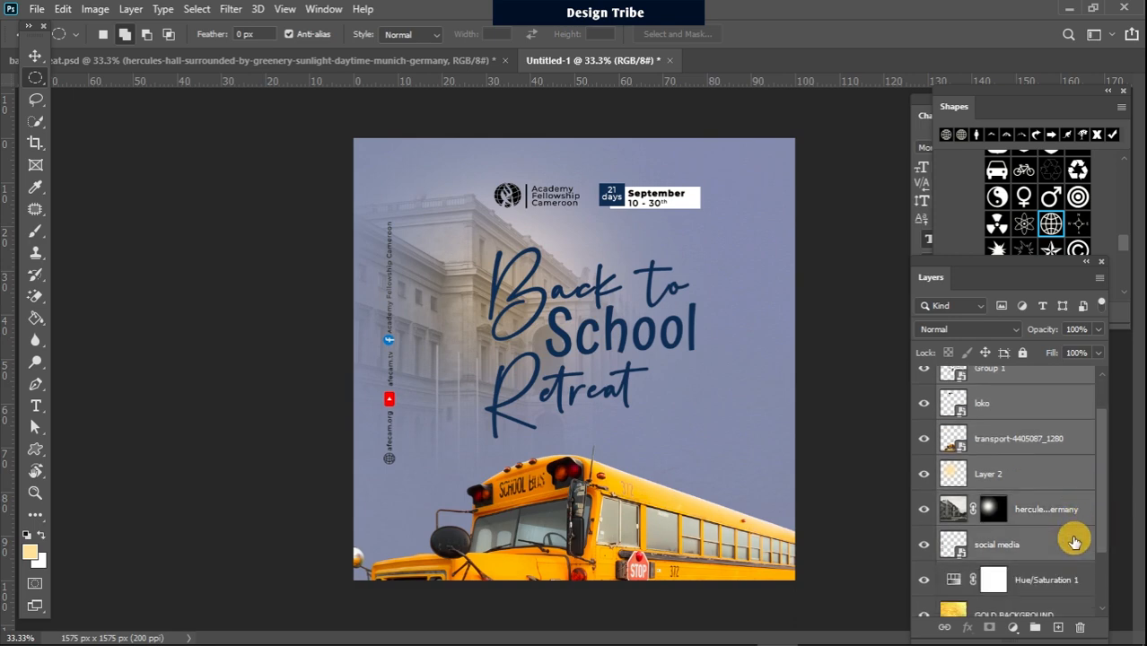
pyautogui.scroll(-3, 1105, 521)
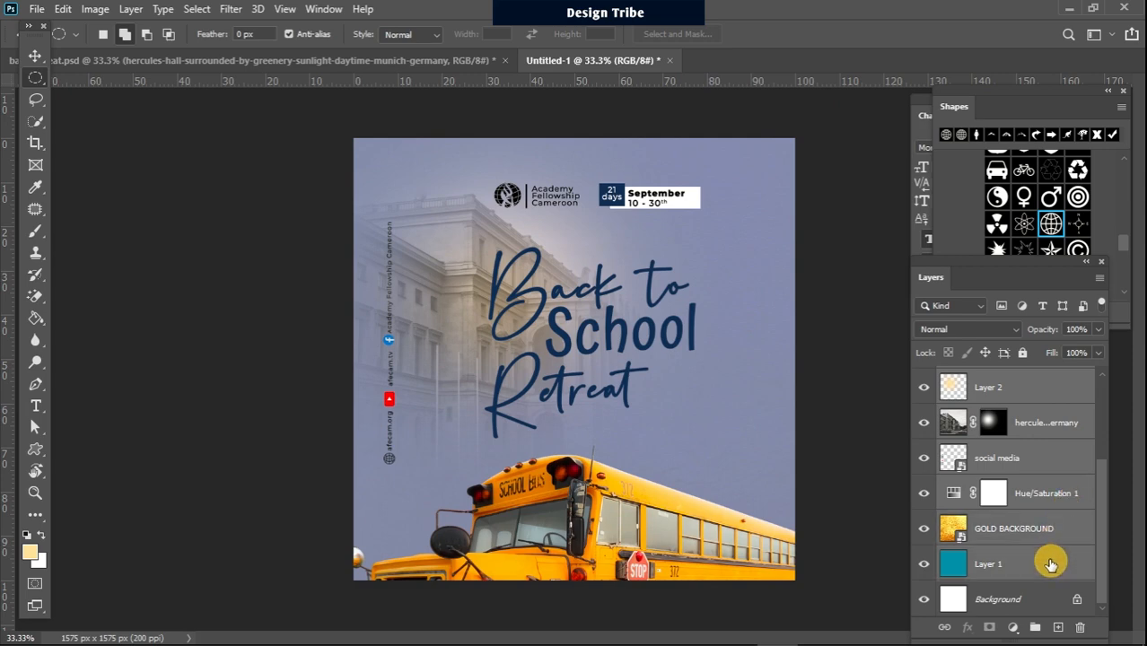
pyautogui.moveTo(1050, 564); pyautogui.dragTo(1038, 627)
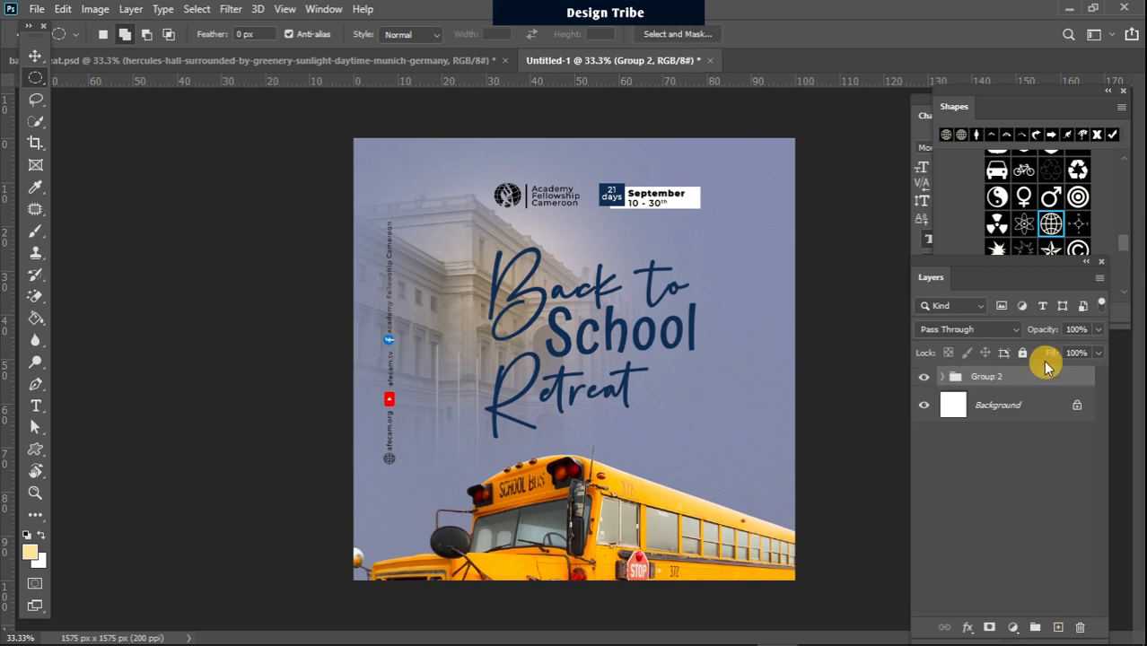
# Duplicate the flyer group and convert the copy to a smart object.
pyautogui.hotkey('ctrl', 'j')
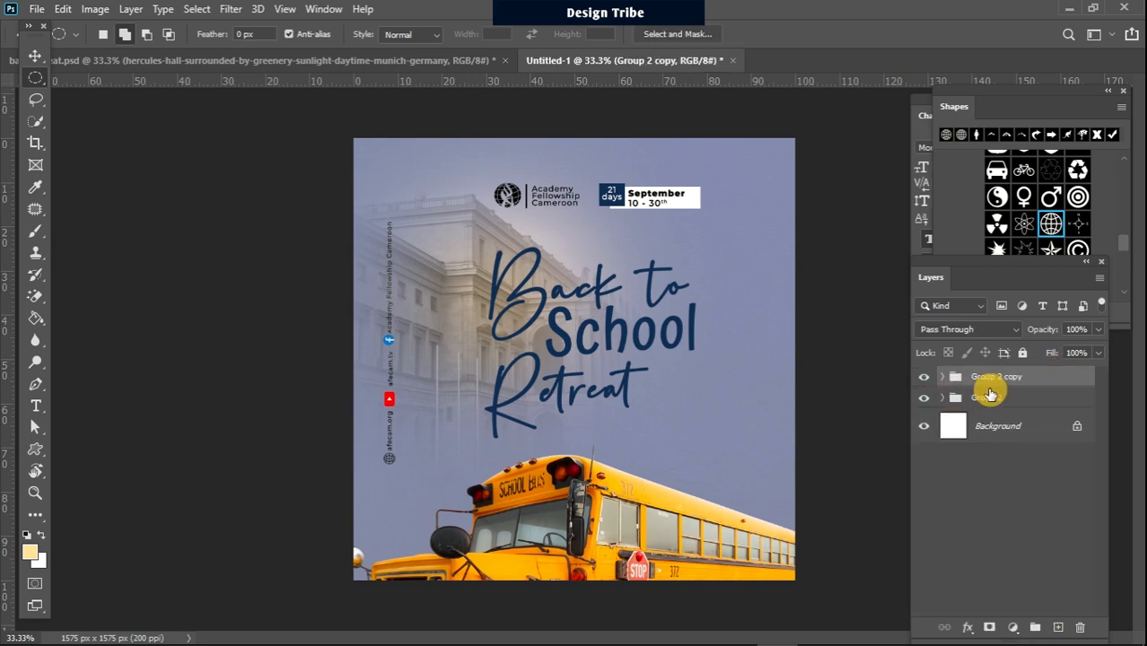
pyautogui.rightClick(1038, 381)
pyautogui.click(981, 239)
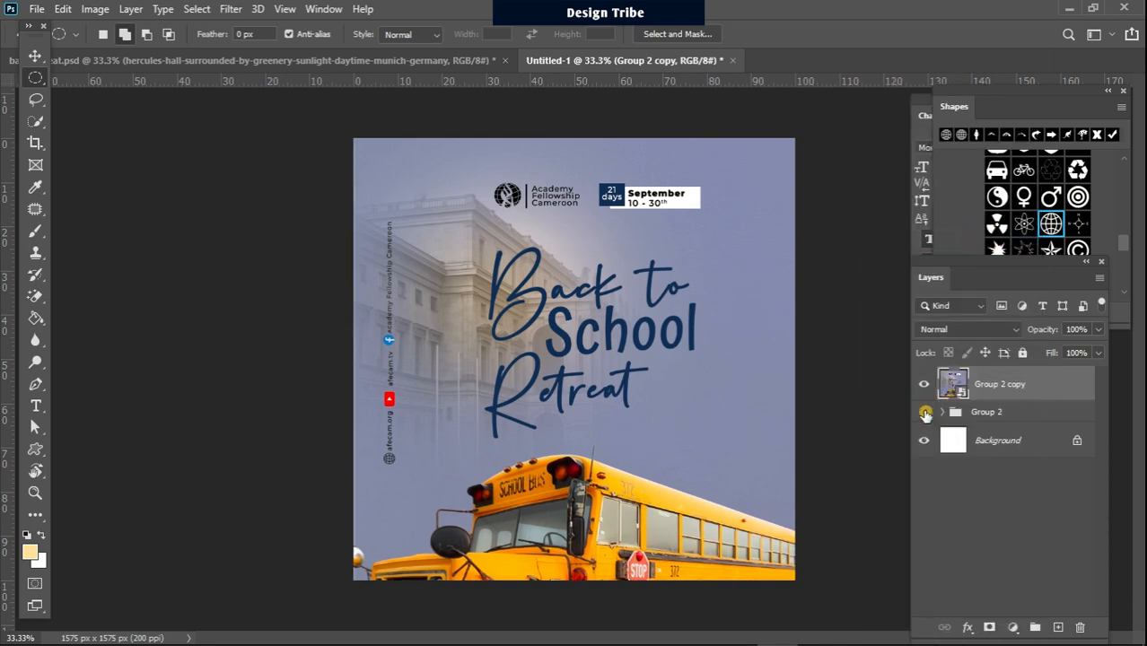
# Hide the original flyer group and open the Camera Raw Filter for the smart object copy.
pyautogui.click(925, 412)
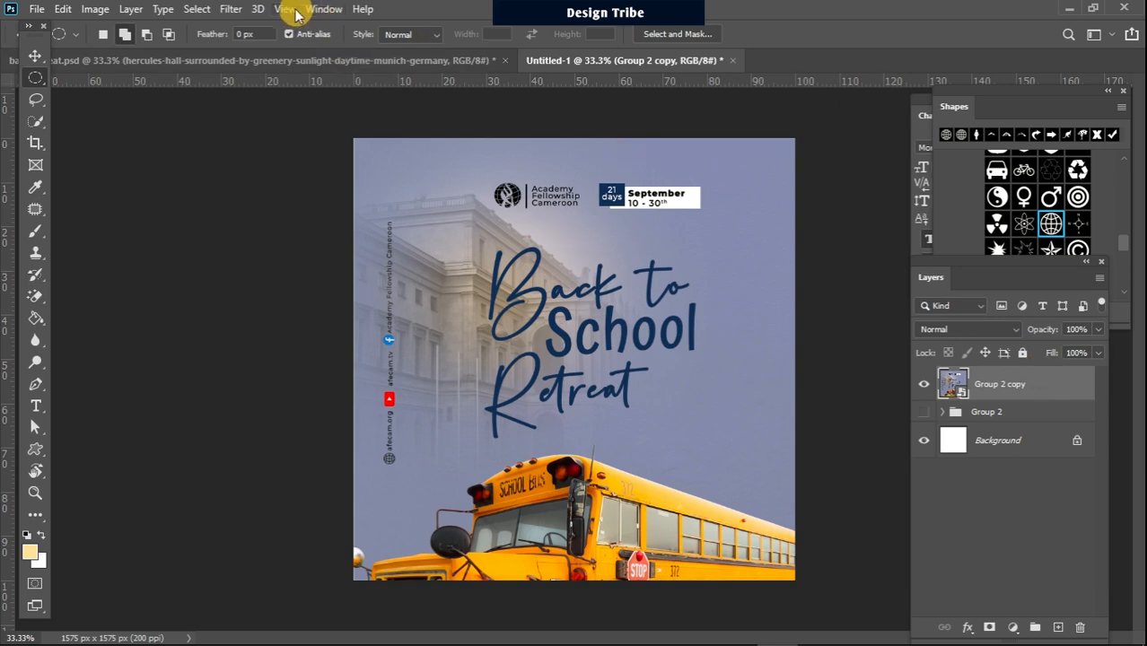
pyautogui.click(230, 9)
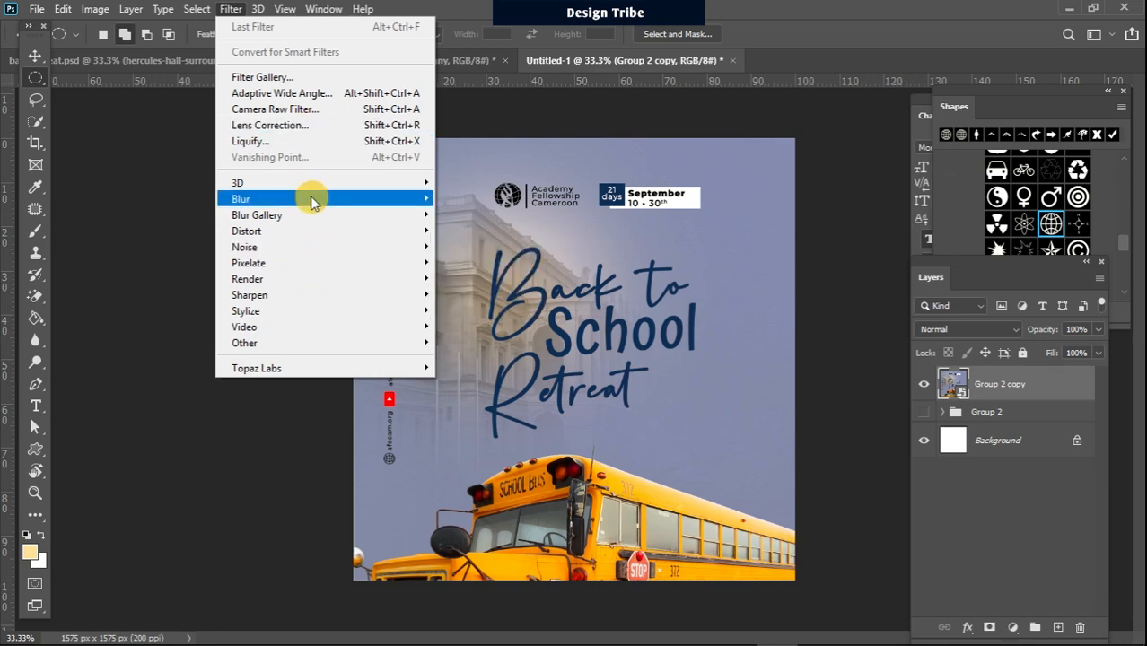
pyautogui.moveTo(318, 288)
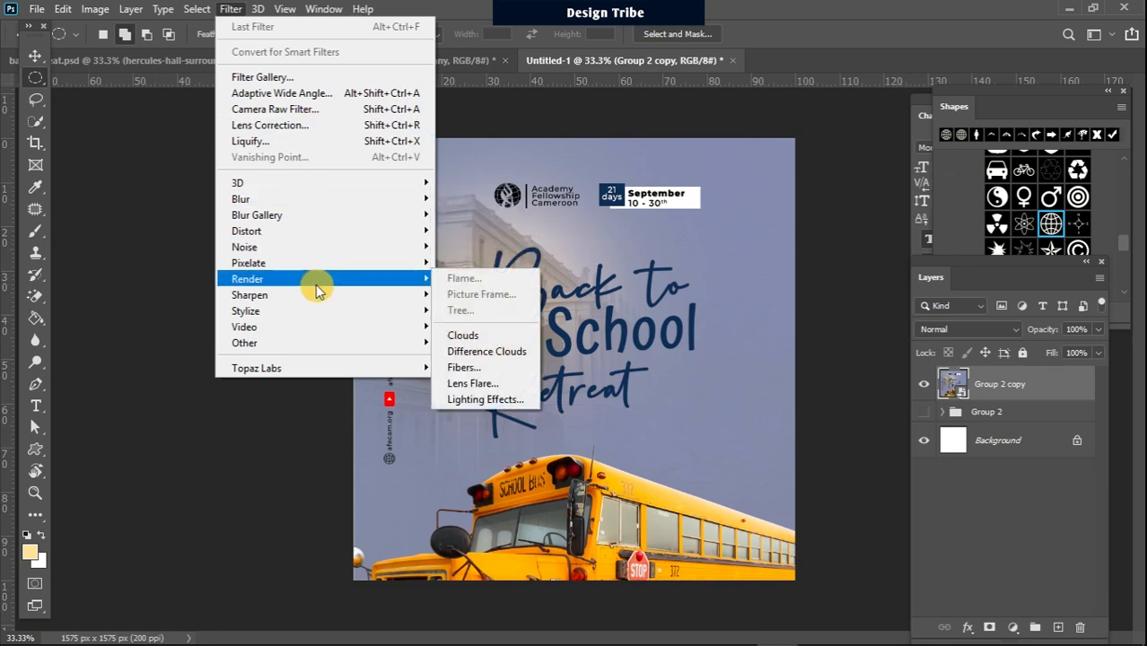
pyautogui.click(305, 110)
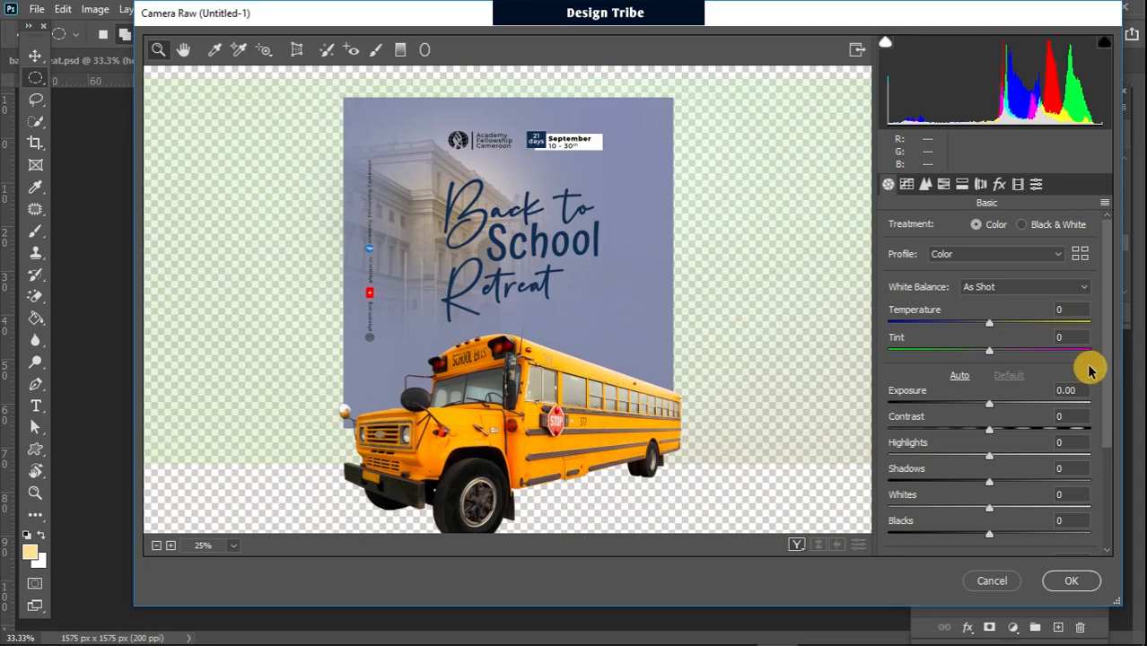
# Set the Camera Raw Texture to +20, Clarity to +17 and Dehaze to +7.
pyautogui.scroll(-3, 1104, 373)
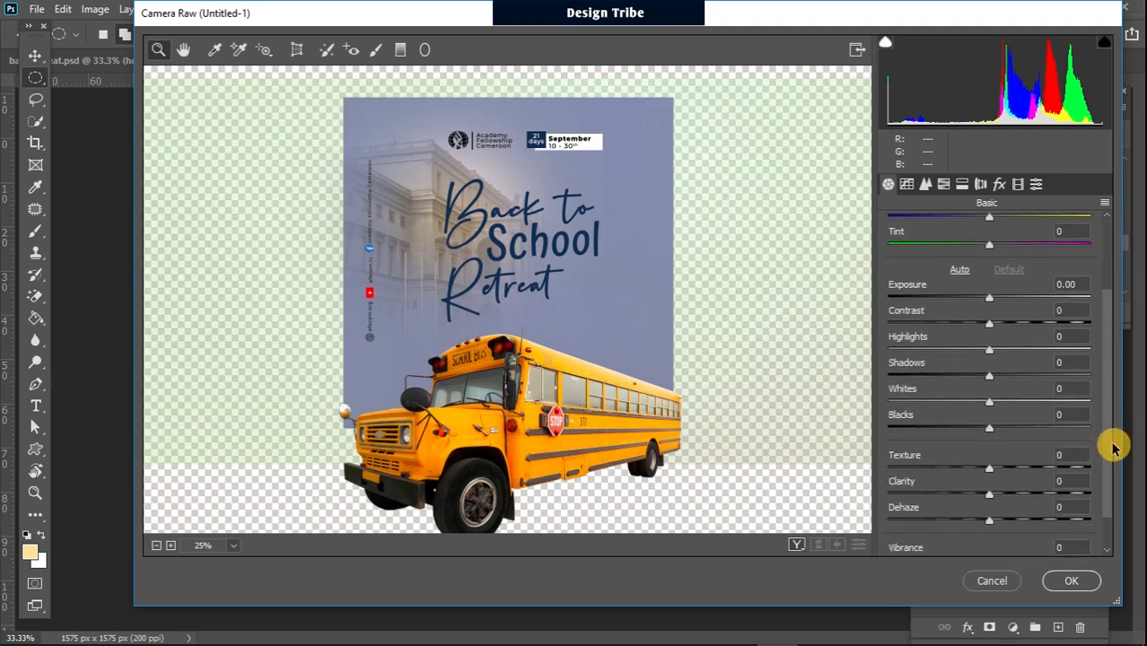
pyautogui.moveTo(996, 471); pyautogui.dragTo(1003, 525)
pyautogui.click(991, 522)
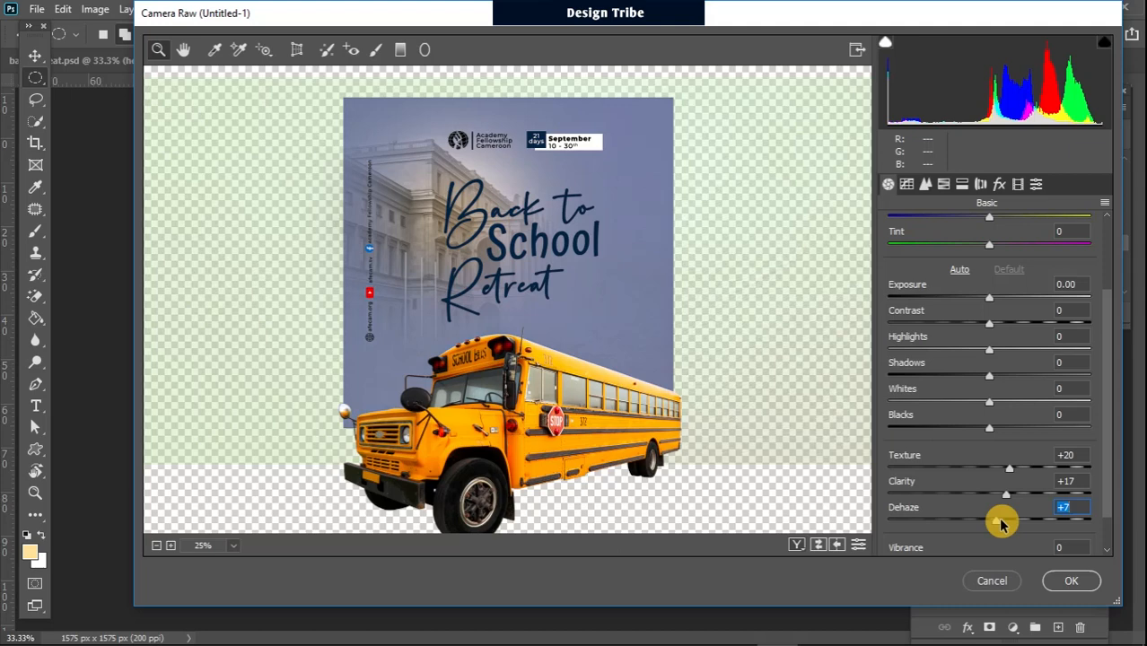
# Set Vibrance to +31, Saturation to +13 and Clarity to +19, and apply the Camera Raw Filter to the flyer copy.
pyautogui.scroll(-1, 1105, 438)
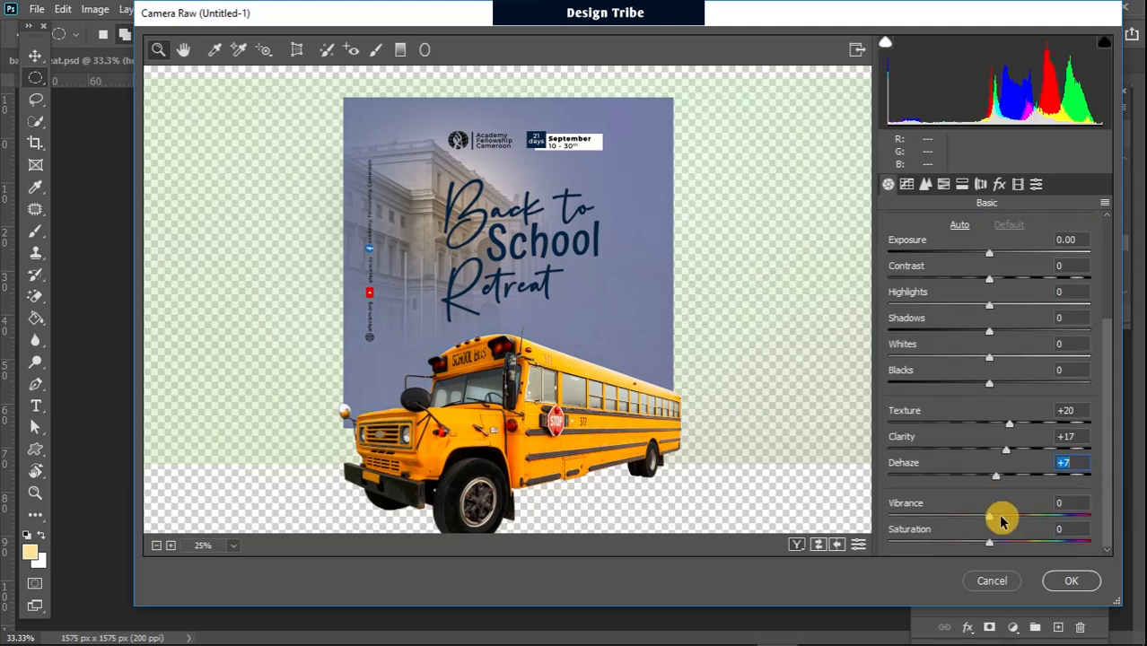
pyautogui.moveTo(1001, 522)
pyautogui.mouseDown()
pyautogui.moveTo(1020, 517)
pyautogui.moveTo(995, 543)
pyautogui.moveTo(1006, 542)
pyautogui.mouseUp()
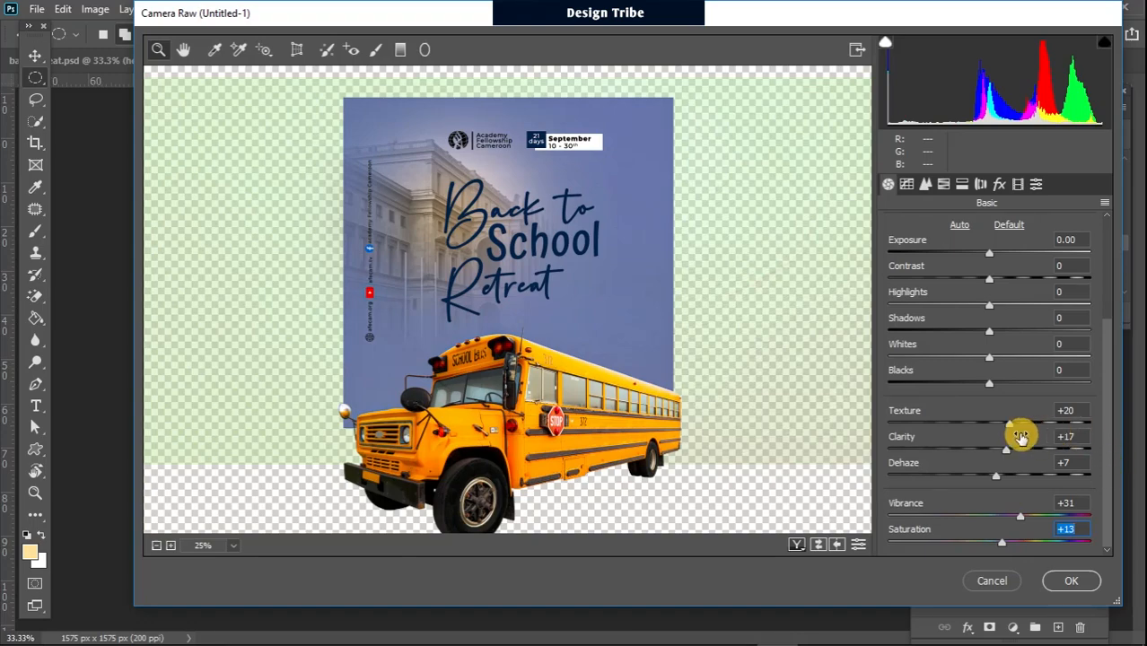
pyautogui.moveTo(1011, 448); pyautogui.dragTo(1013, 450)
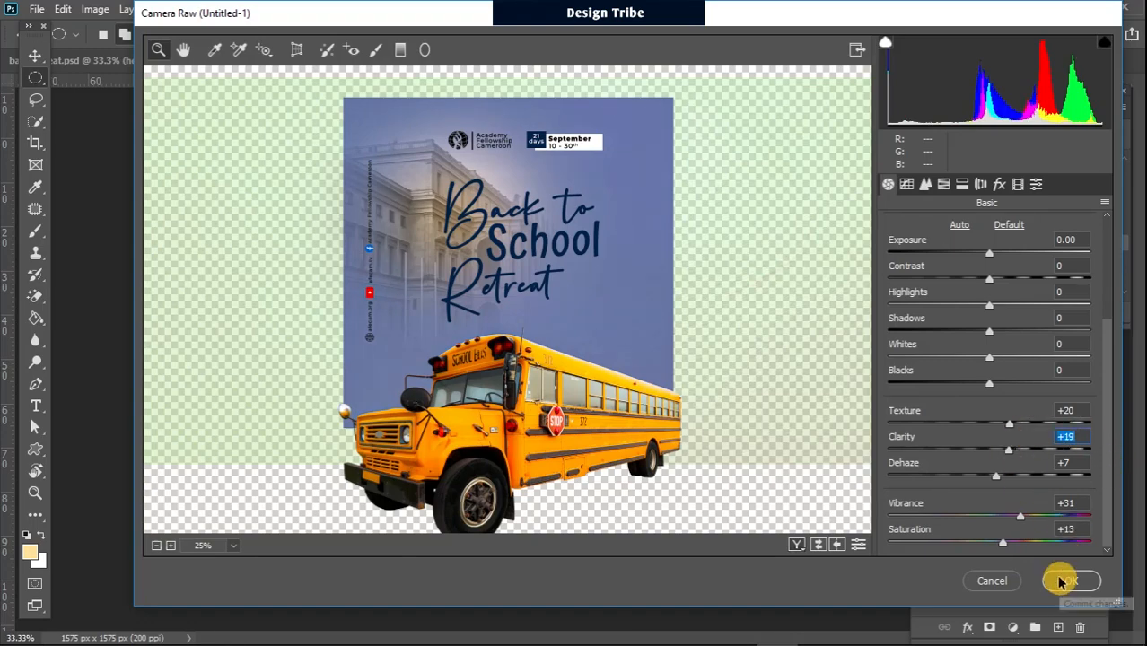
pyautogui.click(1059, 582)
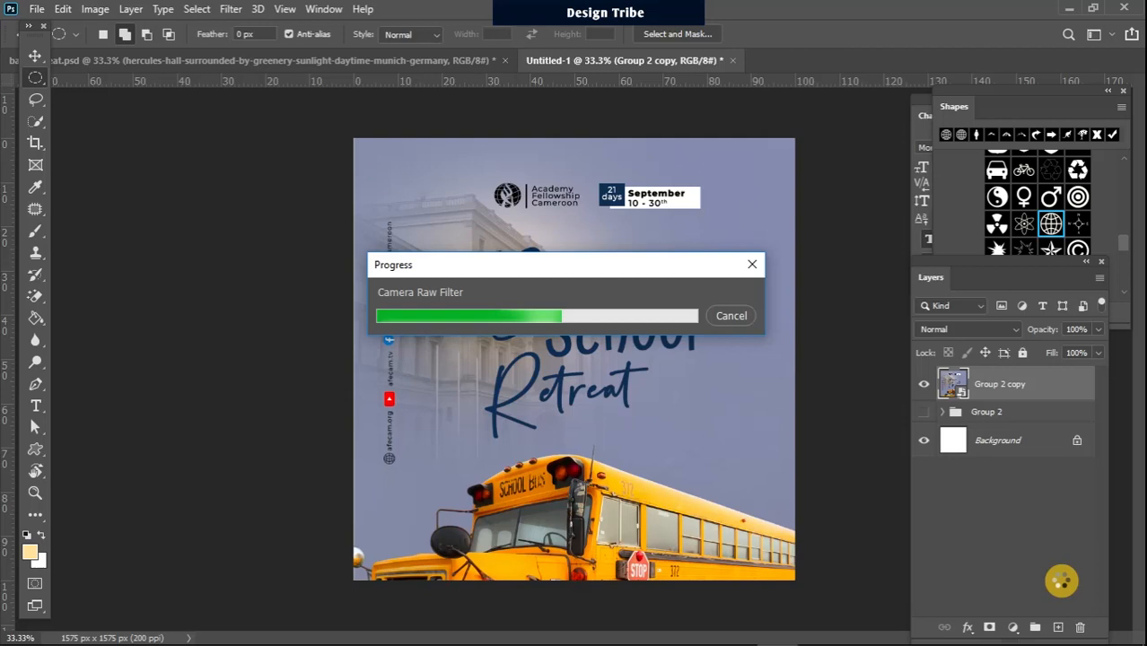